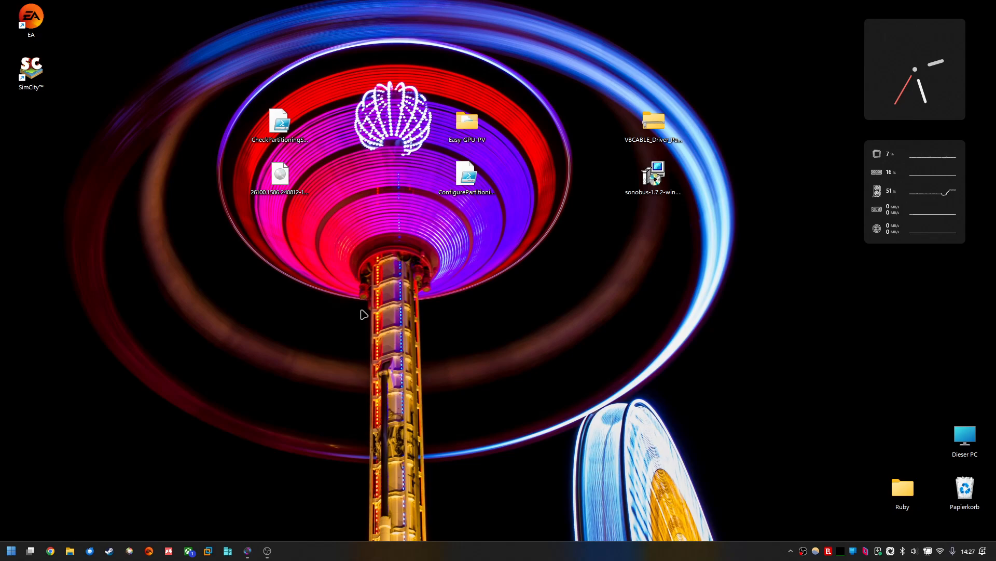
# Step: Launch Windows Sandbox from the start menu's full program list
pyautogui.moveTo(256, 322); pyautogui.dragTo(700, 270)
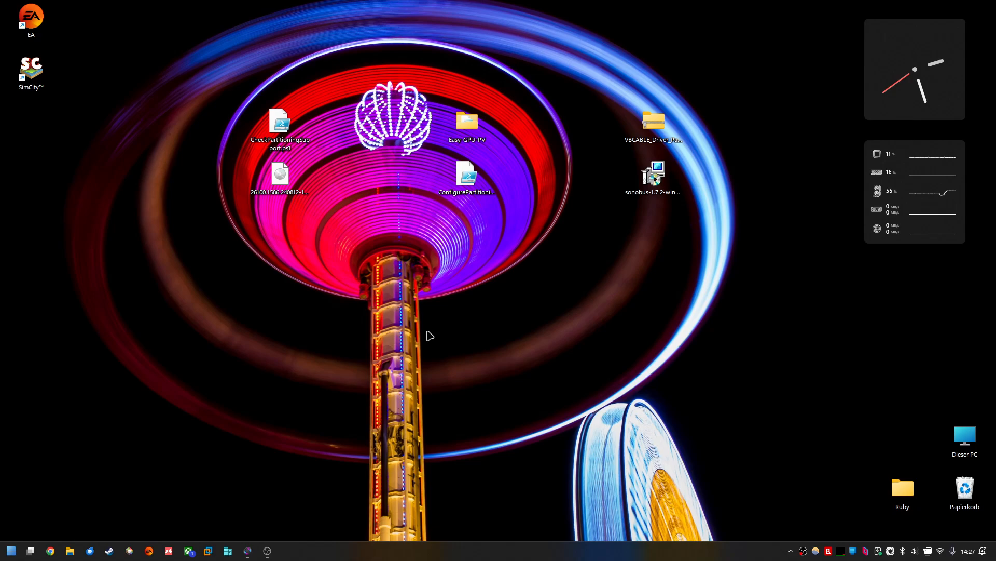
pyautogui.click(10, 551)
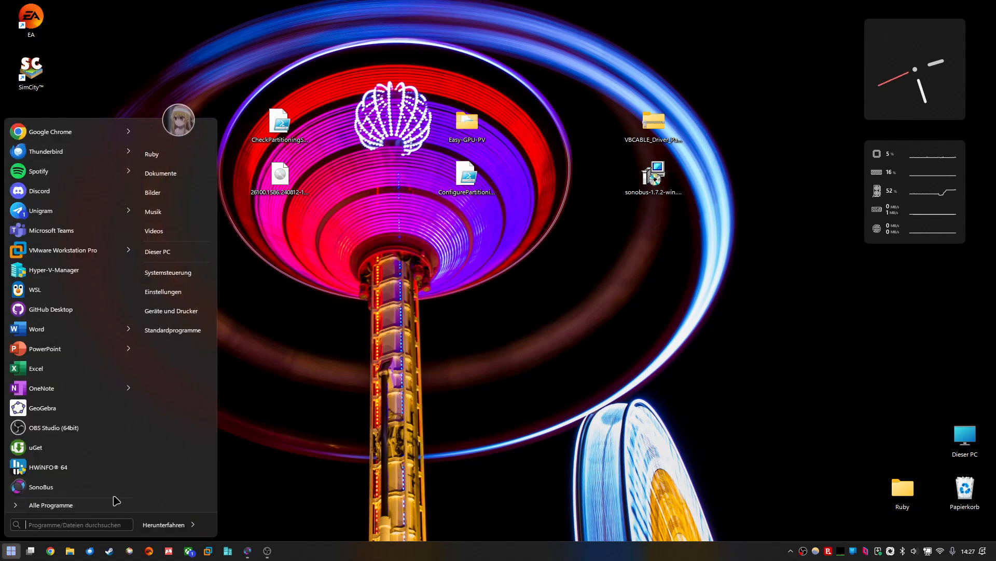
pyautogui.click(98, 506)
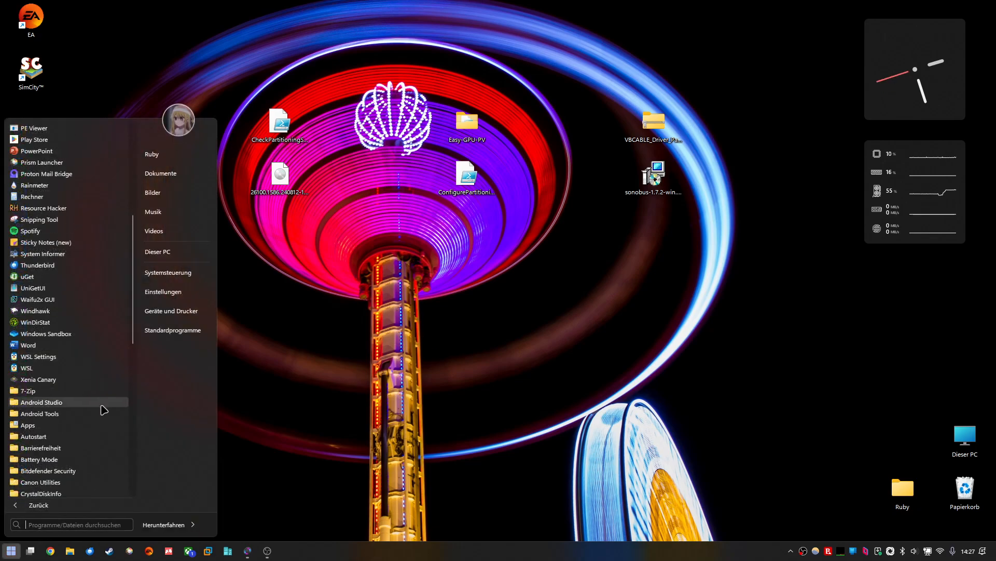
pyautogui.click(57, 334)
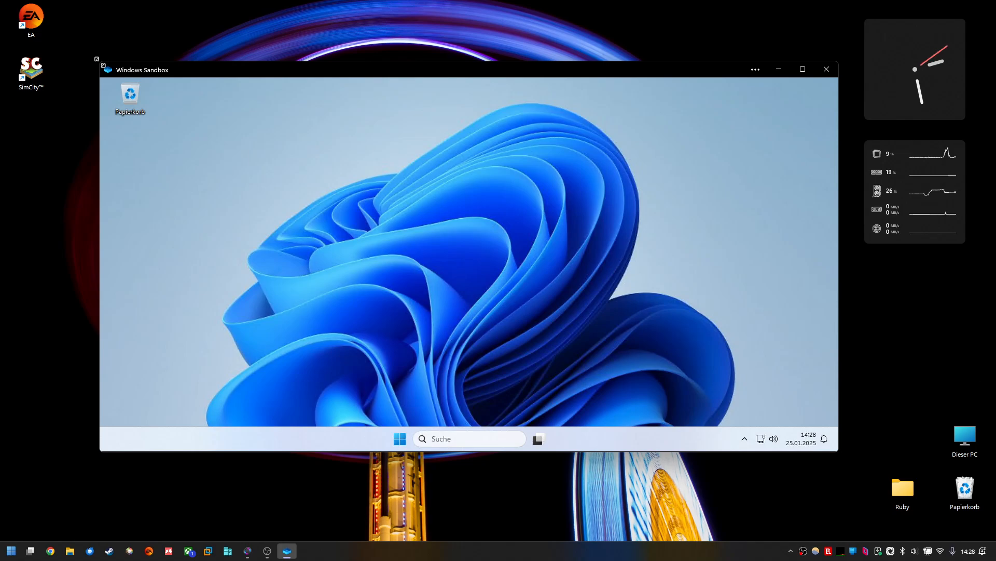
# Step: Open the Calculator inside the sandbox from its start menu's All apps list
pyautogui.moveTo(97, 59); pyautogui.dragTo(74, 21)
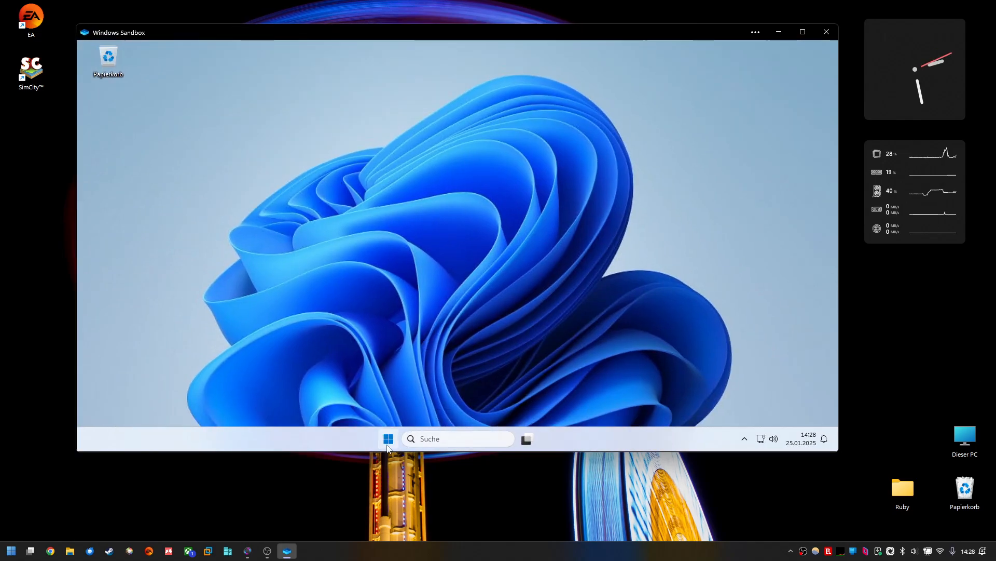
pyautogui.click(388, 440)
pyautogui.click(571, 133)
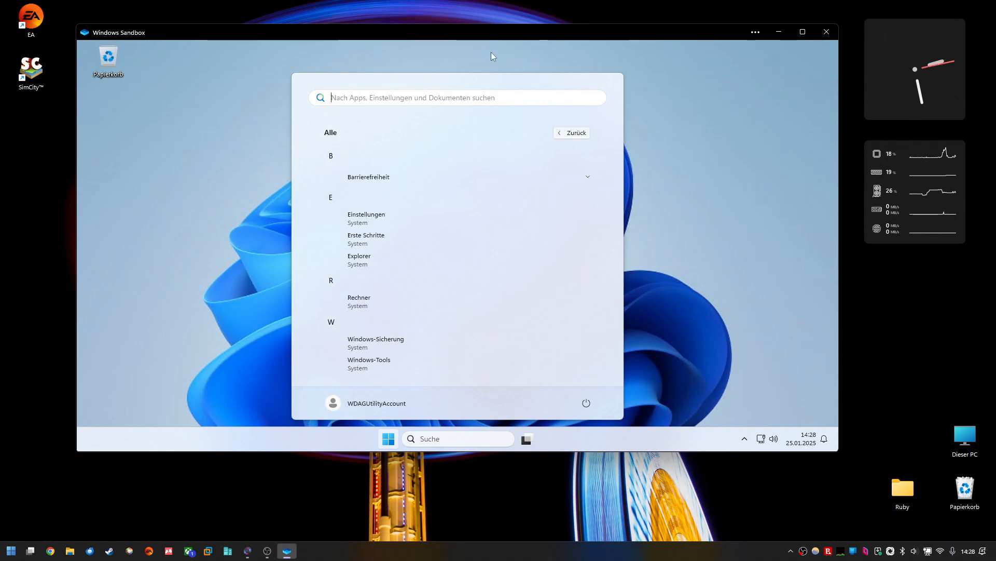
pyautogui.moveTo(468, 35); pyautogui.dragTo(498, 78)
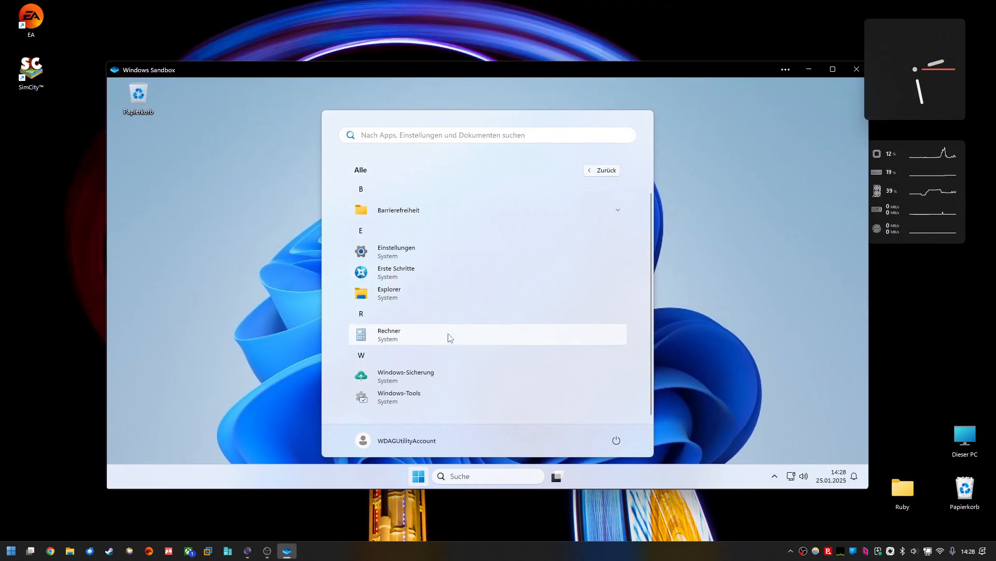
pyautogui.click(386, 339)
pyautogui.moveTo(186, 138); pyautogui.dragTo(412, 170)
pyautogui.moveTo(483, 72); pyautogui.dragTo(456, 70)
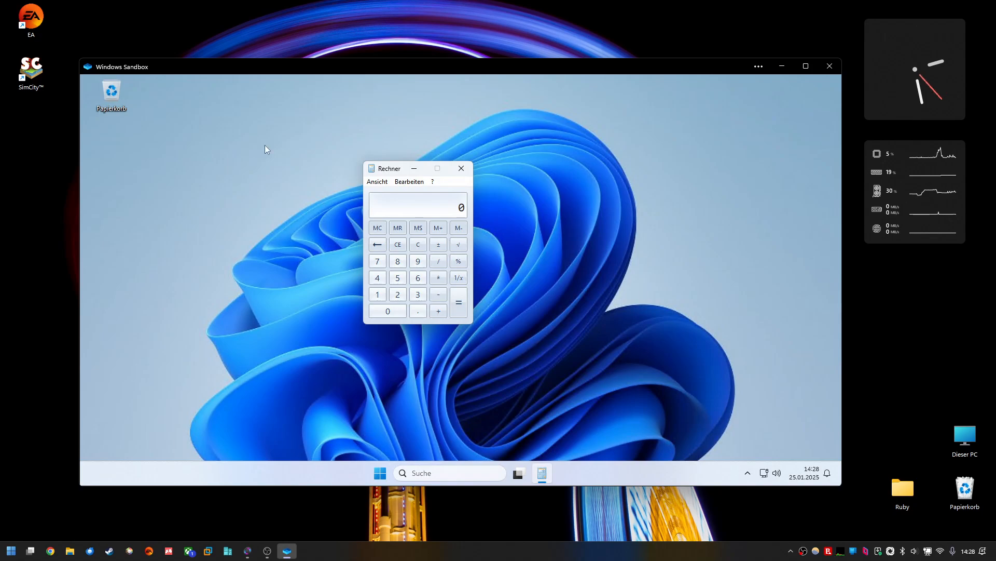
# Step: Close the sandbox Calculator and open Task Manager from the sandbox taskbar's context menu
pyautogui.click(463, 170)
pyautogui.moveTo(244, 314); pyautogui.dragTo(592, 207)
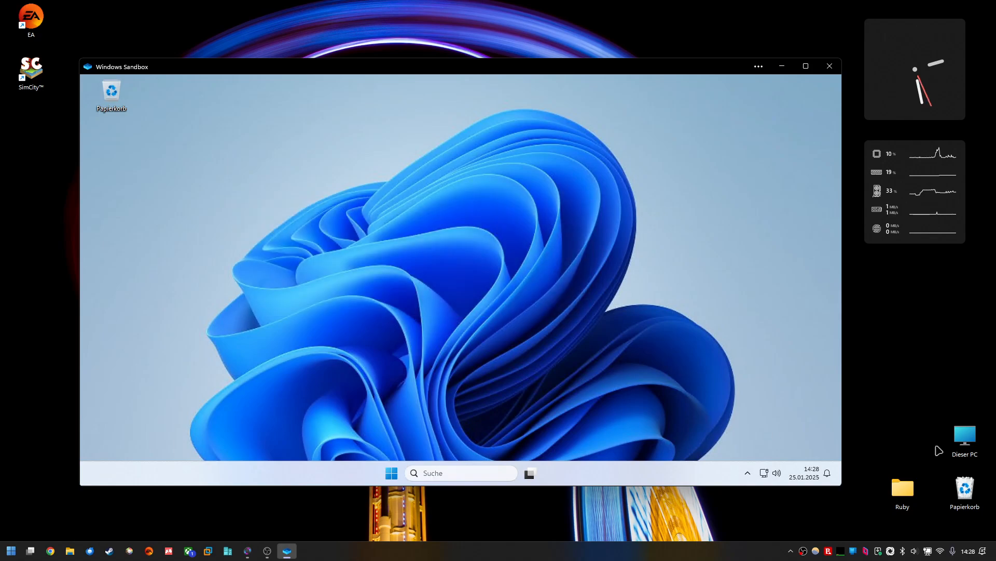
pyautogui.rightClick(602, 473)
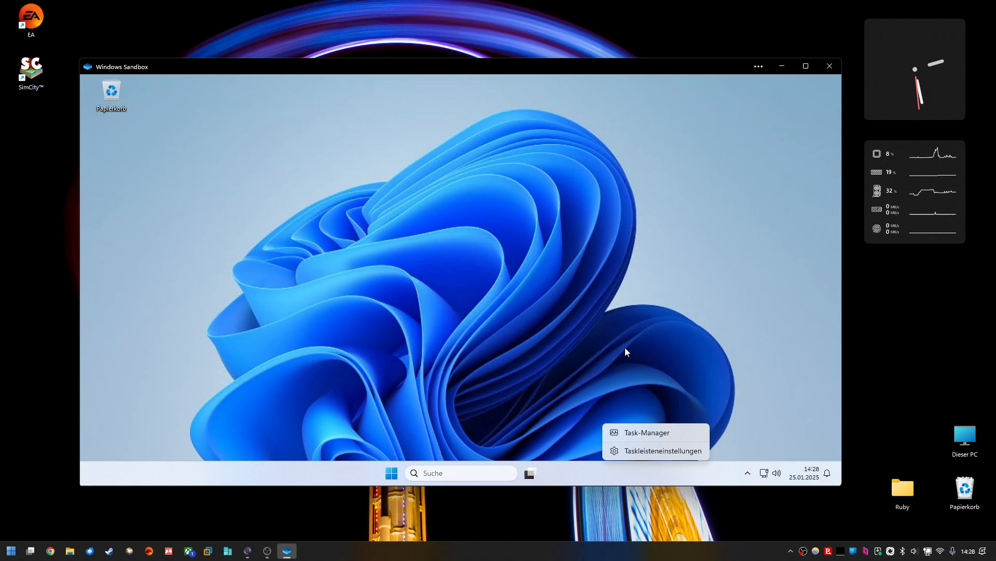
pyautogui.click(649, 353)
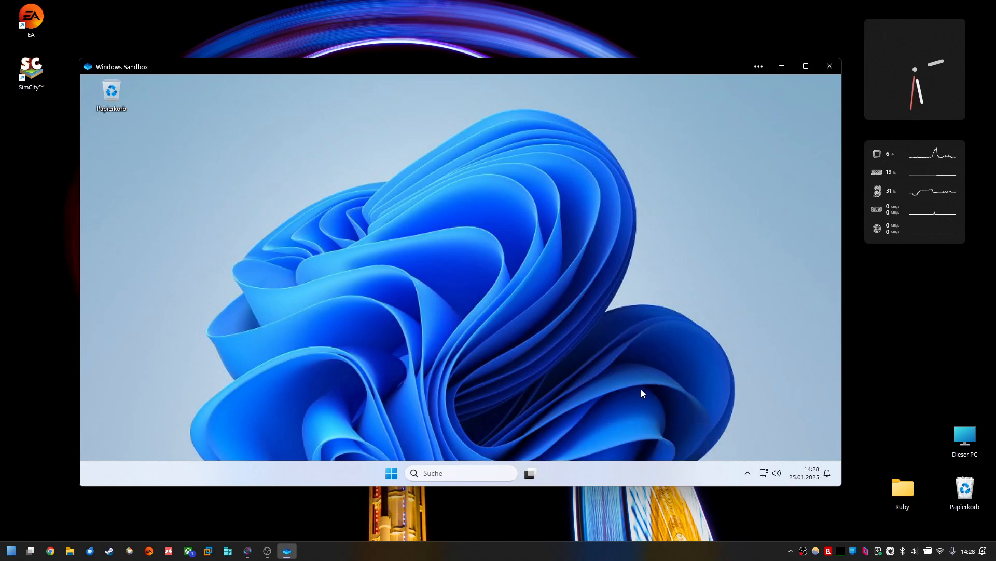
pyautogui.rightClick(680, 473)
pyautogui.click(656, 434)
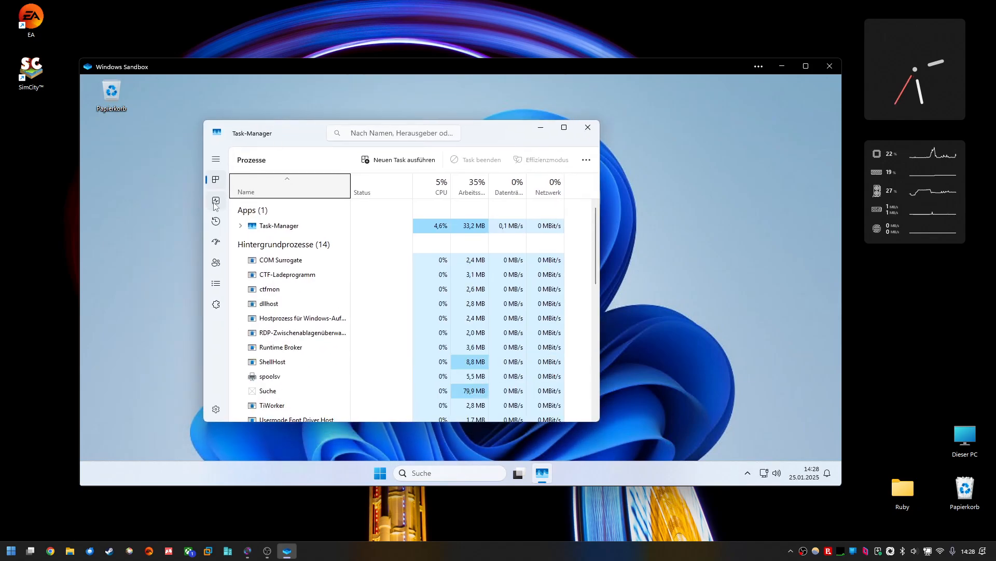
# Step: View the GPU 0 performance page in the sandbox Task Manager, maximizing, restoring and resizing its window
pyautogui.click(216, 204)
pyautogui.click(273, 321)
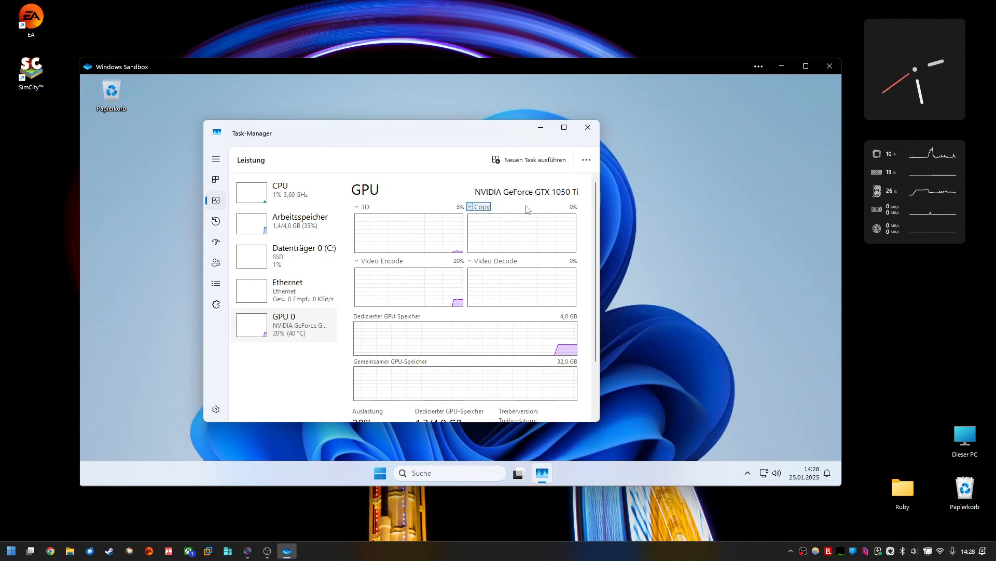
pyautogui.click(565, 127)
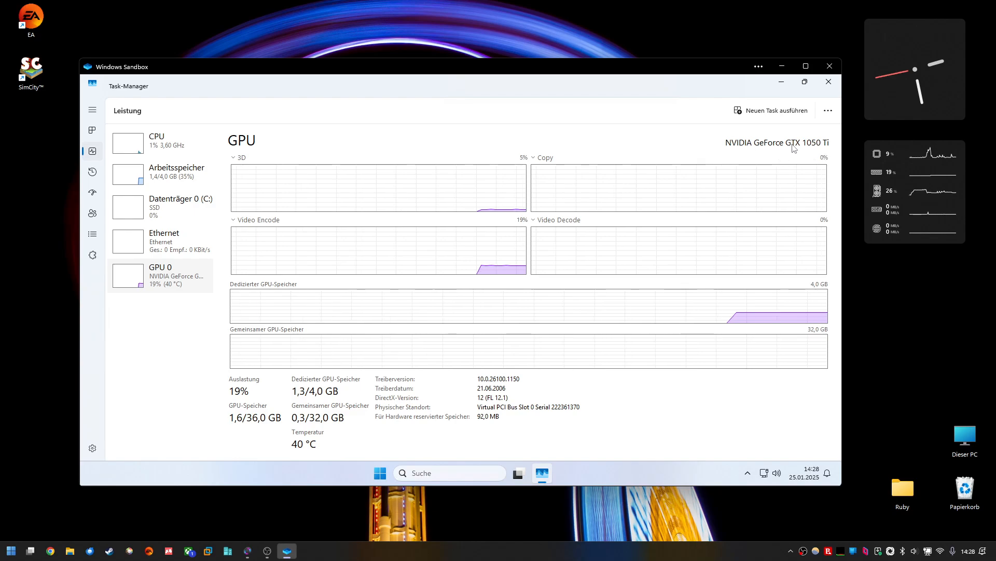
pyautogui.click(805, 82)
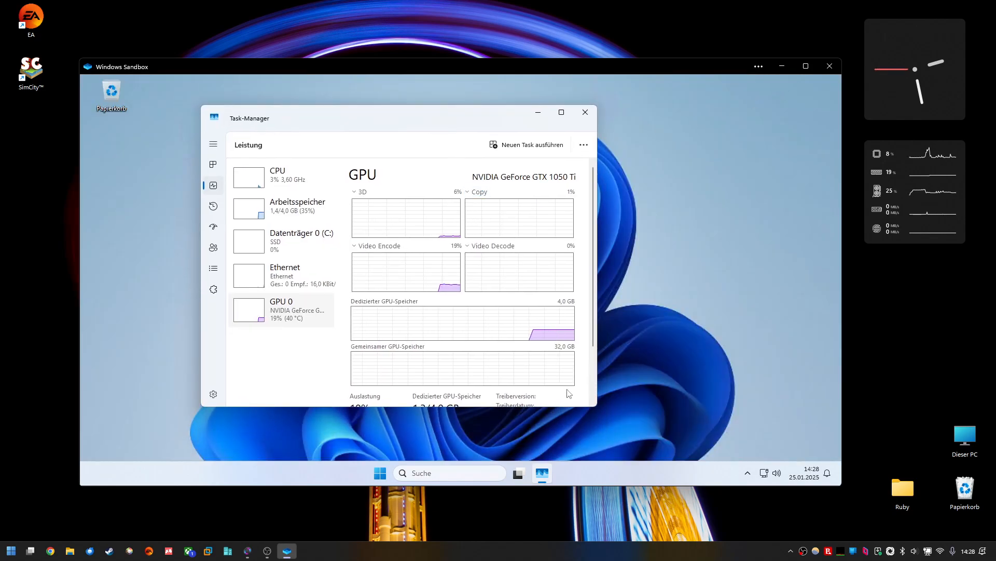
pyautogui.moveTo(596, 406); pyautogui.dragTo(670, 449)
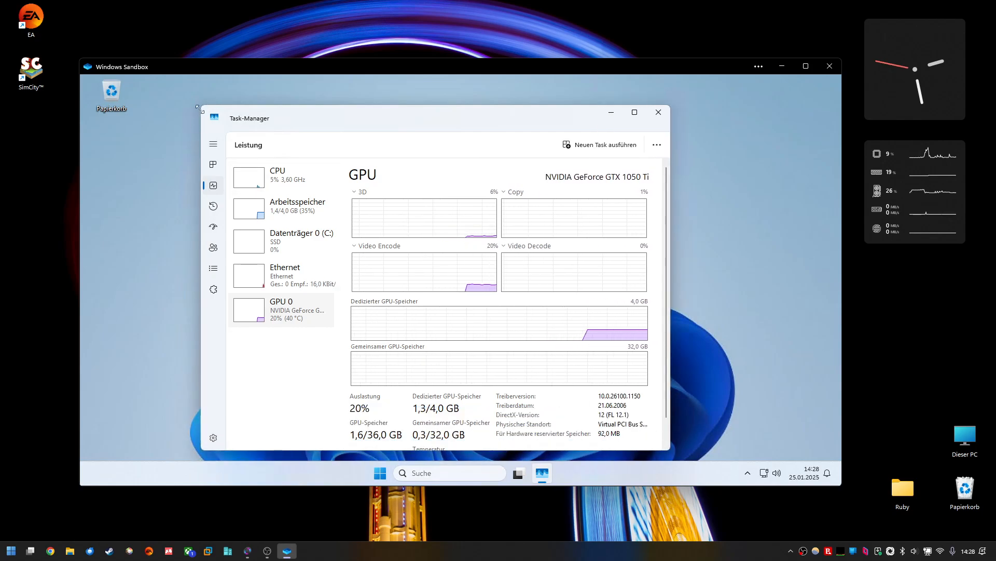
pyautogui.moveTo(246, 105); pyautogui.dragTo(256, 100)
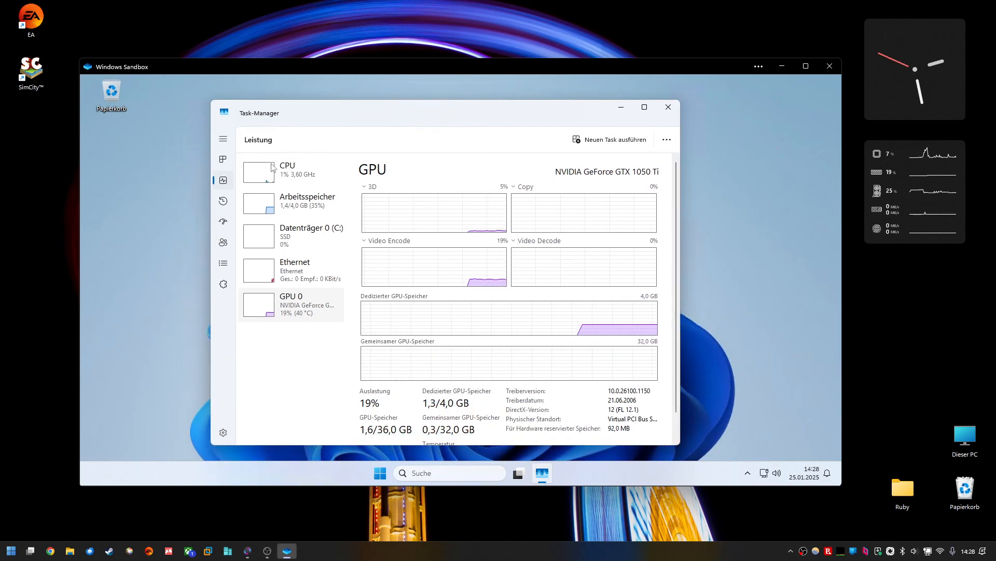
# Step: Close Task Manager and shut down the Windows Sandbox, confirming the close
pyautogui.click(378, 473)
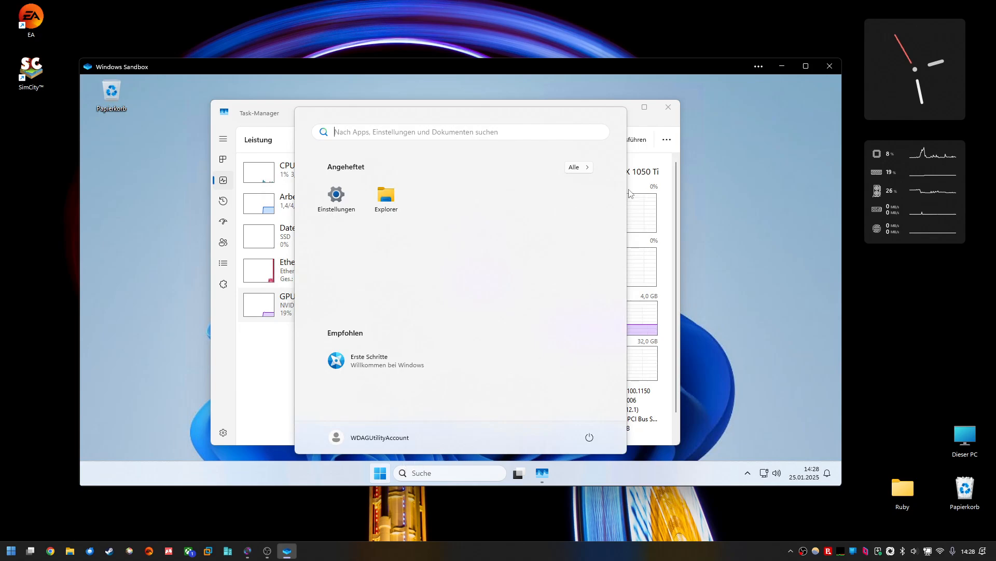
pyautogui.click(678, 105)
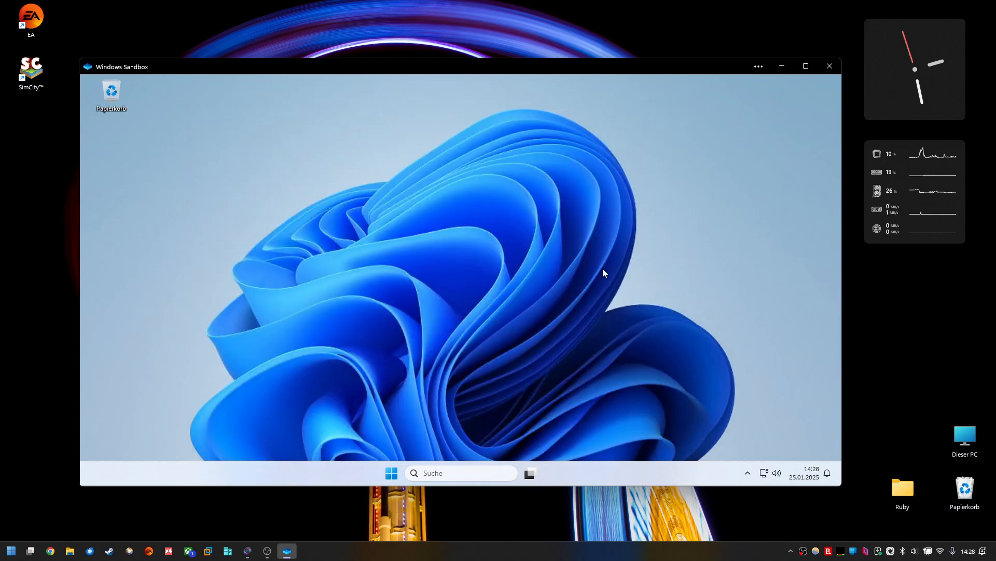
pyautogui.click(830, 66)
pyautogui.click(442, 301)
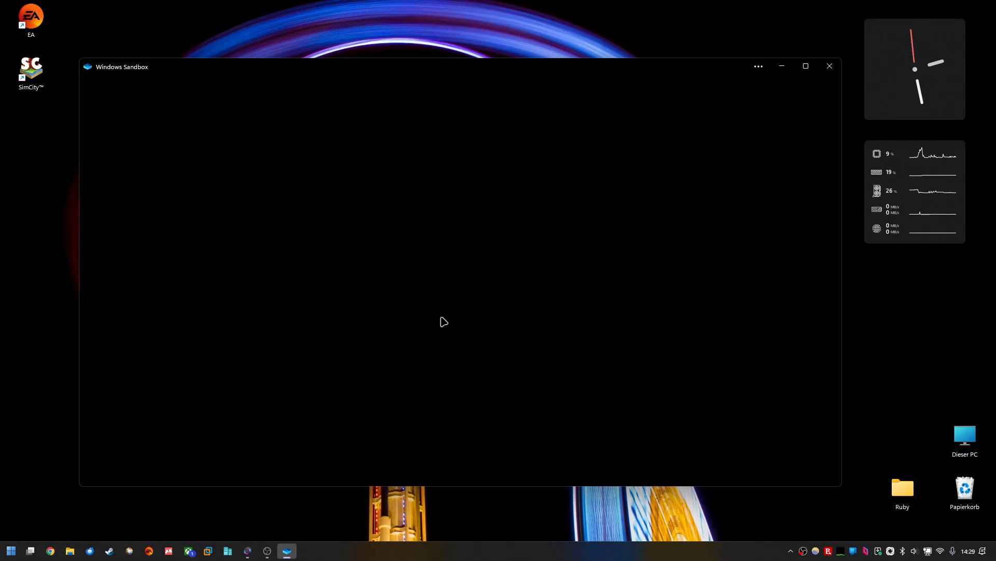
pyautogui.moveTo(262, 377); pyautogui.dragTo(542, 403)
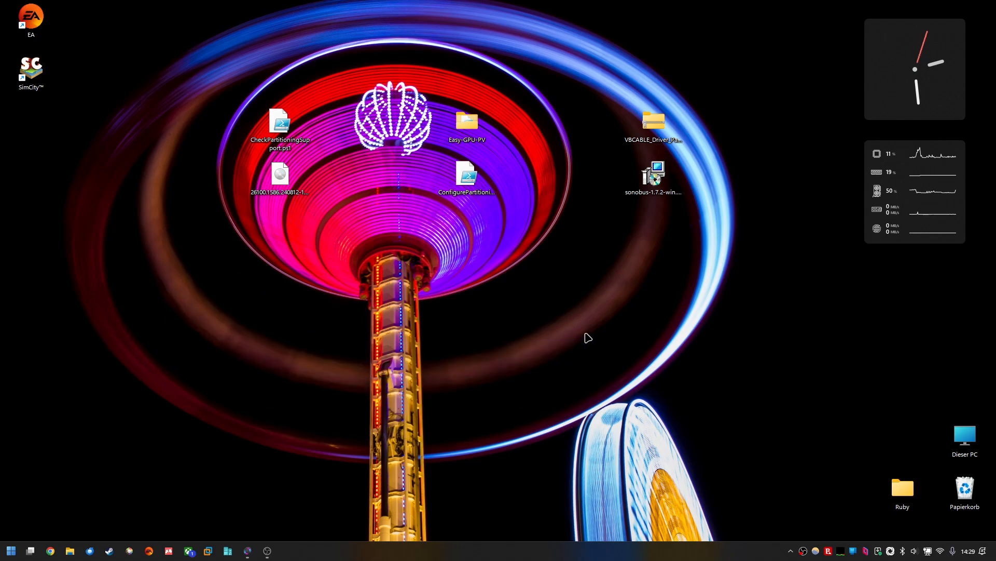
pyautogui.moveTo(206, 399); pyautogui.dragTo(763, 78)
pyautogui.click(795, 312)
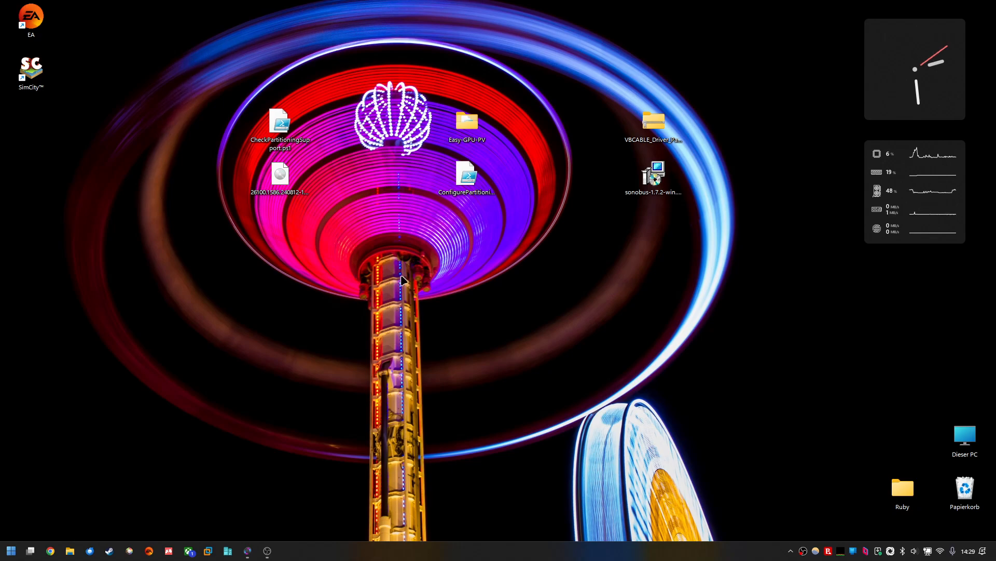
pyautogui.moveTo(343, 246); pyautogui.dragTo(216, 85)
pyautogui.moveTo(296, 140); pyautogui.dragTo(233, 138)
pyautogui.moveTo(319, 274); pyautogui.dragTo(497, 92)
pyautogui.moveTo(483, 134); pyautogui.dragTo(421, 137)
pyautogui.moveTo(570, 357); pyautogui.dragTo(720, 28)
pyautogui.moveTo(655, 135); pyautogui.dragTo(596, 119)
pyautogui.moveTo(719, 356); pyautogui.dragTo(282, 97)
pyautogui.click(322, 337)
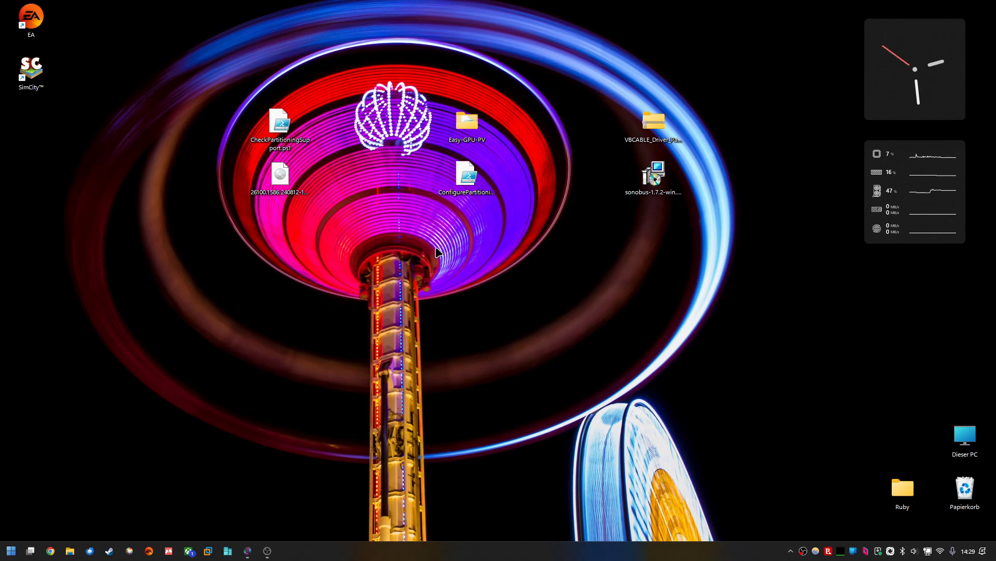
# Step: Run winver to view the Windows version information, then close the About Windows dialog
pyautogui.press('super+r')
pyautogui.write('winver')
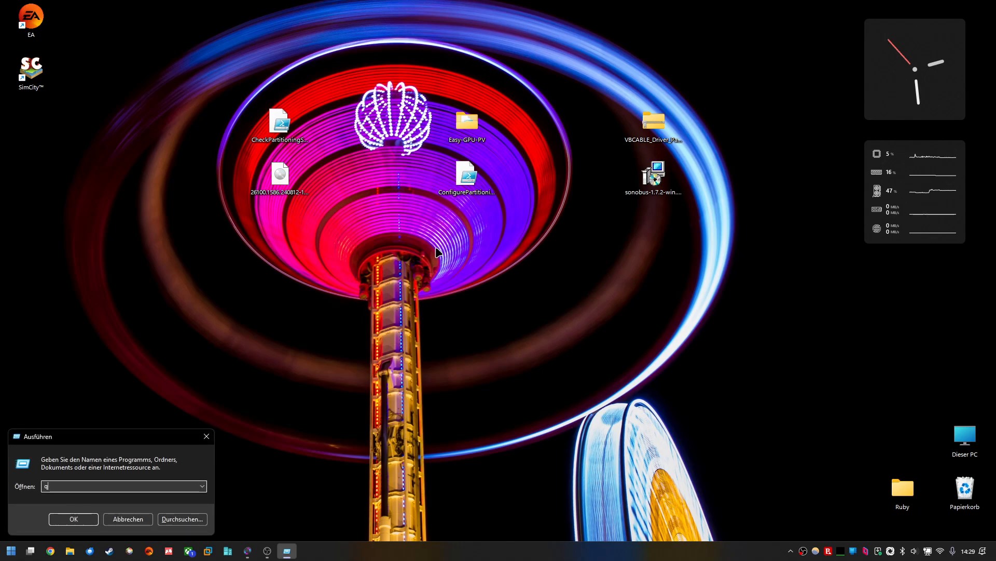
pyautogui.press('Return')
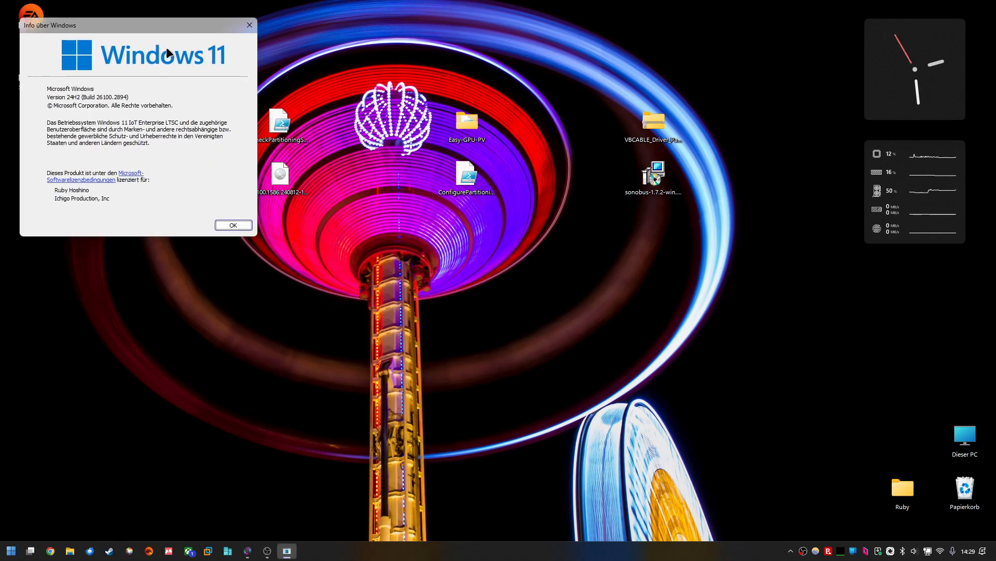
pyautogui.moveTo(141, 25); pyautogui.dragTo(227, 231)
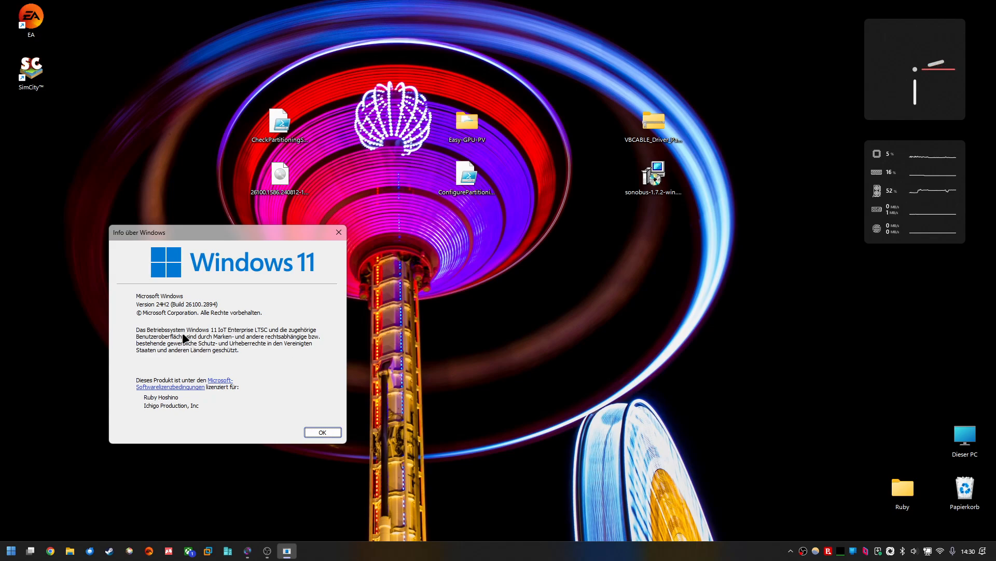
pyautogui.moveTo(253, 232); pyautogui.dragTo(298, 223)
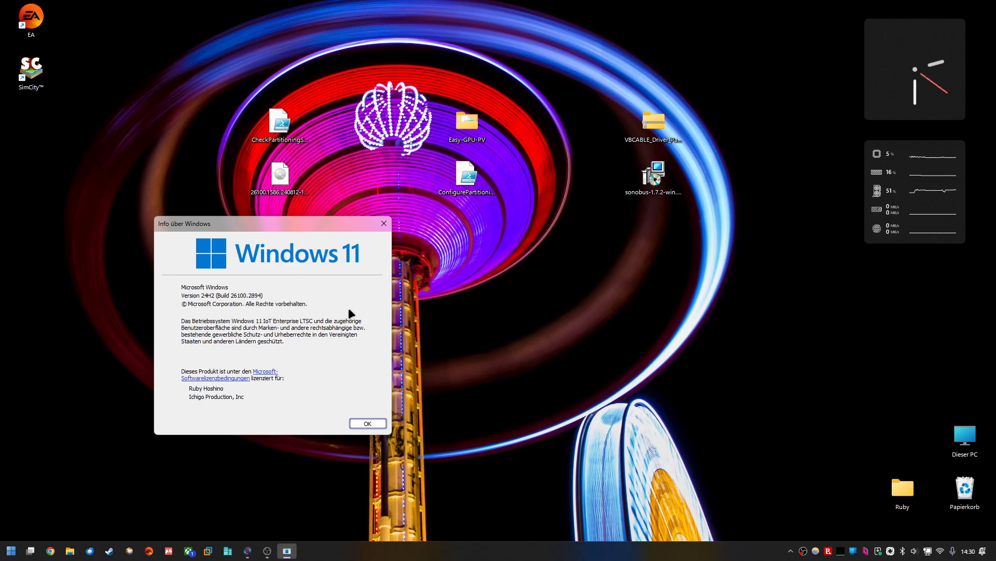
pyautogui.click(385, 223)
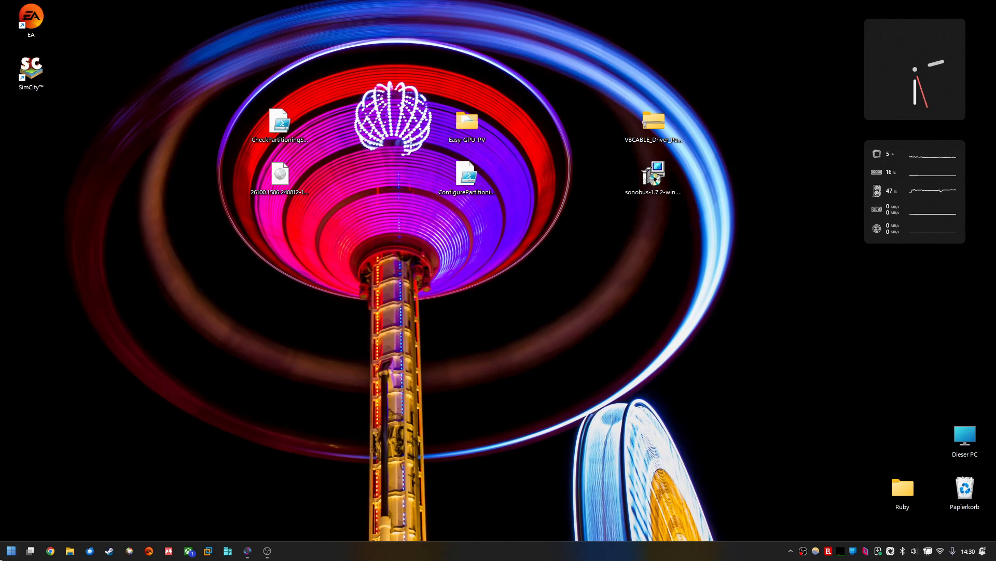
# Step: Open Control Panel and, under Programs, open the dialog for turning Windows features on or off
pyautogui.click(1, 560)
pyautogui.click(203, 278)
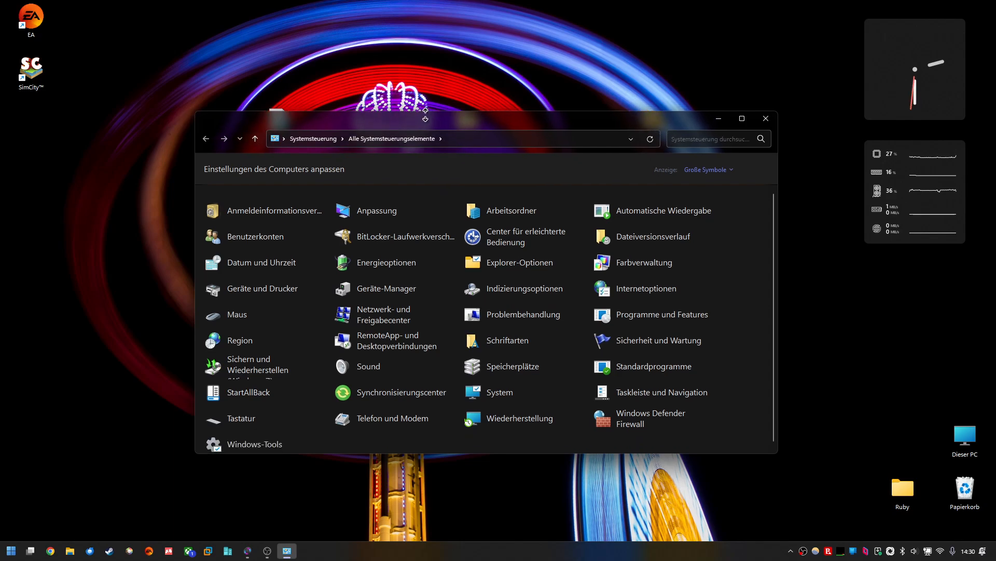
pyautogui.moveTo(429, 134); pyautogui.dragTo(452, 89)
pyautogui.click(731, 134)
pyautogui.click(725, 146)
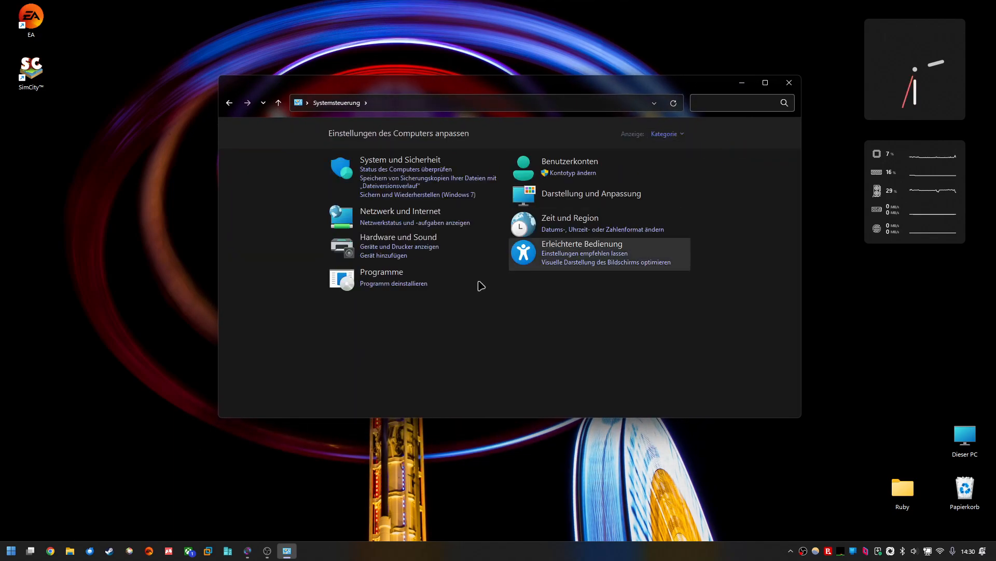
pyautogui.click(380, 279)
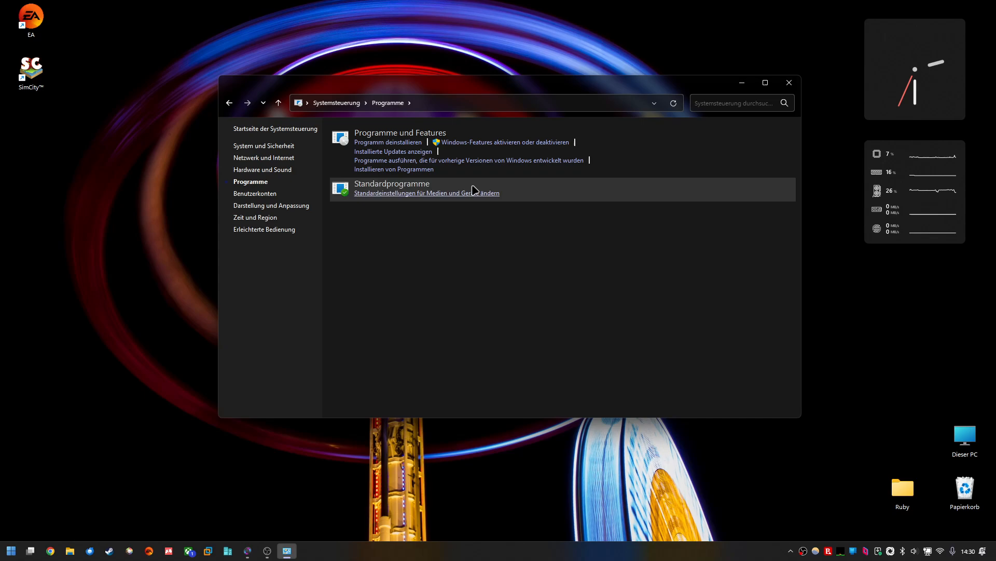
pyautogui.click(488, 143)
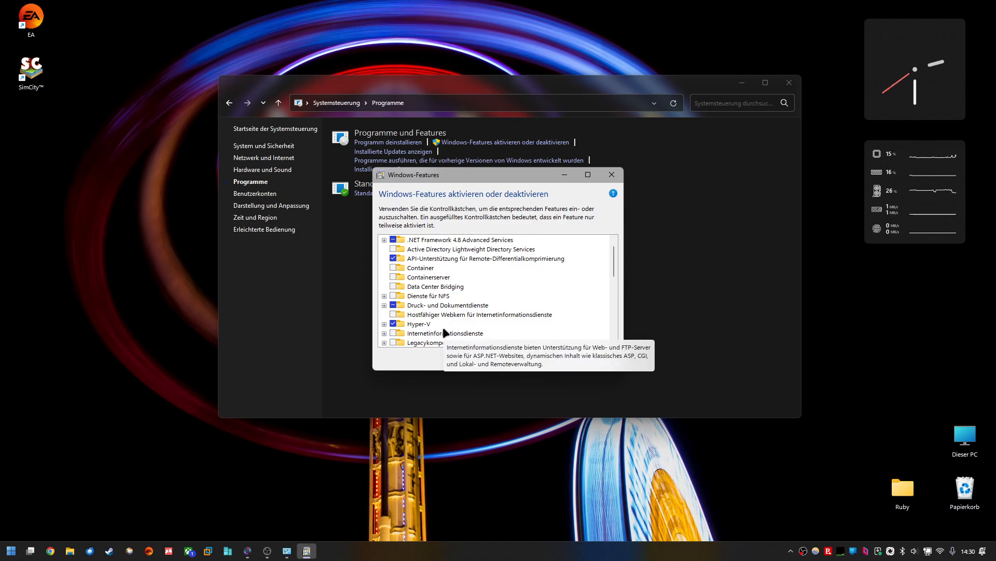
# Step: Scroll through the Windows Features list to review the virtualization-related entries
pyautogui.scroll(-1, 443, 326)
pyautogui.scroll(-1, 435, 312)
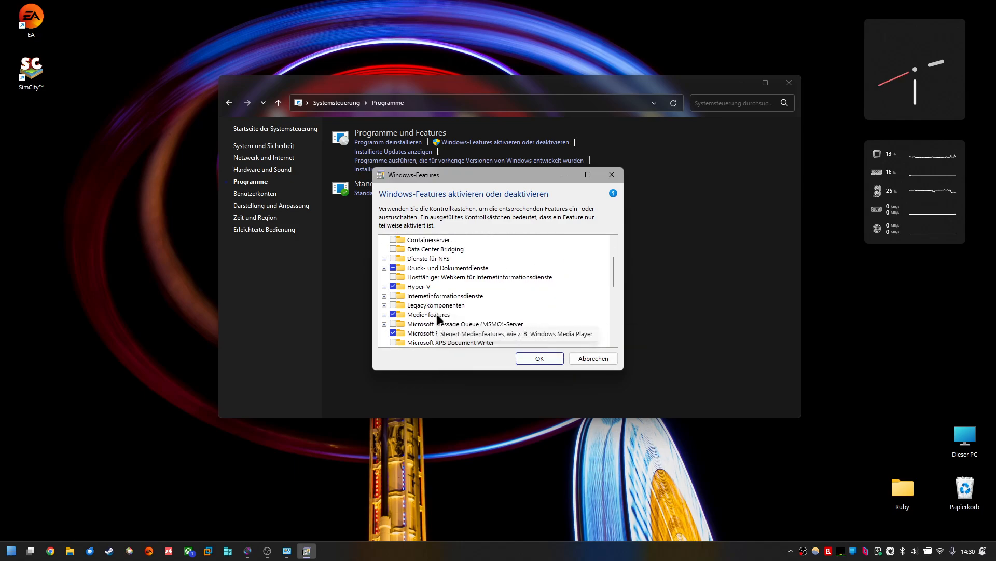
pyautogui.scroll(-4, 415, 328)
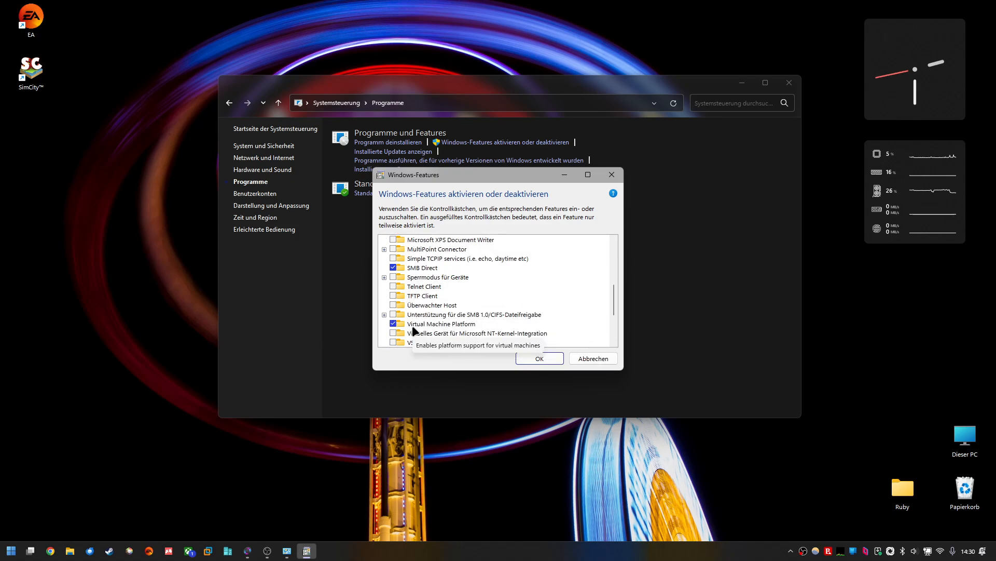
pyautogui.scroll(-3, 434, 322)
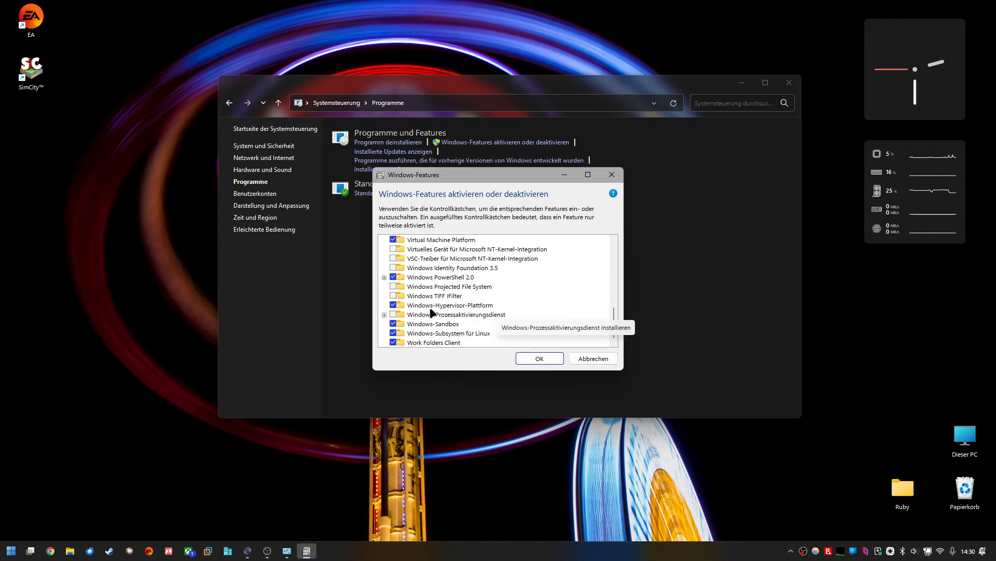
pyautogui.scroll(5, 525, 310)
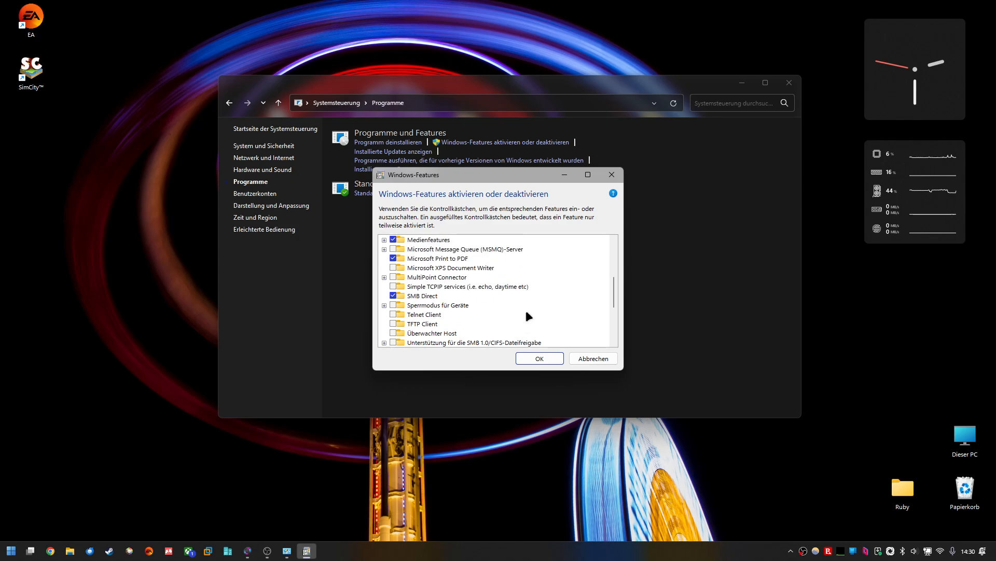
# Step: Look through the Windows Features list once more, then close the Windows Features dialog and the Control Panel window
pyautogui.scroll(-8, 522, 312)
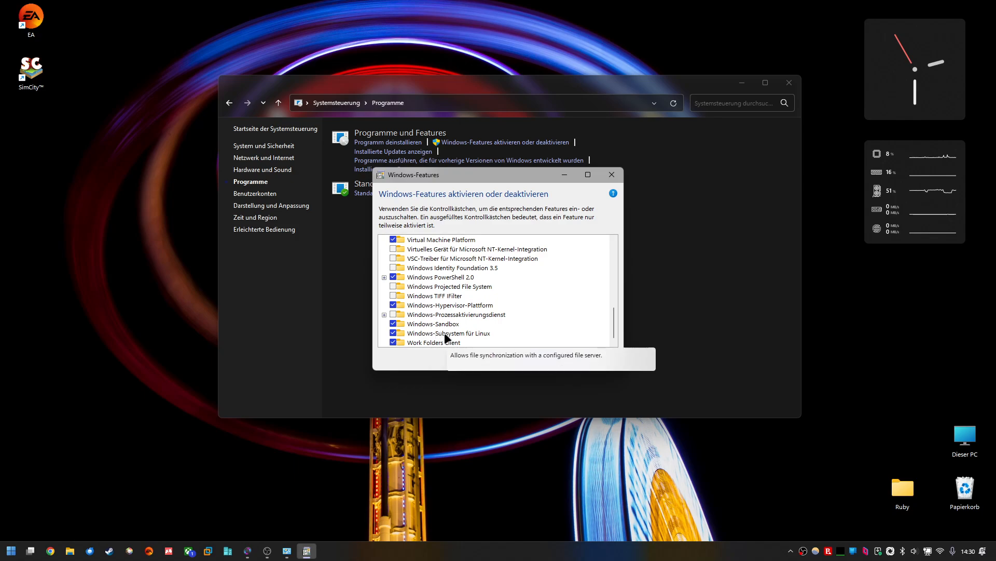
pyautogui.scroll(3, 501, 304)
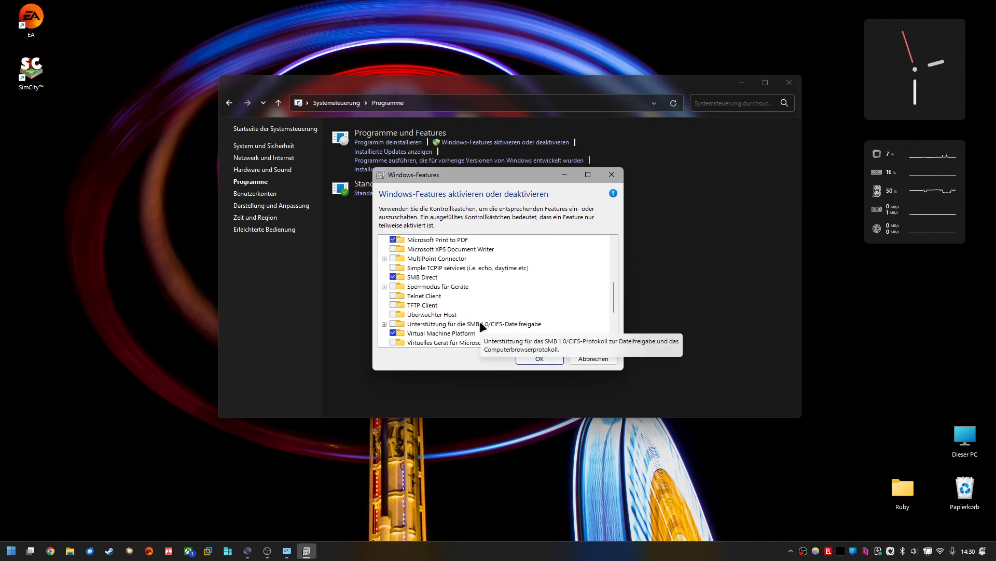
pyautogui.scroll(2, 419, 265)
pyautogui.scroll(-2, 428, 280)
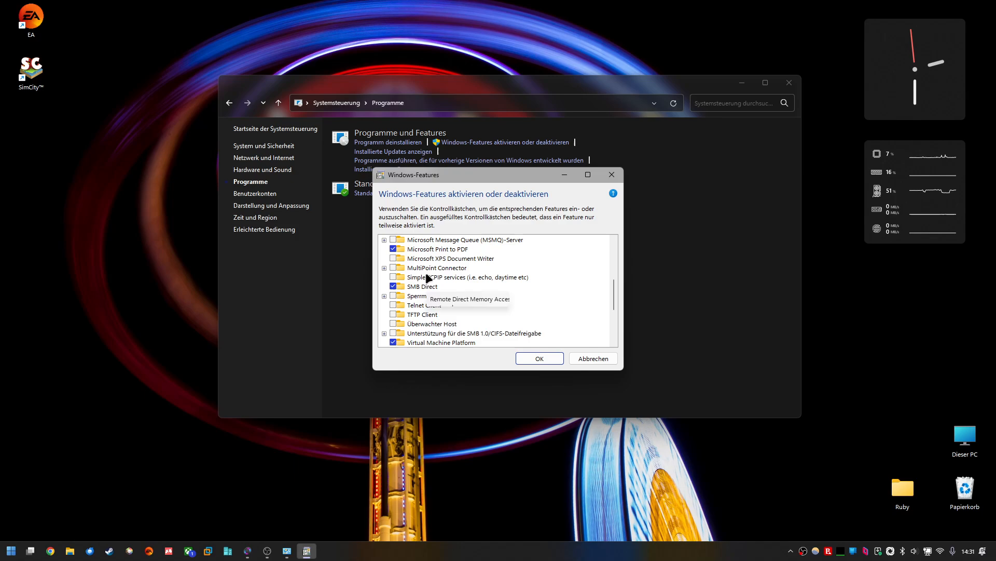
pyautogui.scroll(-1, 425, 318)
pyautogui.scroll(3, 396, 319)
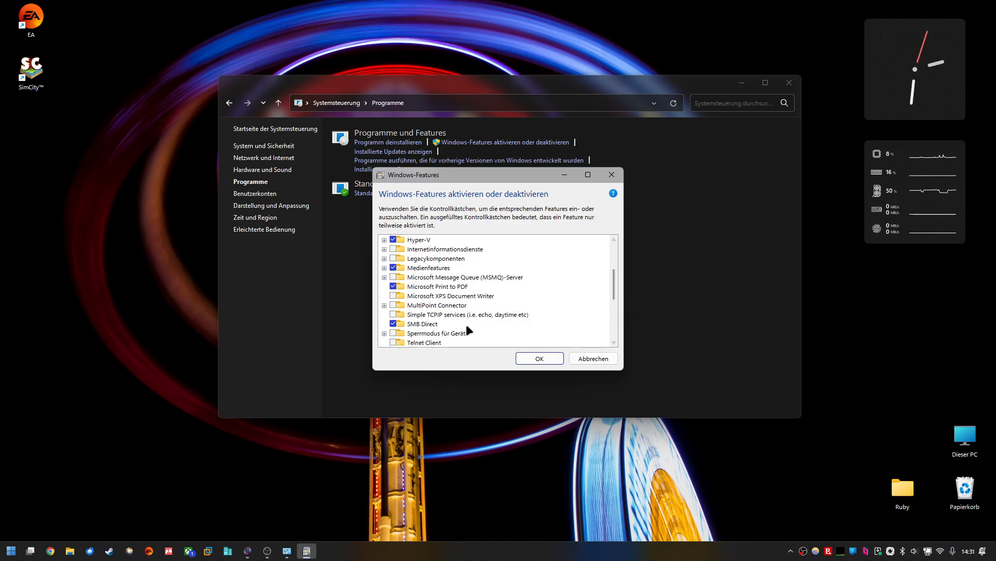
pyautogui.click(612, 175)
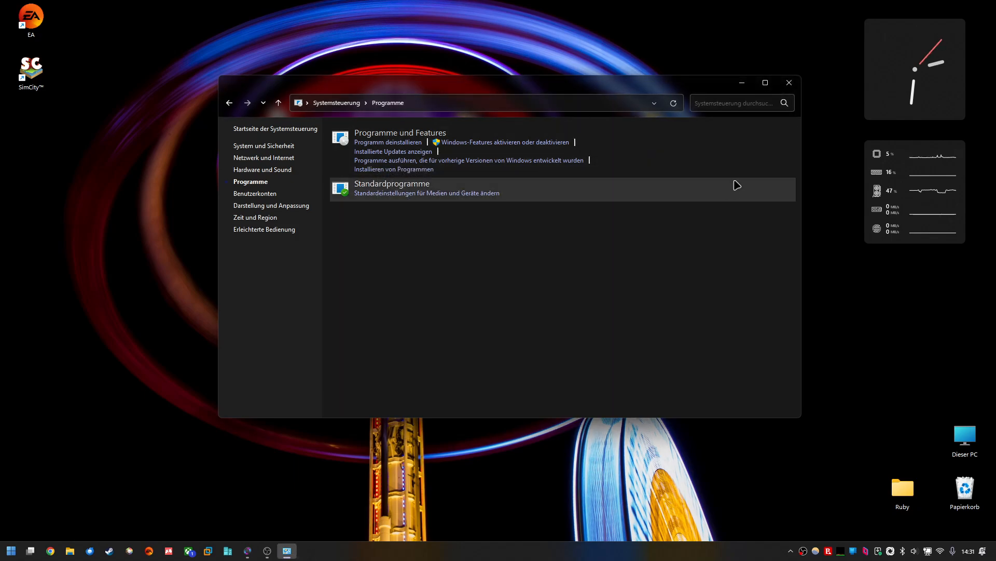
pyautogui.click(788, 83)
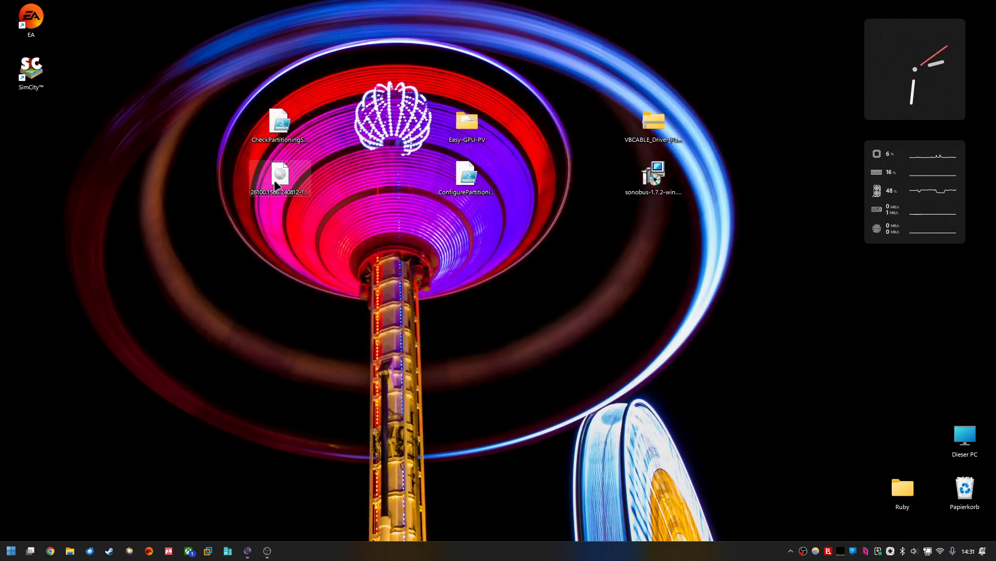
pyautogui.moveTo(278, 179); pyautogui.dragTo(467, 336)
pyautogui.moveTo(657, 441); pyautogui.dragTo(324, 293)
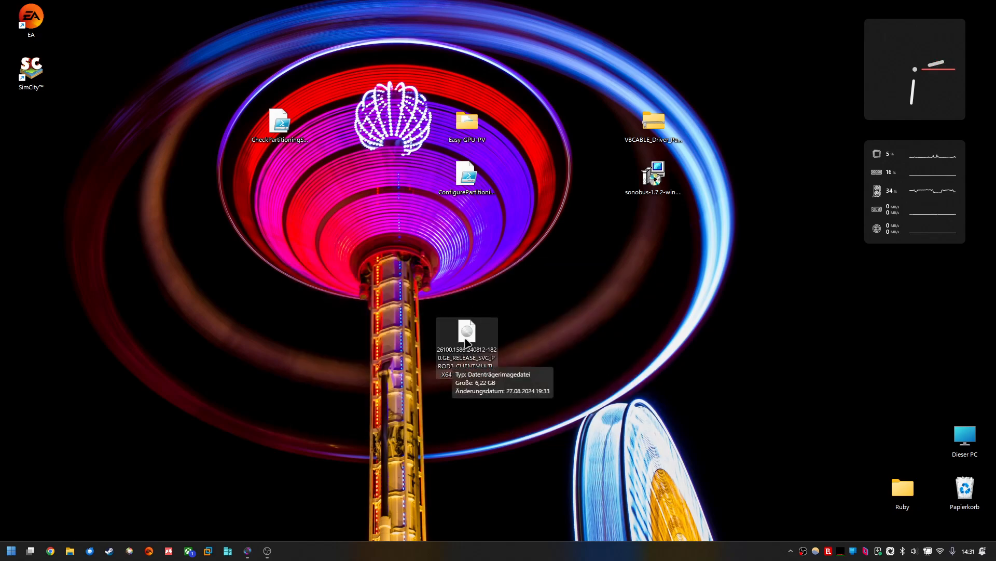
pyautogui.moveTo(466, 340); pyautogui.dragTo(465, 298)
pyautogui.moveTo(541, 449); pyautogui.dragTo(397, 263)
pyautogui.moveTo(463, 281); pyautogui.dragTo(473, 341)
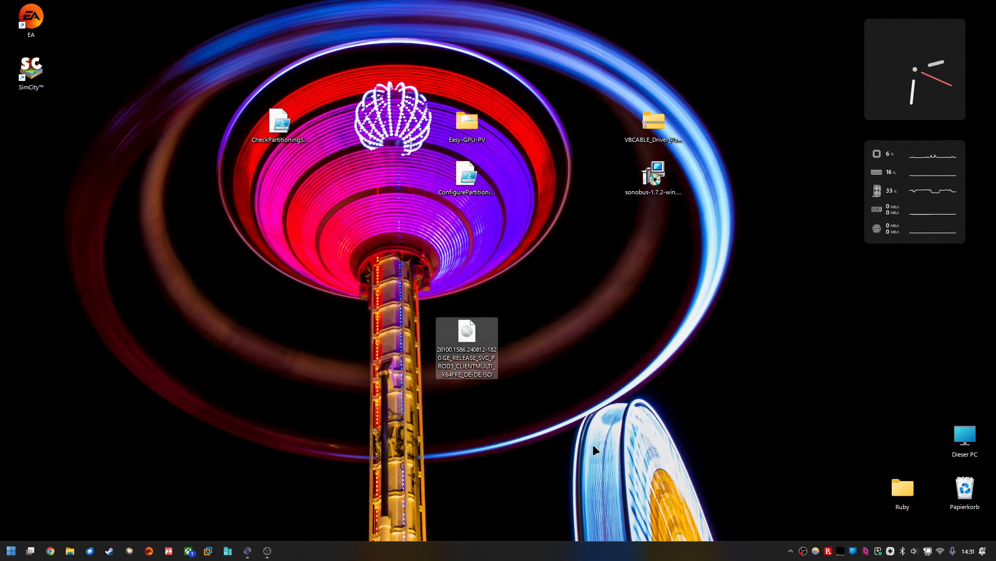
pyautogui.moveTo(541, 301); pyautogui.dragTo(394, 420)
pyautogui.click(527, 266)
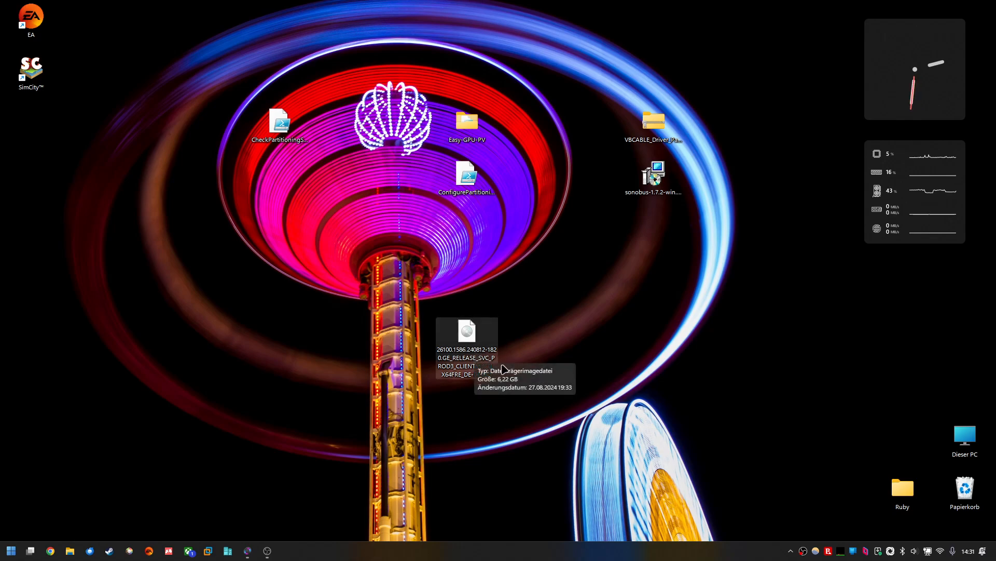
pyautogui.moveTo(463, 357)
pyautogui.mouseDown()
pyautogui.moveTo(441, 360)
pyautogui.moveTo(304, 305)
pyautogui.moveTo(277, 210)
pyautogui.mouseUp()
pyautogui.moveTo(341, 336)
pyautogui.mouseDown()
pyautogui.moveTo(211, 146)
pyautogui.moveTo(211, 171)
pyautogui.mouseUp()
pyautogui.click(319, 362)
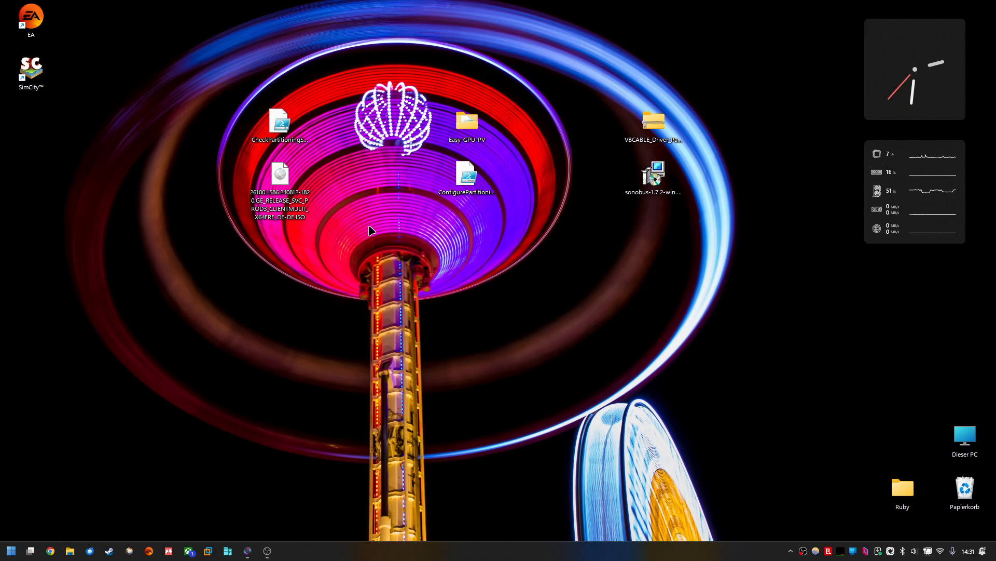
pyautogui.moveTo(279, 130); pyautogui.dragTo(275, 131)
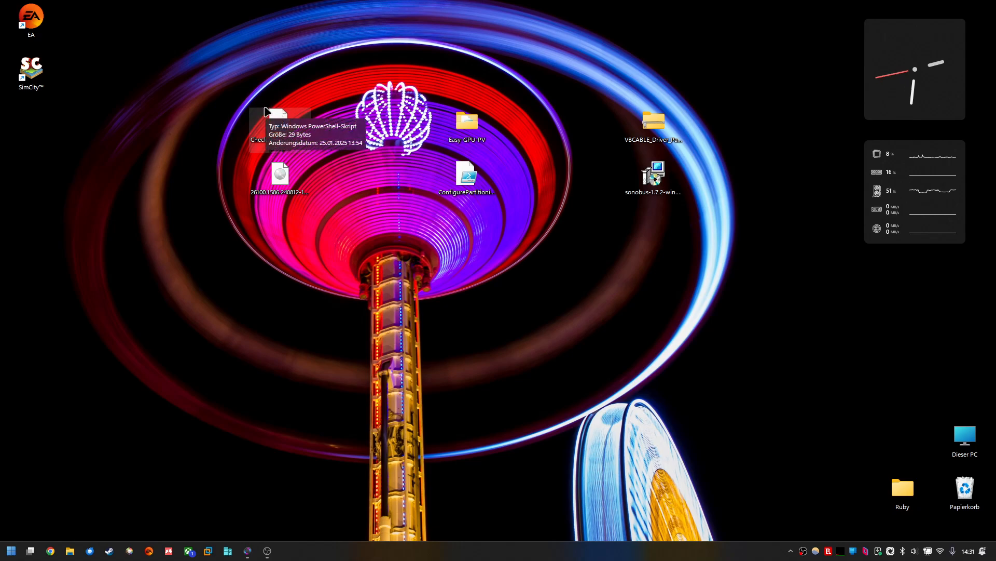
pyautogui.moveTo(332, 83); pyautogui.dragTo(219, 162)
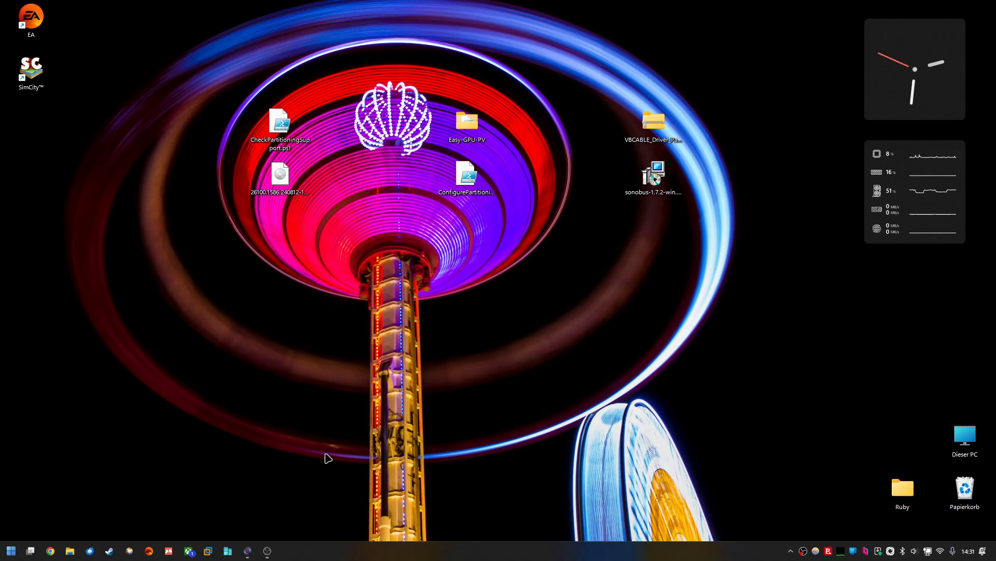
# Step: Search for PowerShell and run PowerShell 7 (x64) as administrator
pyautogui.click(11, 551)
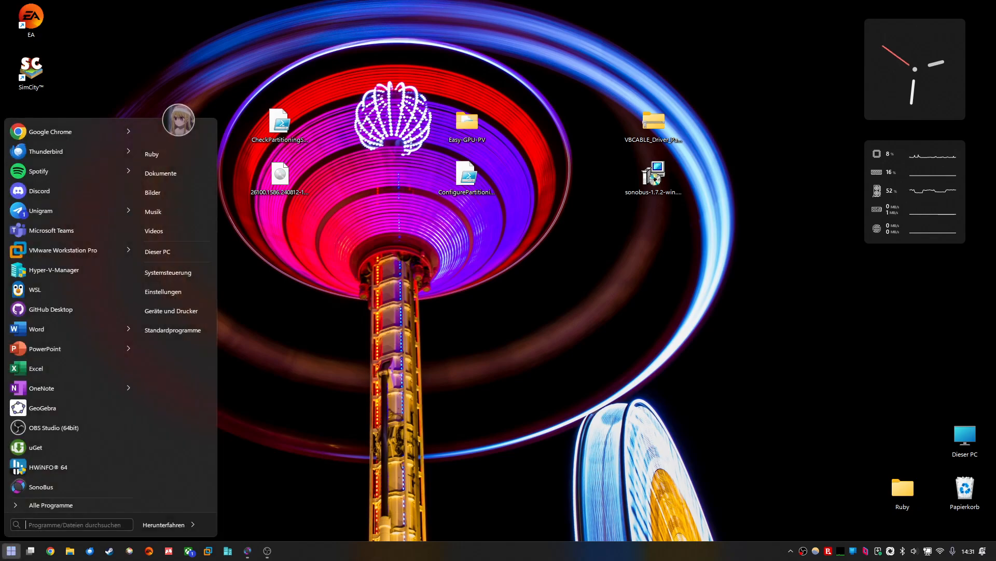
pyautogui.write('powershell')
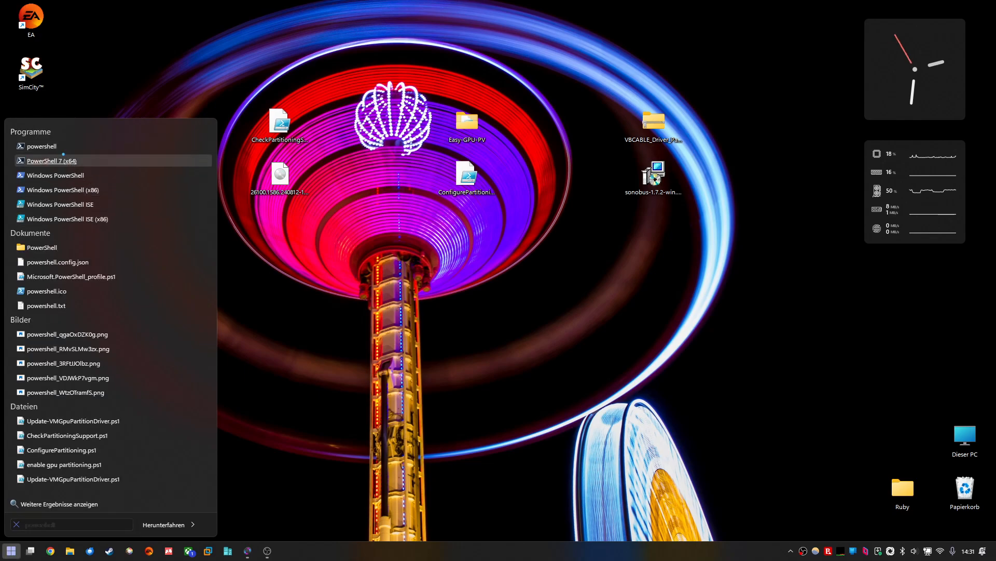
pyautogui.rightClick(63, 158)
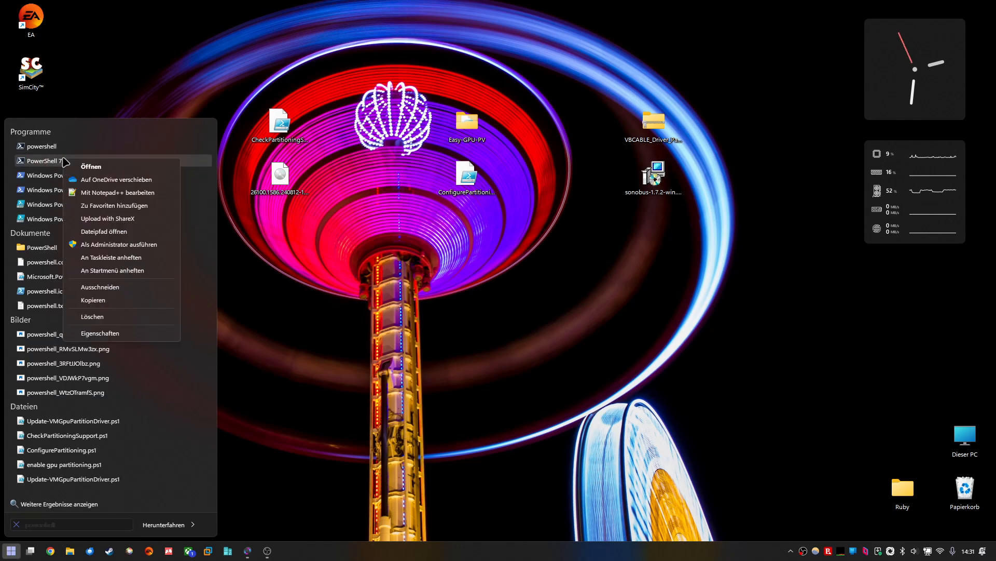
pyautogui.click(111, 245)
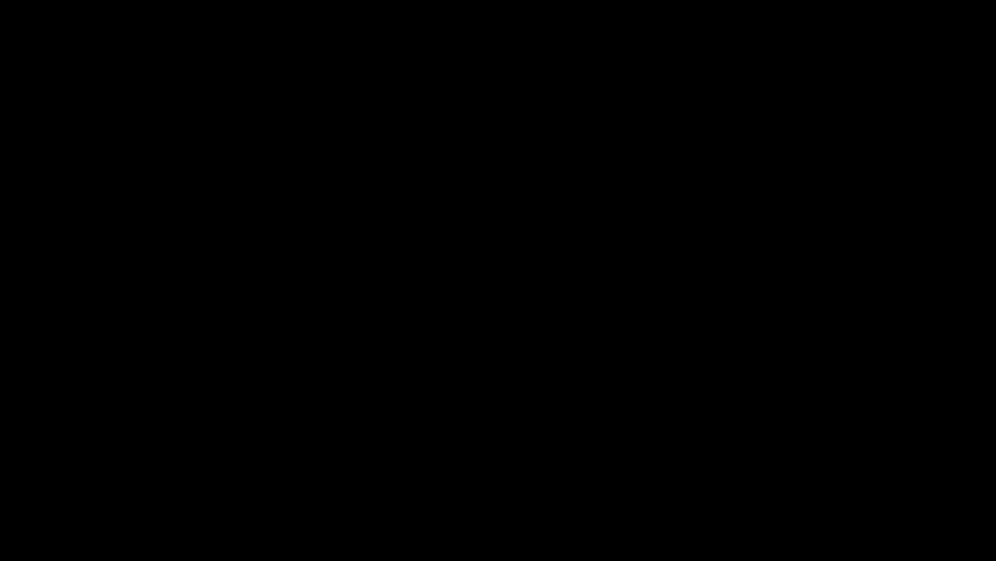
# Step: Change the PowerShell working directory to the Desktop folder with cd .\Desktop\
pyautogui.write('cd')
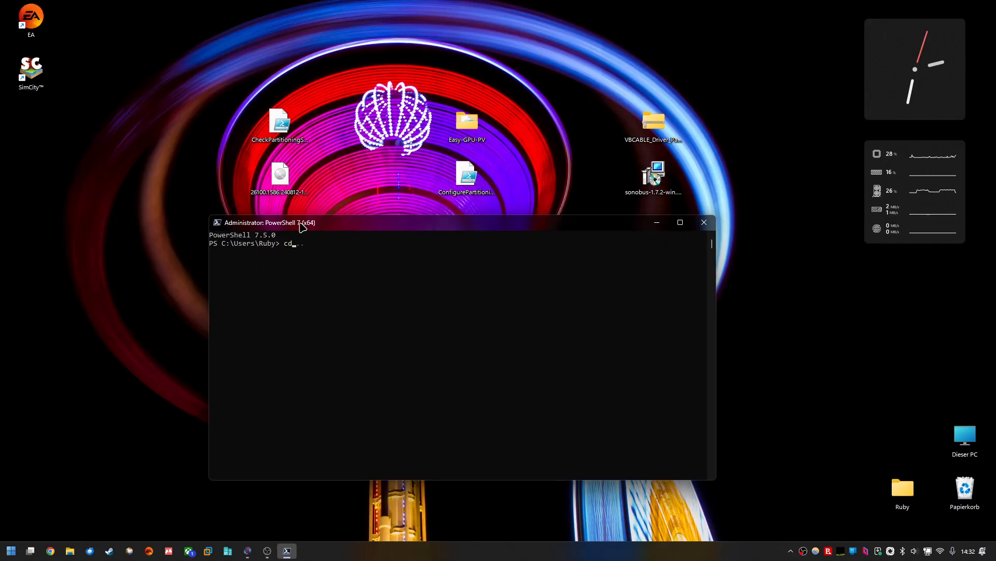
pyautogui.write(' de')
pyautogui.press('Tab')
pyautogui.press('Return')
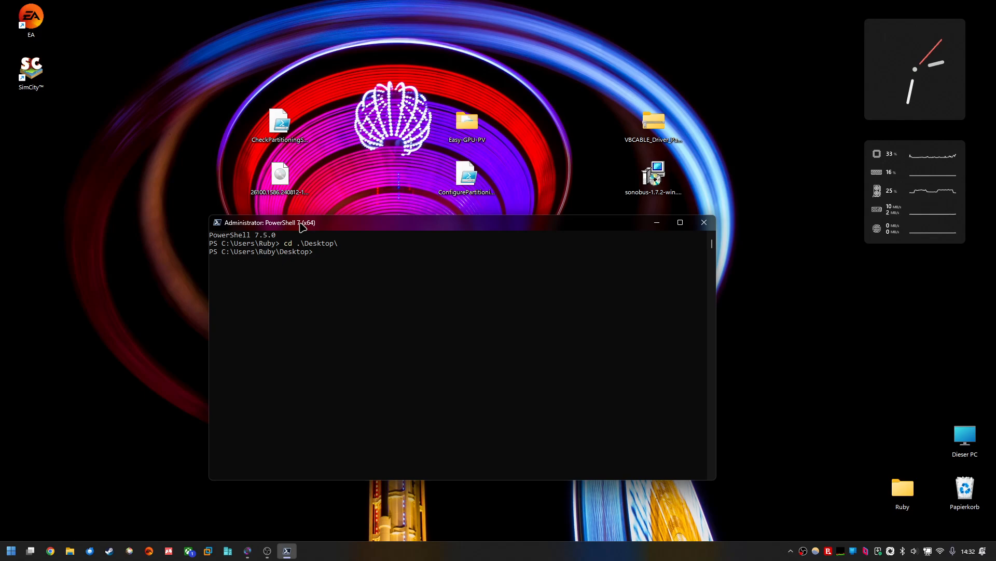
# Step: Run set-executionpolicy unrestricted to allow scripts to execute
pyautogui.write('set-')
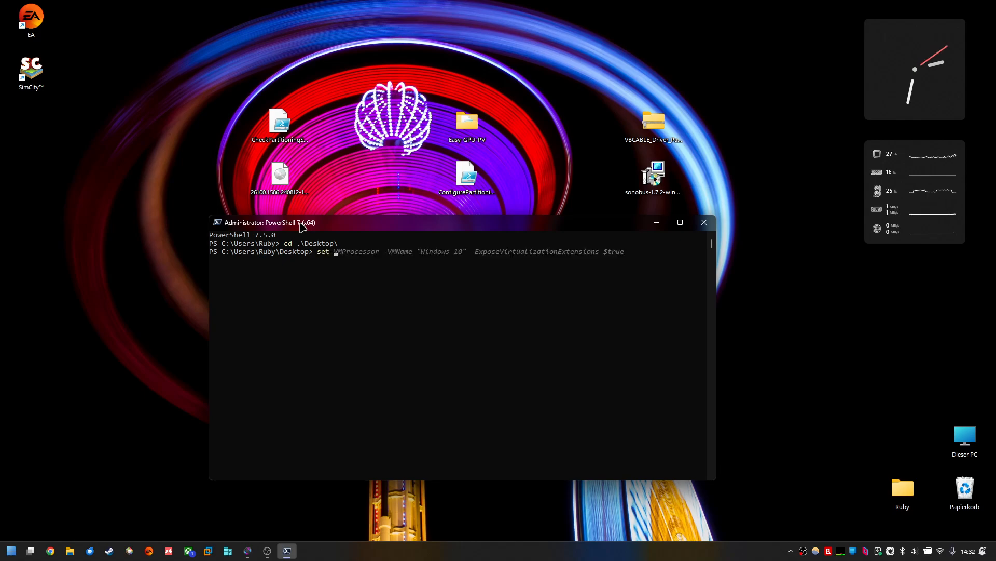
pyautogui.write('ex')
pyautogui.press('Right')
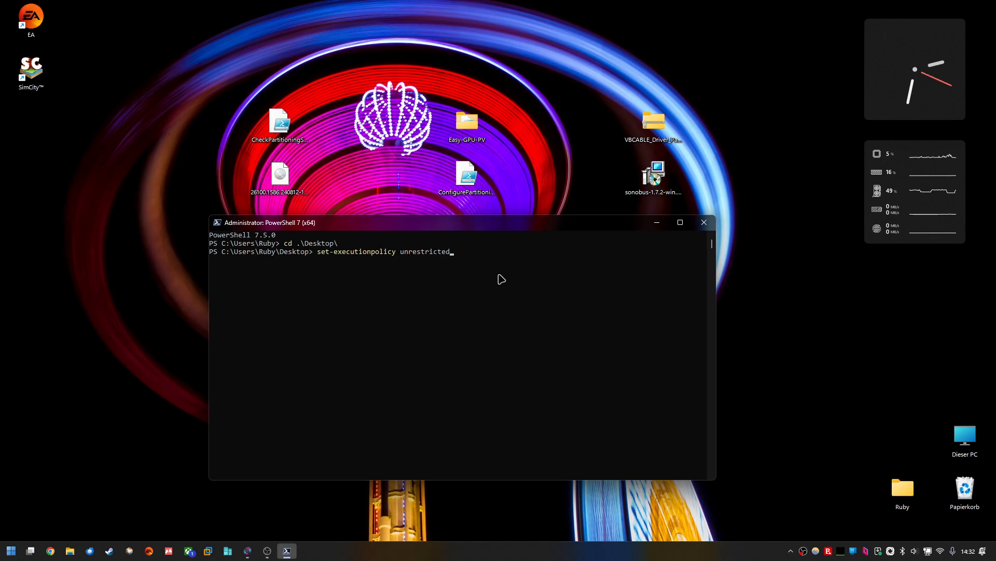
pyautogui.press('Return')
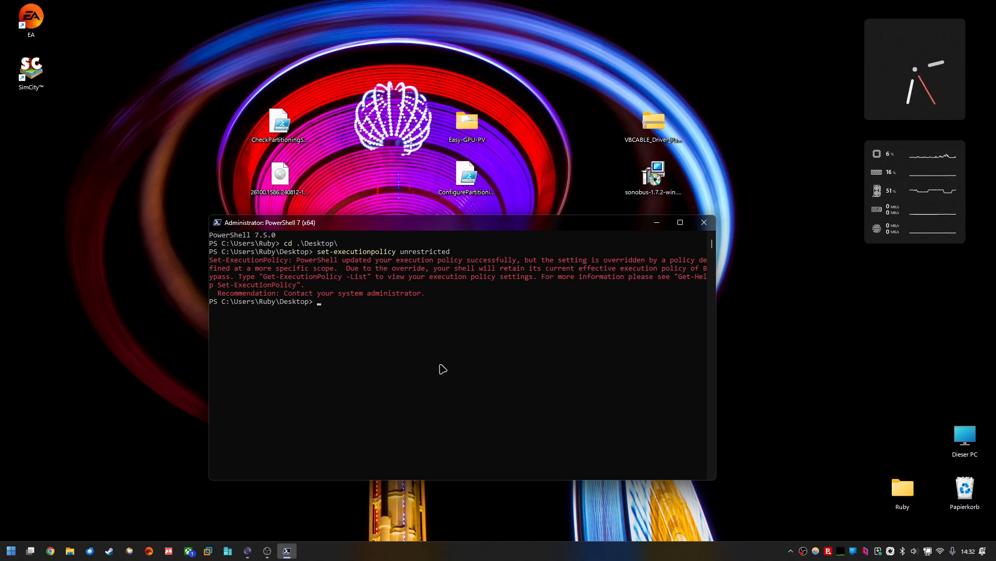
# Step: Run the .\CheckPartitioningSupport.ps1 script from the Desktop
pyautogui.moveTo(440, 224); pyautogui.dragTo(443, 244)
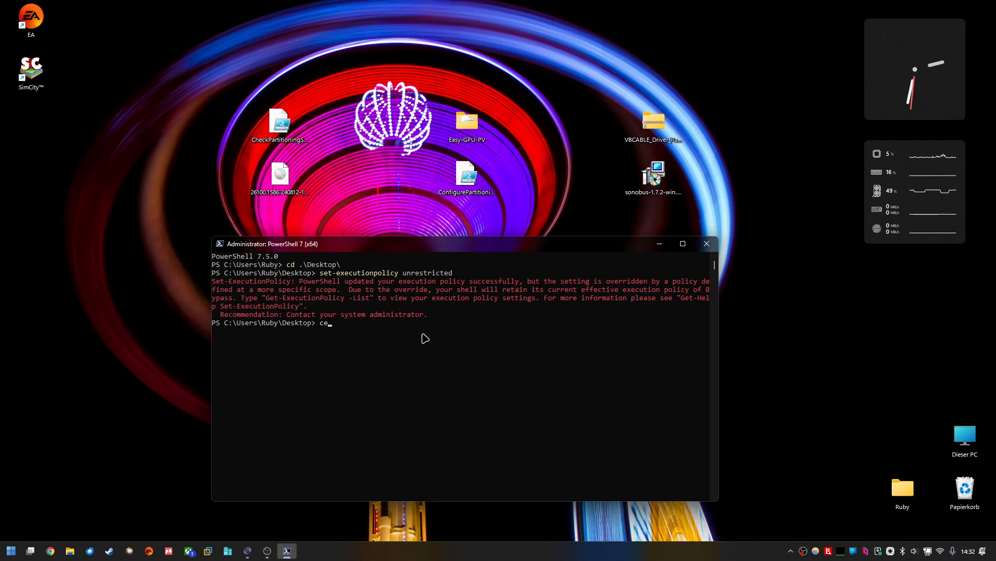
pyautogui.write('chec')
pyautogui.press('Tab')
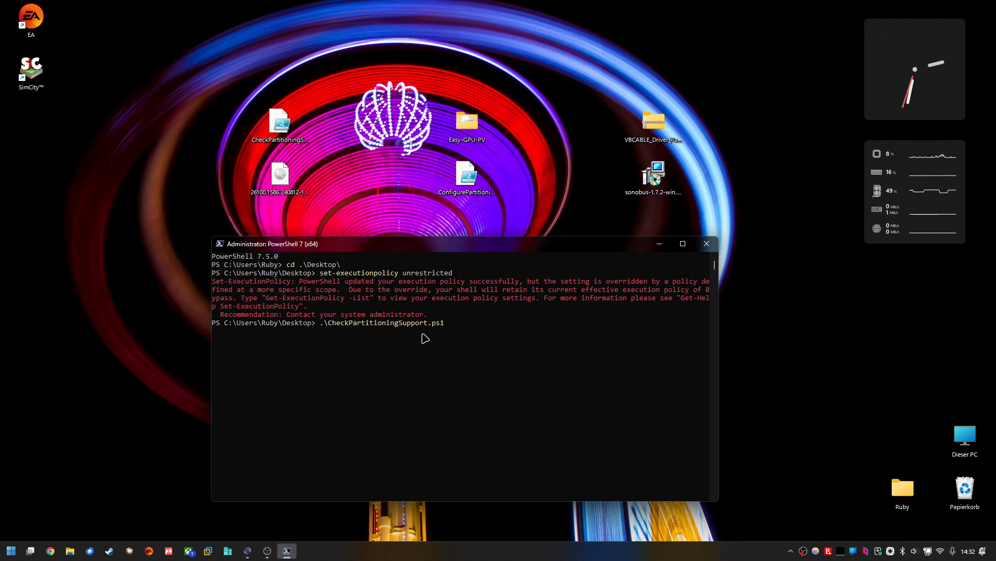
pyautogui.press('Return')
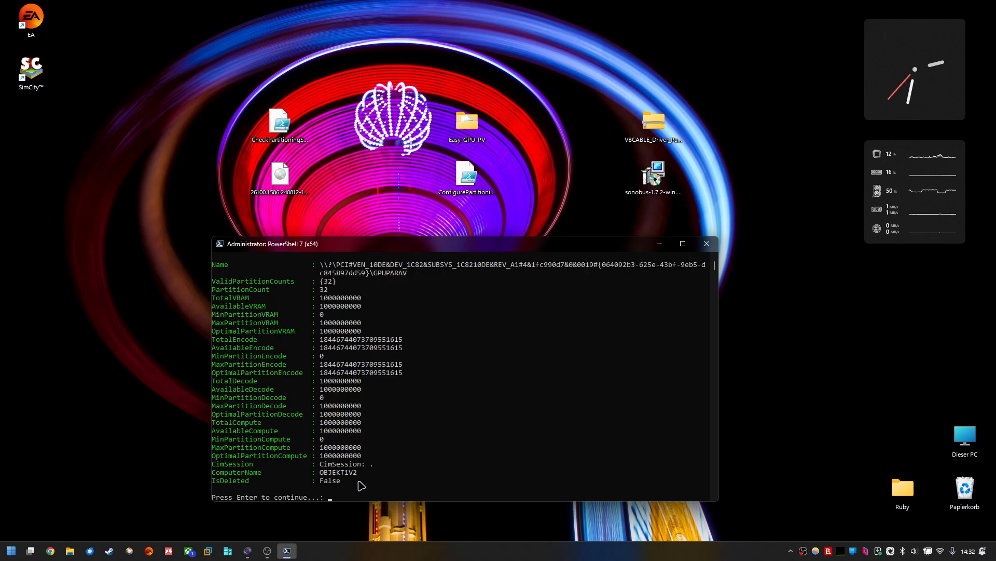
# Step: Examine the script's GPU partitioning output, including the warning and partition values
pyautogui.moveTo(350, 481); pyautogui.dragTo(190, 268)
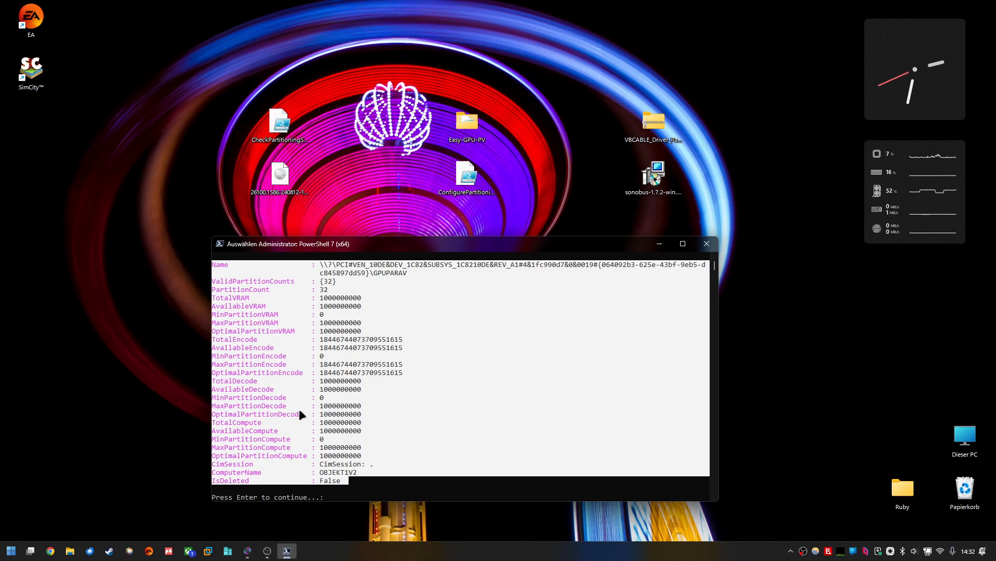
pyautogui.scroll(2, 310, 388)
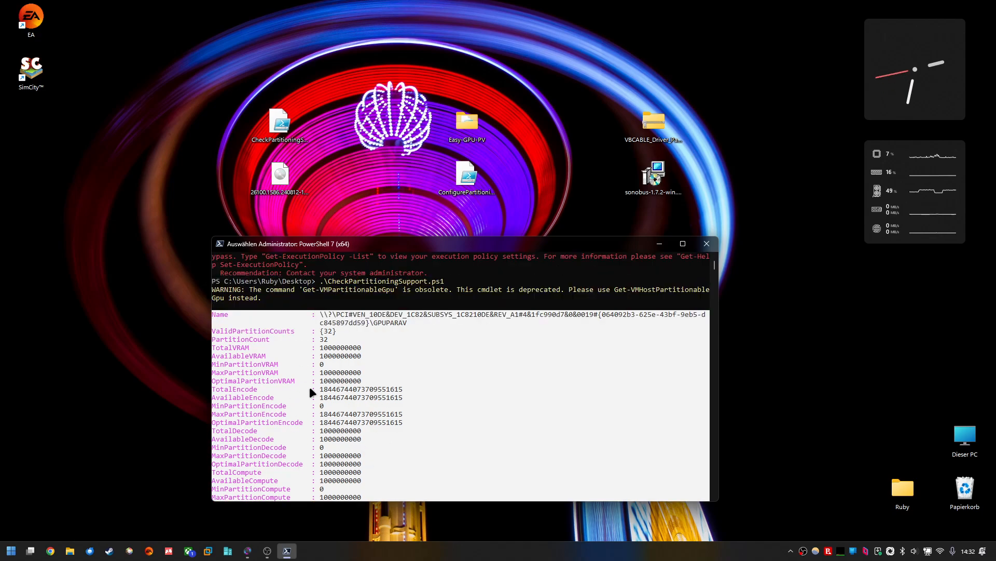
pyautogui.scroll(1, 310, 388)
pyautogui.moveTo(280, 323); pyautogui.dragTo(208, 314)
pyautogui.click(243, 320)
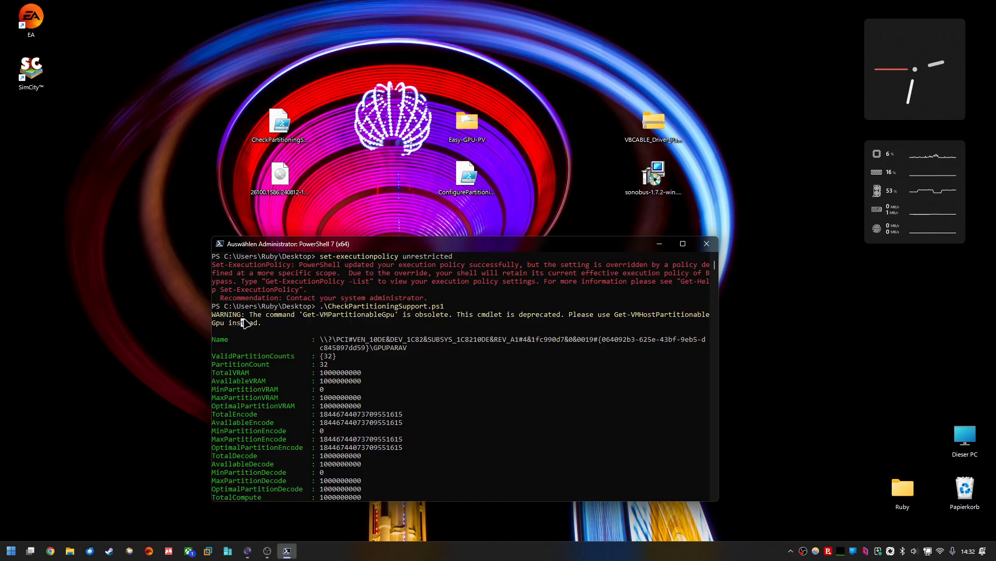
pyautogui.scroll(-1, 308, 341)
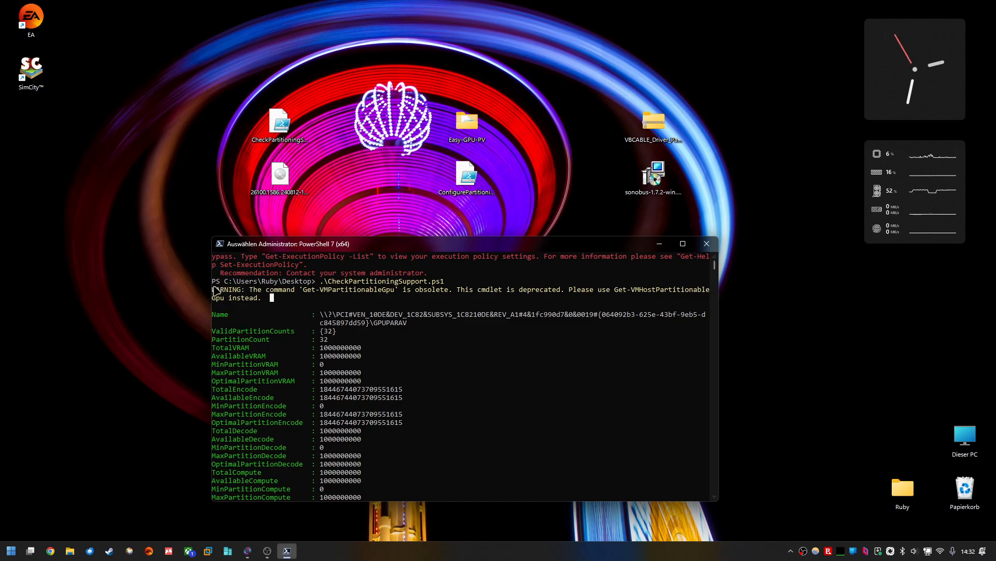
pyautogui.scroll(-2, 425, 358)
pyautogui.scroll(1, 416, 367)
pyautogui.scroll(-1, 341, 369)
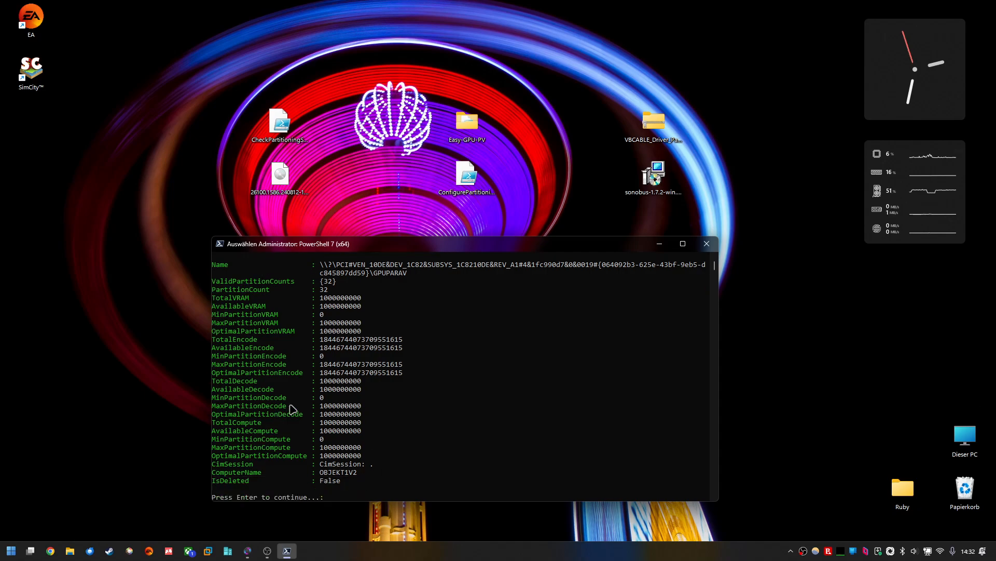
pyautogui.scroll(2, 332, 415)
pyautogui.scroll(-2, 374, 435)
pyautogui.scroll(1, 389, 446)
pyautogui.scroll(-1, 381, 431)
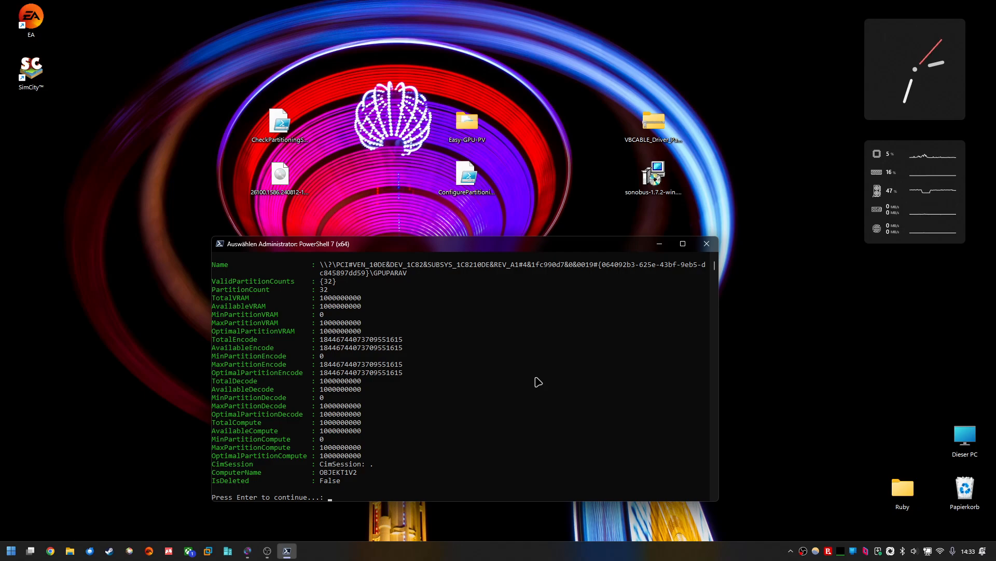
# Step: Continue past the script's prompt and minimize the PowerShell window
pyautogui.press('Return')
pyautogui.press('Return')
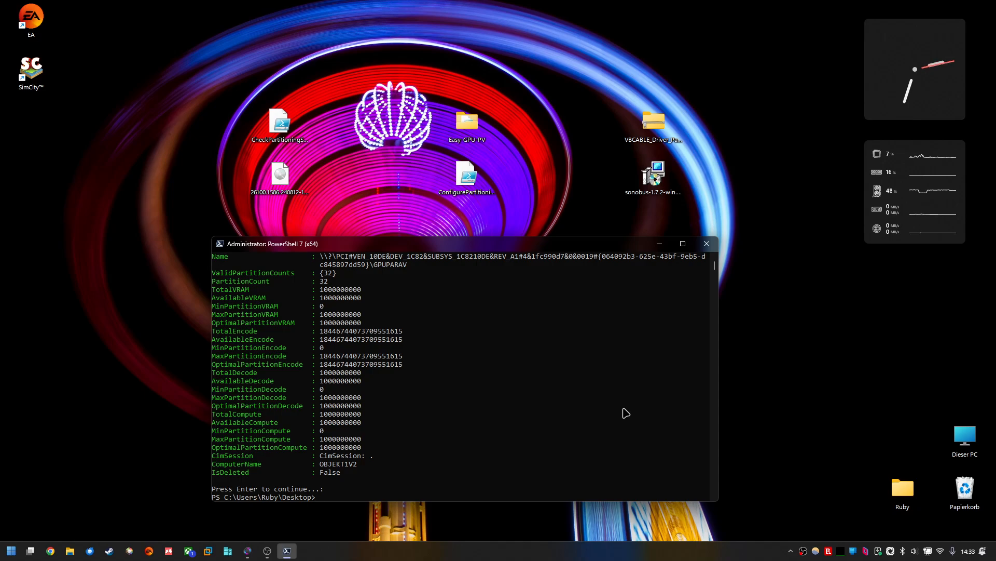
pyautogui.click(660, 244)
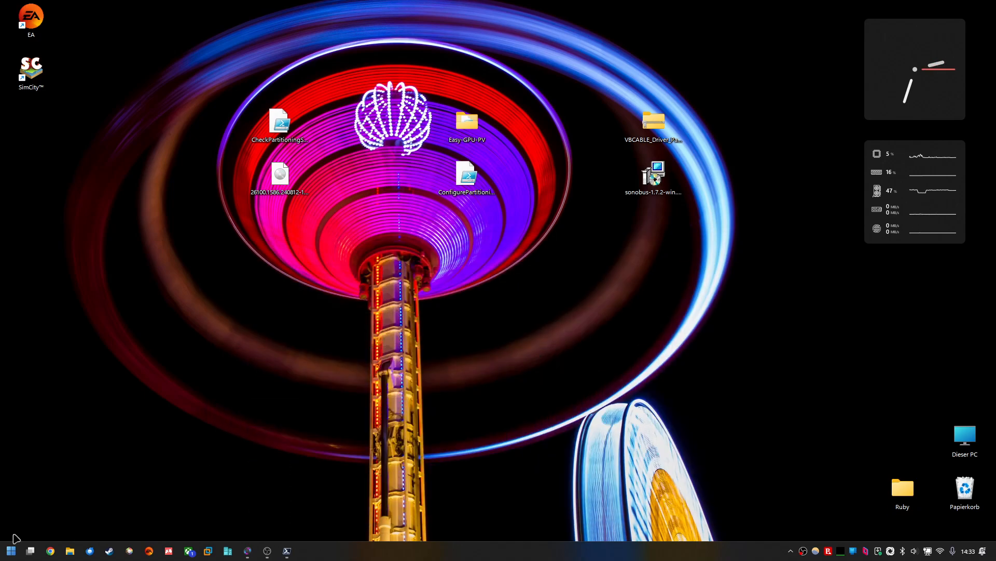
# Step: Open Hyper-V-Manager from the Start menu and widen its window
pyautogui.click(11, 549)
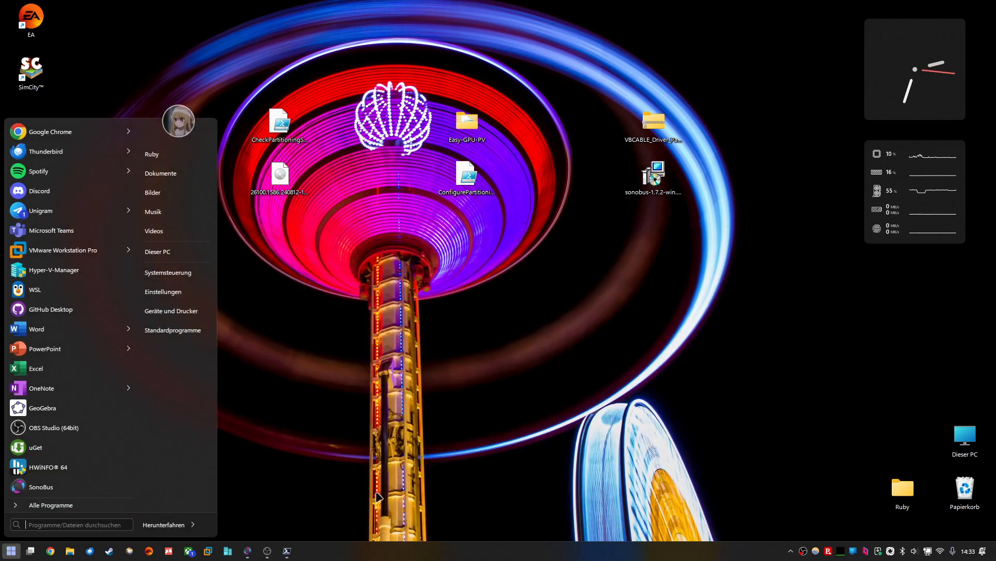
pyautogui.click(52, 274)
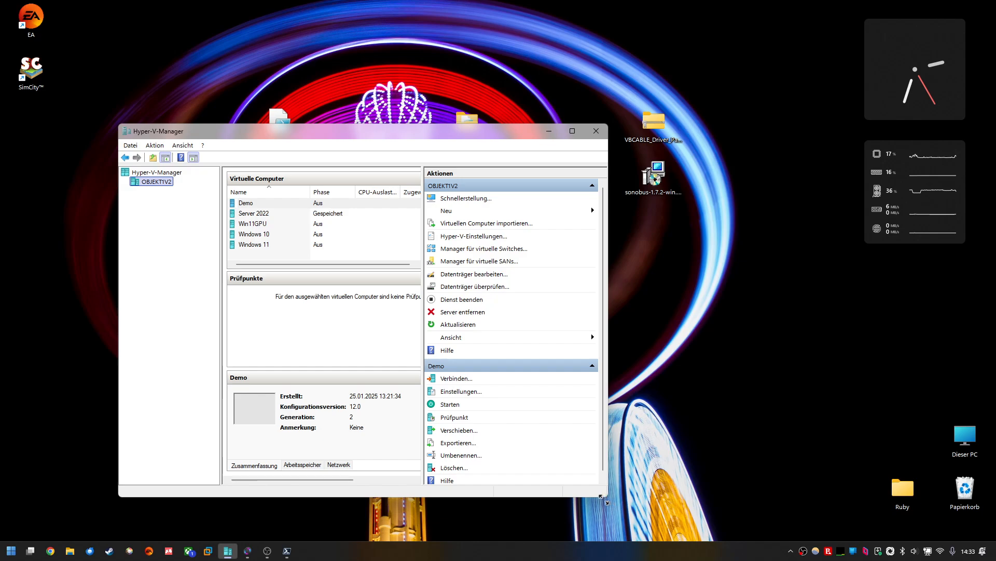
pyautogui.moveTo(607, 496); pyautogui.dragTo(763, 505)
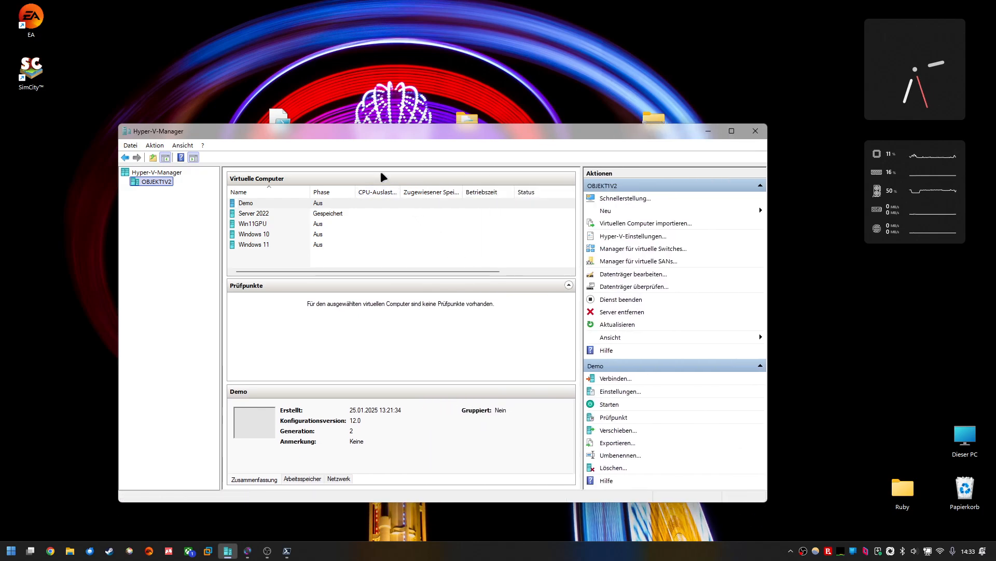
# Step: Start the New Virtual Machine wizard and advance past the intro, name and Generation 2 pages with defaults
pyautogui.moveTo(340, 136); pyautogui.dragTo(335, 96)
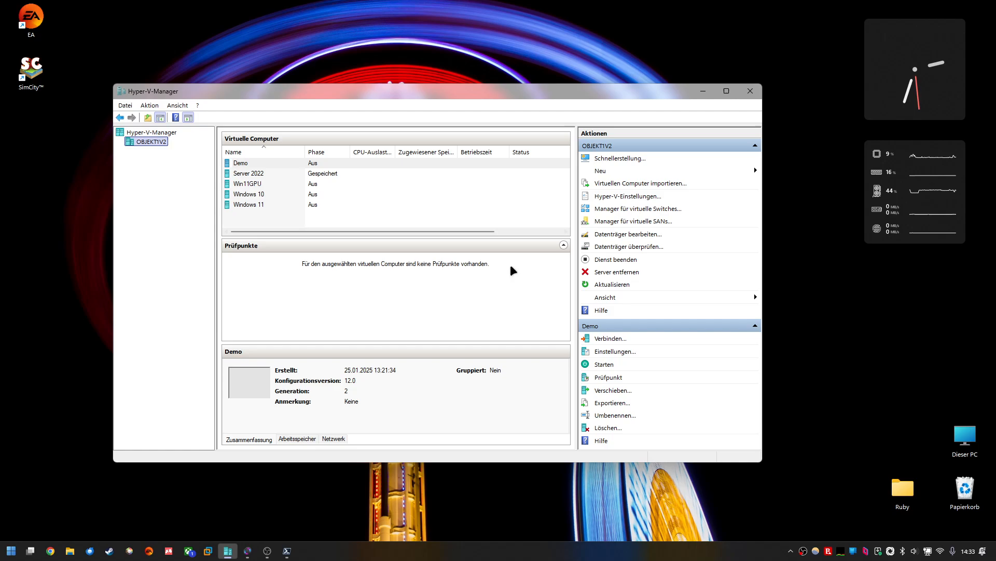
pyautogui.click(595, 173)
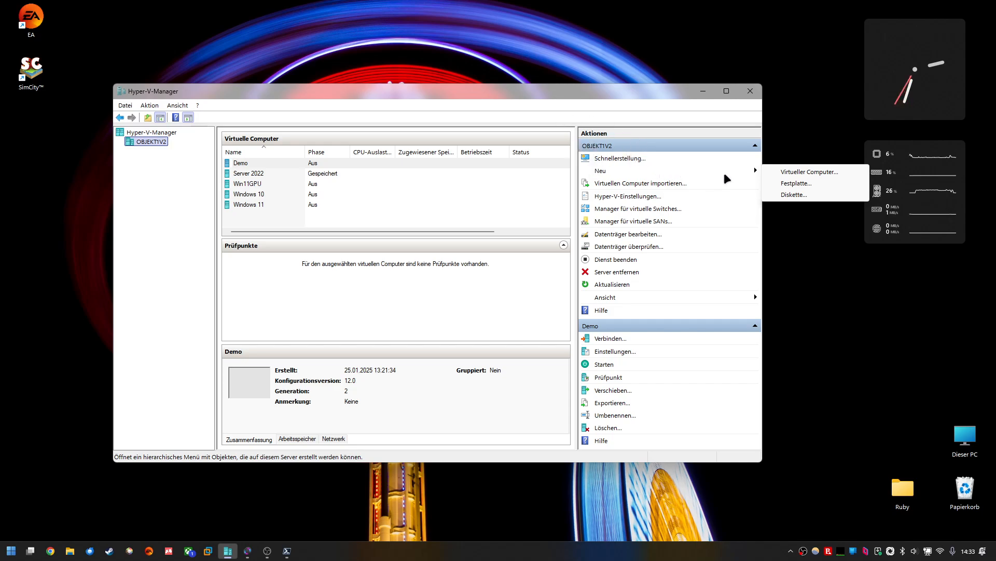
pyautogui.click(801, 173)
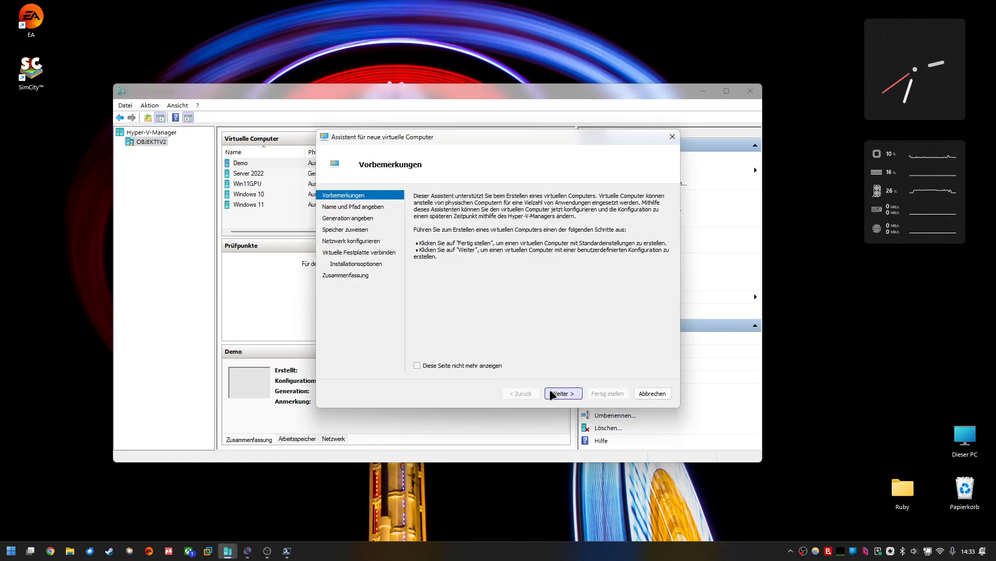
pyautogui.click(563, 393)
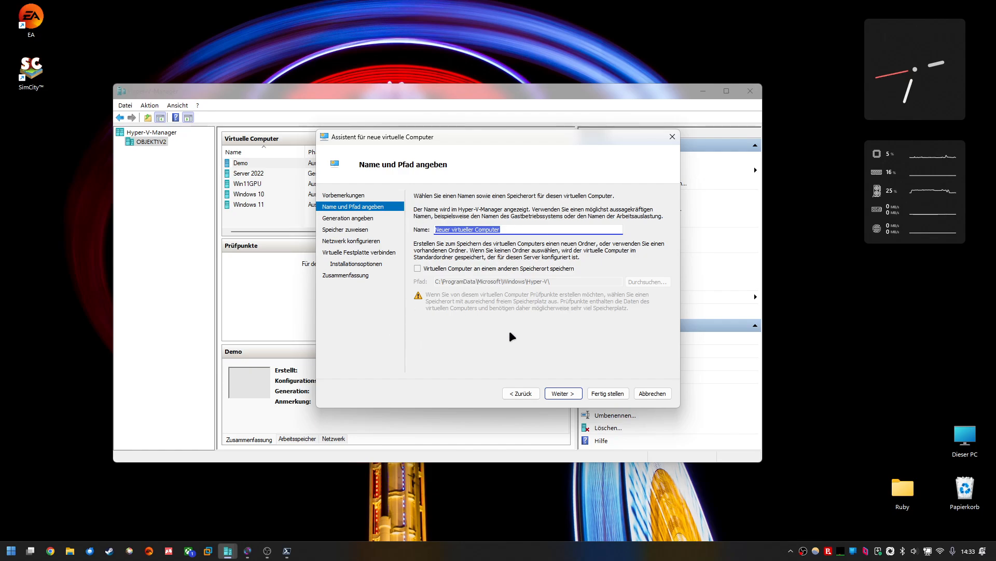
pyautogui.click(564, 392)
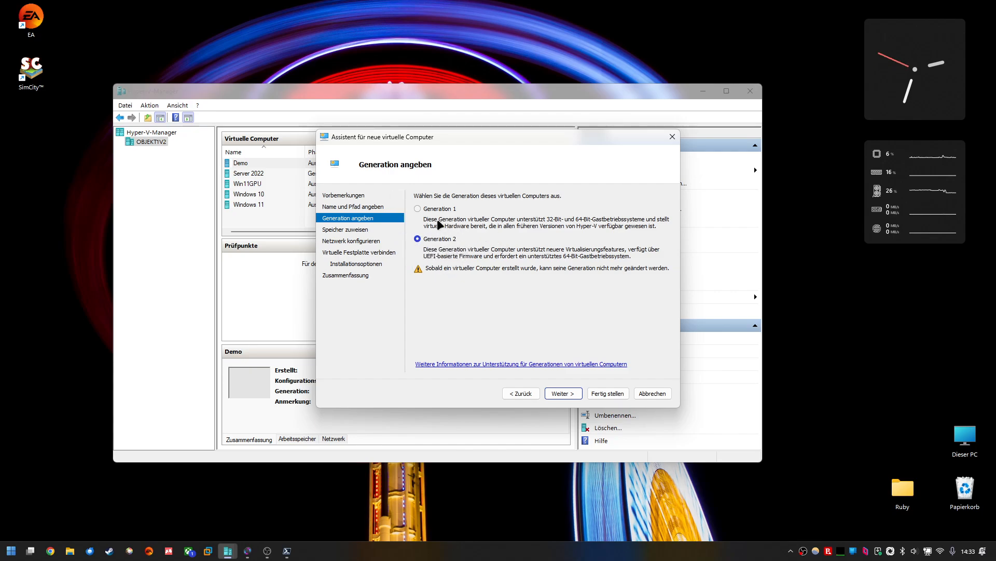
pyautogui.click(564, 394)
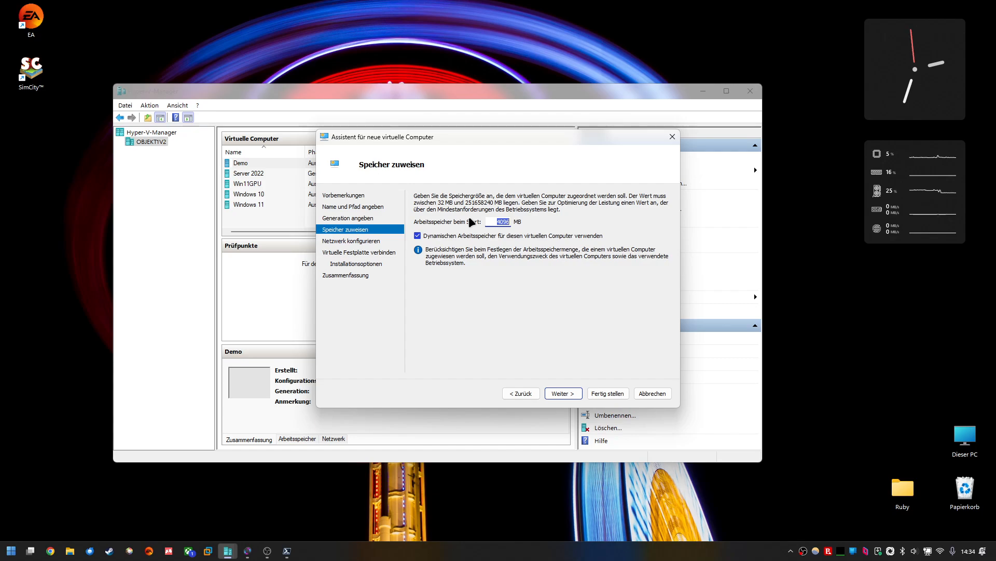
# Step: Set the startup memory to 16384 MB, disable dynamic memory, and continue
pyautogui.write('16')
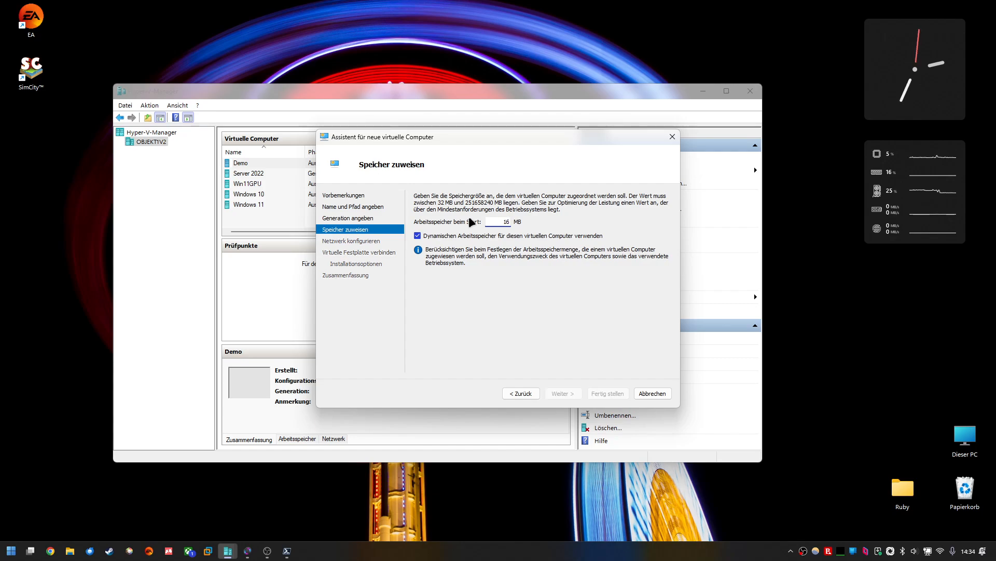
pyautogui.write('384')
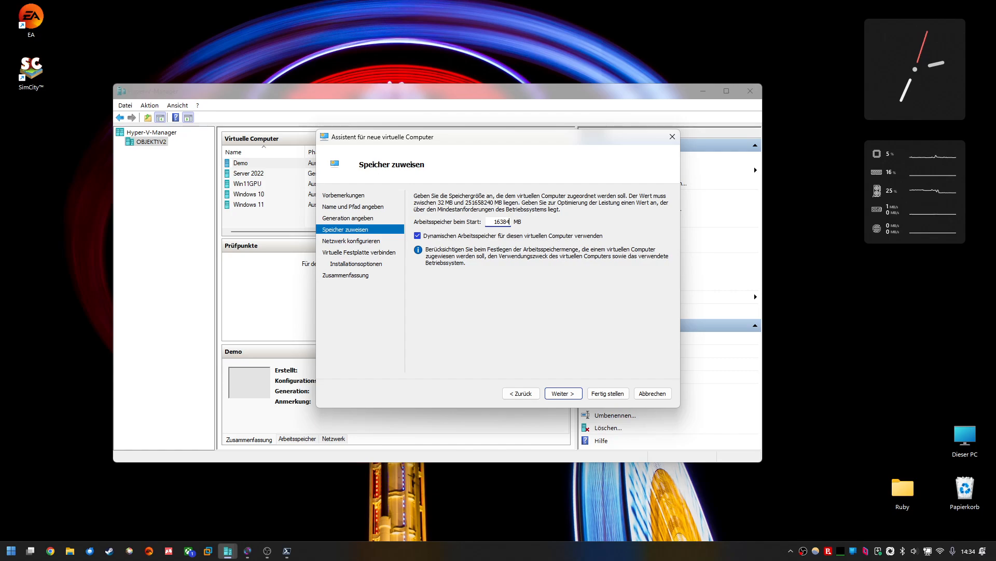
pyautogui.click(418, 237)
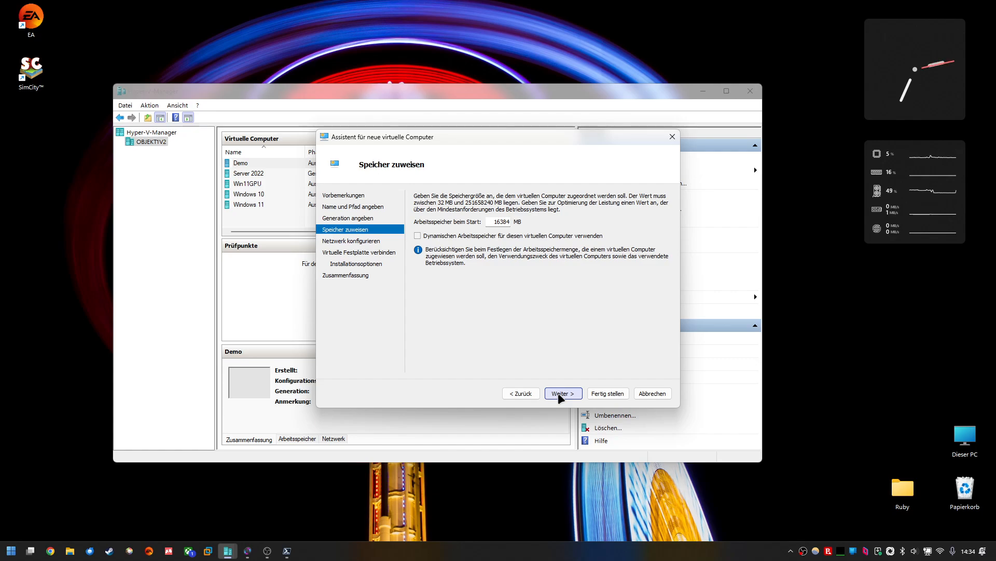
pyautogui.click(561, 394)
# Step: Keep the network connection set to Nicht verbunden and continue
pyautogui.click(505, 218)
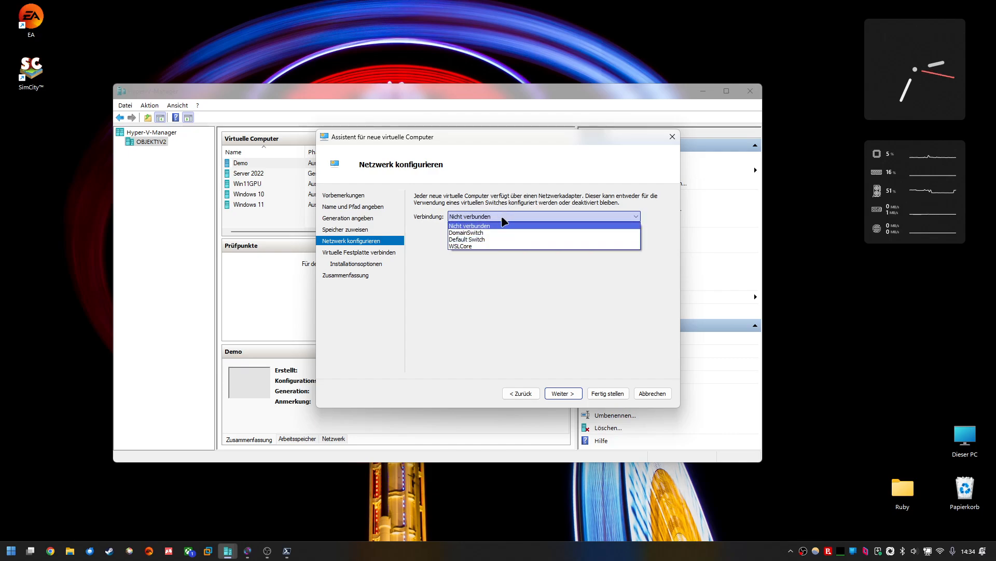
pyautogui.click(503, 224)
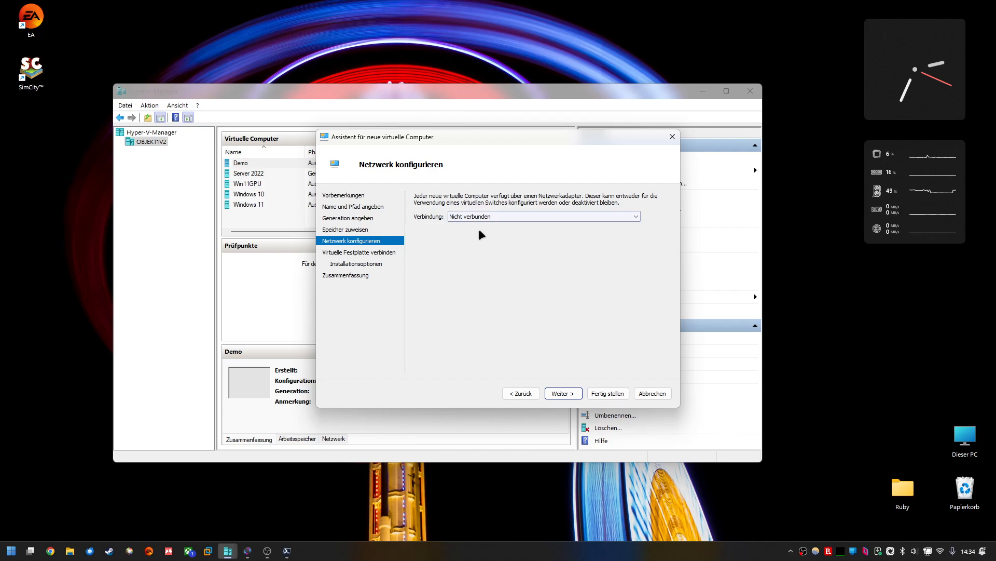
pyautogui.click(562, 393)
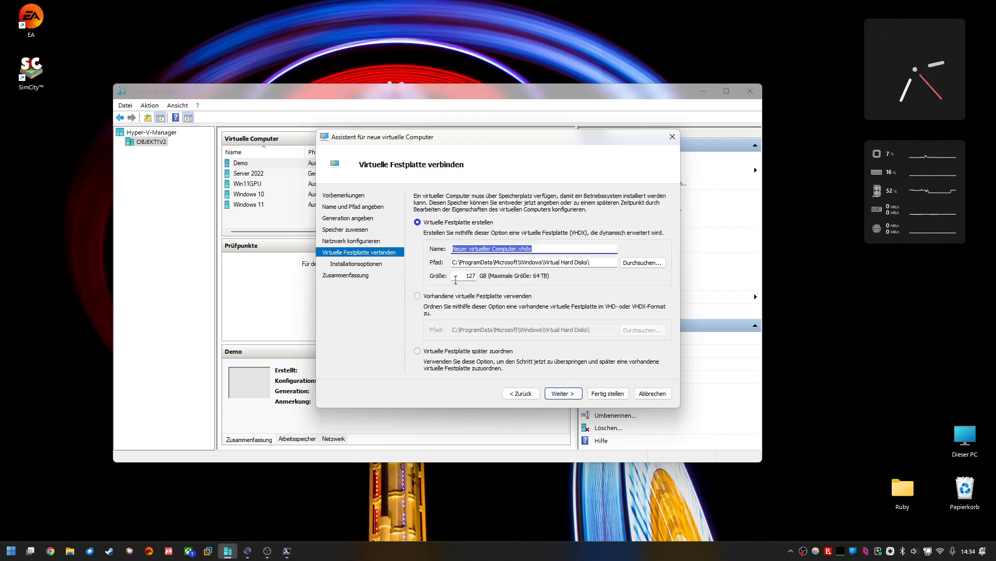
# Step: Keep the default virtual disk, pick the 26100.1586 ISO from the Desktop as boot image, then cancel the wizard
pyautogui.doubleClick(480, 276)
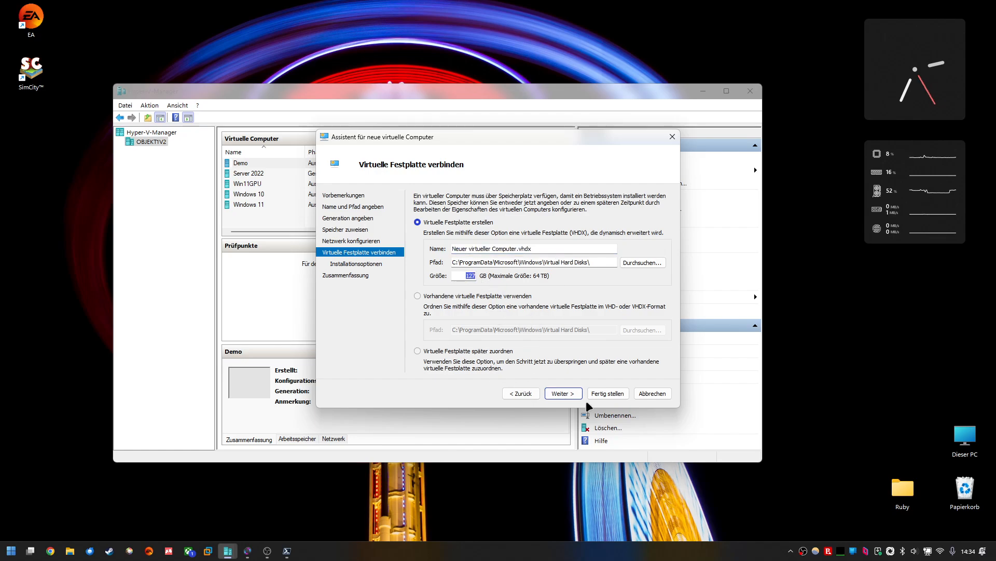
pyautogui.click(562, 393)
pyautogui.click(435, 230)
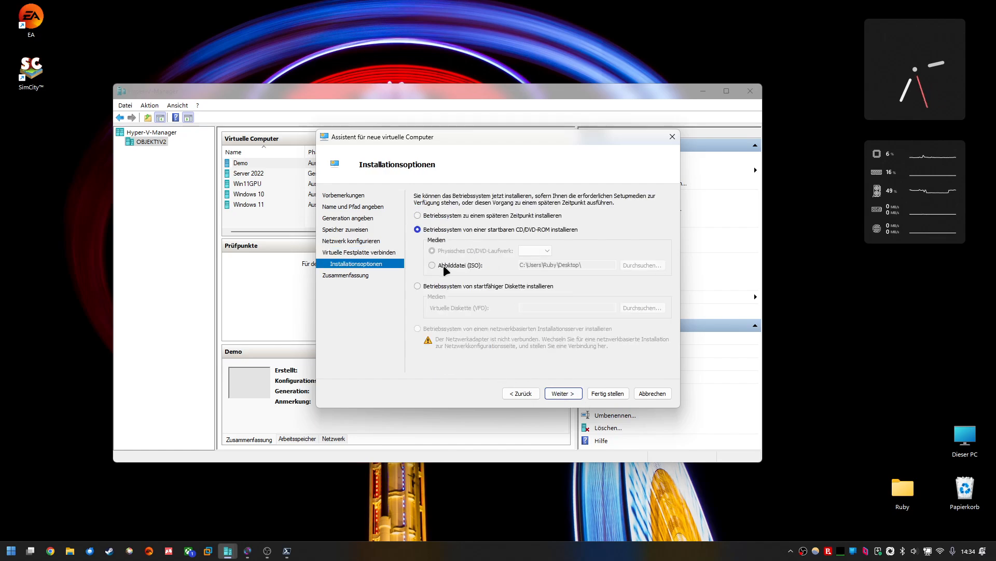
pyautogui.click(445, 265)
pyautogui.click(644, 265)
pyautogui.doubleClick(431, 280)
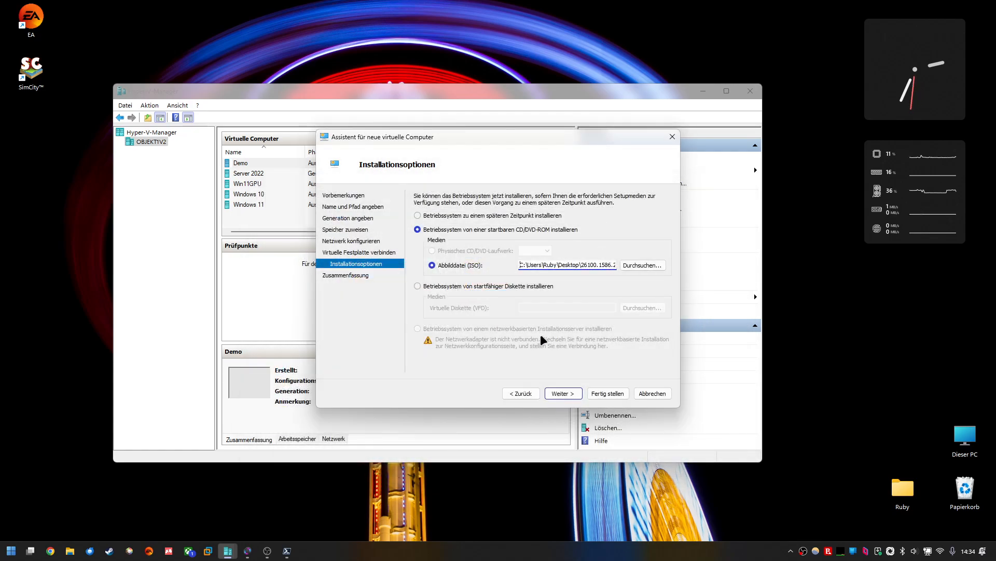
pyautogui.click(563, 393)
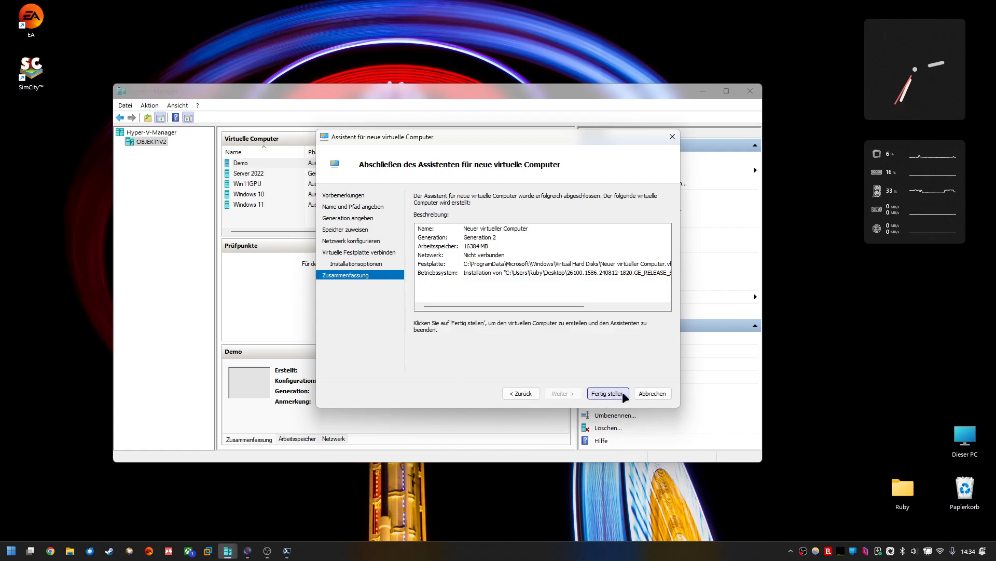
pyautogui.click(655, 394)
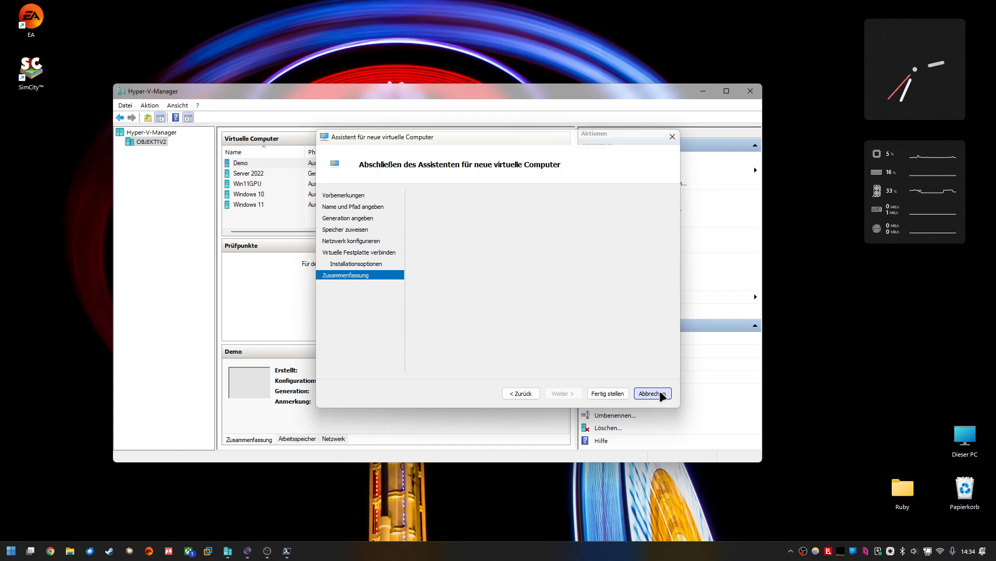
# Step: Open the Win11GPU VM settings and review its security, integration services and checkpoint pages, then cancel
pyautogui.click(309, 184)
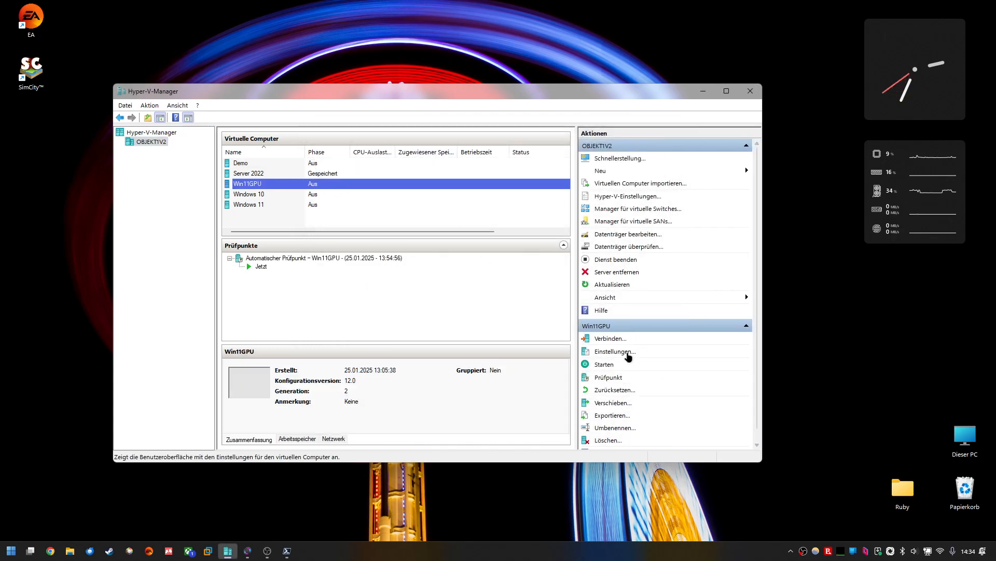
pyautogui.click(627, 352)
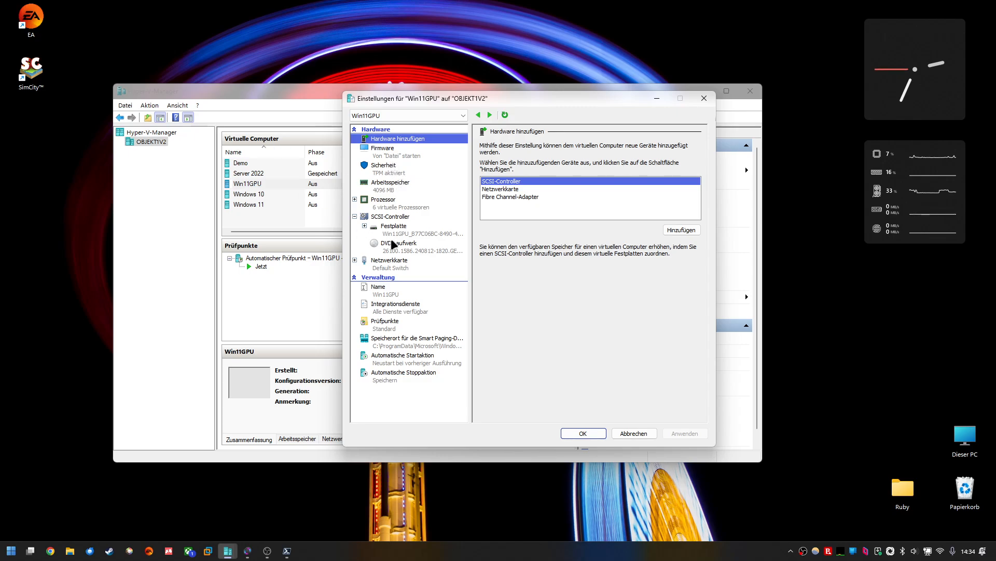
pyautogui.click(382, 173)
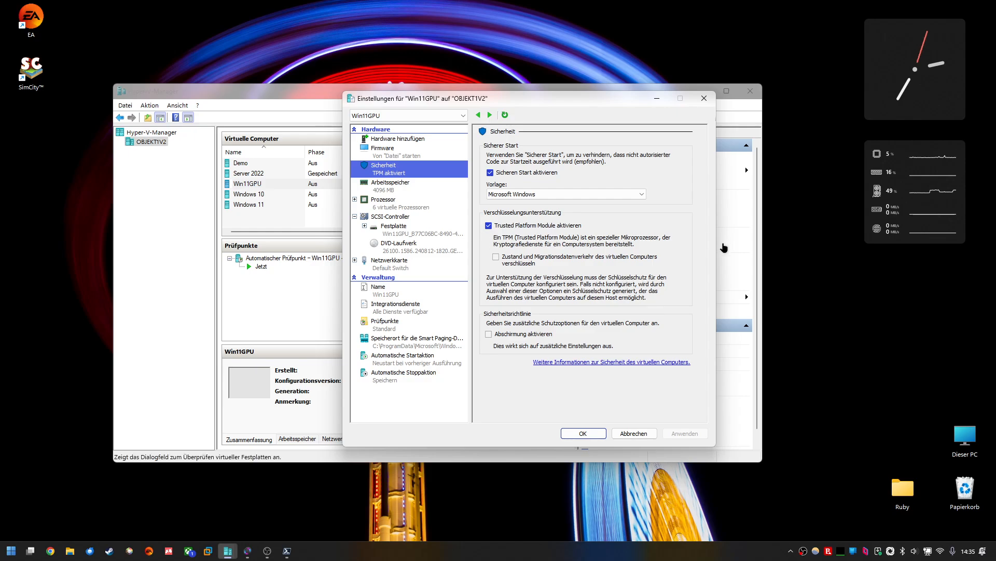
pyautogui.click(396, 309)
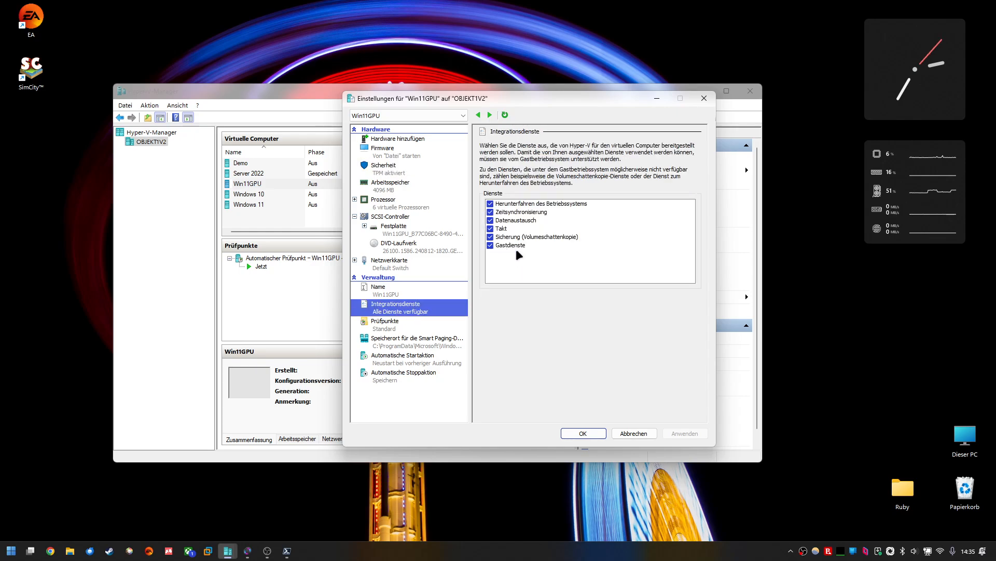
pyautogui.click(392, 324)
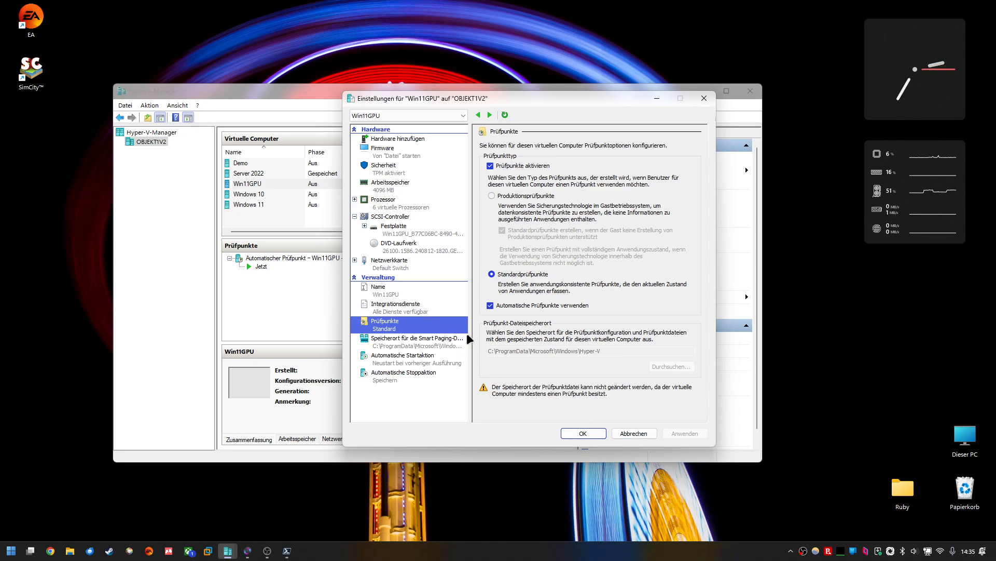
pyautogui.click(421, 310)
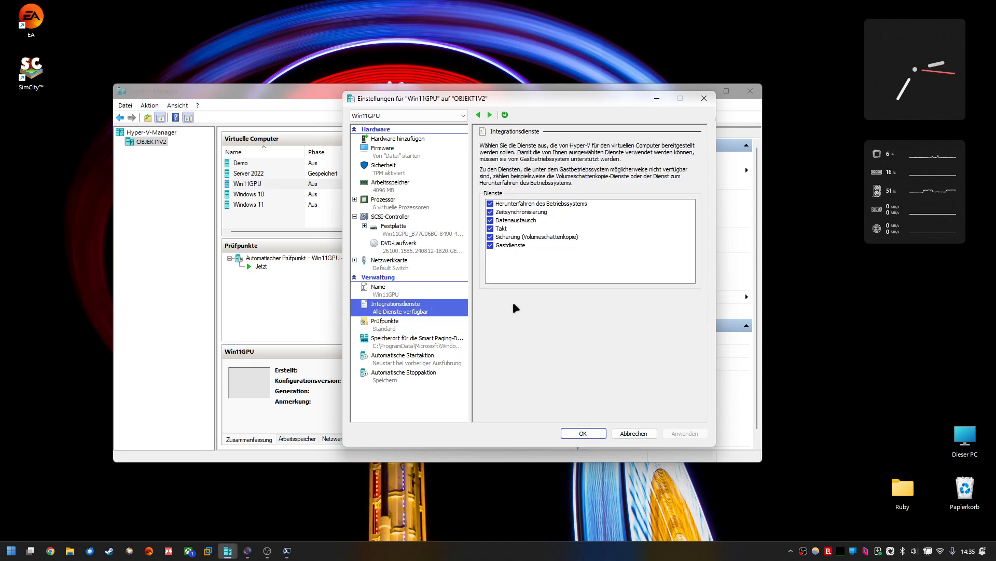
pyautogui.click(641, 439)
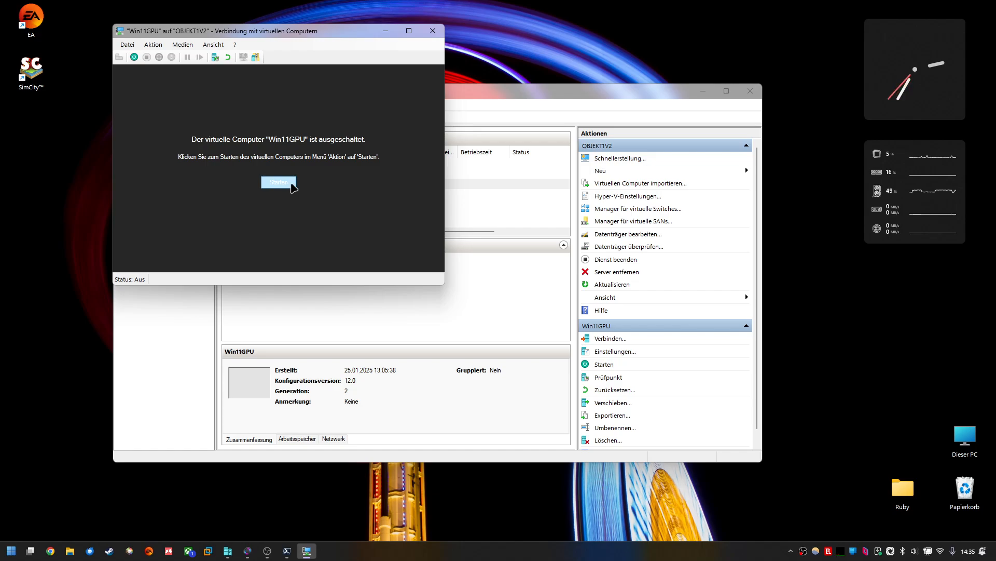
# Step: Start the Win11GPU virtual machine from its connection window and reposition the windows
pyautogui.click(291, 184)
pyautogui.click(283, 199)
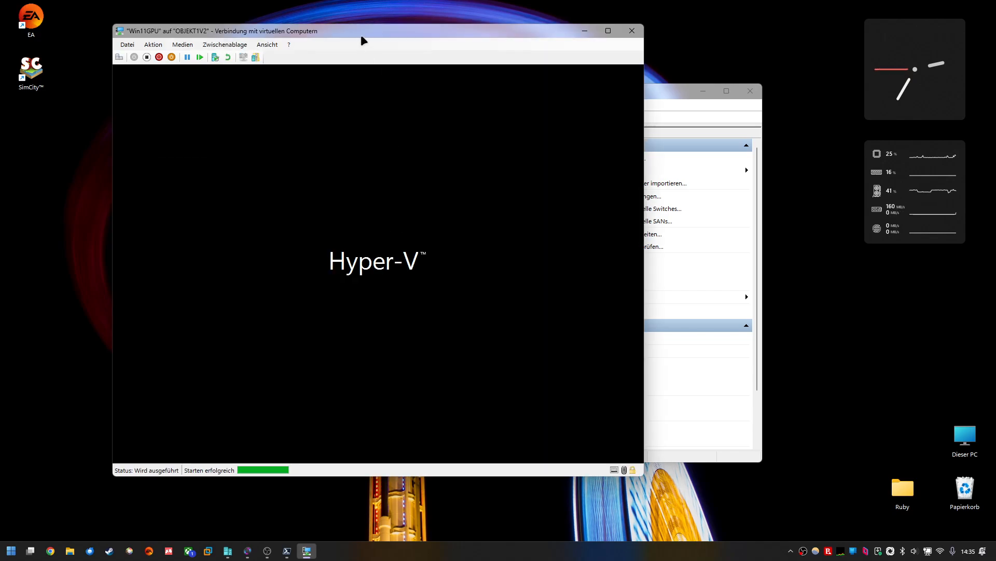
pyautogui.moveTo(363, 40); pyautogui.dragTo(514, 74)
pyautogui.moveTo(211, 97); pyautogui.dragTo(136, 79)
pyautogui.click(631, 77)
pyautogui.moveTo(603, 64); pyautogui.dragTo(550, 46)
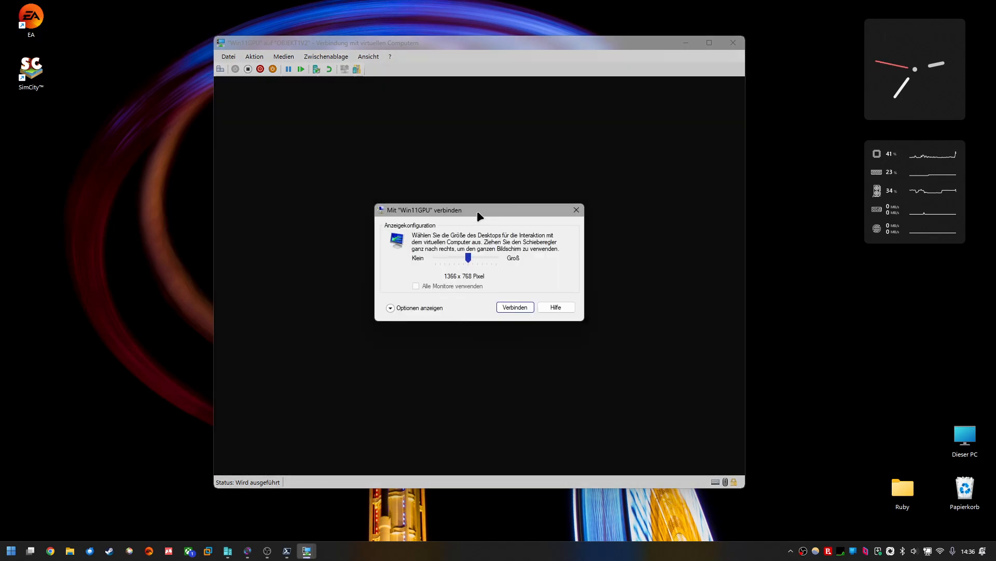
# Step: Close the display-size connection dialog and reposition the VM connection window
pyautogui.moveTo(469, 207); pyautogui.dragTo(429, 208)
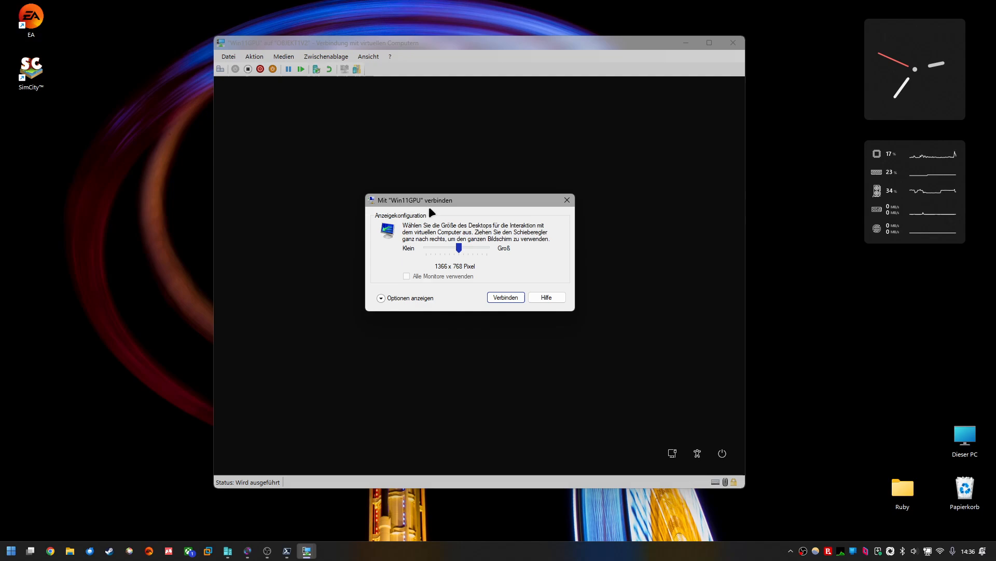
pyautogui.click(567, 200)
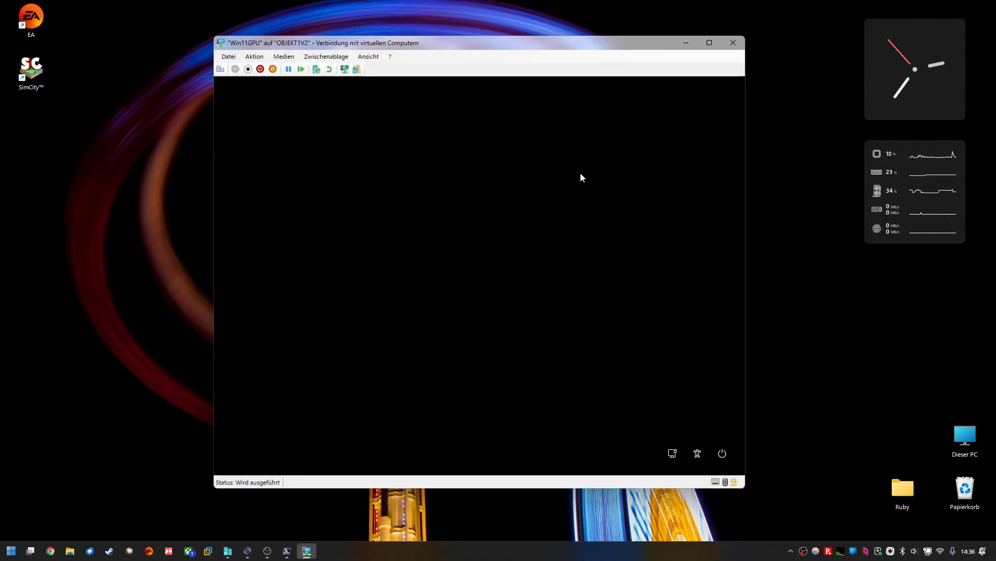
pyautogui.moveTo(517, 42); pyautogui.dragTo(507, 40)
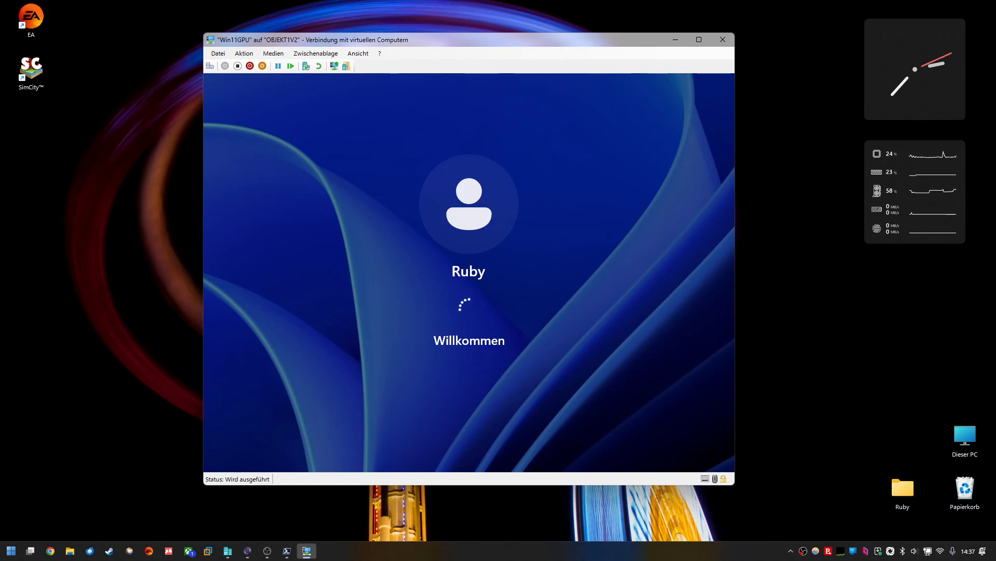
pyautogui.moveTo(406, 43)
pyautogui.mouseDown()
pyautogui.moveTo(429, 45)
pyautogui.moveTo(409, 42)
pyautogui.mouseUp()
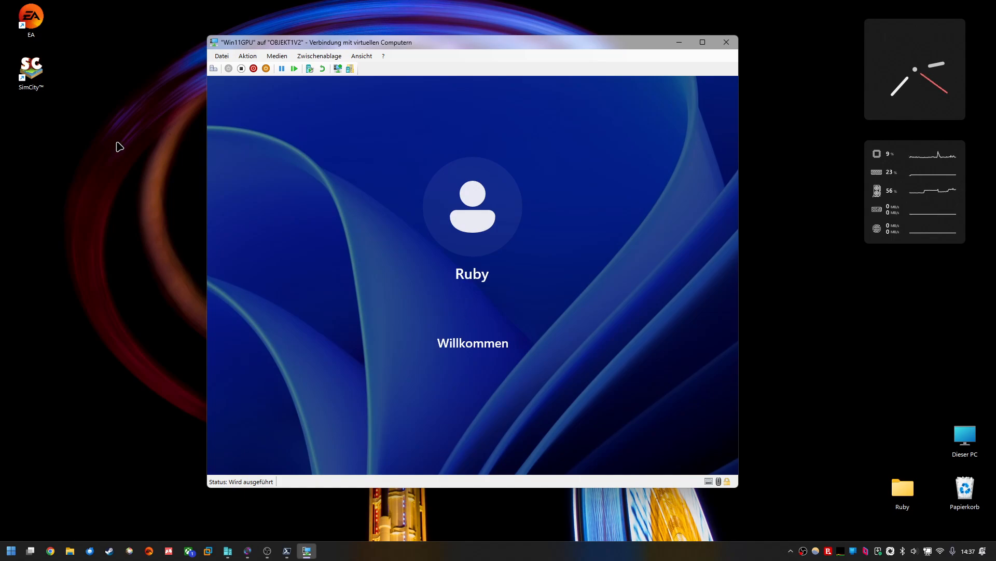
# Step: Send Ctrl+Alt+Del to the virtual machine twice and cancel the security options screen
pyautogui.click(248, 56)
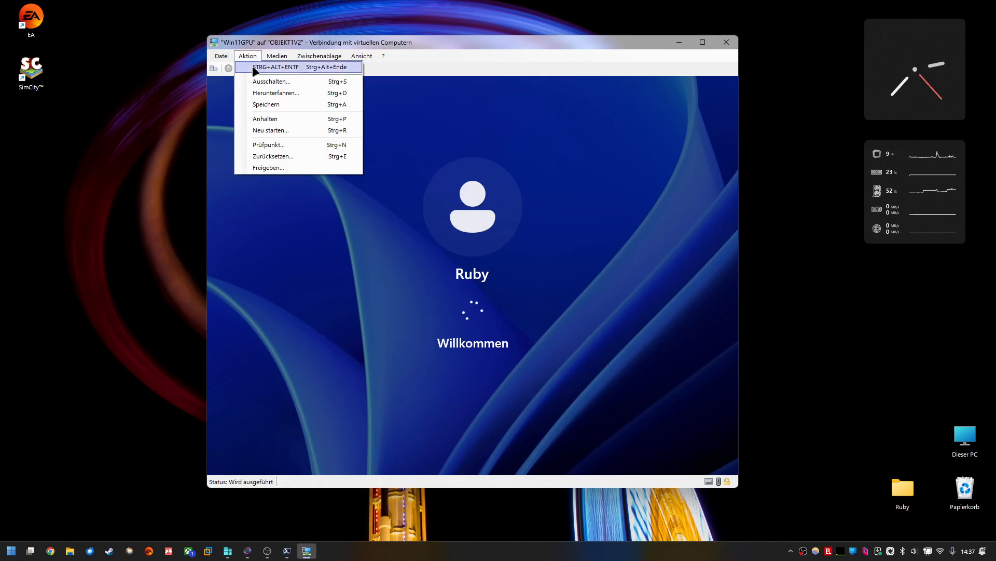
pyautogui.click(254, 68)
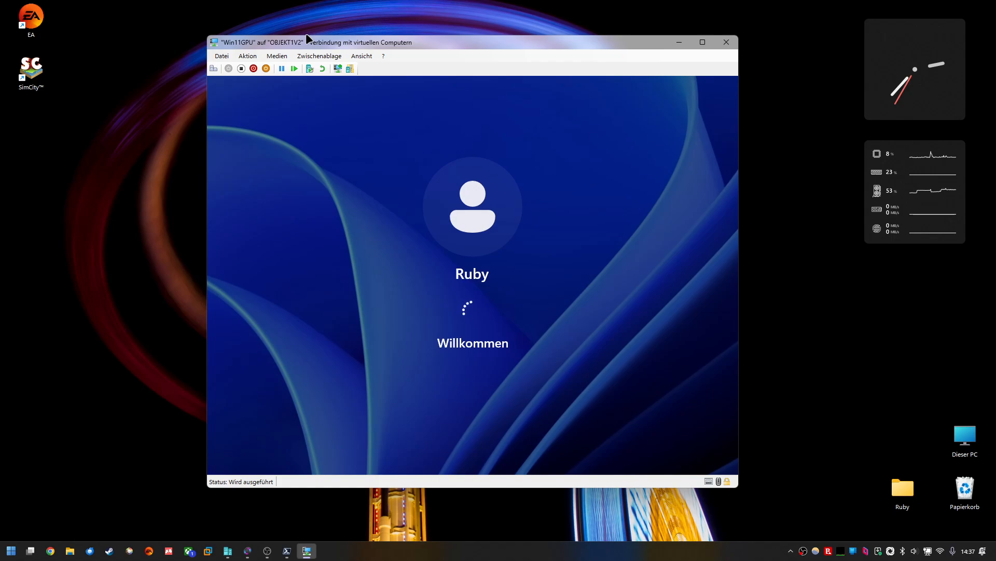
pyautogui.moveTo(307, 39); pyautogui.dragTo(324, 50)
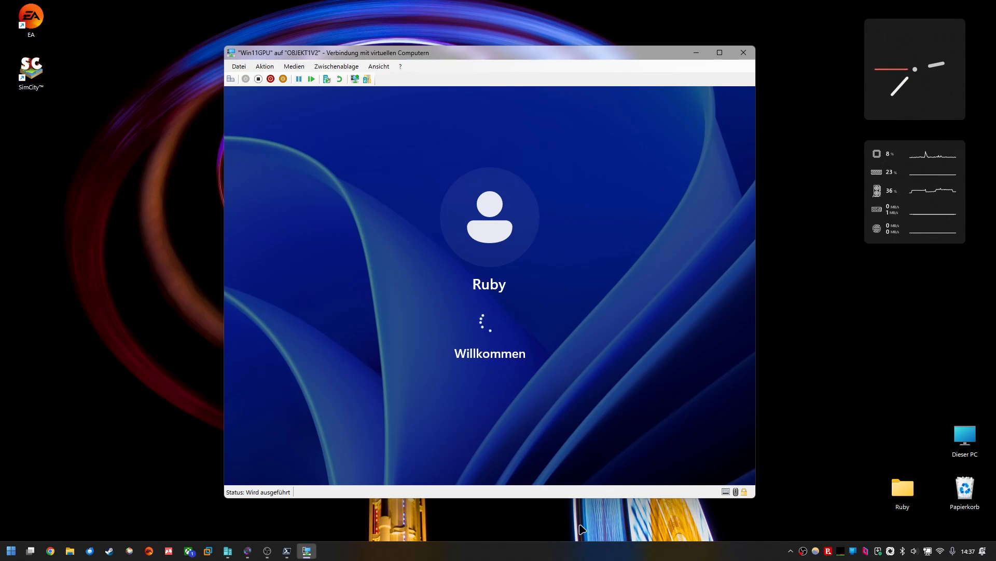
pyautogui.click(265, 66)
pyautogui.click(277, 79)
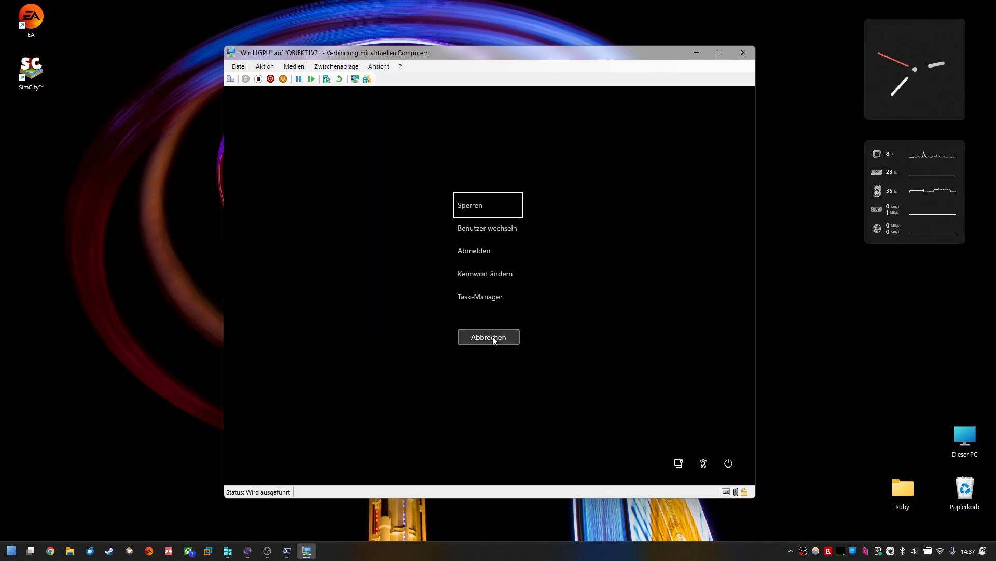
pyautogui.click(493, 337)
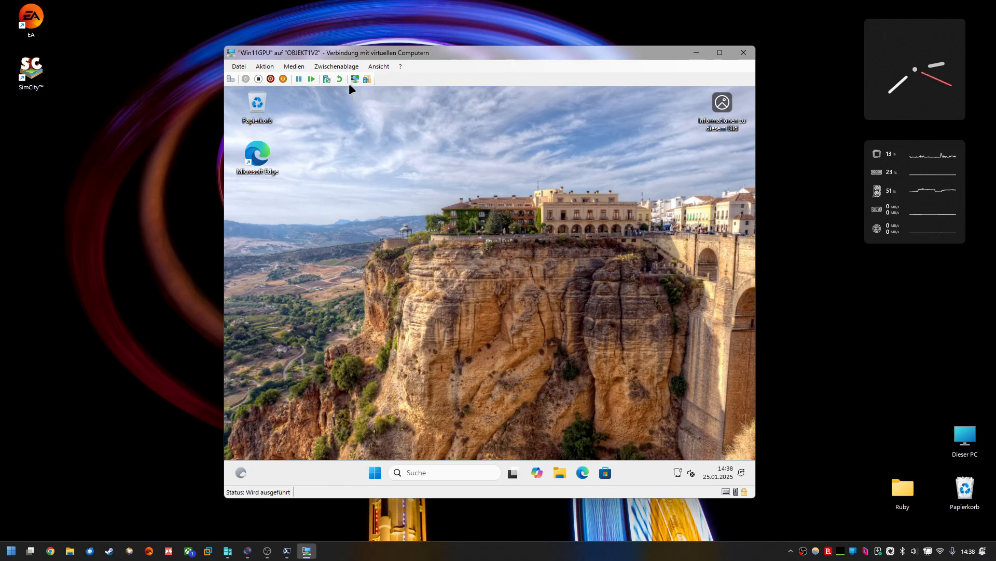
# Step: Browse the full app list in the virtual machine's Start menu, then return to pinned apps
pyautogui.moveTo(403, 53); pyautogui.dragTo(401, 48)
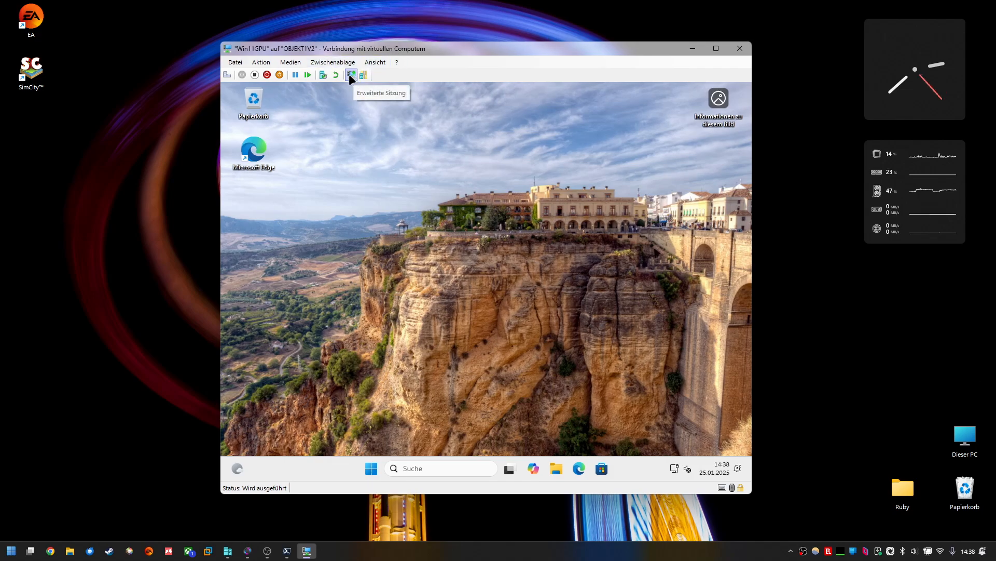
pyautogui.click(371, 468)
pyautogui.click(604, 162)
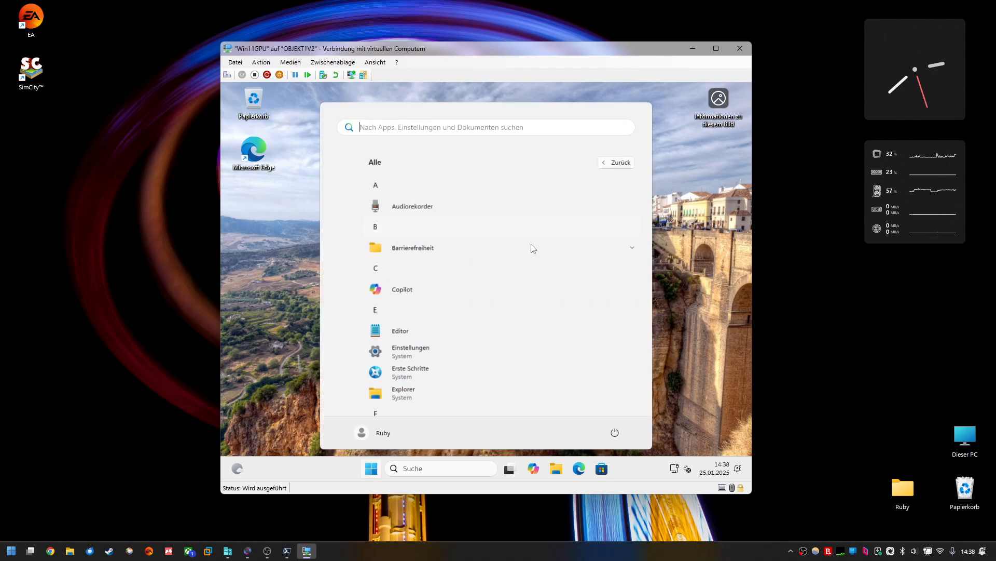
pyautogui.scroll(-10, 563, 284)
pyautogui.scroll(-5, 568, 311)
pyautogui.scroll(15, 566, 309)
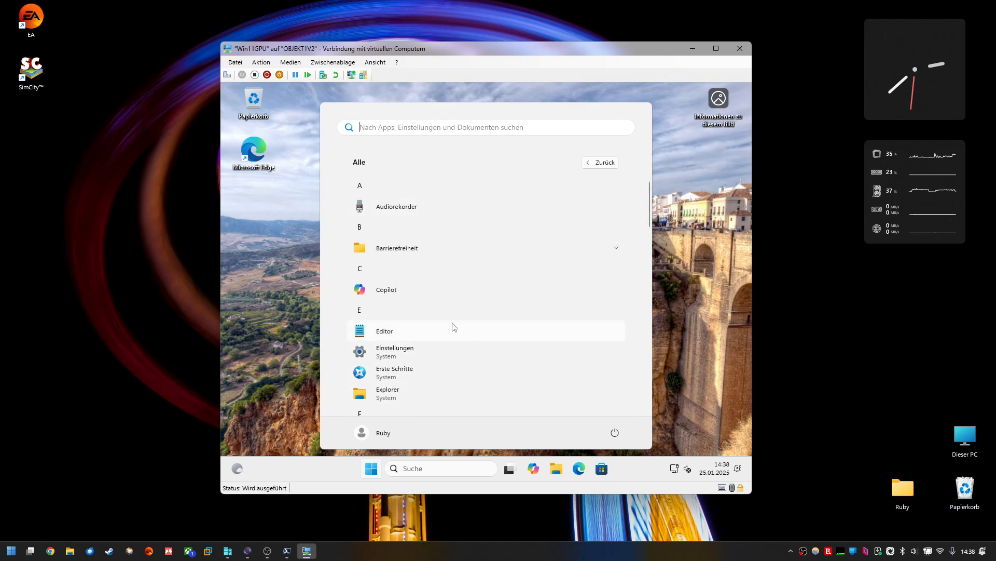
pyautogui.scroll(-5, 445, 327)
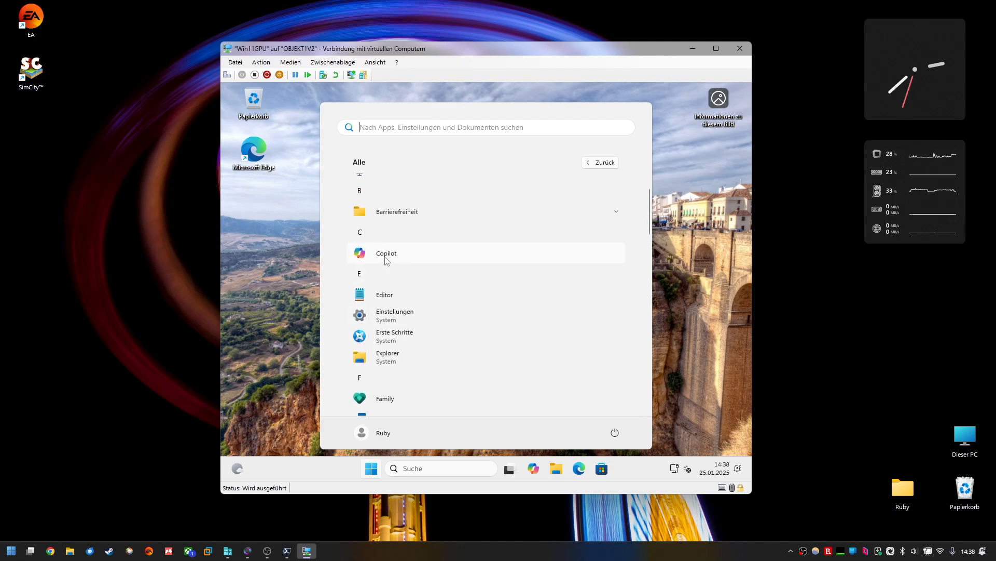
pyautogui.scroll(2, 445, 327)
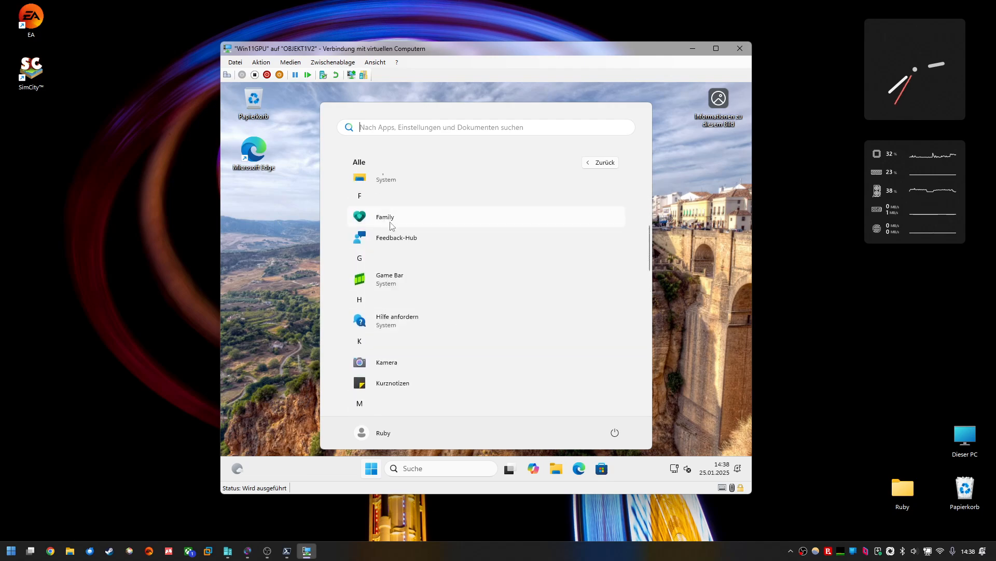
pyautogui.scroll(-6, 471, 348)
pyautogui.scroll(-8, 449, 382)
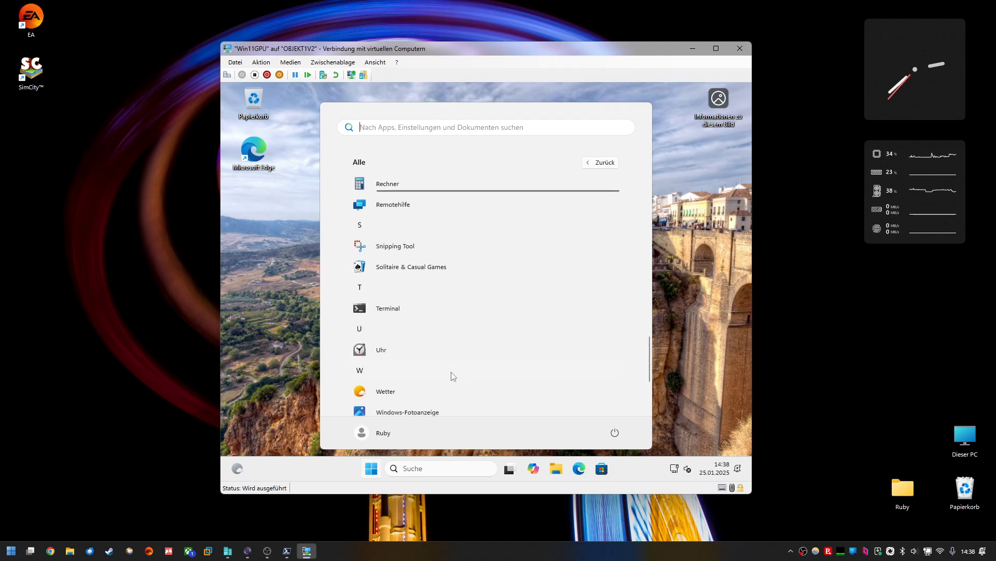
pyautogui.click(617, 163)
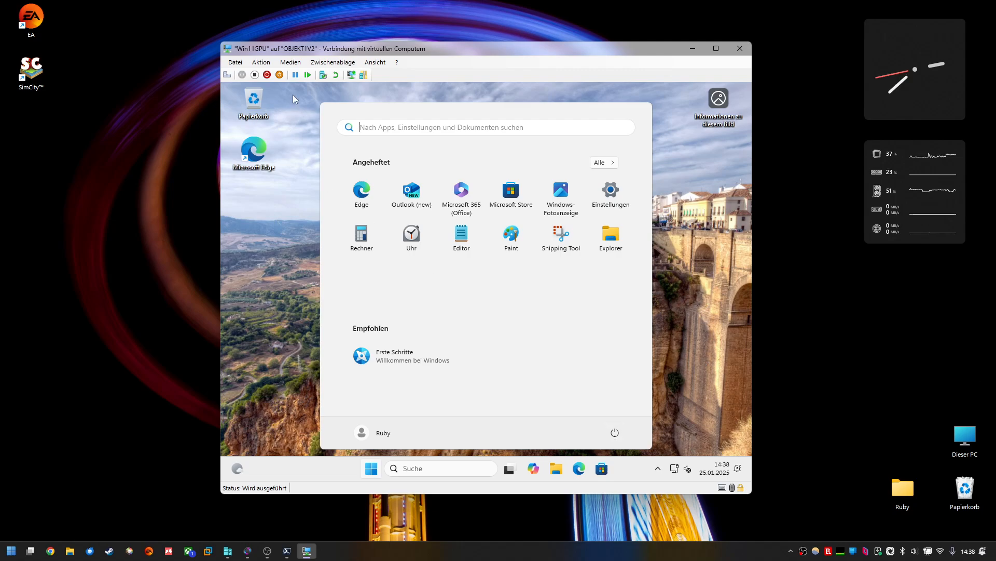
# Step: Turn off the Win11GPU virtual machine and minimize its connection window
pyautogui.click(254, 74)
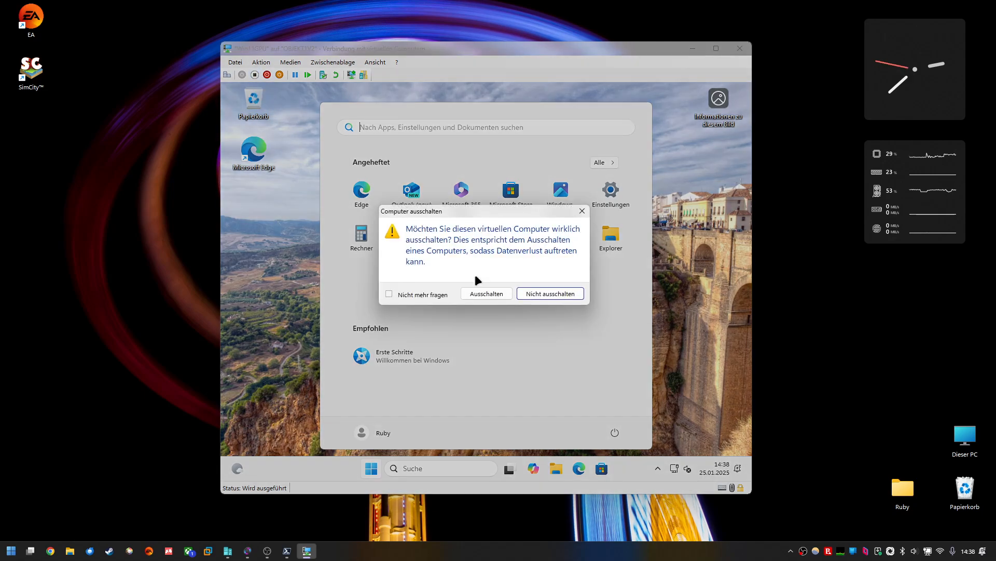
pyautogui.click(485, 291)
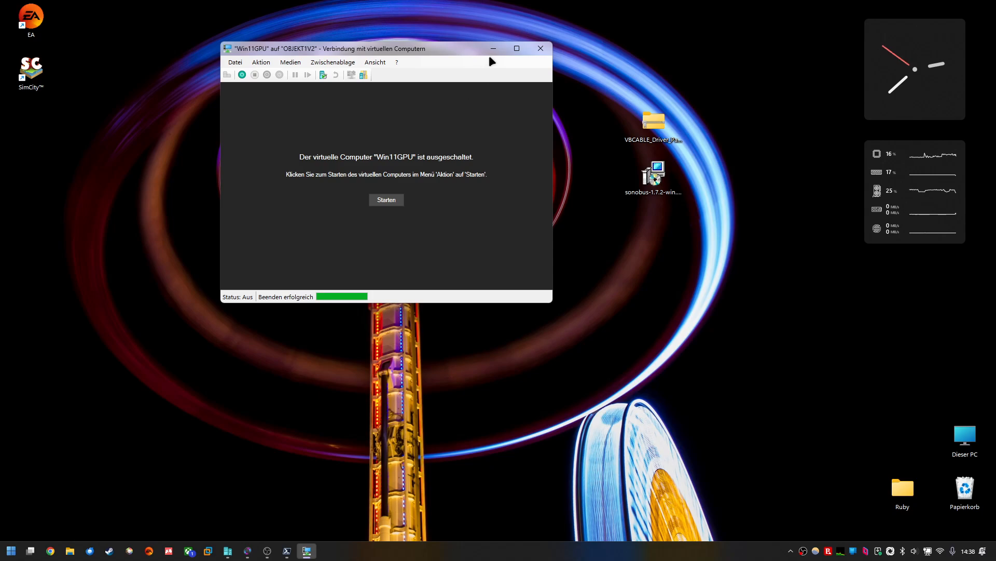
pyautogui.moveTo(395, 50); pyautogui.dragTo(386, 65)
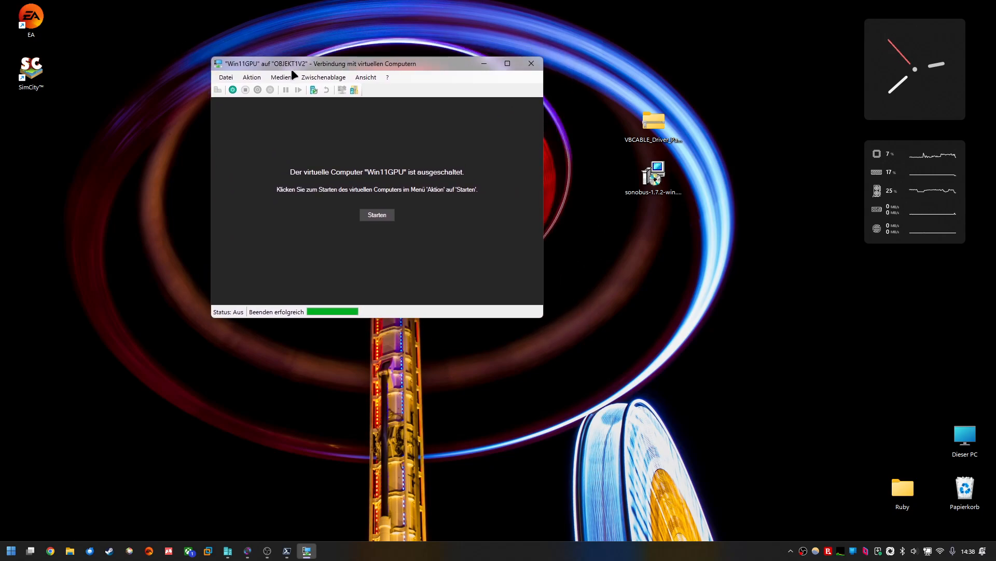
pyautogui.click(482, 63)
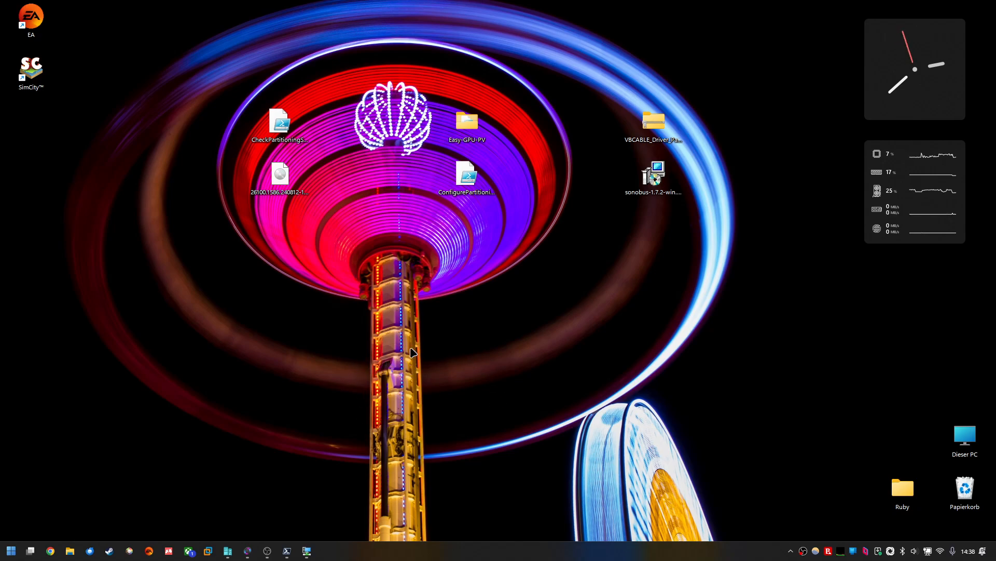
# Step: Open the Easy-GPU-PV folder on the host desktop
pyautogui.moveTo(396, 378); pyautogui.dragTo(418, 289)
pyautogui.click(536, 90)
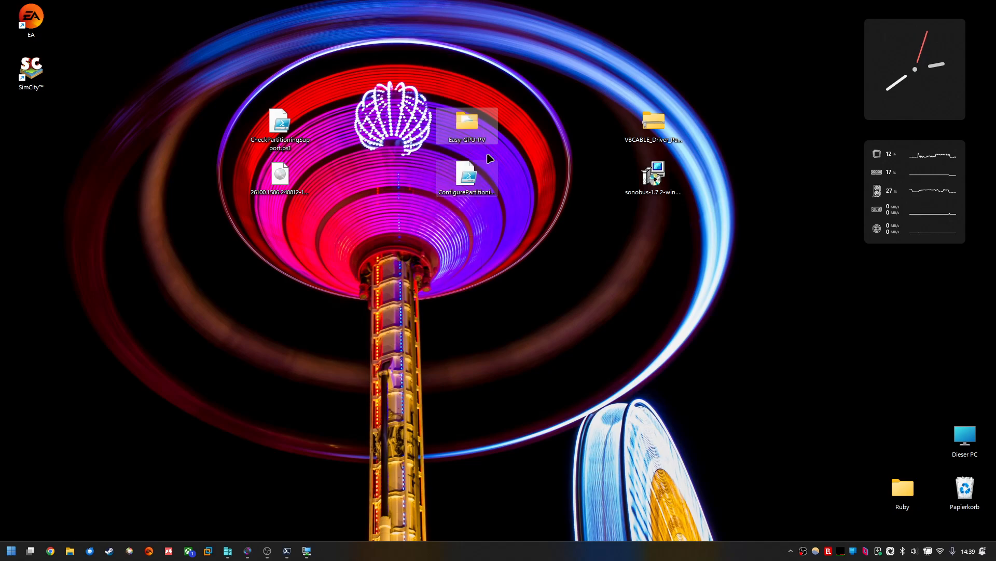
pyautogui.click(457, 136)
pyautogui.click(417, 138)
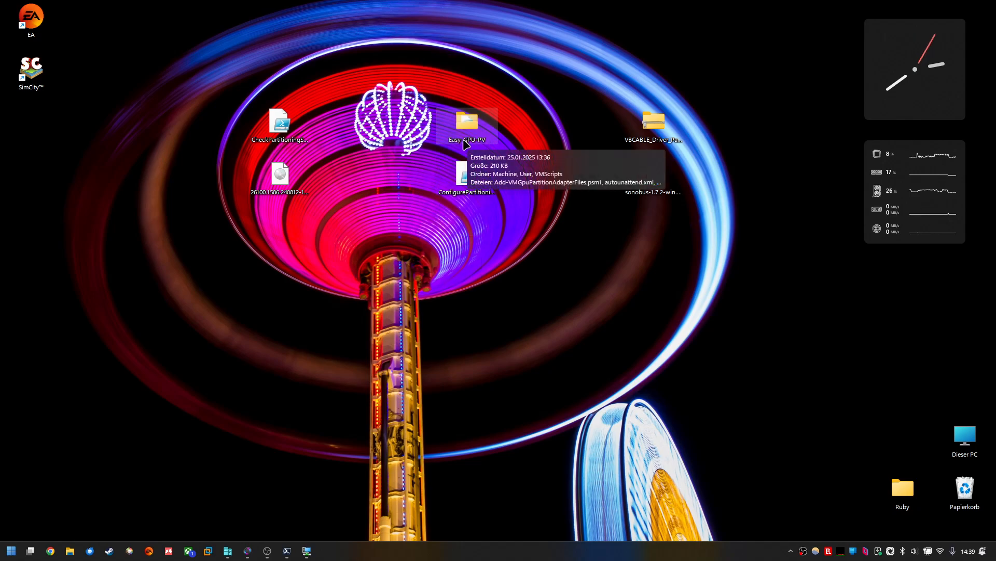
pyautogui.doubleClick(463, 141)
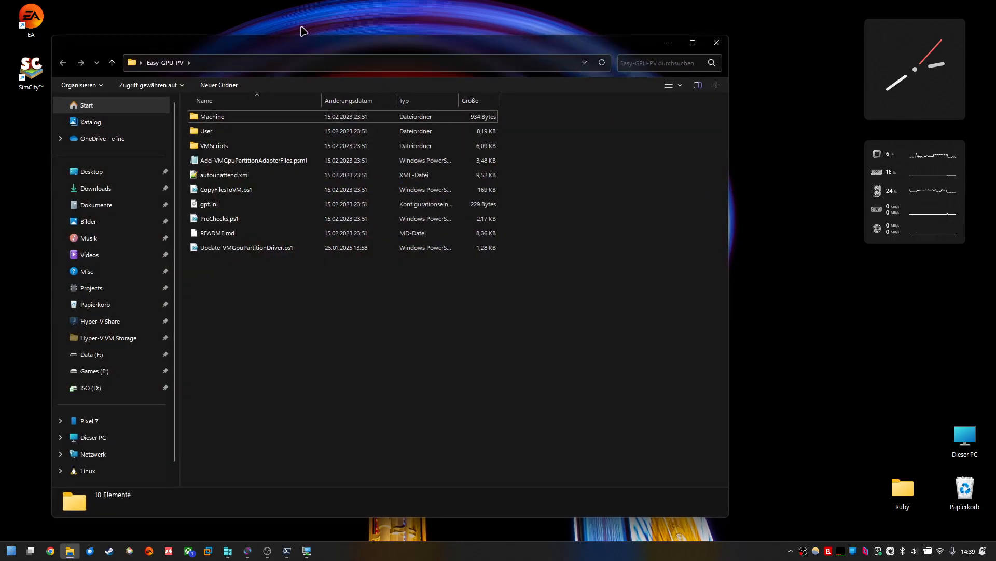
# Step: Examine the files in the Easy-GPU-PV folder, including Update-VMGpuPartitionDriver.ps1
pyautogui.moveTo(298, 41); pyautogui.dragTo(384, 49)
pyautogui.moveTo(425, 396); pyautogui.dragTo(314, 110)
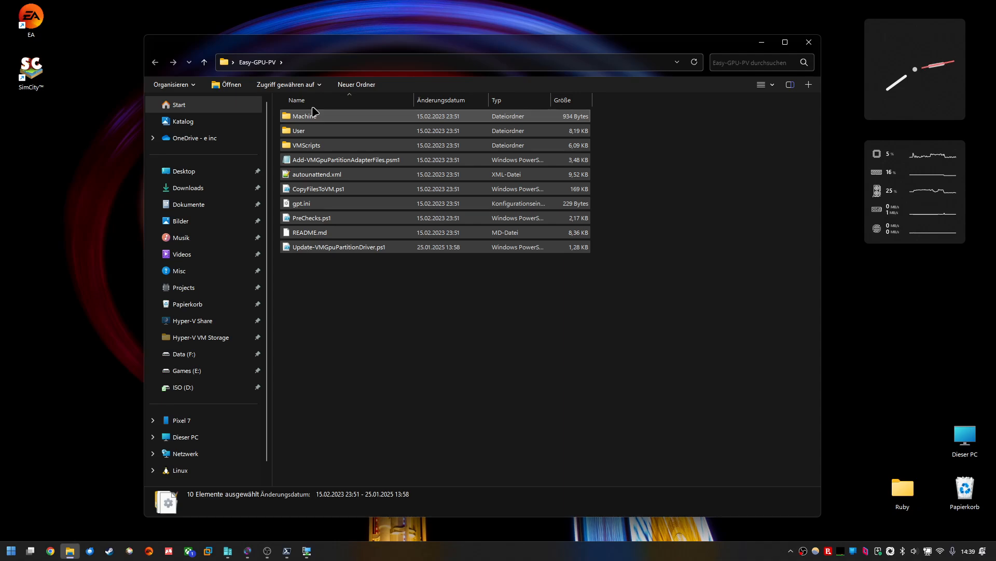
pyautogui.click(345, 272)
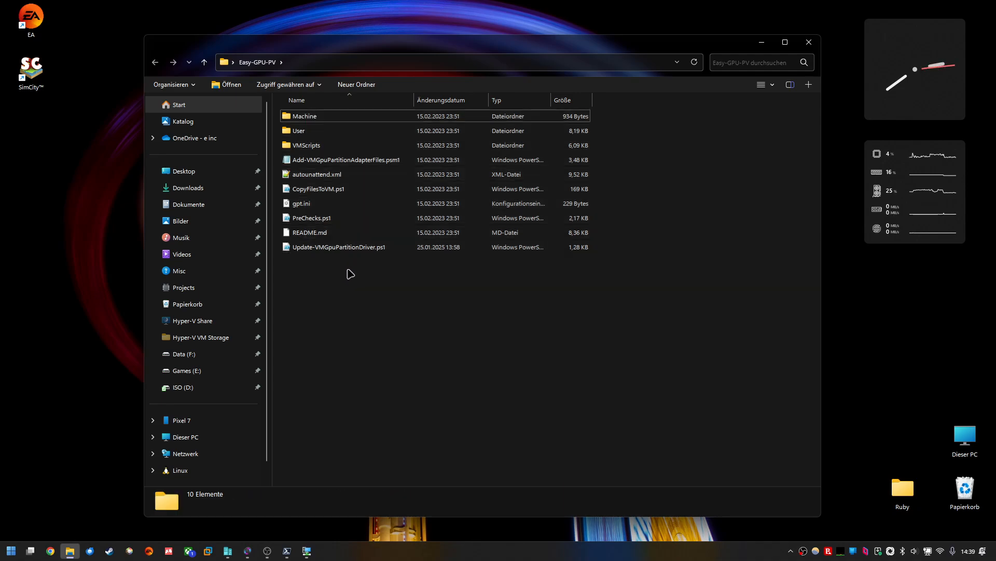
pyautogui.click(314, 250)
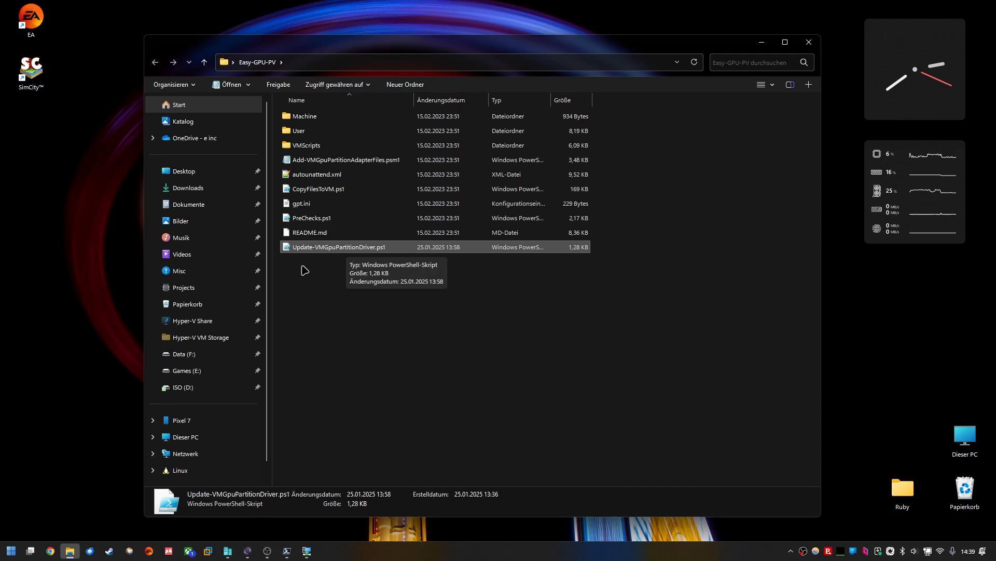
pyautogui.click(325, 277)
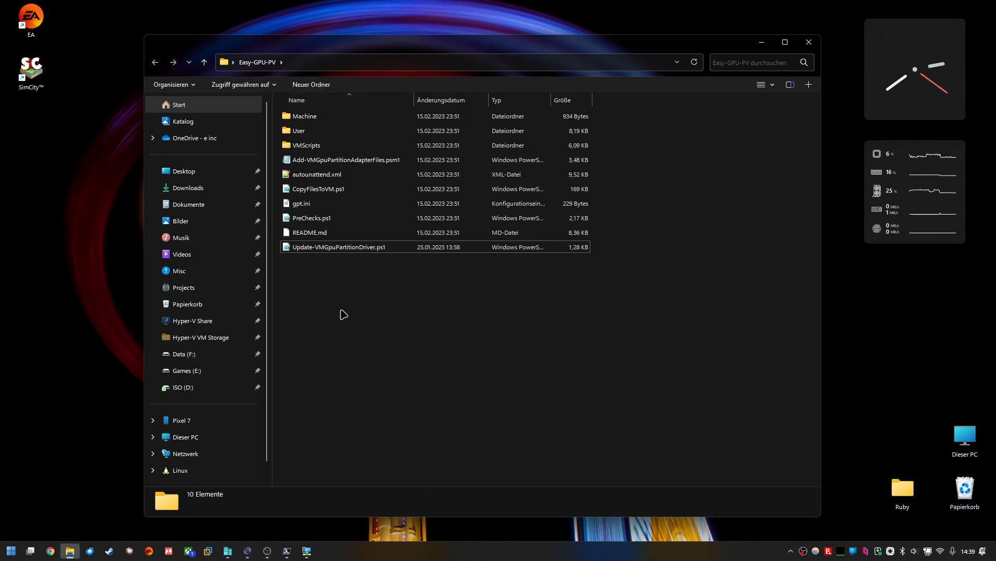
# Step: In the administrator PowerShell window, change directory to Easy-GPU-PV and clear the screen
pyautogui.moveTo(322, 356); pyautogui.dragTo(763, 312)
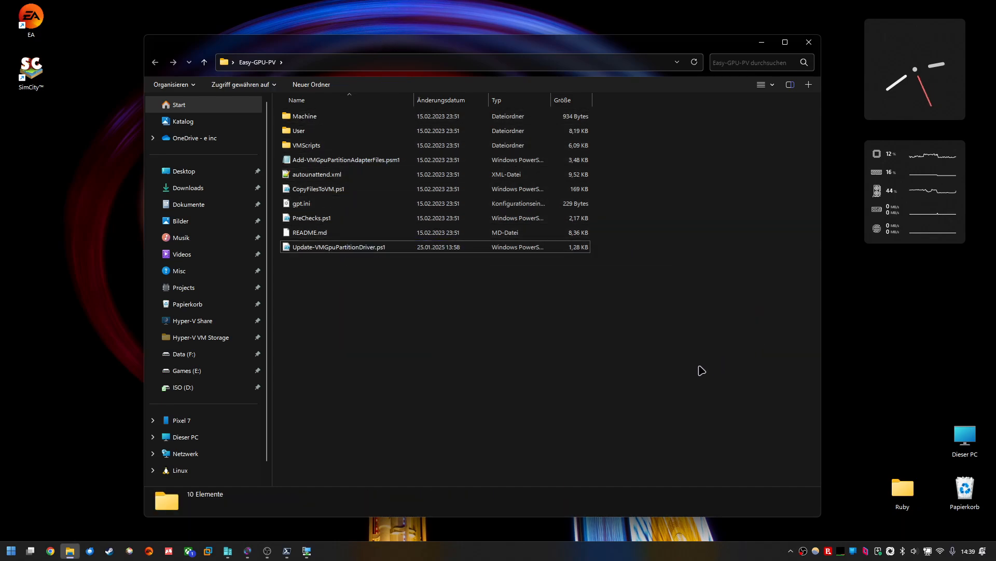
pyautogui.click(289, 552)
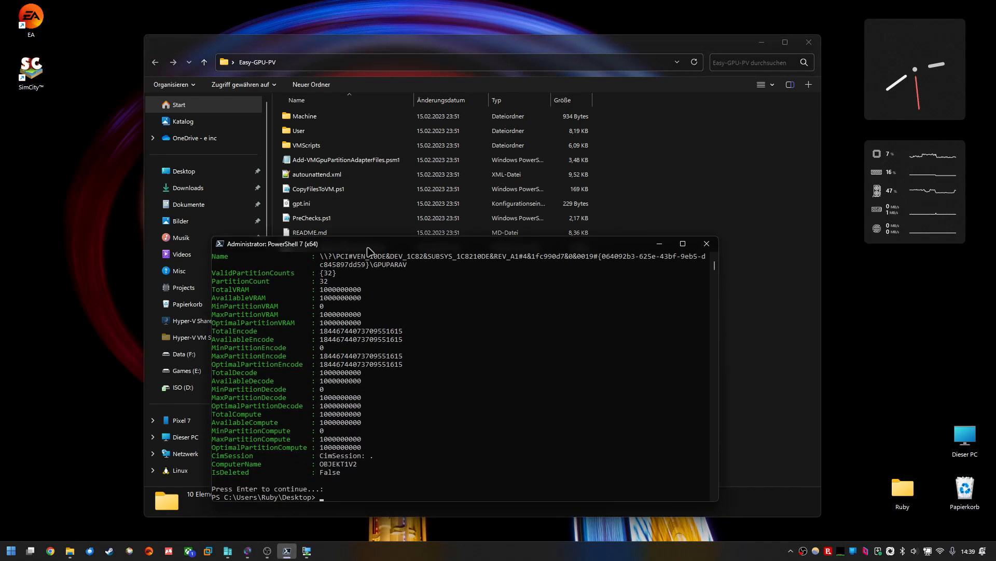
pyautogui.moveTo(366, 244); pyautogui.dragTo(554, 193)
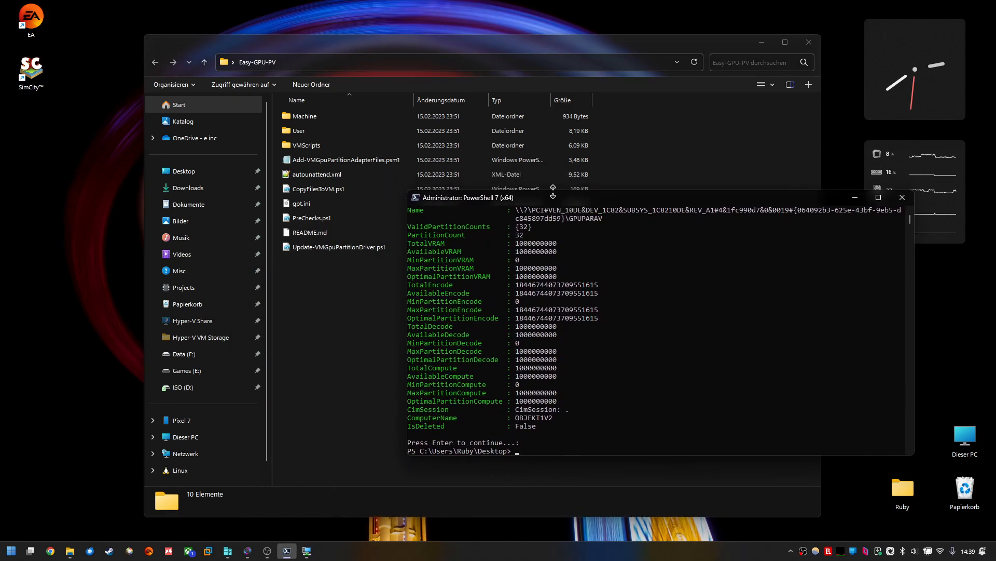
pyautogui.write('cd E')
pyautogui.press('Tab')
pyautogui.press('Return')
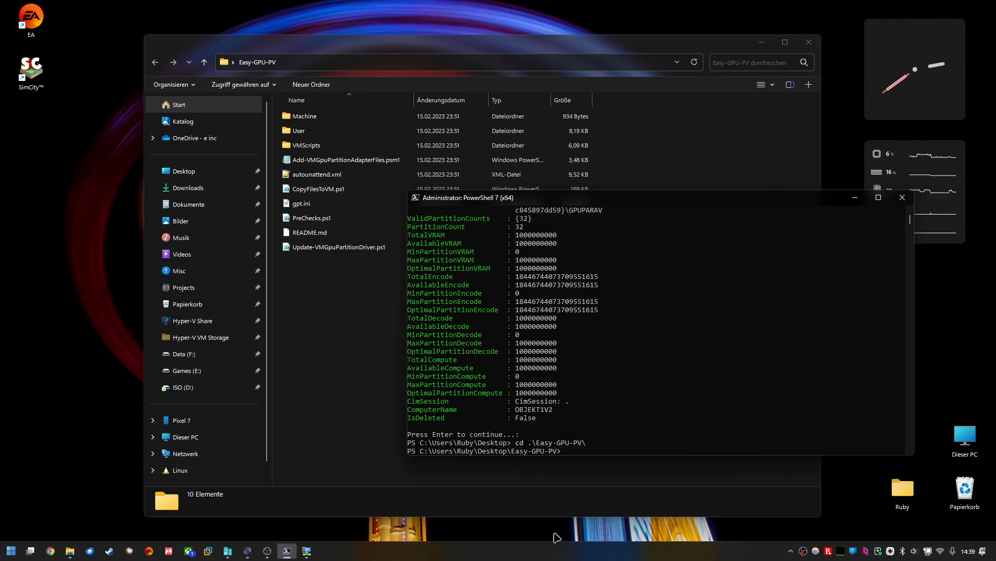
pyautogui.write('clear')
pyautogui.press('Return')
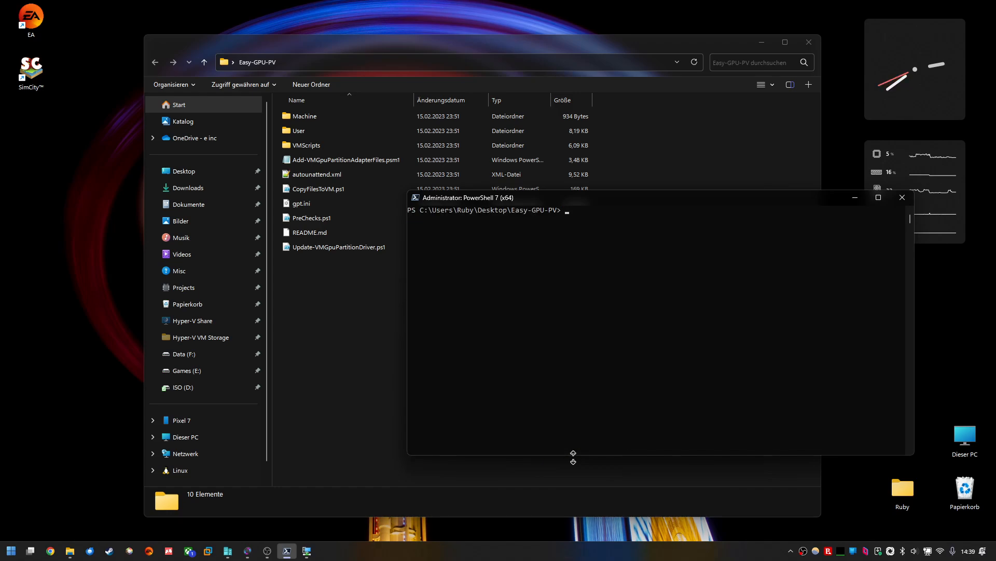
# Step: Bring up the Win11GPU connection window to check its state, minimize it again and reposition PowerShell
pyautogui.moveTo(614, 204); pyautogui.dragTo(607, 108)
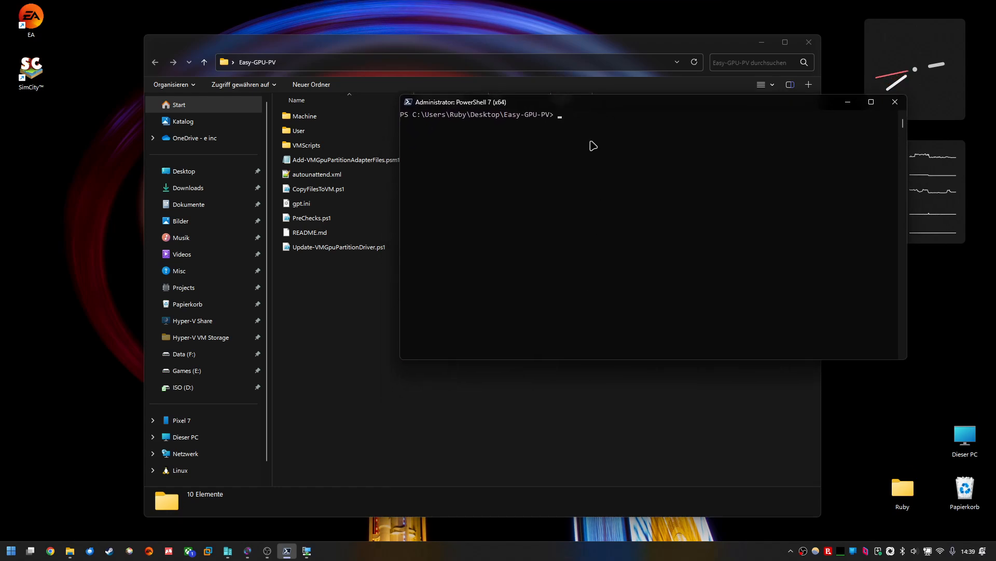
pyautogui.click(307, 550)
pyautogui.moveTo(348, 62); pyautogui.dragTo(324, 183)
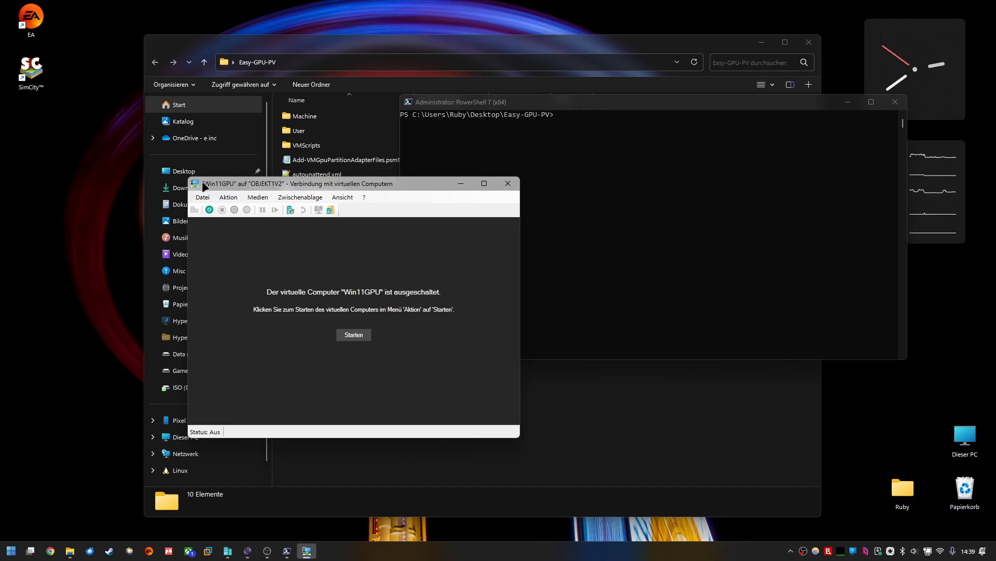
pyautogui.moveTo(223, 184); pyautogui.dragTo(207, 211)
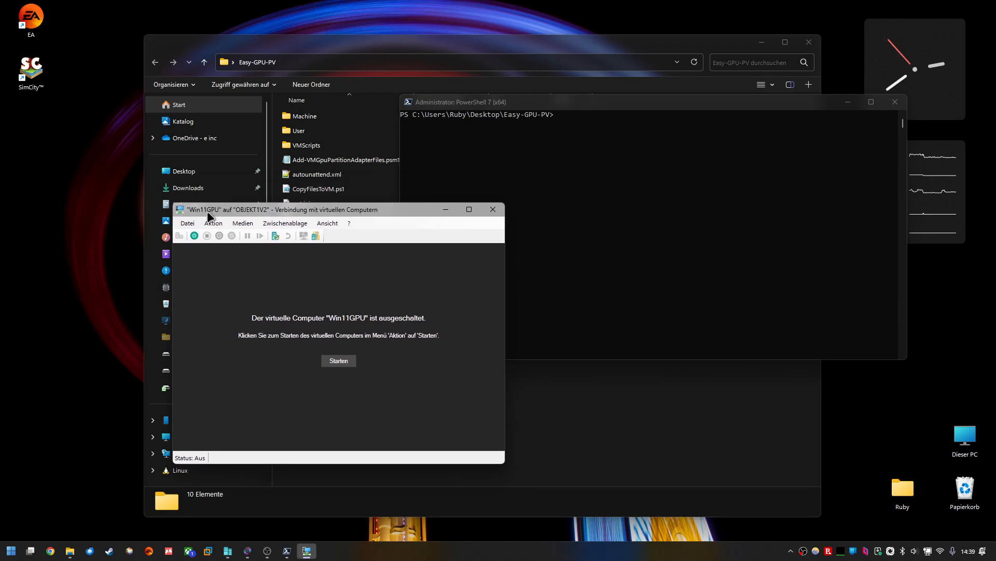
pyautogui.click(448, 210)
pyautogui.moveTo(549, 103); pyautogui.dragTo(571, 167)
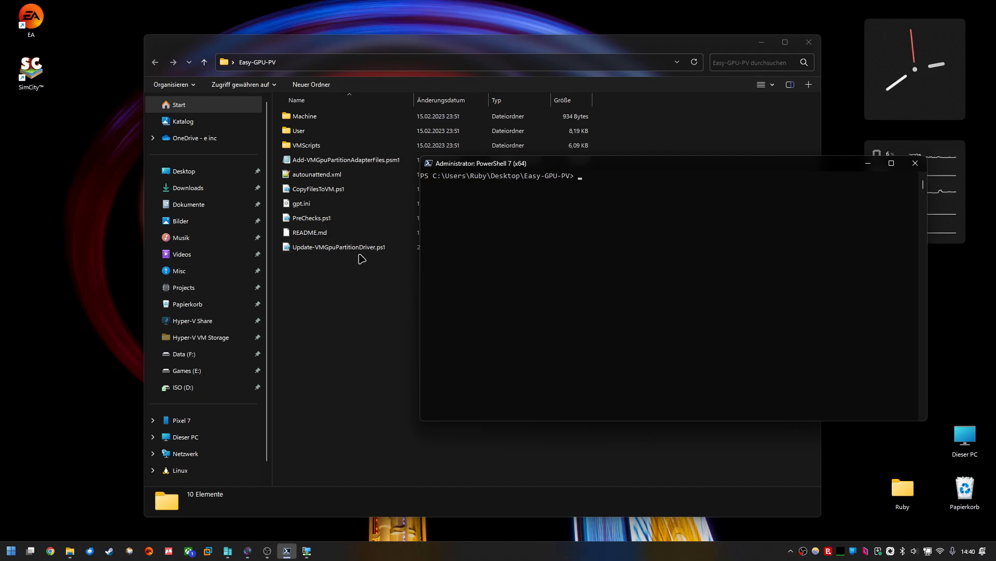
pyautogui.click(595, 210)
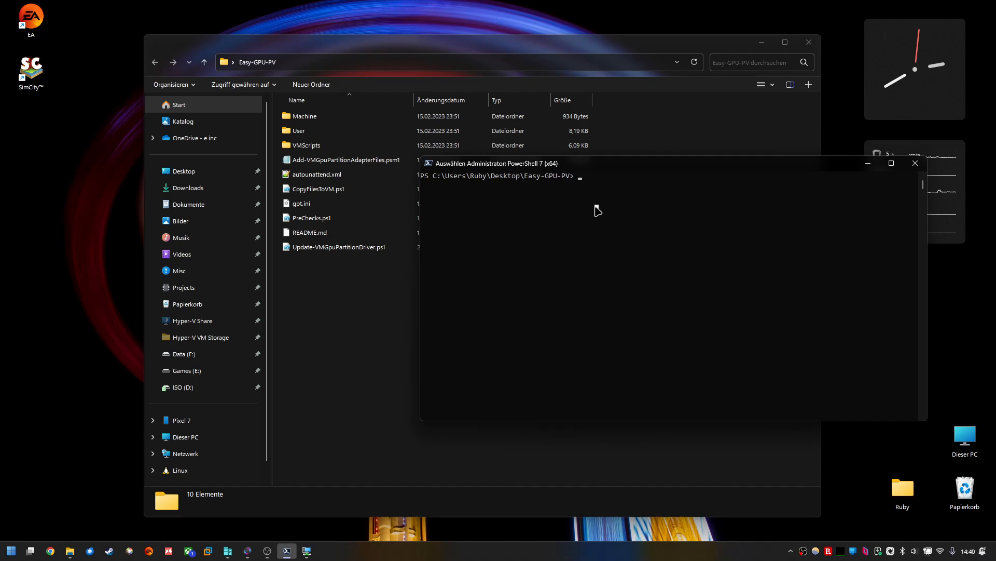
# Step: Enter the command .\Update-VMGpuPartitionDriver.ps1 -VMName "Win11GPU" -GPUName "AUTO" in PowerShell
pyautogui.write('.\\Update-VMGpuPartitionDriver.ps1')
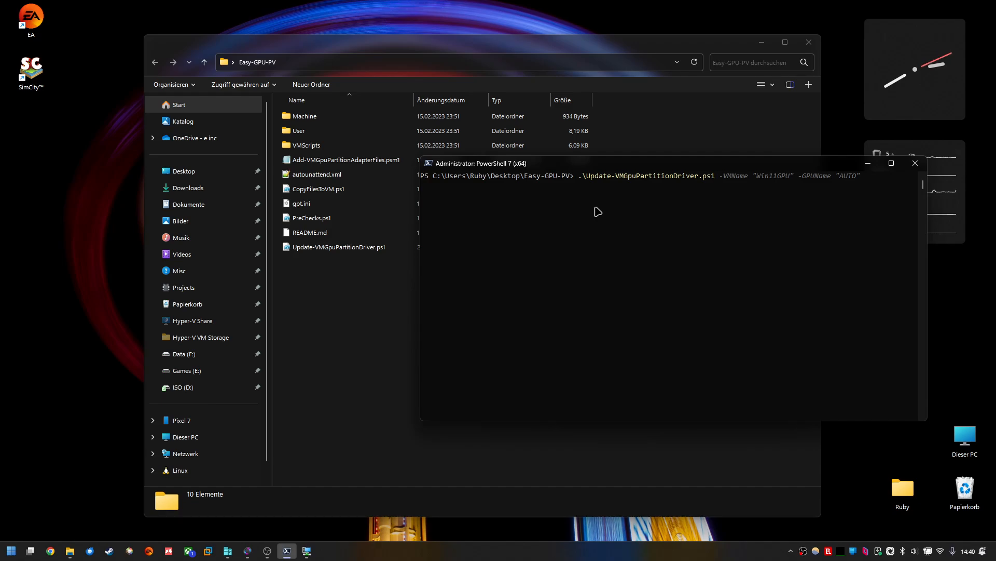
pyautogui.press('Right')
pyautogui.moveTo(822, 164); pyautogui.dragTo(785, 197)
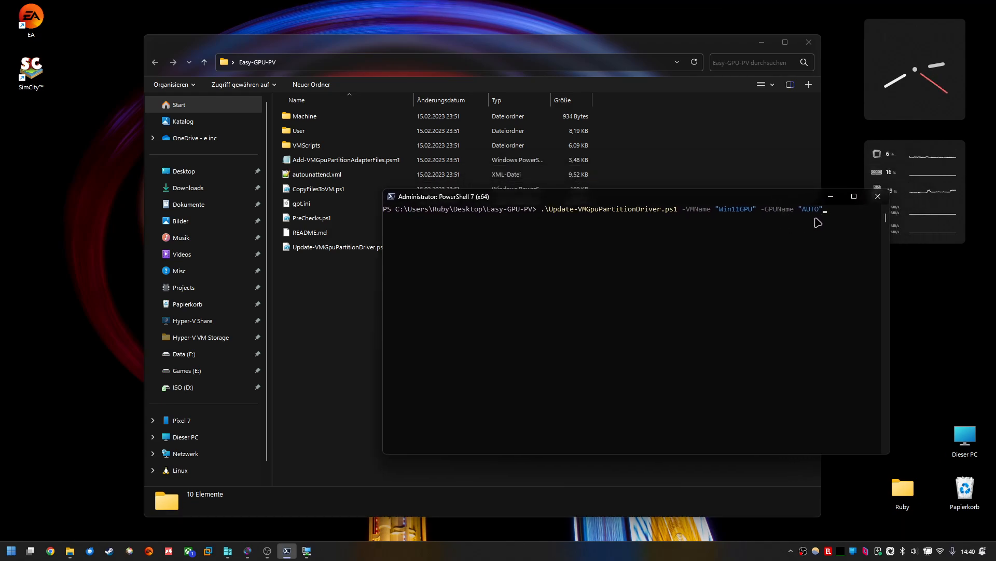
pyautogui.press('BackSpace')
pyautogui.press('BackSpace')
pyautogui.press('BackSpace')
pyautogui.press('BackSpace')
pyautogui.write('NvNVIDIA Geforce GTX1050')
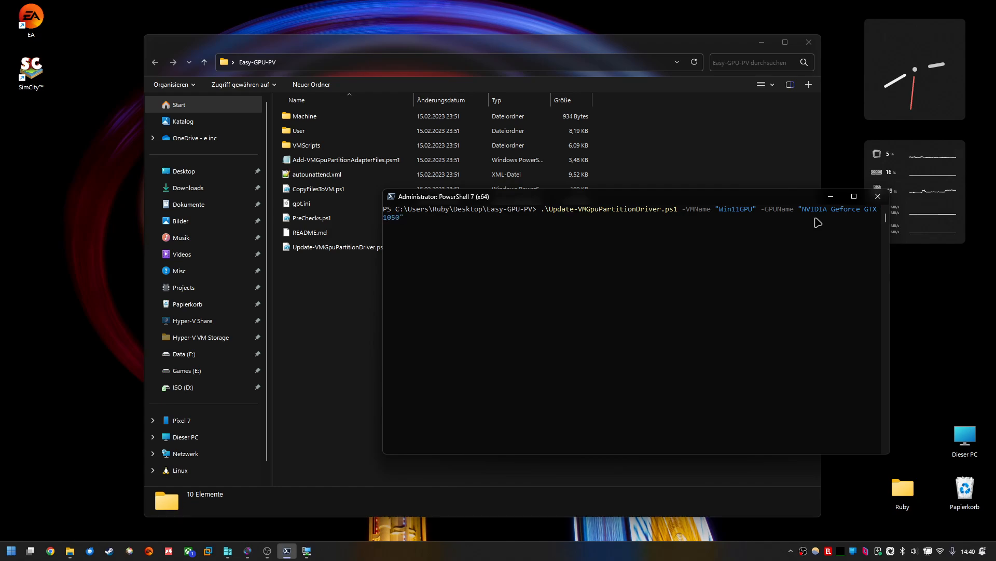
pyautogui.write(' TI')
pyautogui.press('BackSpace')
pyautogui.write('i')
pyautogui.press('BackSpace')
pyautogui.press('BackSpace')
pyautogui.press('BackSpace')
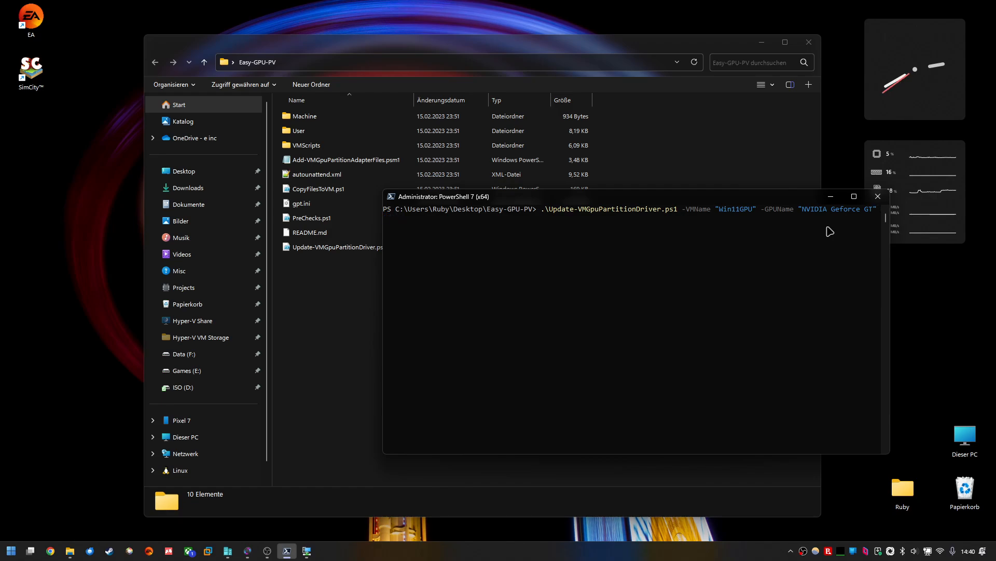
pyautogui.press('BackSpace')
pyautogui.press('BackSpace')
pyautogui.press('BackSpace')
pyautogui.press('BackSpace')
pyautogui.press('BackSpace')
pyautogui.press('BackSpace')
pyautogui.press('BackSpace')
pyautogui.press('BackSpace')
pyautogui.press('BackSpace')
pyautogui.press('BackSpace')
pyautogui.press('BackSpace')
pyautogui.write('AUTO')
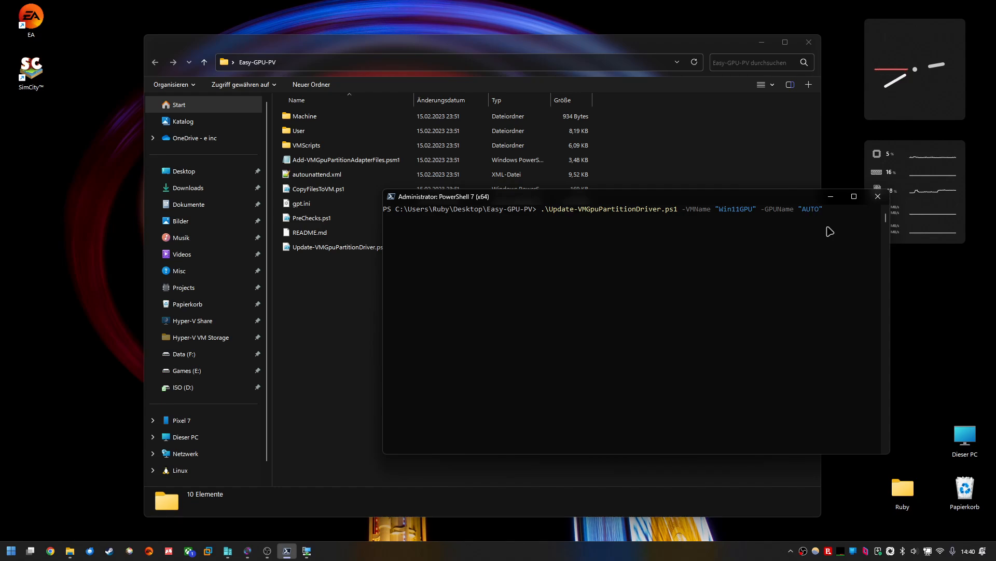
# Step: Run the Update-VMGpuPartitionDriver script for Win11GPU with GPU name AUTO
pyautogui.press('Return')
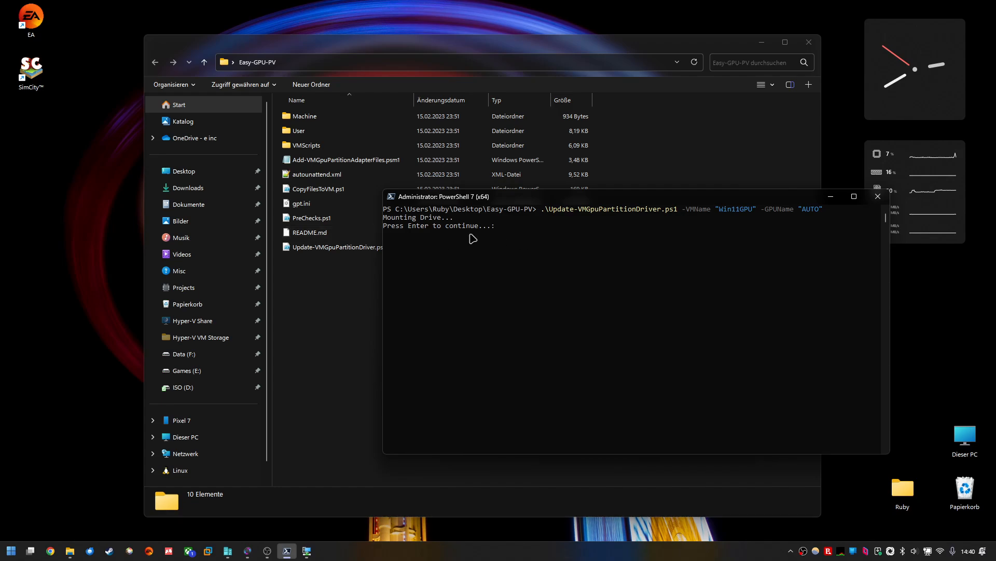
pyautogui.moveTo(467, 203); pyautogui.dragTo(433, 133)
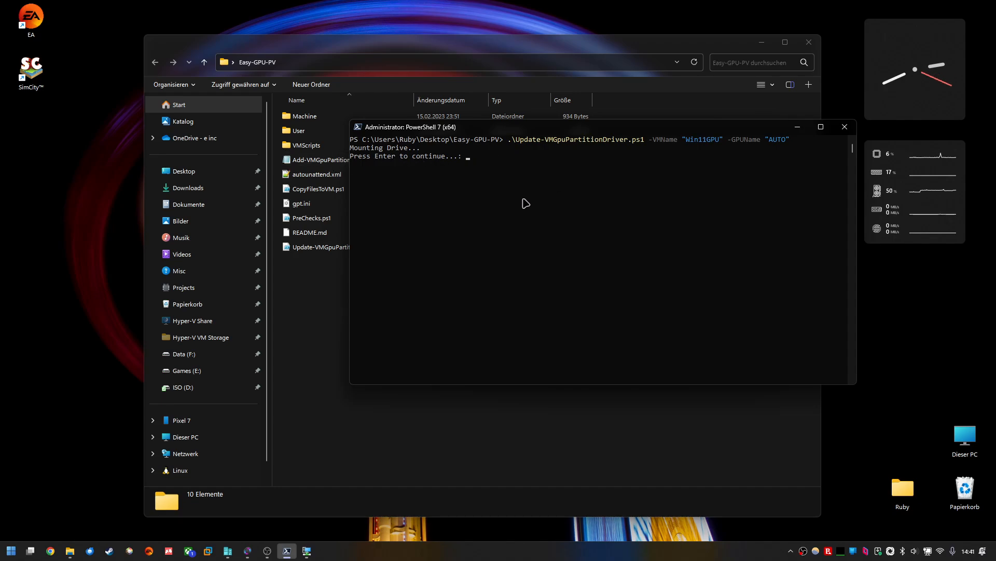
pyautogui.click(10, 551)
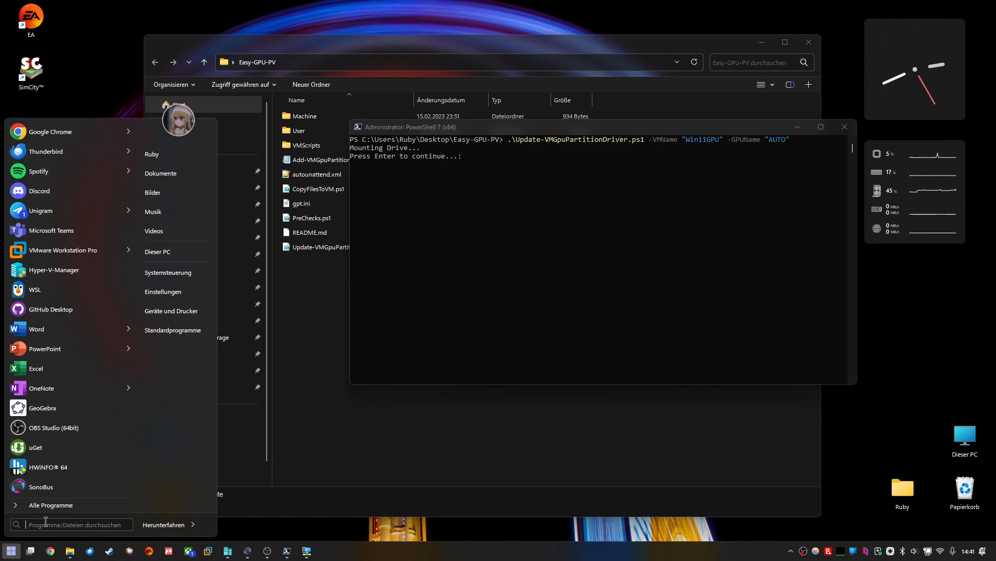
pyautogui.write('ed')
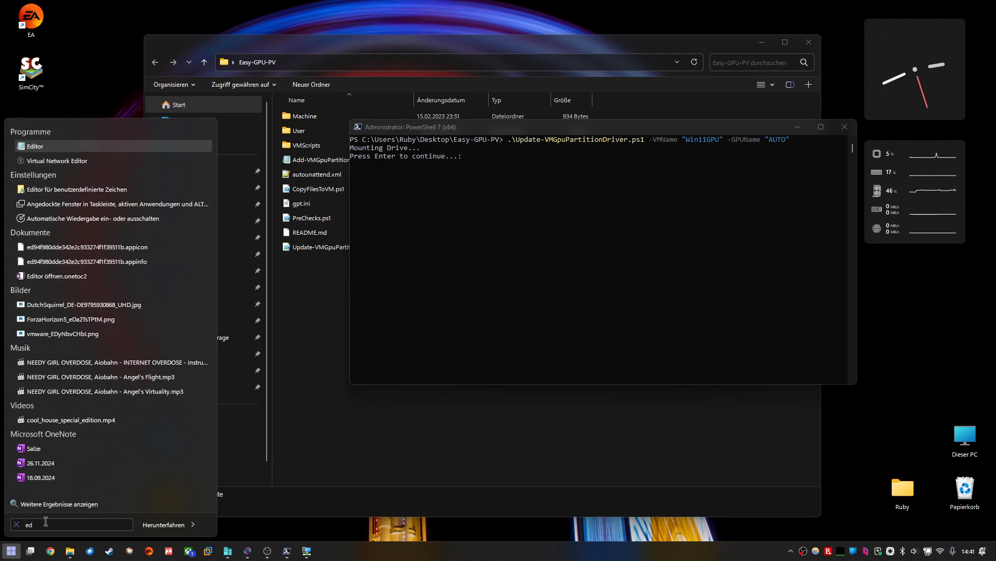
pyautogui.press('BackSpace')
pyautogui.press('BackSpace')
pyautogui.write('co')
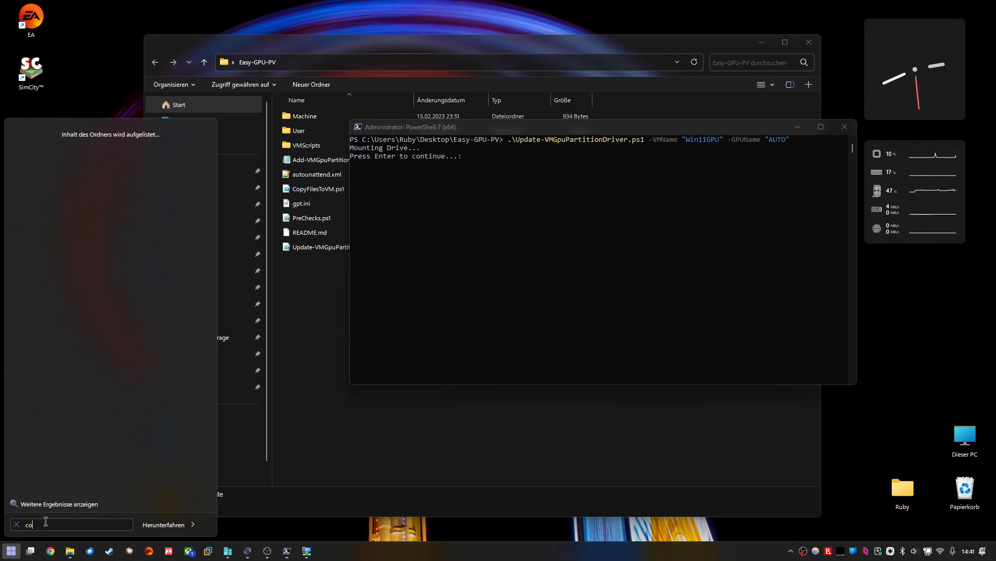
pyautogui.write('mputer management')
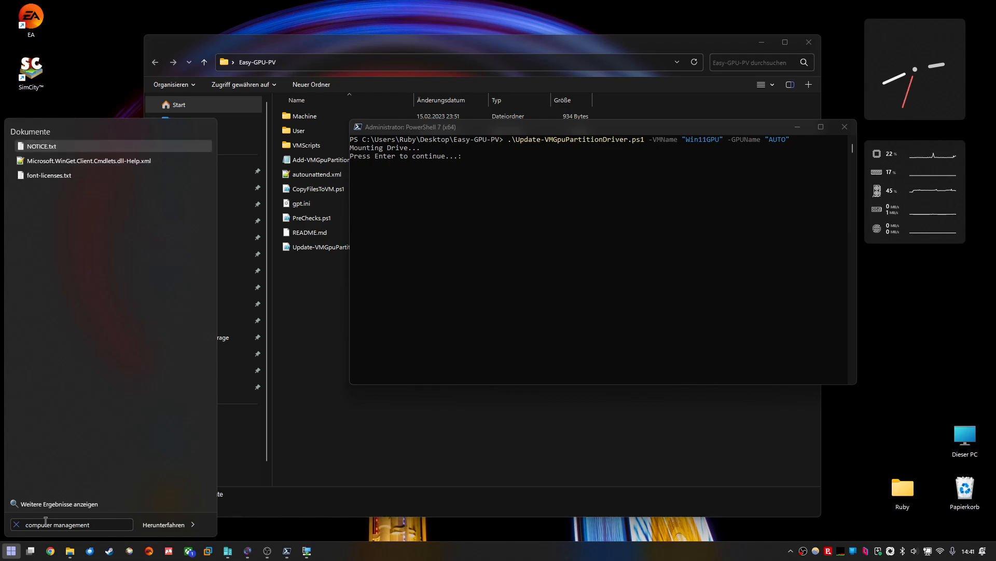
pyautogui.tripleClick(46, 521)
pyautogui.press('BackSpace')
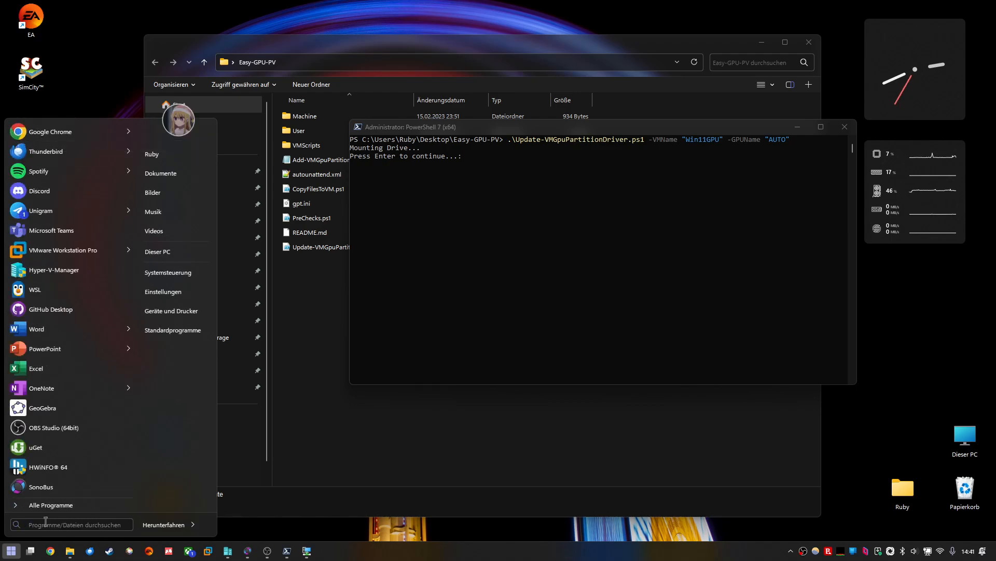
# Step: Open Disk Management in Computer Management and scroll to the partitions of Disk 4
pyautogui.rightClick(11, 551)
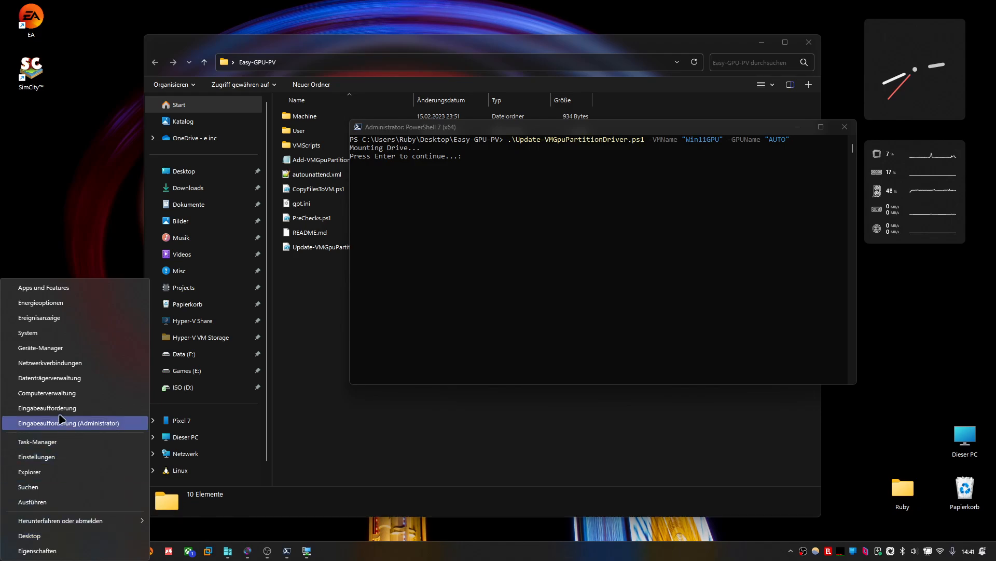
pyautogui.click(32, 393)
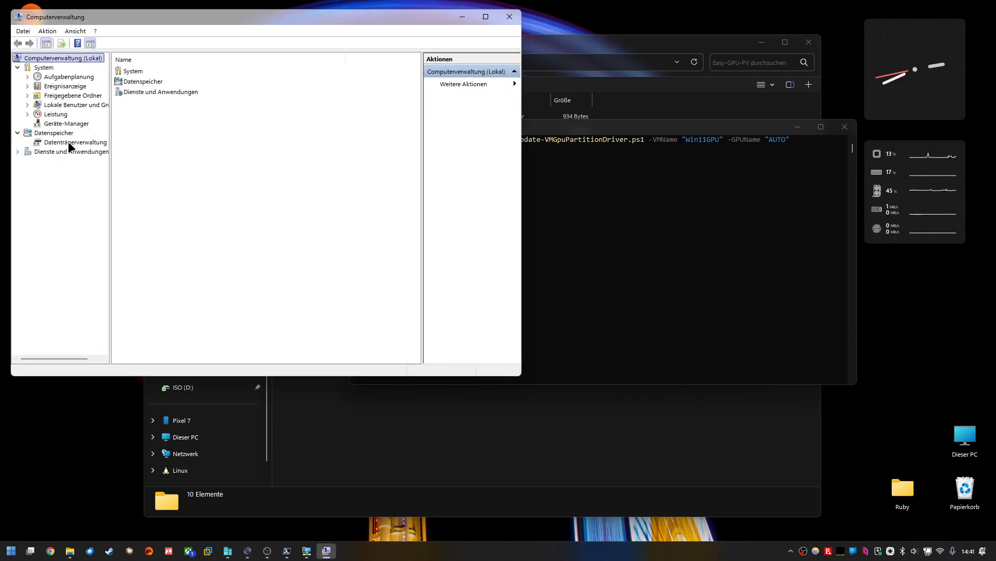
pyautogui.click(72, 142)
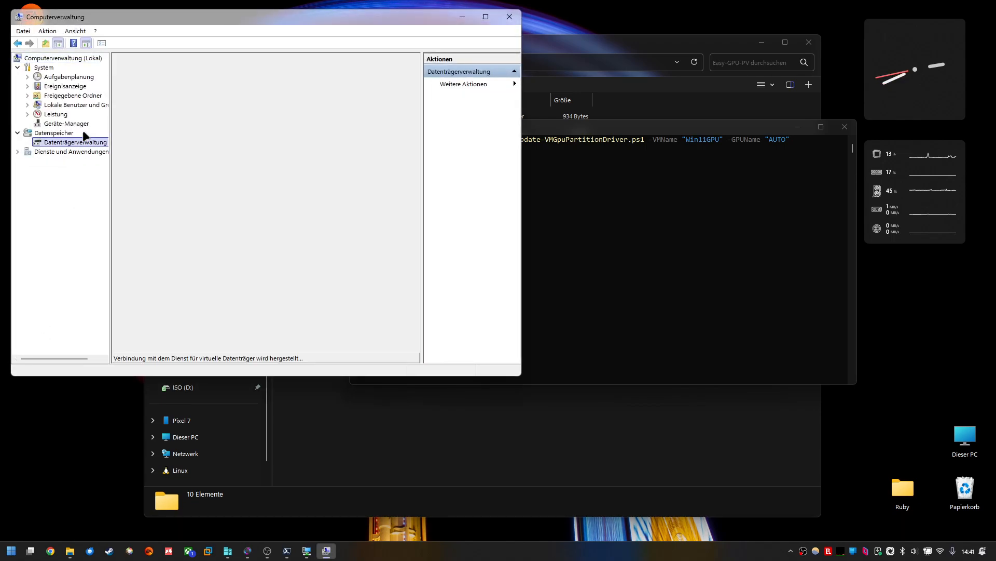
pyautogui.moveTo(160, 20); pyautogui.dragTo(186, 76)
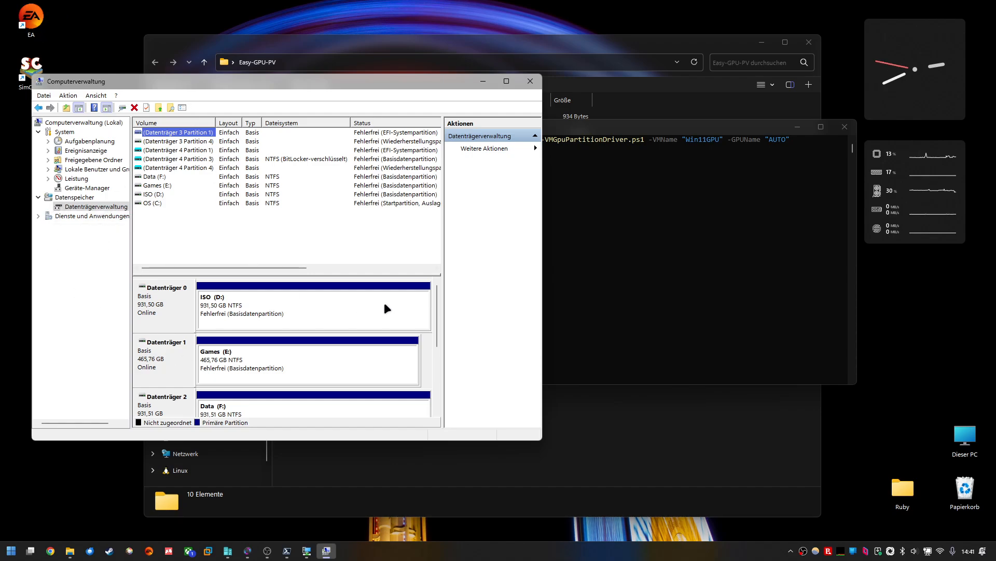
pyautogui.press('Down')
pyautogui.press('Down')
pyautogui.press('Down')
pyautogui.press('Down')
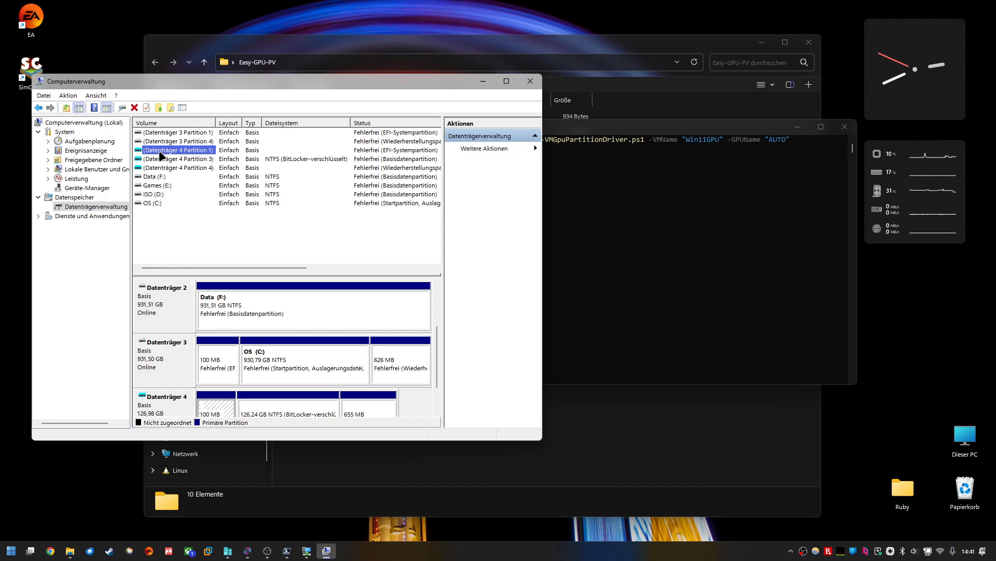
pyautogui.click(163, 151)
pyautogui.moveTo(436, 349); pyautogui.dragTo(440, 373)
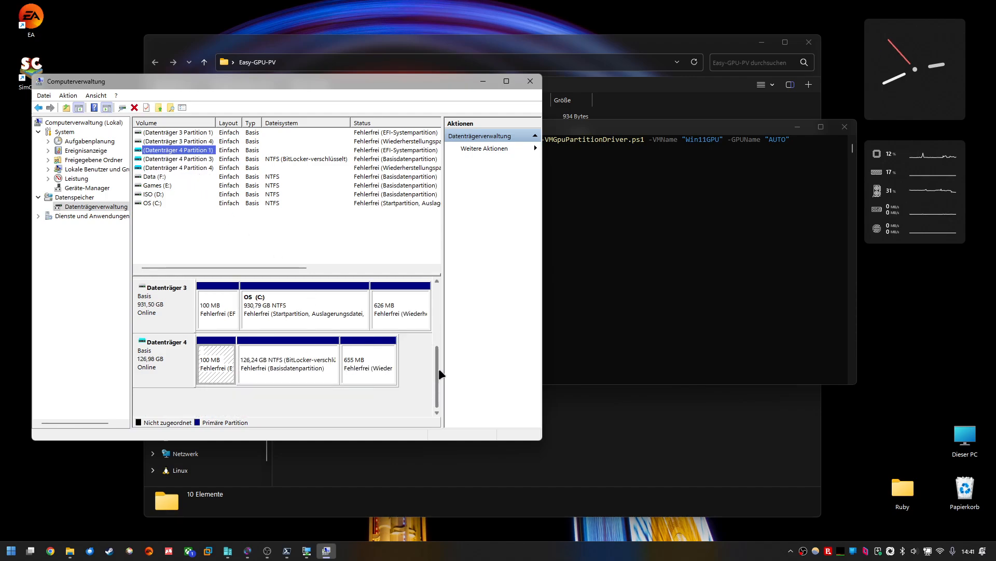
# Step: Assign drive letter X to the 126 GB BitLocker partition on Disk 4
pyautogui.click(289, 160)
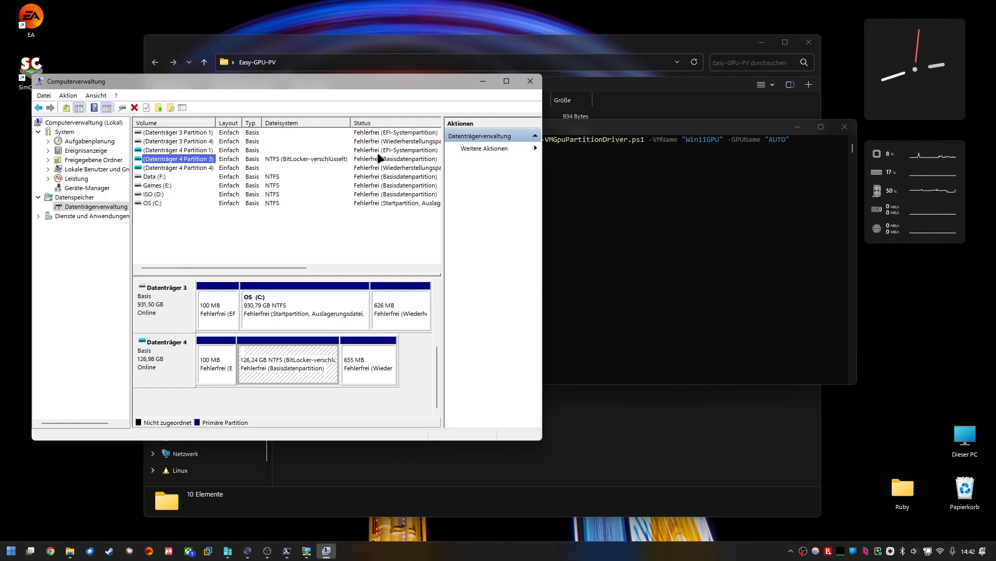
pyautogui.rightClick(279, 357)
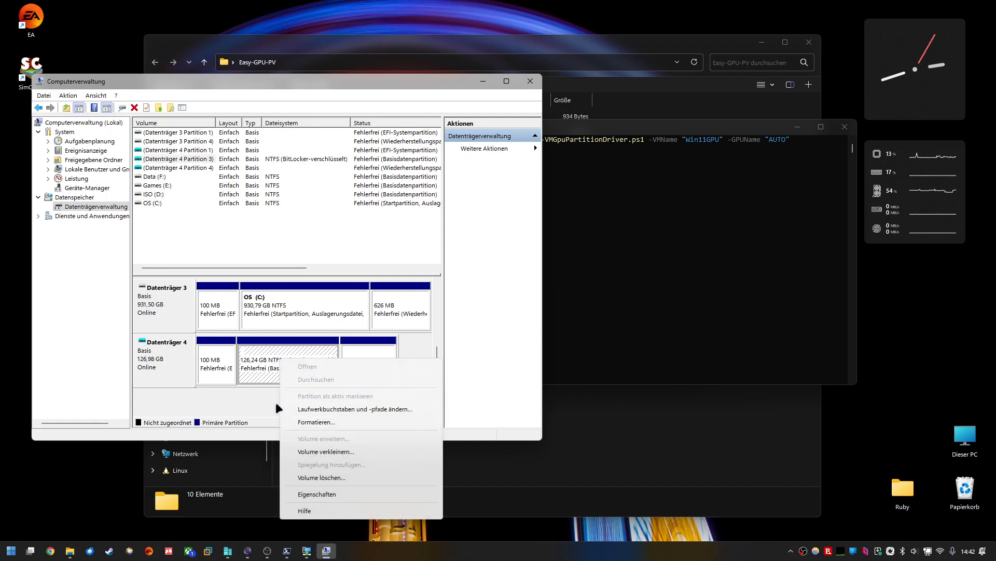
pyautogui.click(363, 408)
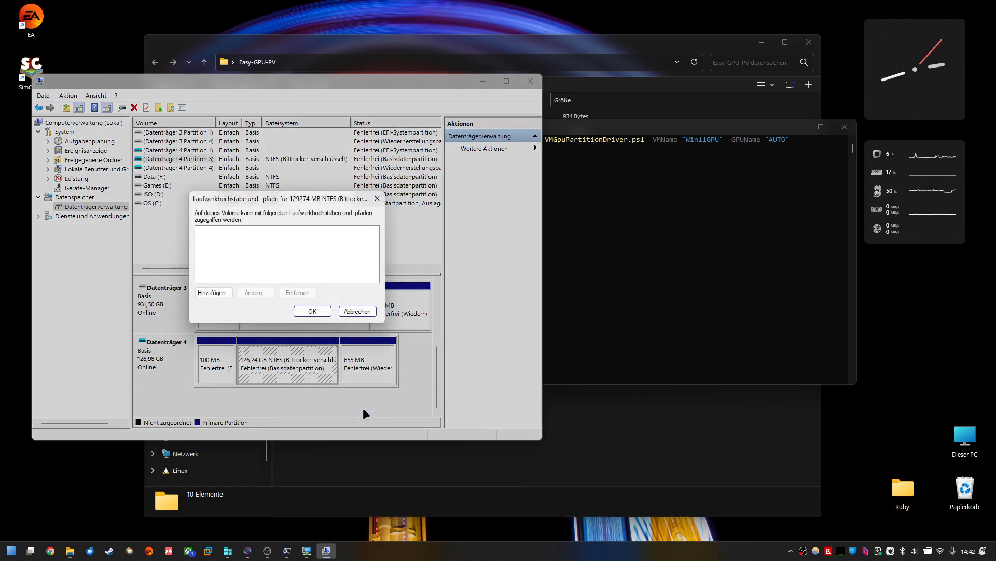
pyautogui.click(218, 293)
pyautogui.click(369, 246)
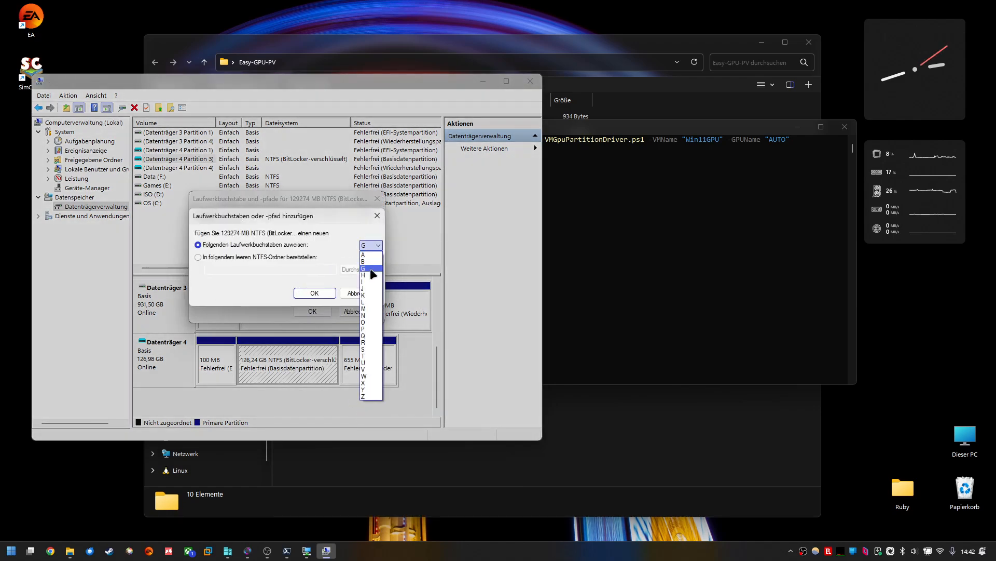
pyautogui.click(370, 383)
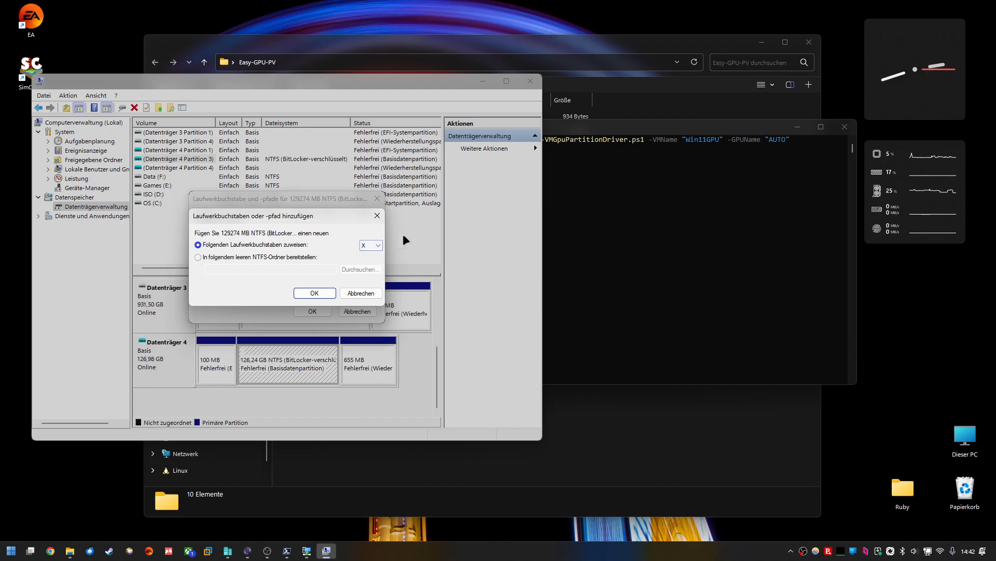
pyautogui.click(321, 293)
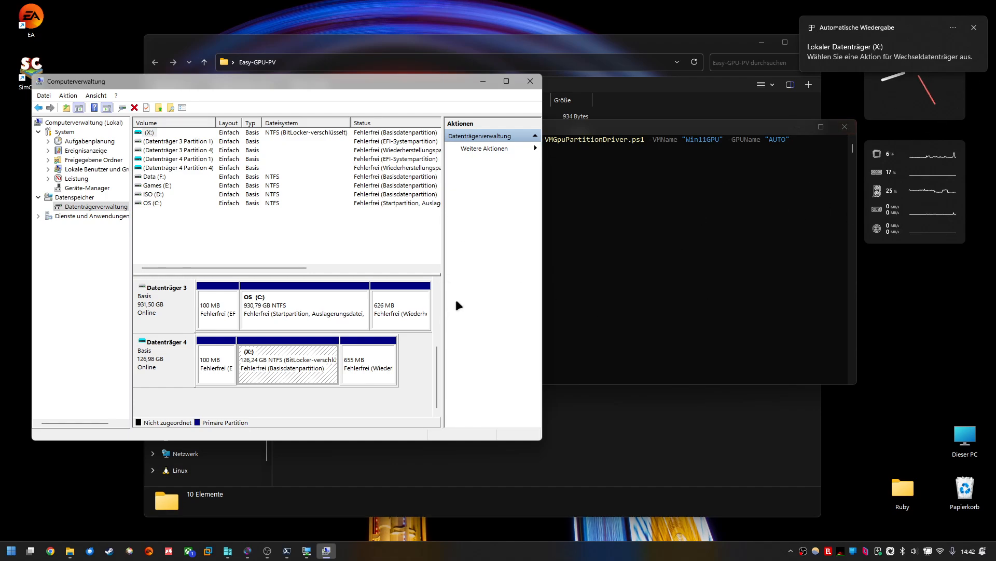
# Step: Continue the paused Update-VMGpuPartitionDriver script in PowerShell so it copies the GPU driver files
pyautogui.click(531, 81)
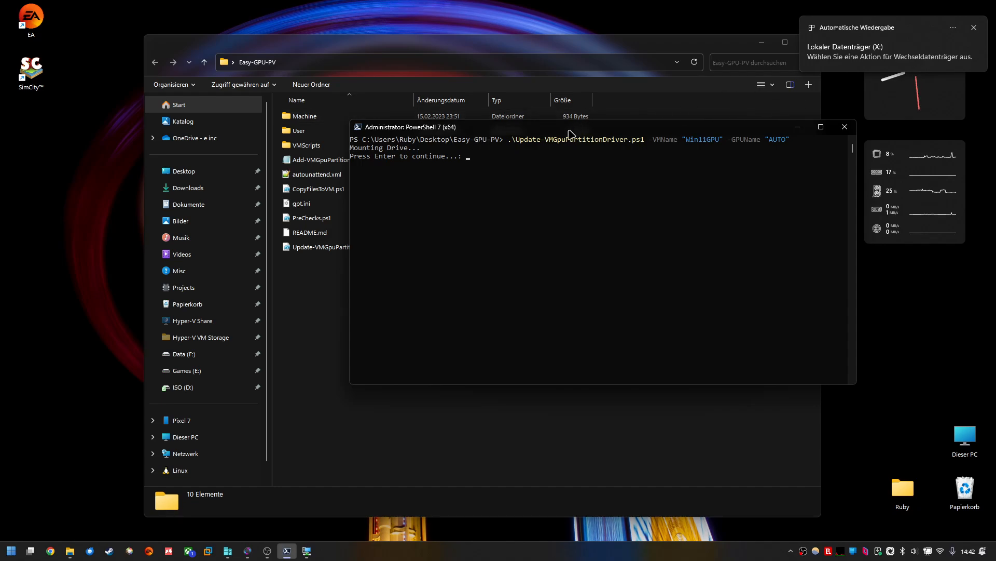
pyautogui.press('Return')
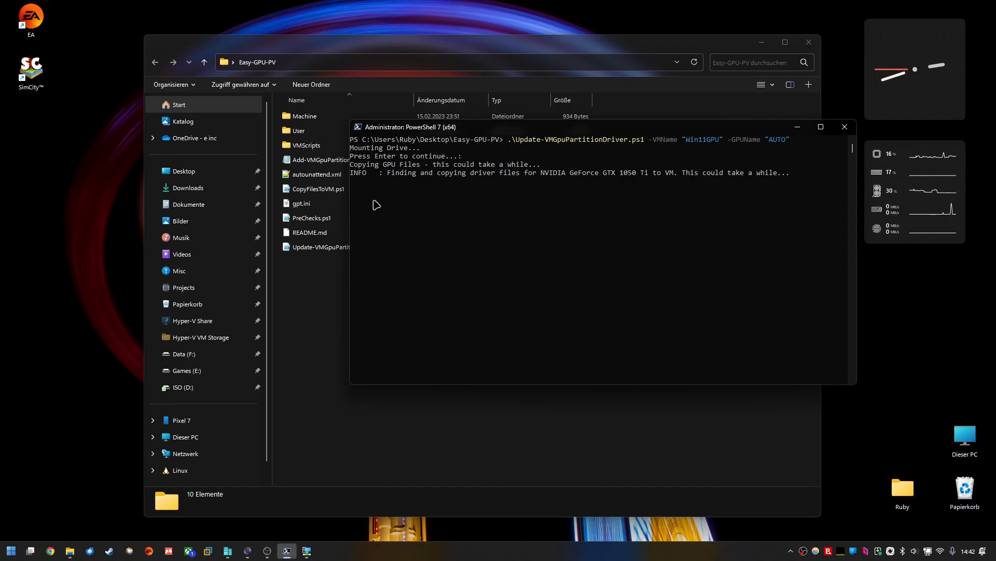
pyautogui.moveTo(479, 129); pyautogui.dragTo(465, 170)
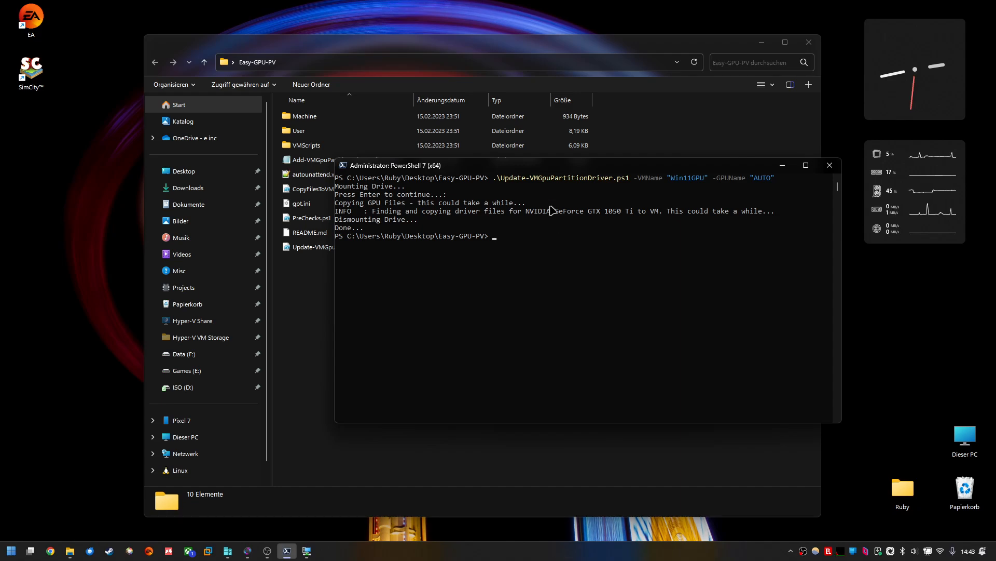
# Step: Check the host GPU driver version in the NVIDIA Control Panel, then close it
pyautogui.moveTo(568, 169); pyautogui.dragTo(515, 127)
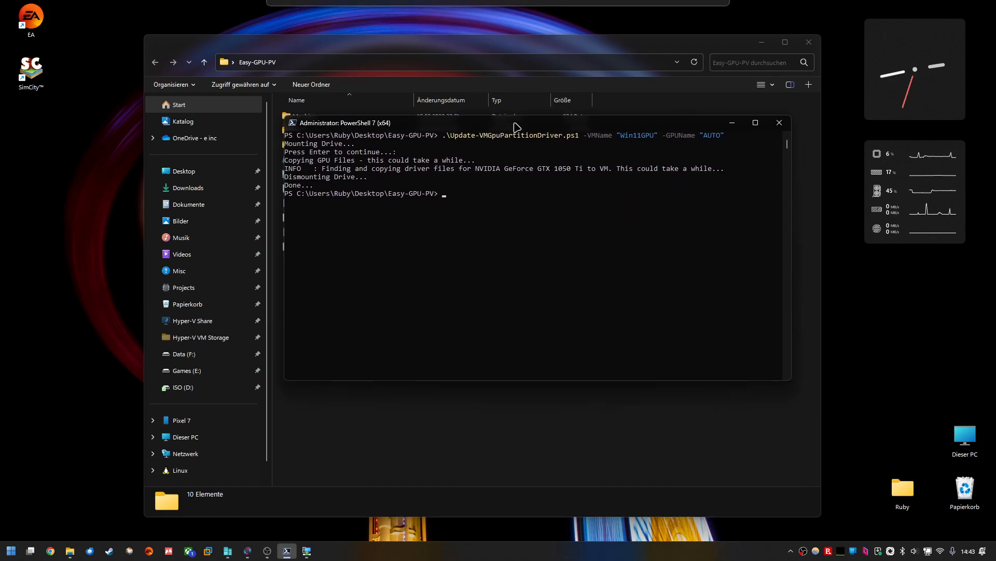
pyautogui.rightClick(49, 201)
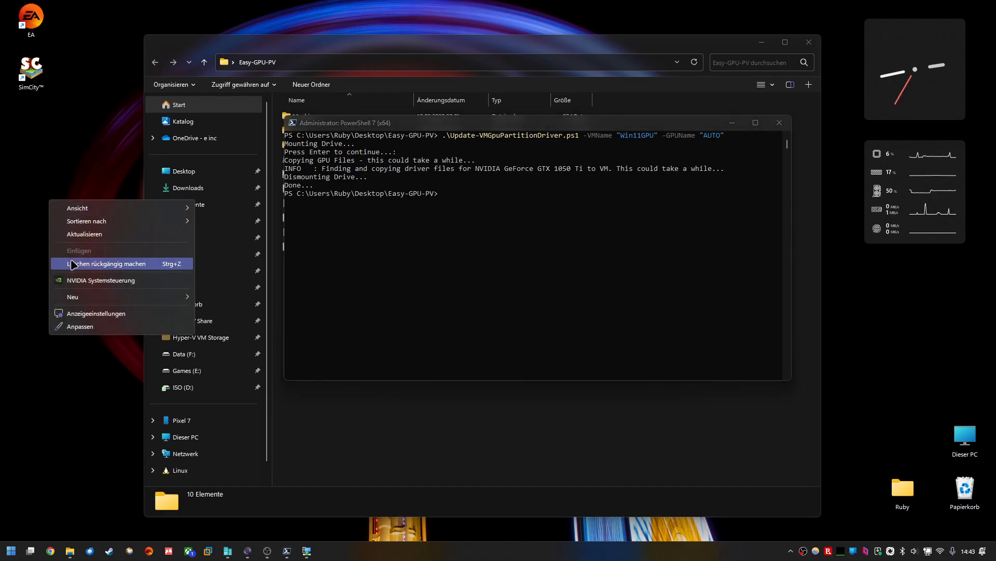
pyautogui.click(73, 278)
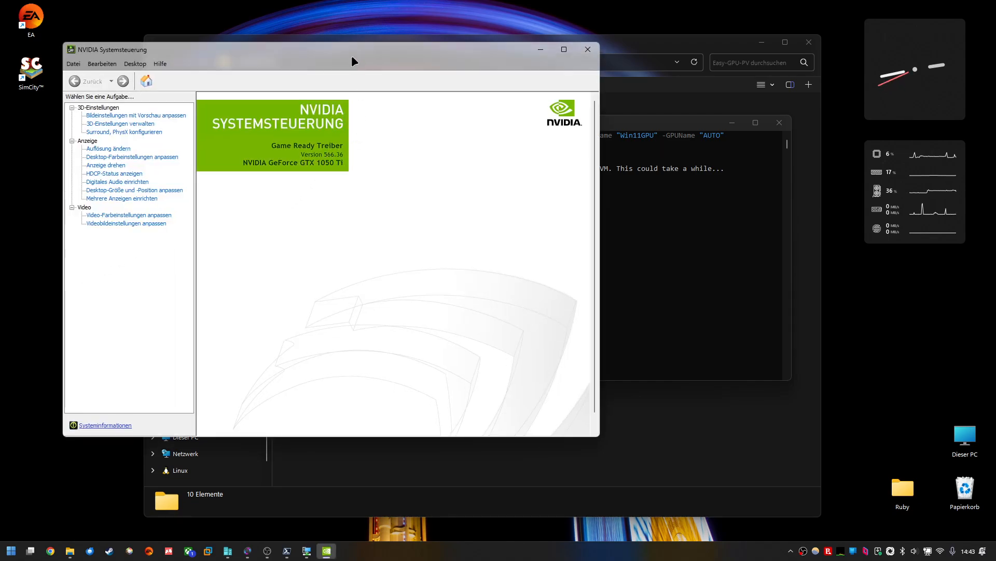
pyautogui.moveTo(353, 61); pyautogui.dragTo(312, 98)
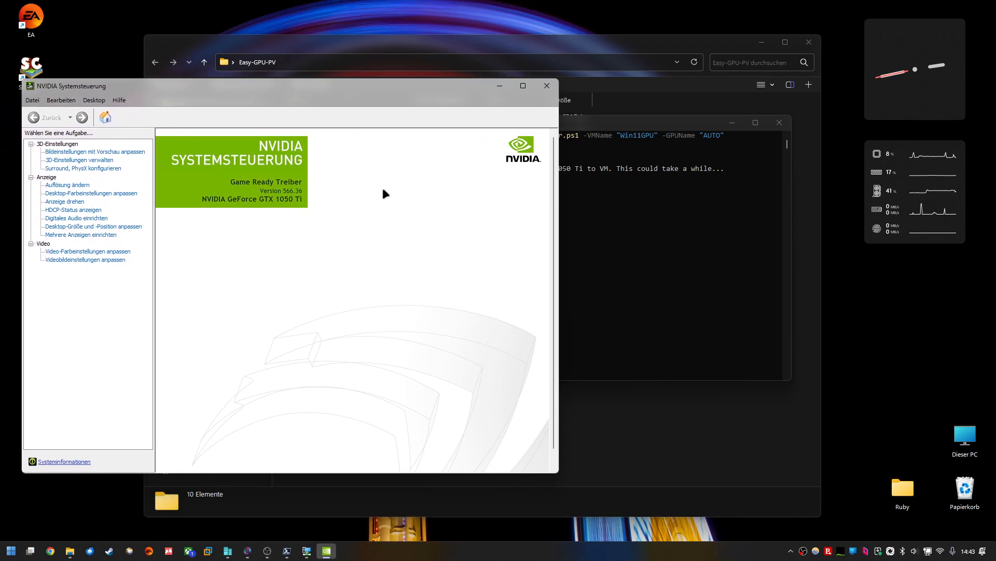
pyautogui.moveTo(369, 86); pyautogui.dragTo(388, 43)
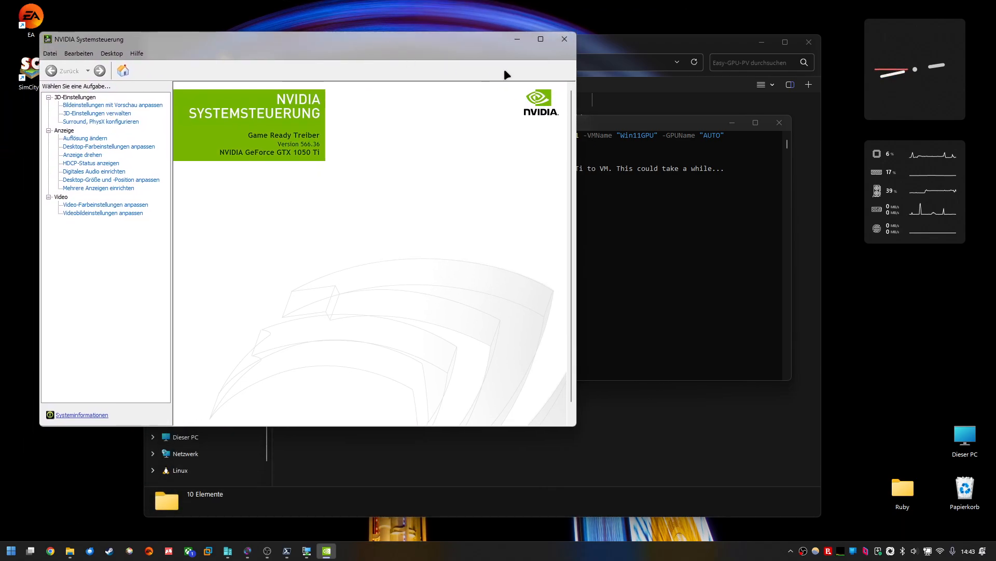
pyautogui.click(565, 40)
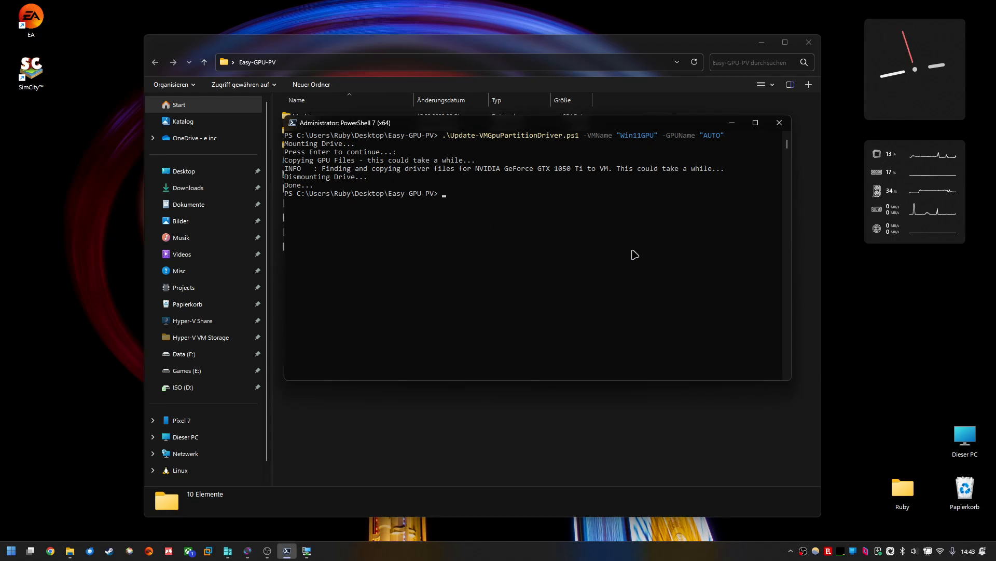
# Step: Open ConfigurePartitioning.ps1 from the desktop in Notepad++ to review the VM name, then close it
pyautogui.click(762, 42)
pyautogui.moveTo(576, 130); pyautogui.dragTo(573, 249)
pyautogui.moveTo(484, 206); pyautogui.dragTo(444, 172)
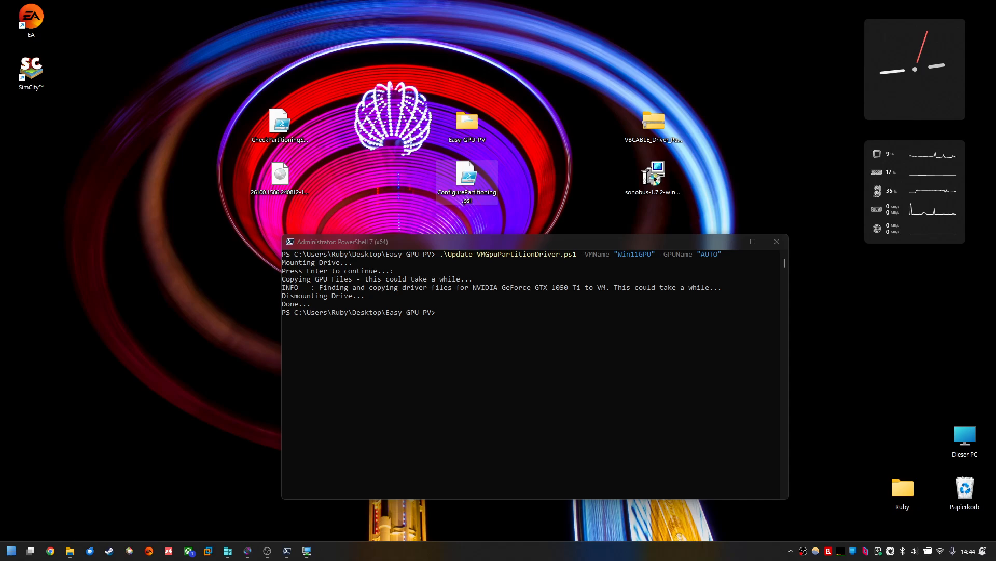
pyautogui.rightClick(467, 179)
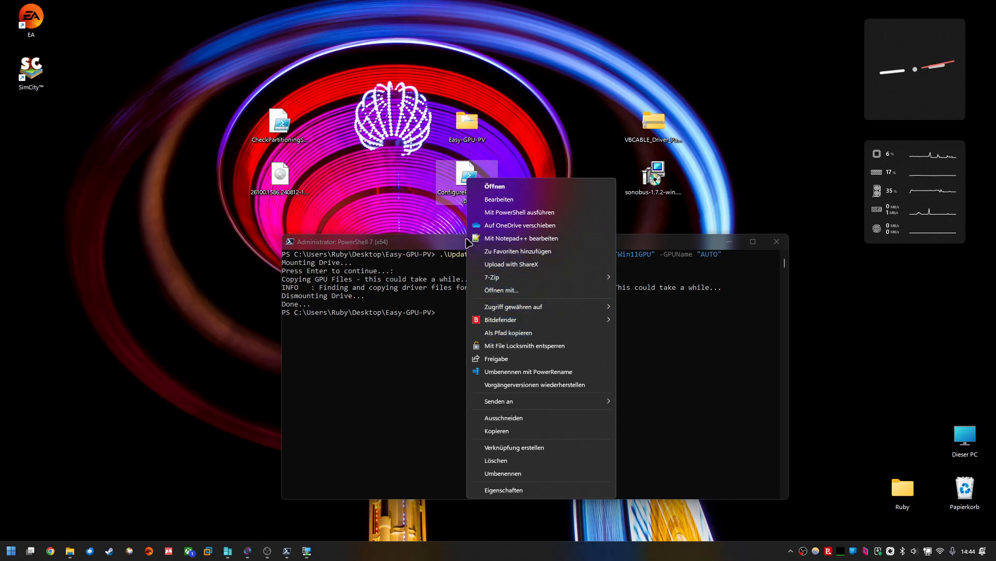
pyautogui.click(553, 239)
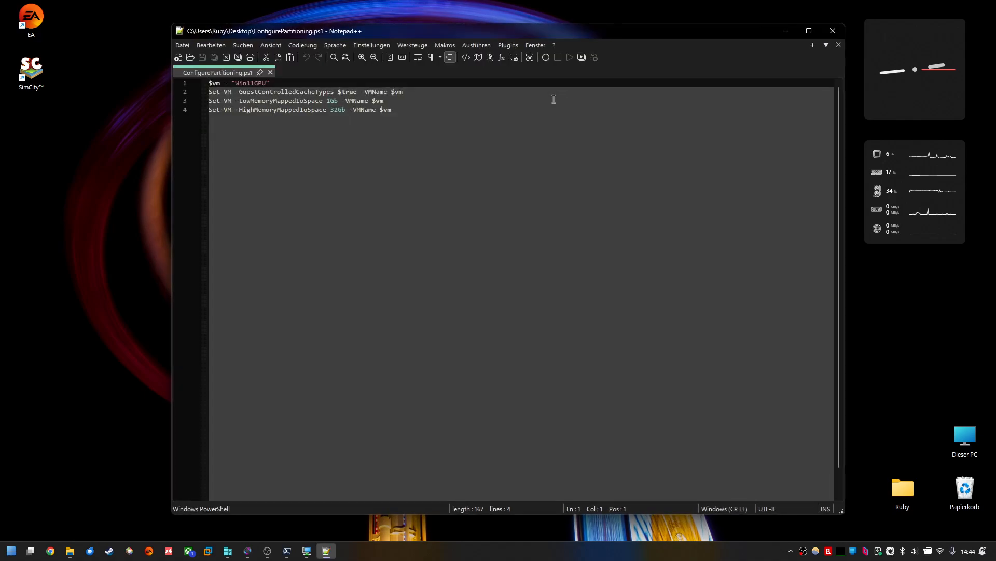
pyautogui.moveTo(403, 38); pyautogui.dragTo(406, 47)
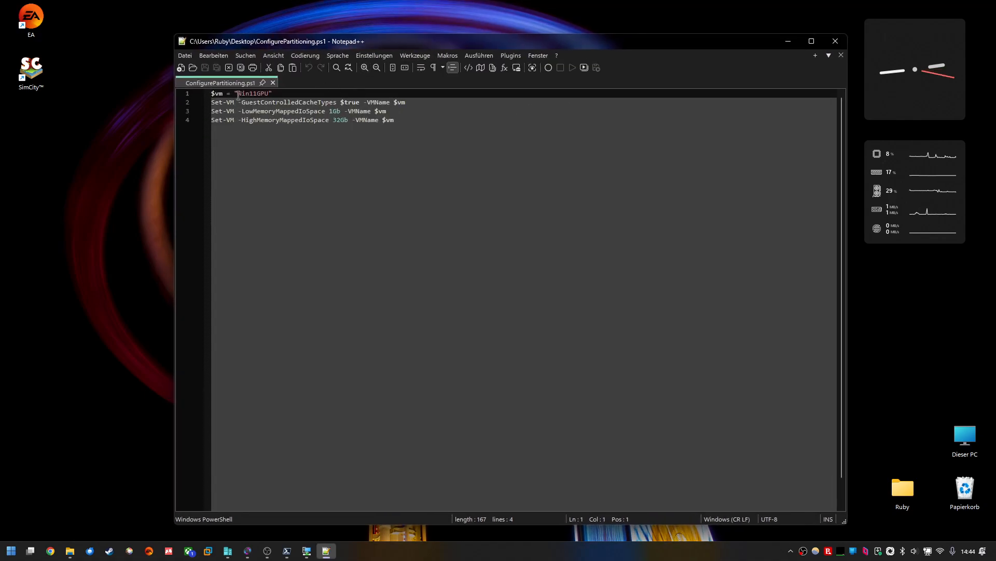
pyautogui.moveTo(238, 95); pyautogui.dragTo(269, 94)
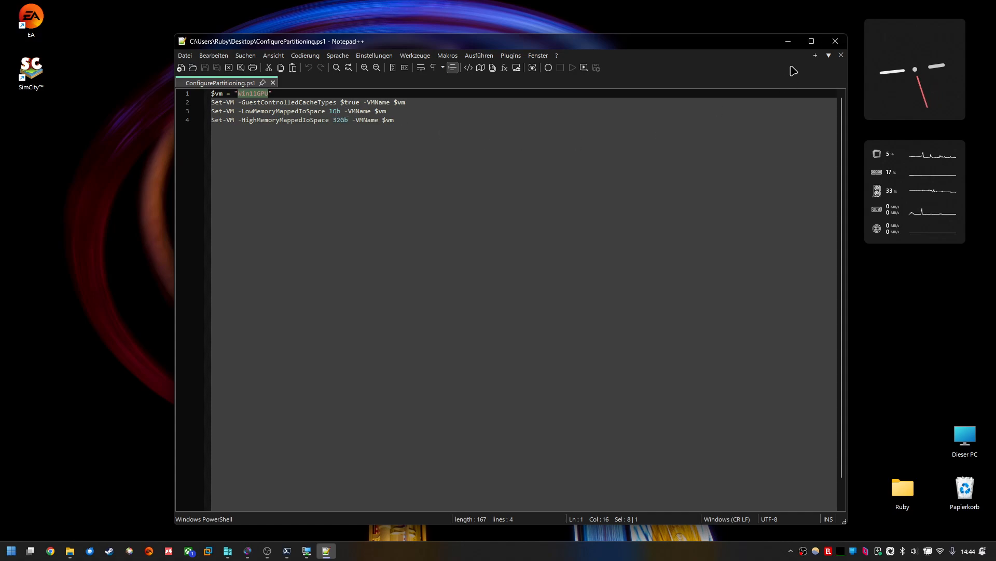
pyautogui.click(835, 42)
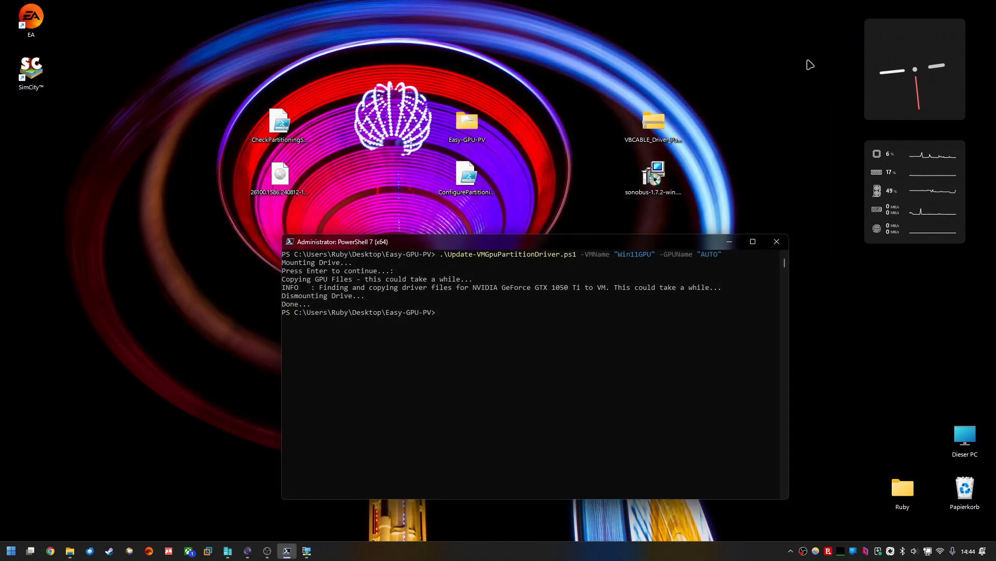
# Step: Change the PowerShell directory up one level to the Desktop with cd .
pyautogui.write('cd ,,')
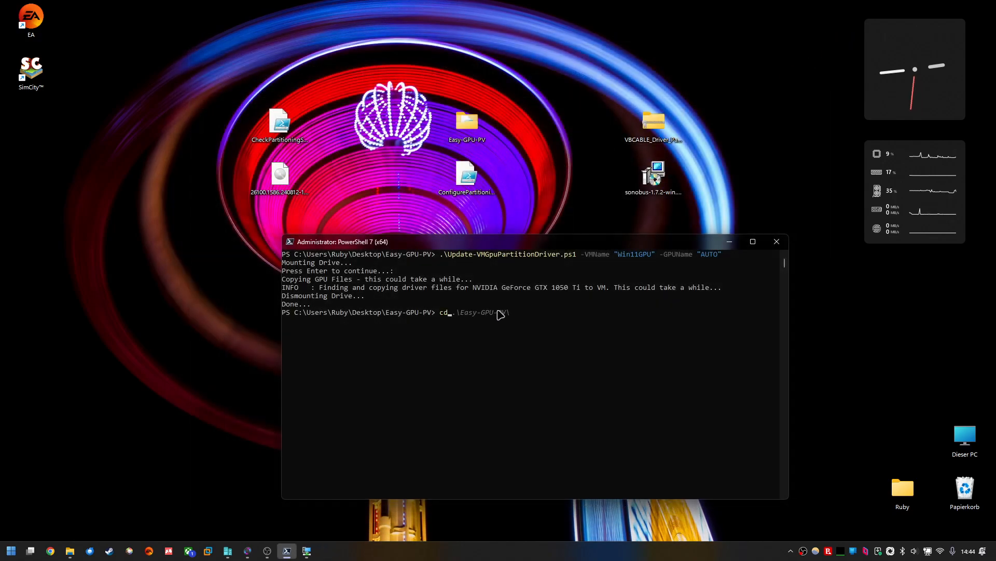
pyautogui.press('BackSpace')
pyautogui.press('BackSpace')
pyautogui.write('..')
pyautogui.press('Return')
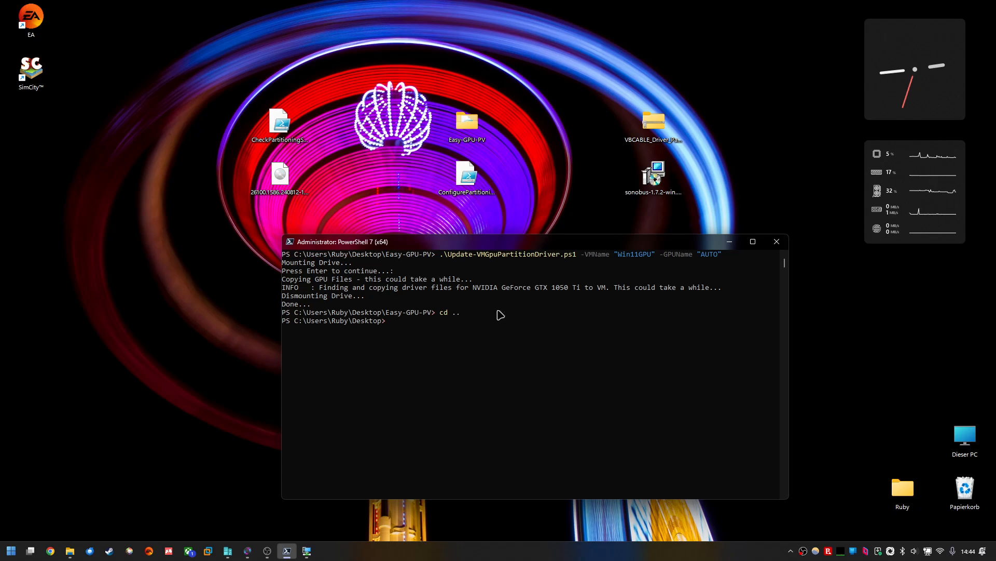
# Step: Run the .\ConfigurePartitioning.ps1 script in PowerShell
pyautogui.write('conf')
pyautogui.press('Tab')
pyautogui.press('Return')
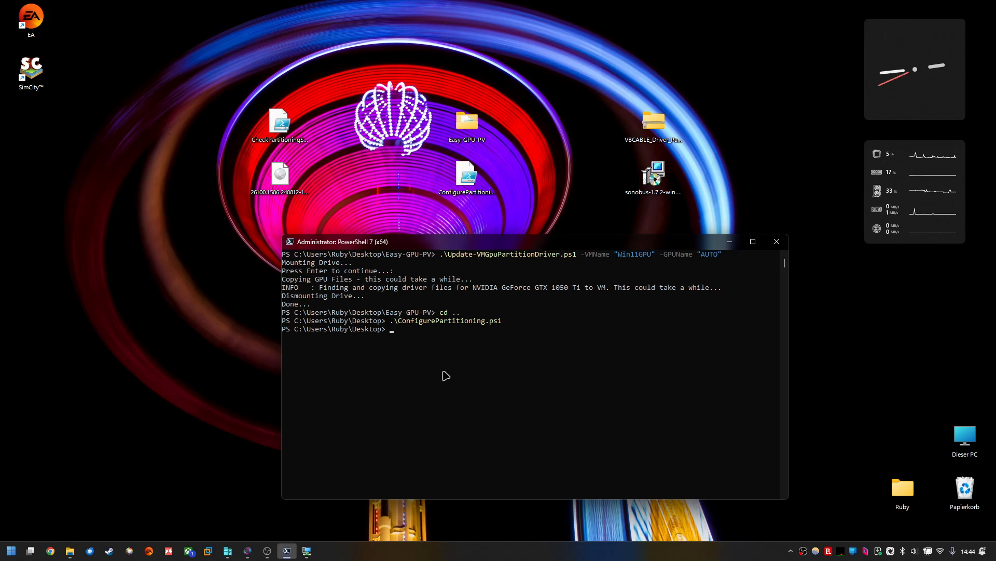
# Step: Minimize PowerShell and start the Win11GPU virtual machine from its connection window
pyautogui.moveTo(519, 247); pyautogui.dragTo(469, 254)
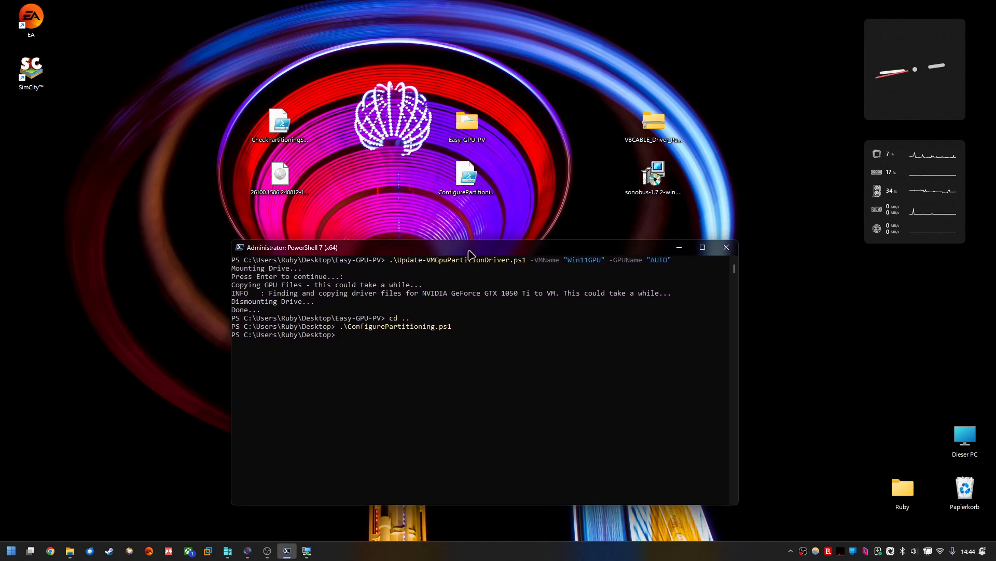
pyautogui.click(679, 248)
pyautogui.click(307, 551)
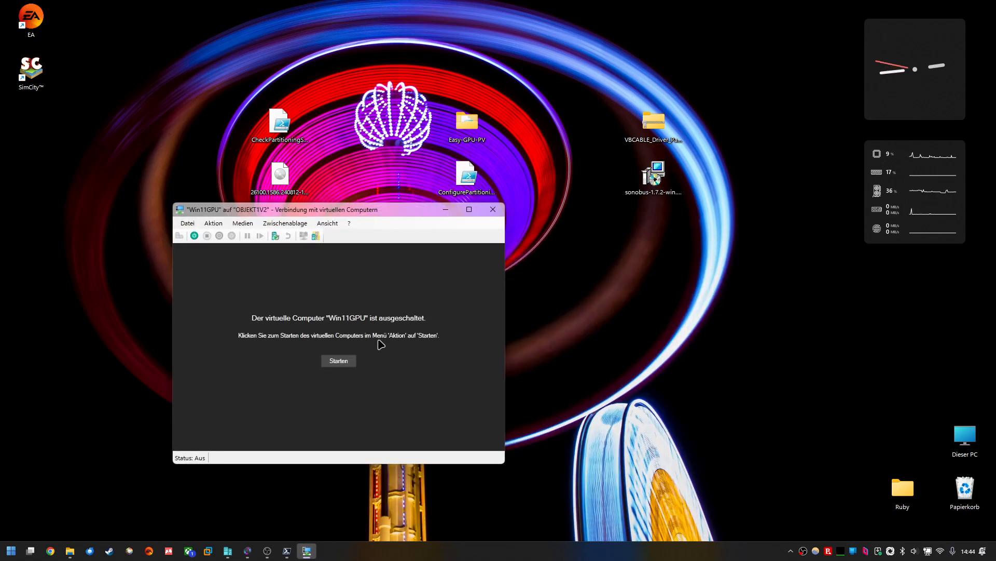
pyautogui.click(339, 360)
pyautogui.moveTo(372, 210); pyautogui.dragTo(454, 47)
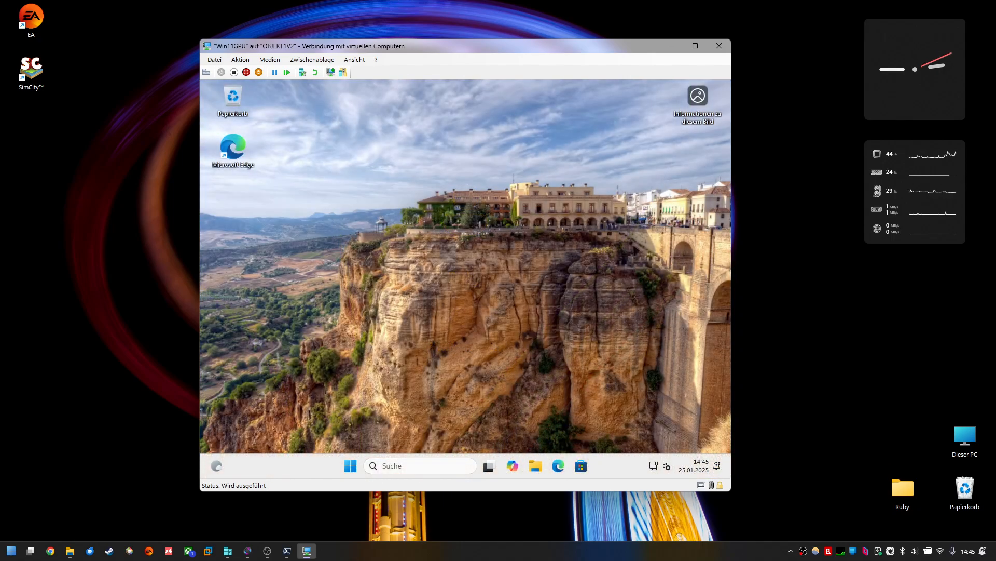
pyautogui.click(351, 465)
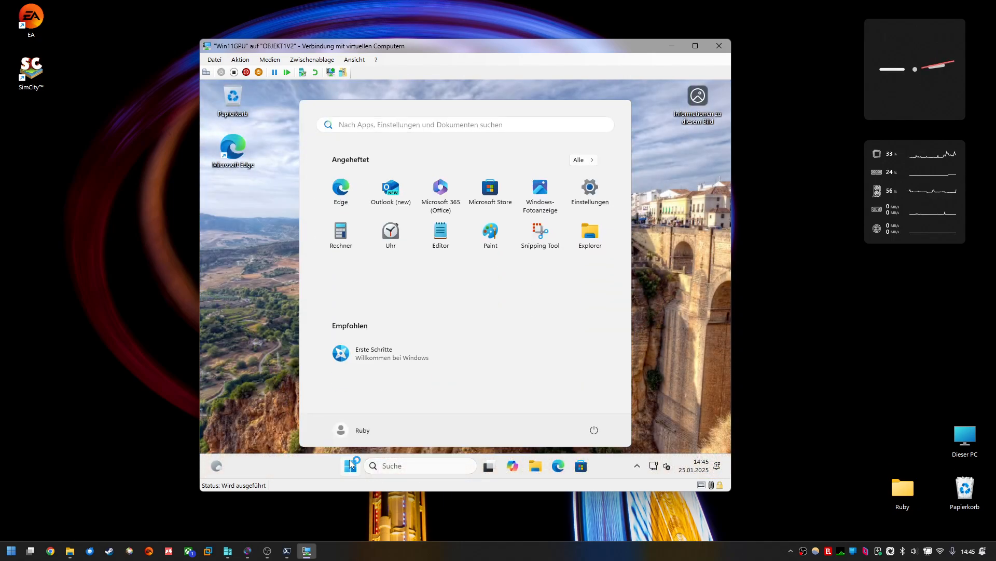
pyautogui.click(351, 464)
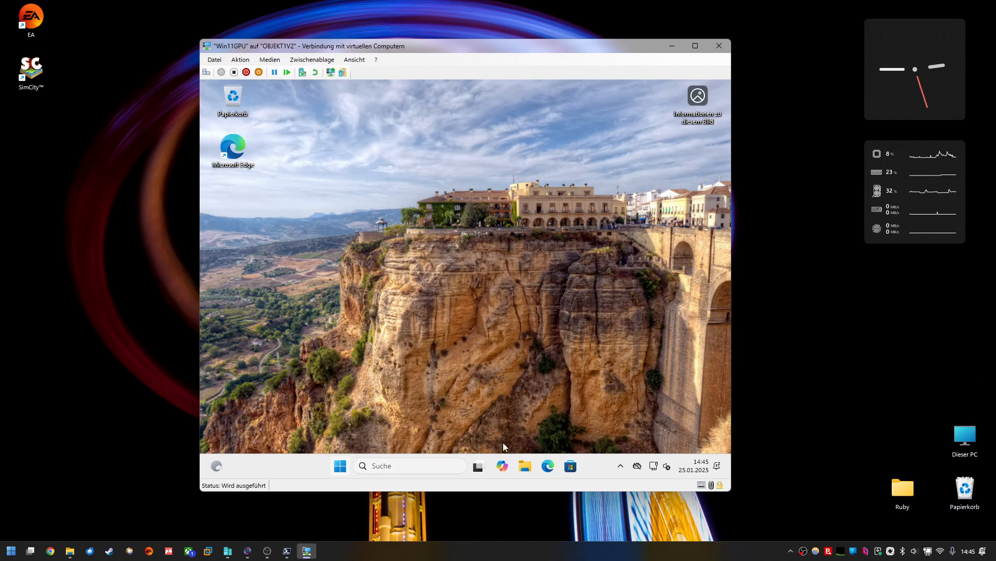
pyautogui.press('super+r')
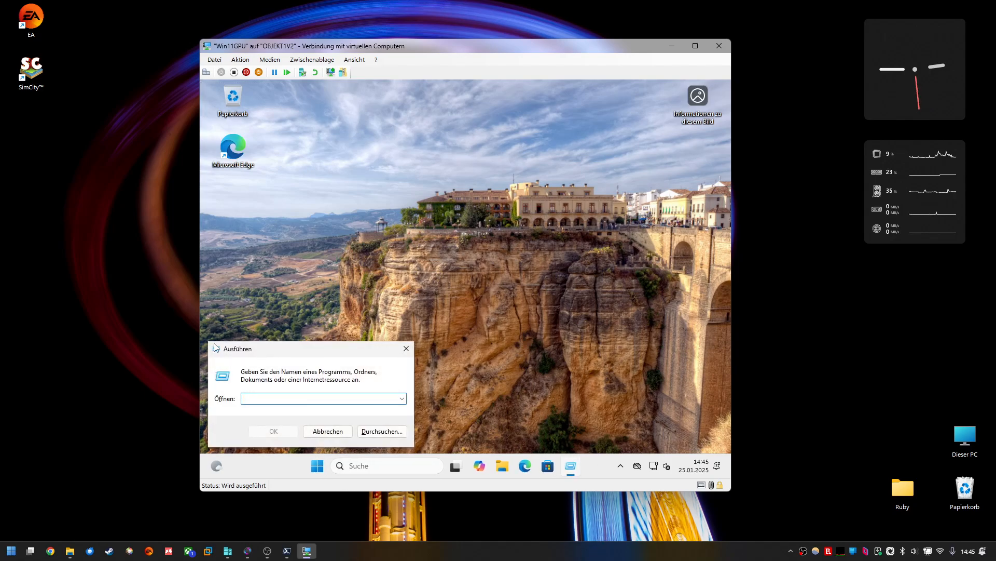
pyautogui.moveTo(220, 347); pyautogui.dragTo(444, 231)
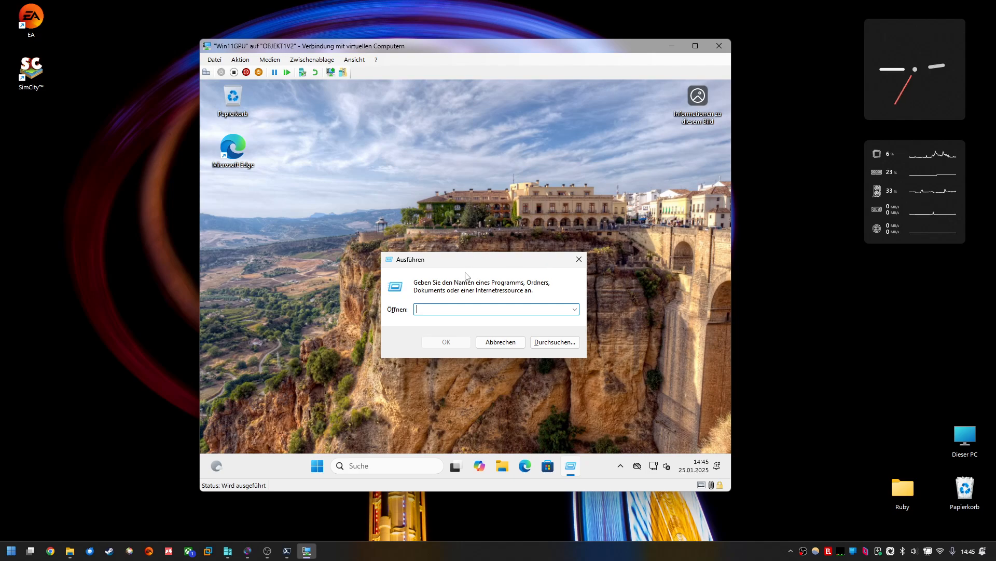
pyautogui.moveTo(465, 276); pyautogui.dragTo(299, 345)
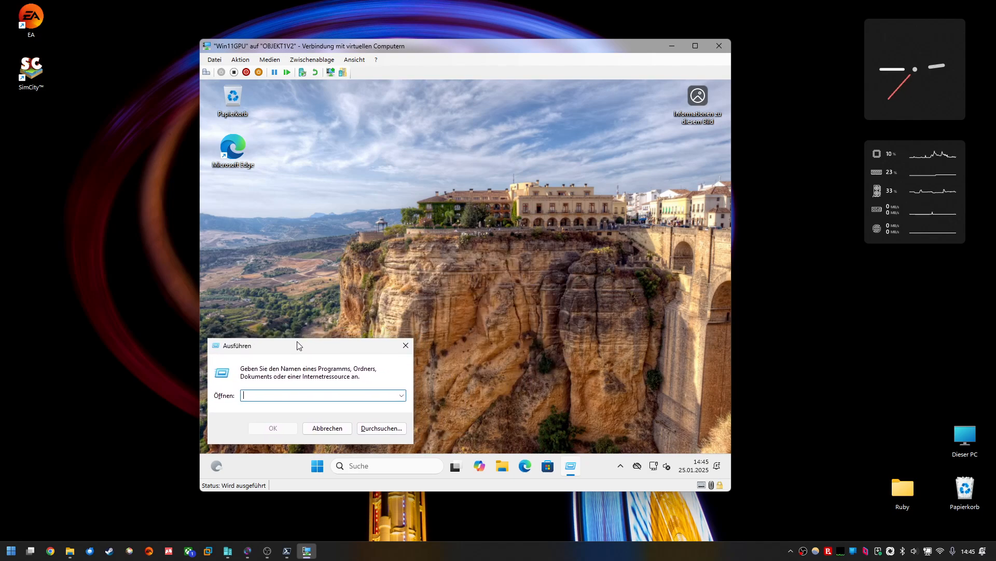
pyautogui.click(408, 347)
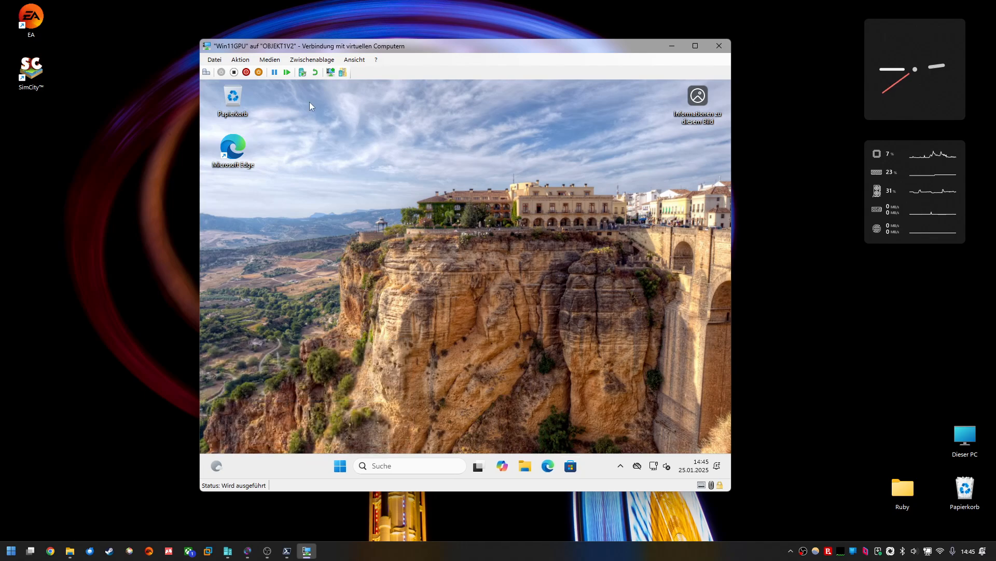
# Step: Turn off the Win11GPU virtual machine and close its connection window
pyautogui.click(211, 61)
pyautogui.click(248, 55)
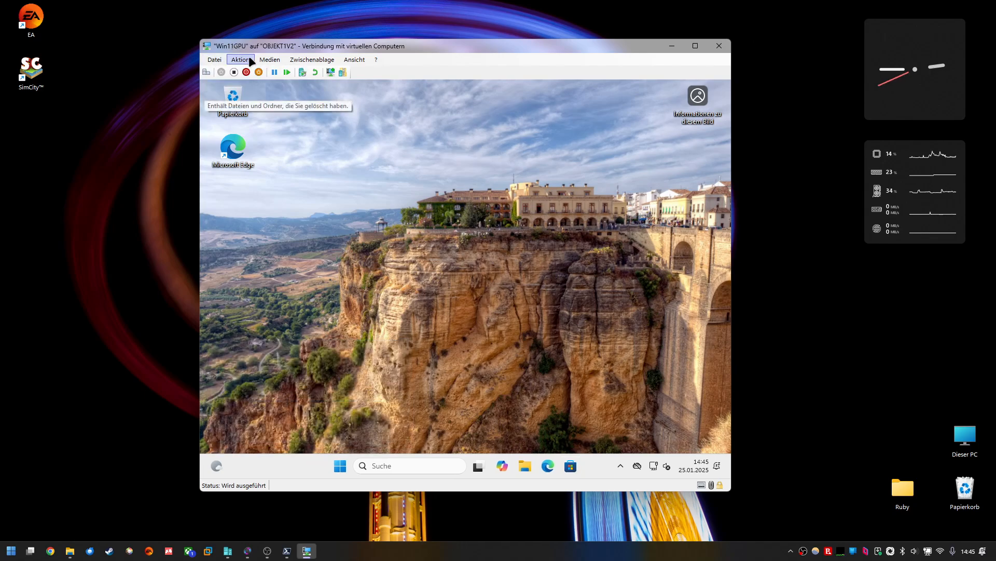
pyautogui.click(234, 72)
pyautogui.click(453, 291)
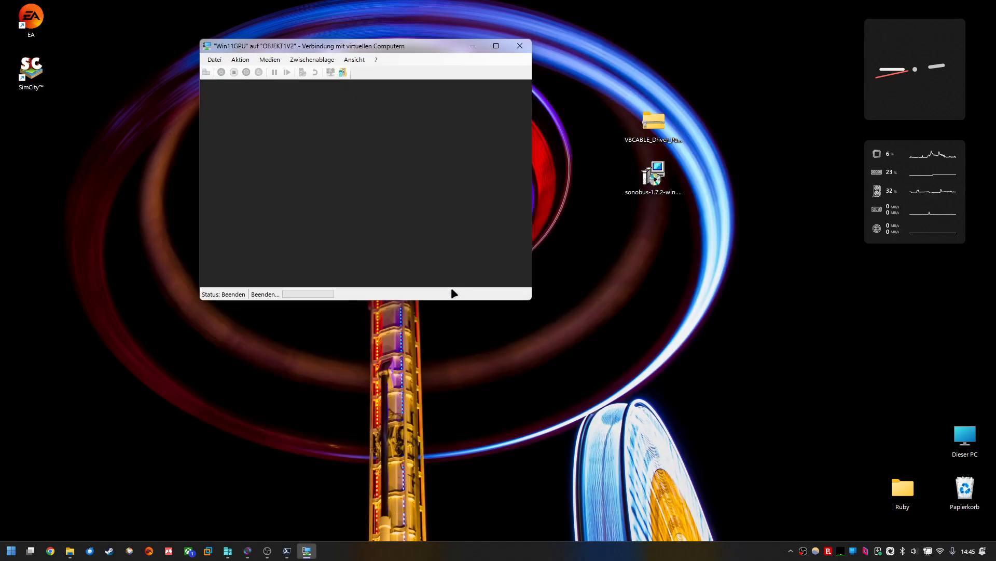
pyautogui.click(521, 47)
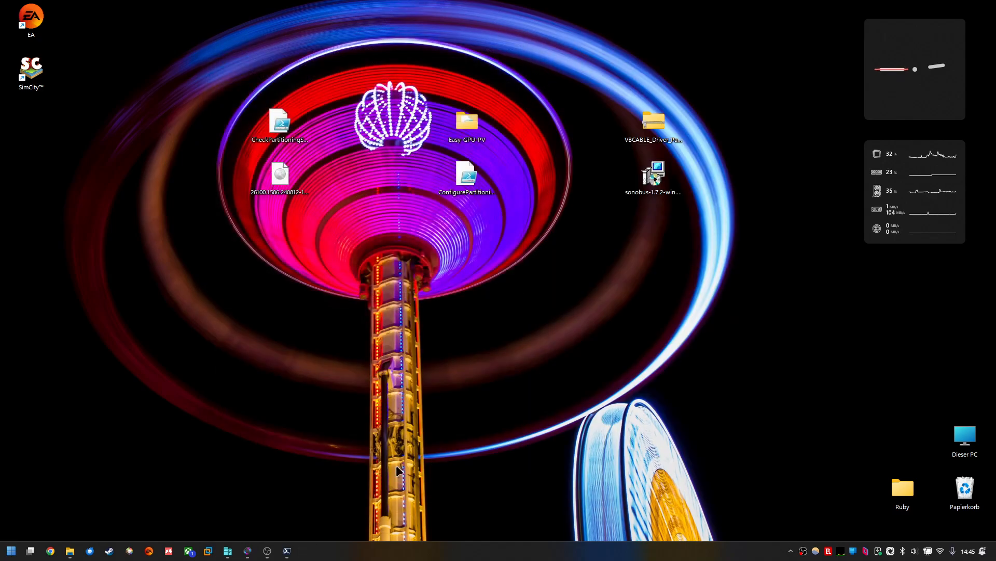
# Step: Connect to the Windows 11 virtual machine from Hyper-V Manager and start it
pyautogui.click(228, 550)
pyautogui.click(179, 190)
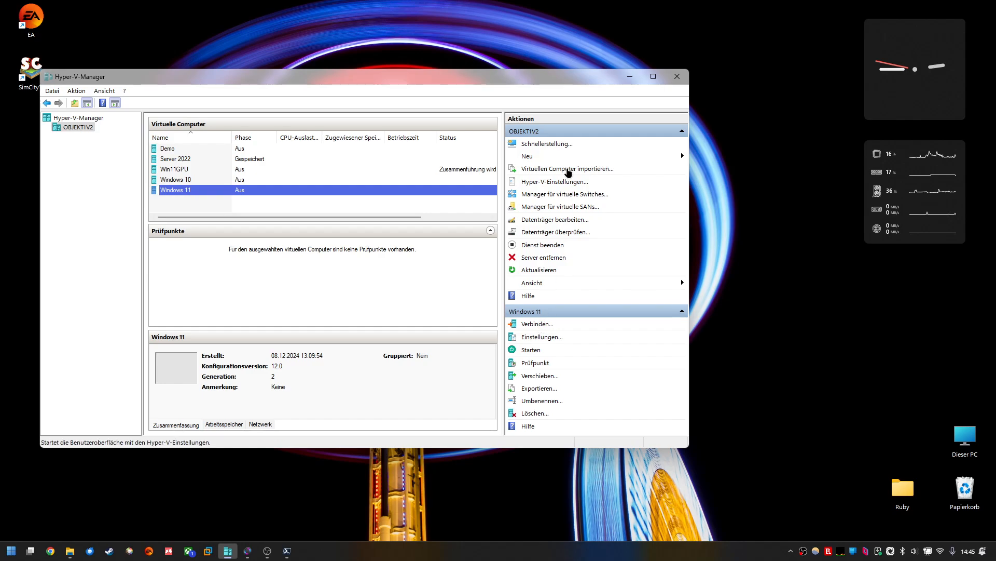
pyautogui.click(678, 76)
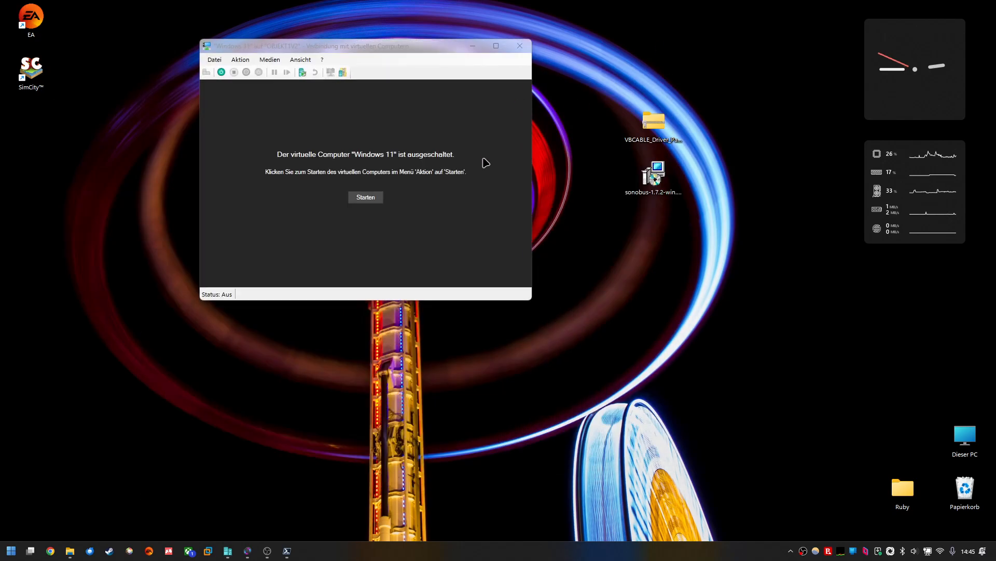
pyautogui.click(380, 200)
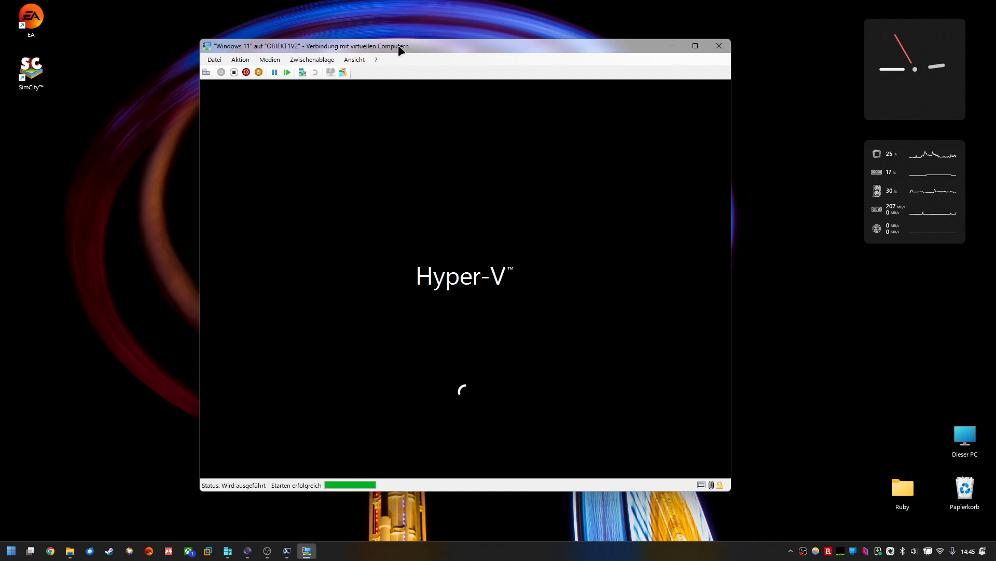
# Step: Turn off the Windows 11 virtual machine and close its connection window
pyautogui.click(234, 72)
pyautogui.click(466, 290)
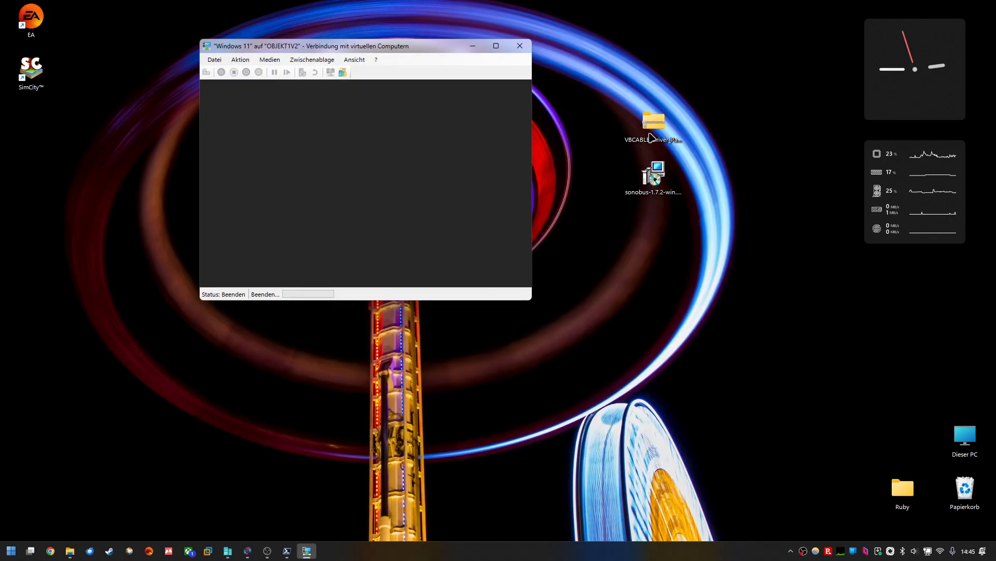
pyautogui.click(520, 46)
# Step: Start the Windows 10 virtual machine from Hyper-V Manager and connect to its desktop
pyautogui.click(228, 551)
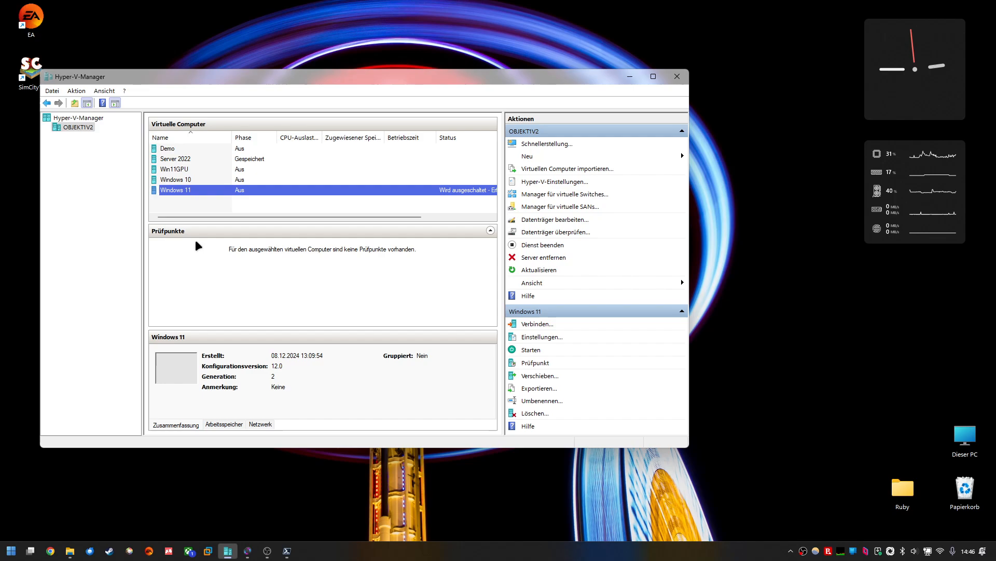
pyautogui.click(175, 181)
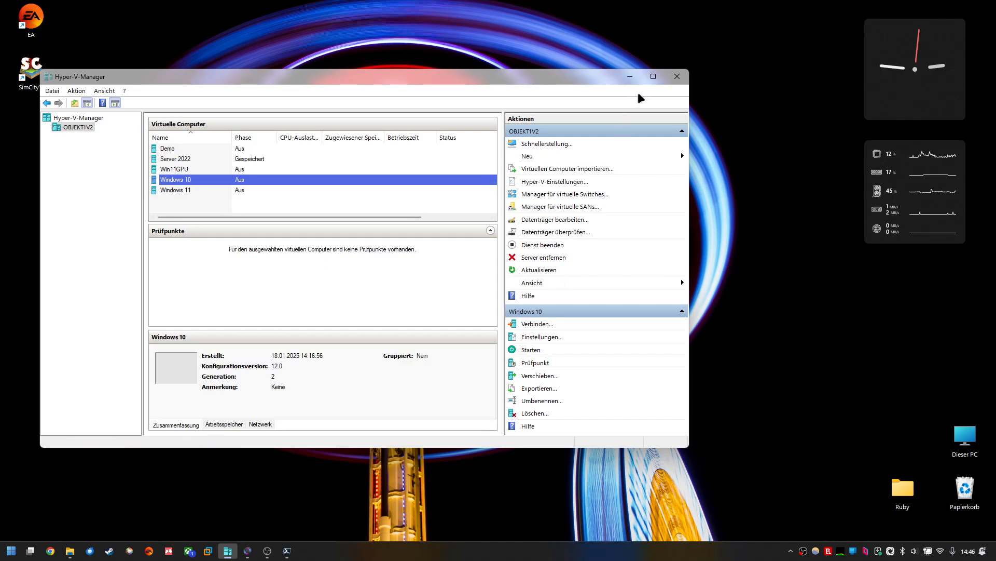
pyautogui.click(630, 78)
pyautogui.click(367, 196)
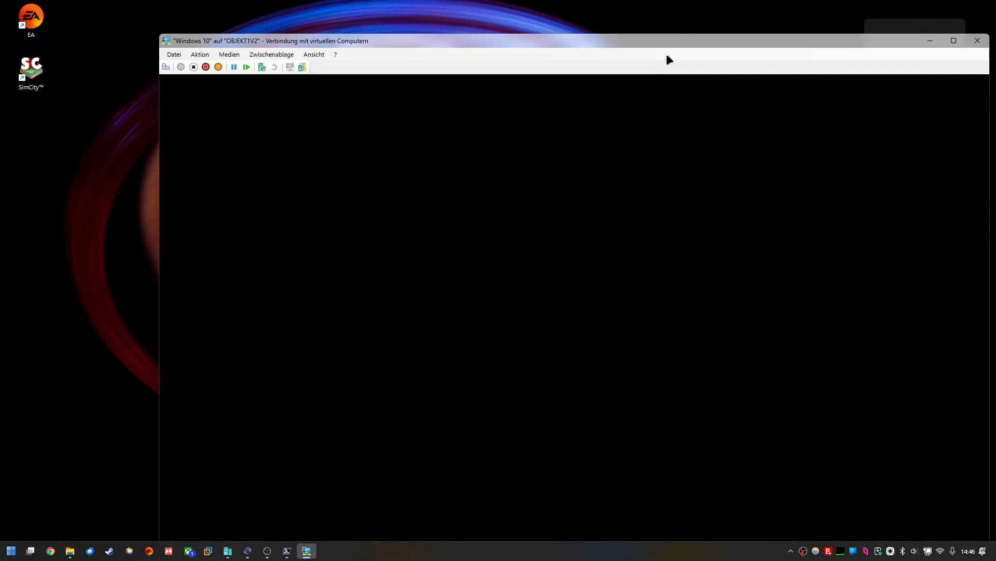
pyautogui.moveTo(659, 41); pyautogui.dragTo(599, 14)
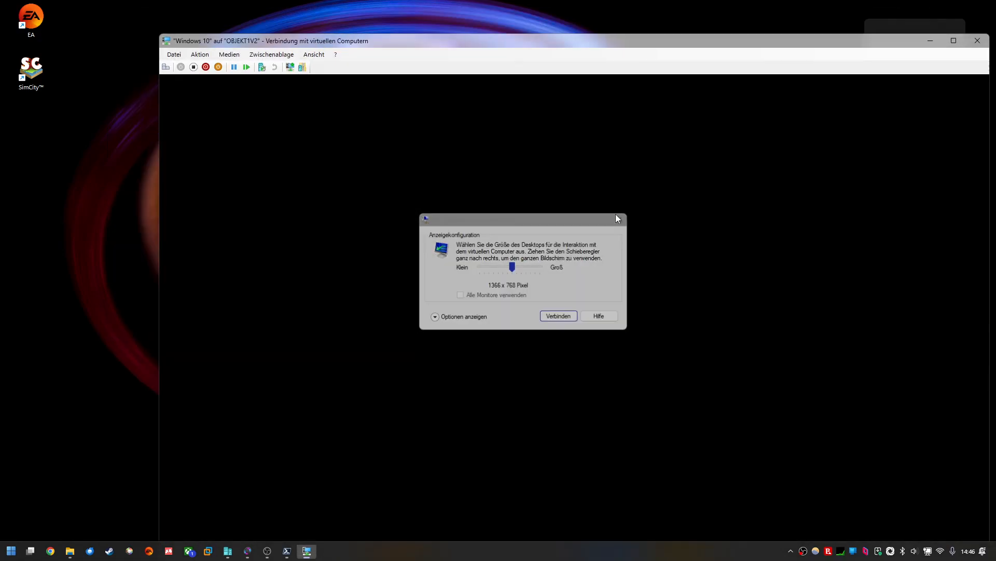
pyautogui.click(620, 218)
pyautogui.moveTo(547, 40); pyautogui.dragTo(488, 16)
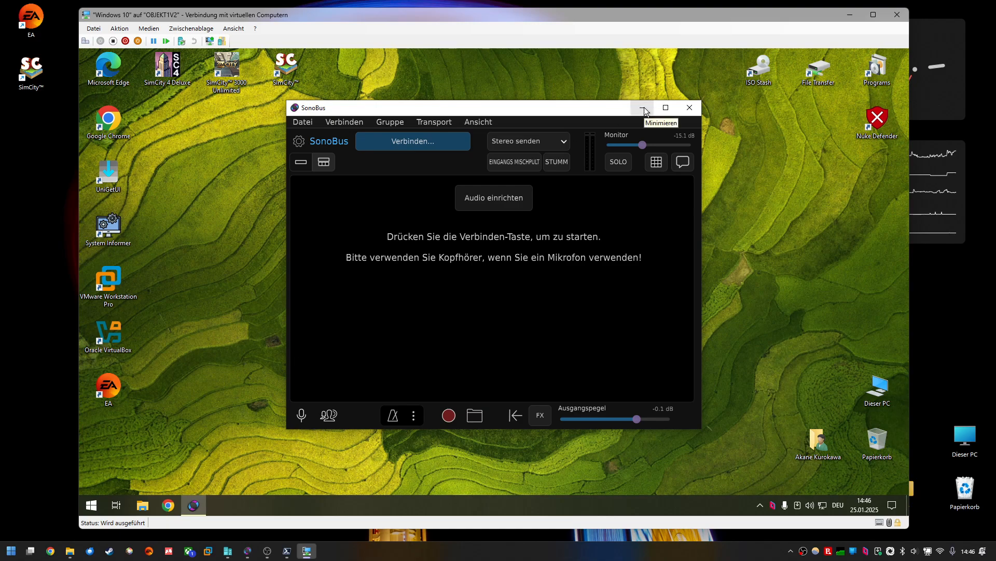
# Step: Minimize the SonoBus window inside the Windows 10 virtual machine
pyautogui.click(644, 109)
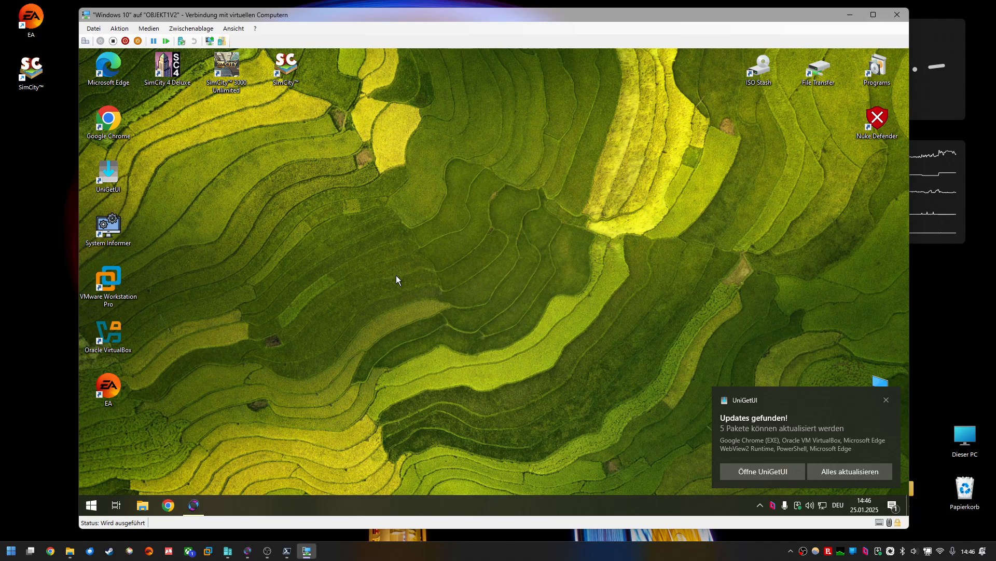
pyautogui.click(92, 505)
pyautogui.click(410, 287)
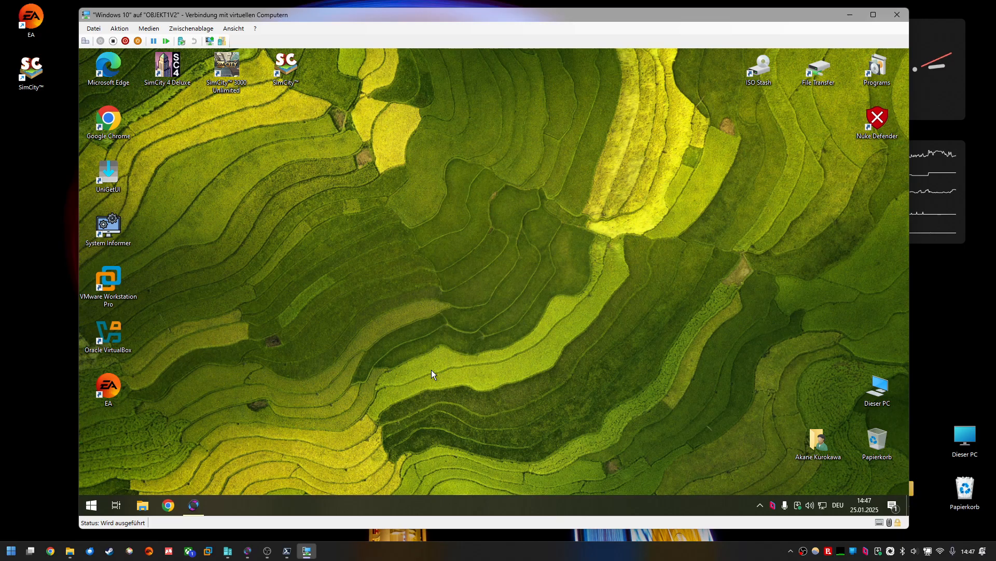
# Step: Run dxdiag in the Windows 10 VM, inspect the display device on the Wiedergabe tab, and close it
pyautogui.press('super+r')
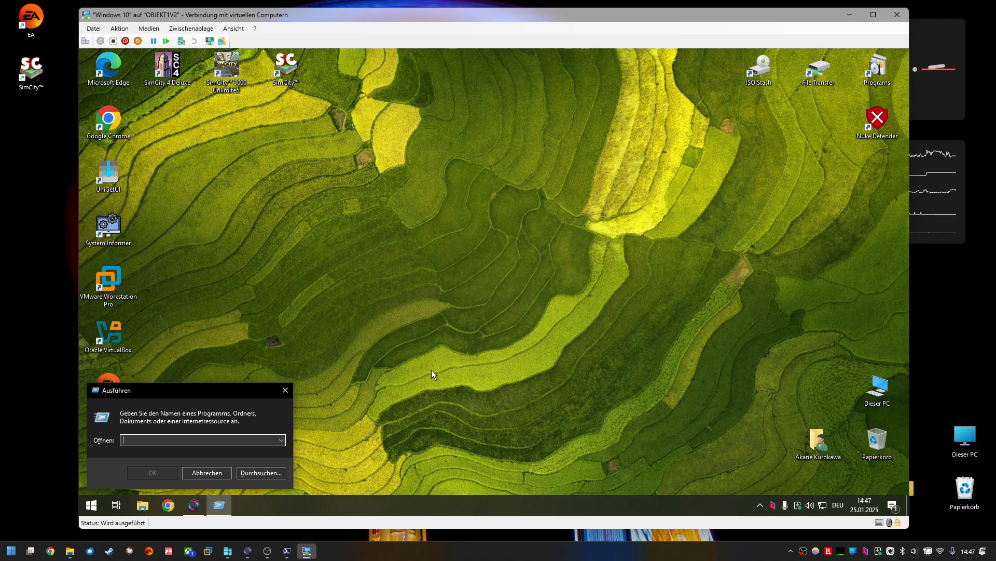
pyautogui.write('dx')
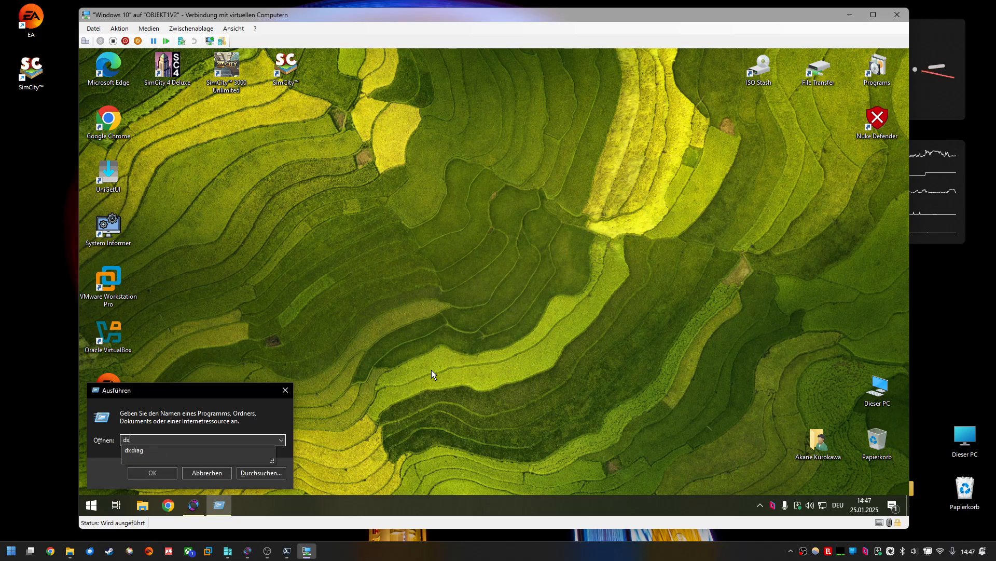
pyautogui.press('Down')
pyautogui.press('Return')
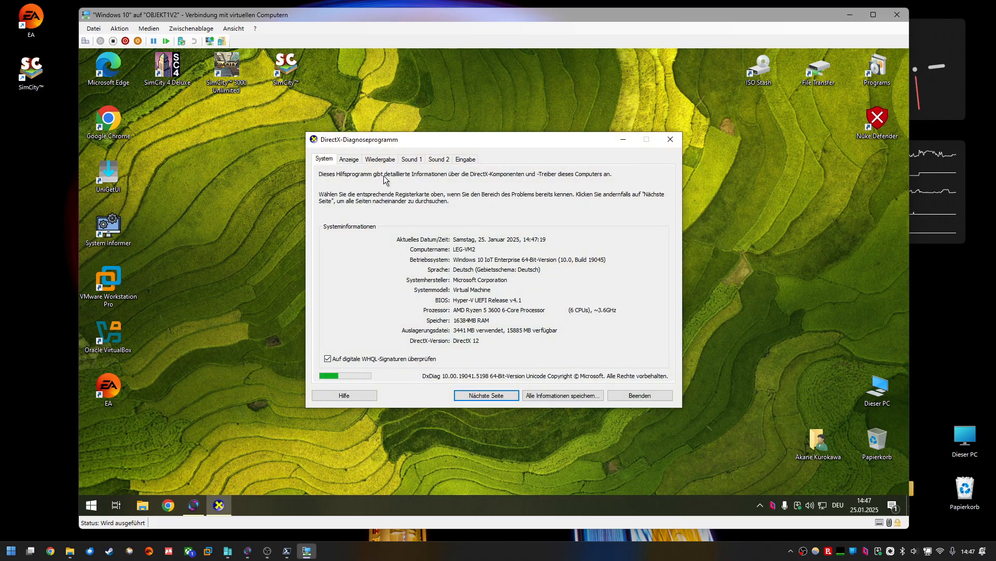
pyautogui.click(384, 165)
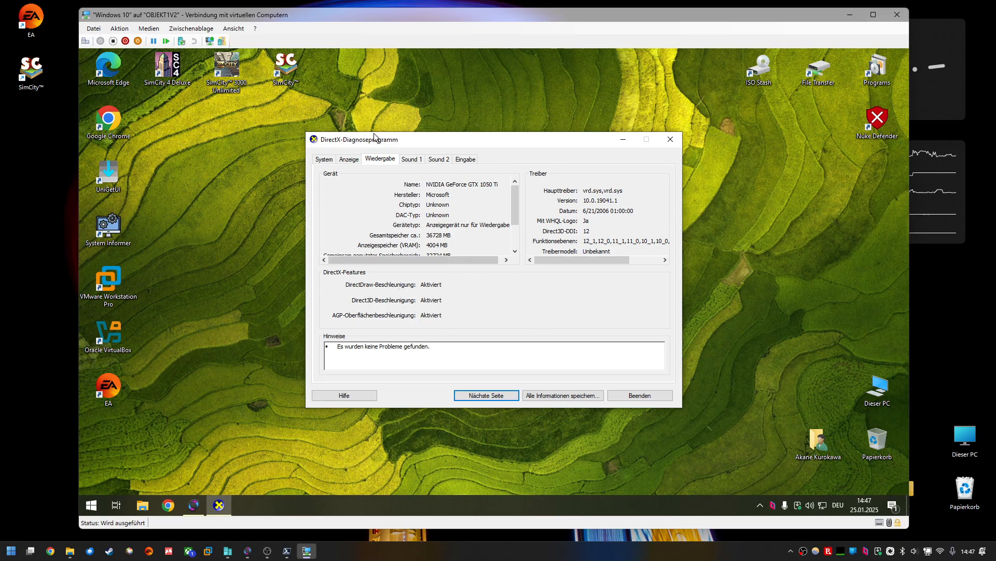
pyautogui.moveTo(482, 147); pyautogui.dragTo(491, 144)
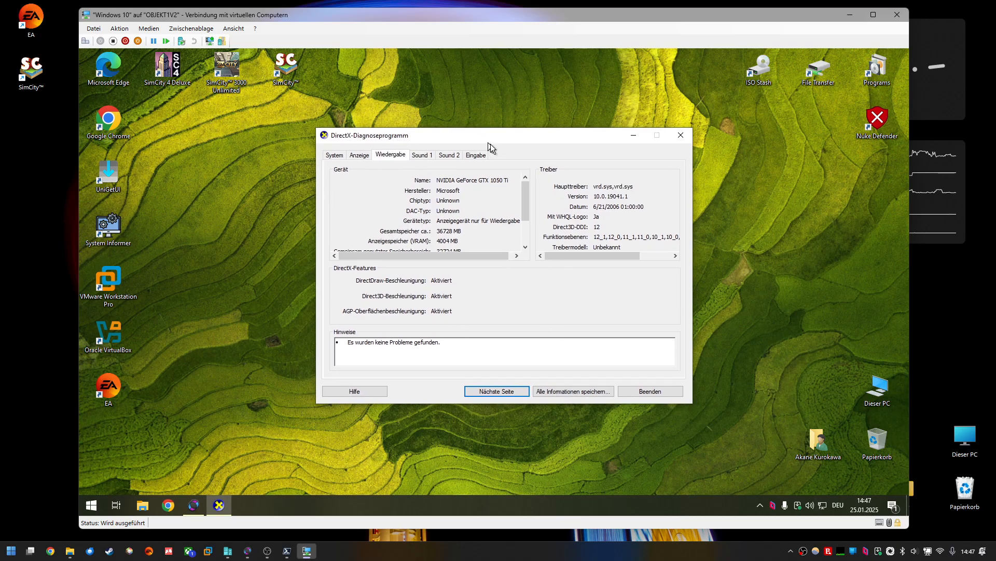
pyautogui.click(678, 135)
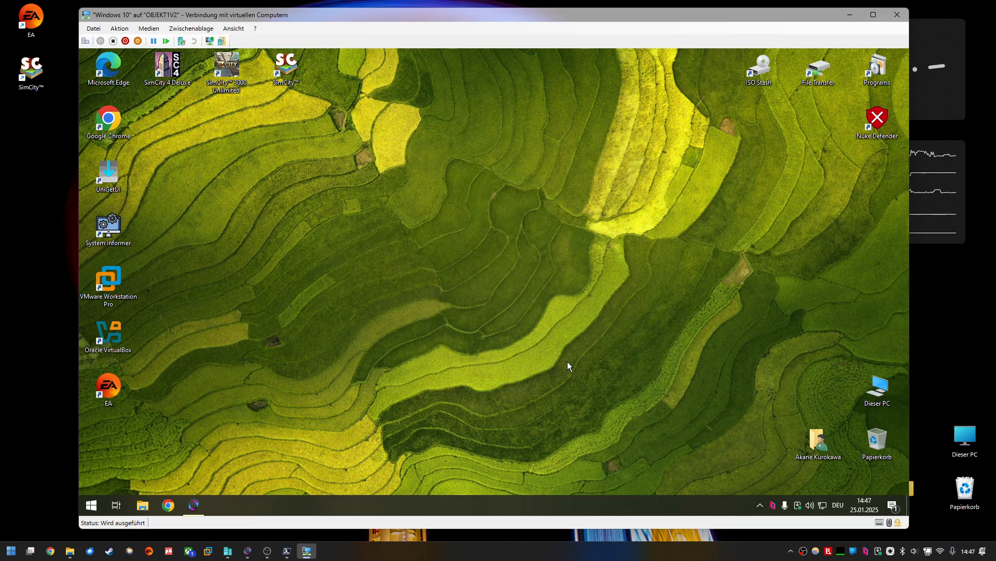
# Step: Open Task Manager in the VM, browse the Leistung performance devices, then close it
pyautogui.rightClick(480, 502)
pyautogui.click(516, 447)
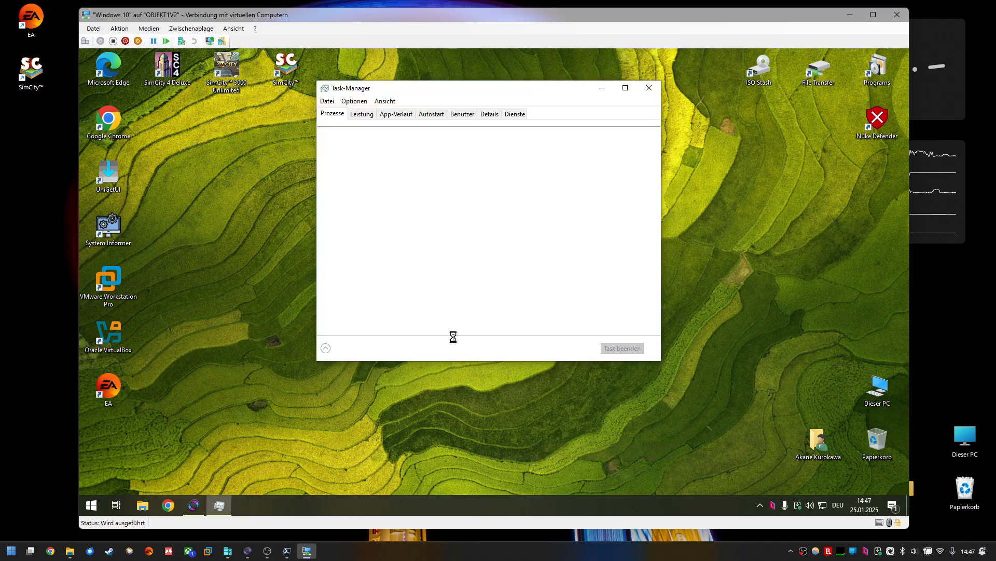
pyautogui.click(359, 115)
pyautogui.moveTo(415, 87); pyautogui.dragTo(412, 111)
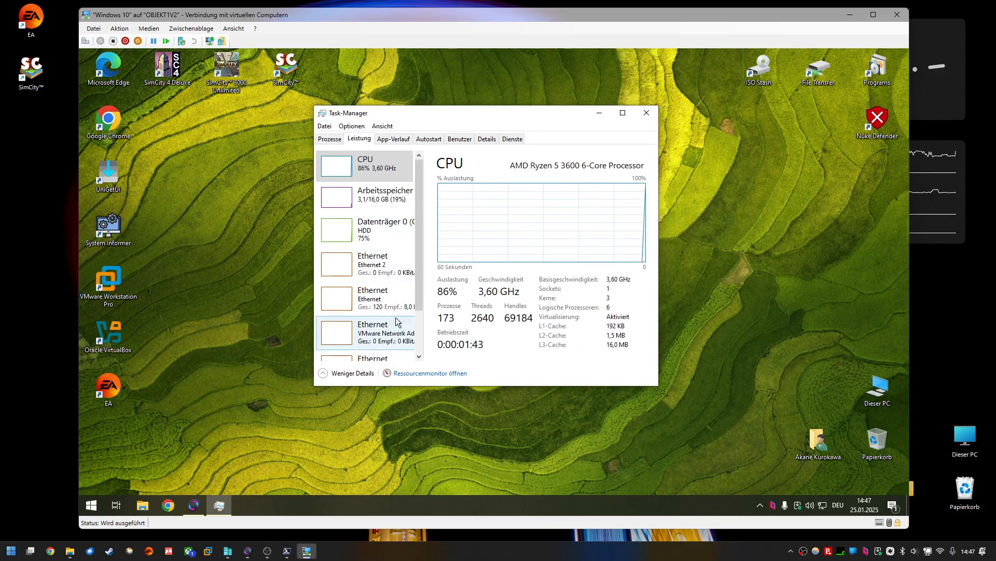
pyautogui.scroll(-3, 419, 311)
pyautogui.scroll(5, 405, 239)
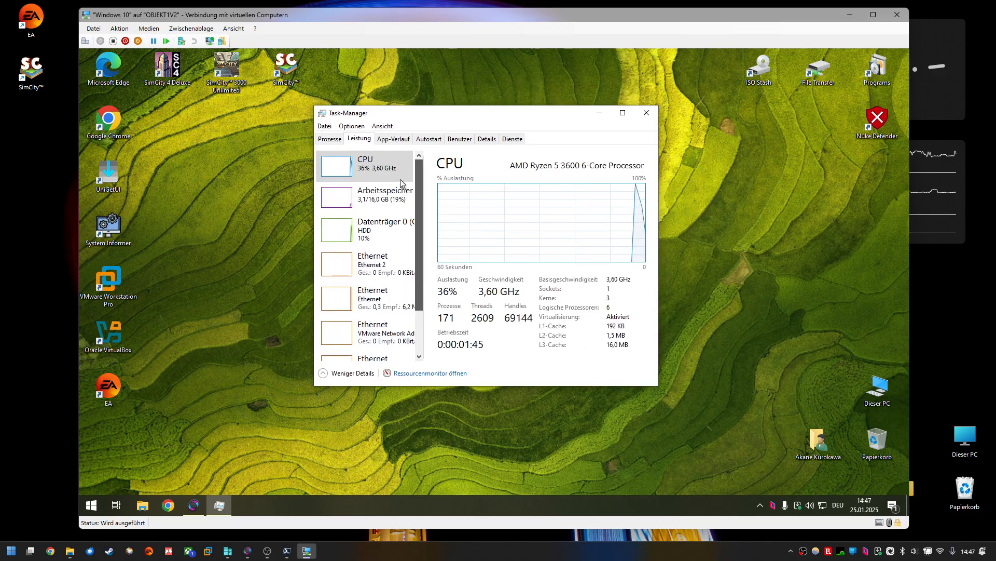
pyautogui.scroll(-2, 400, 224)
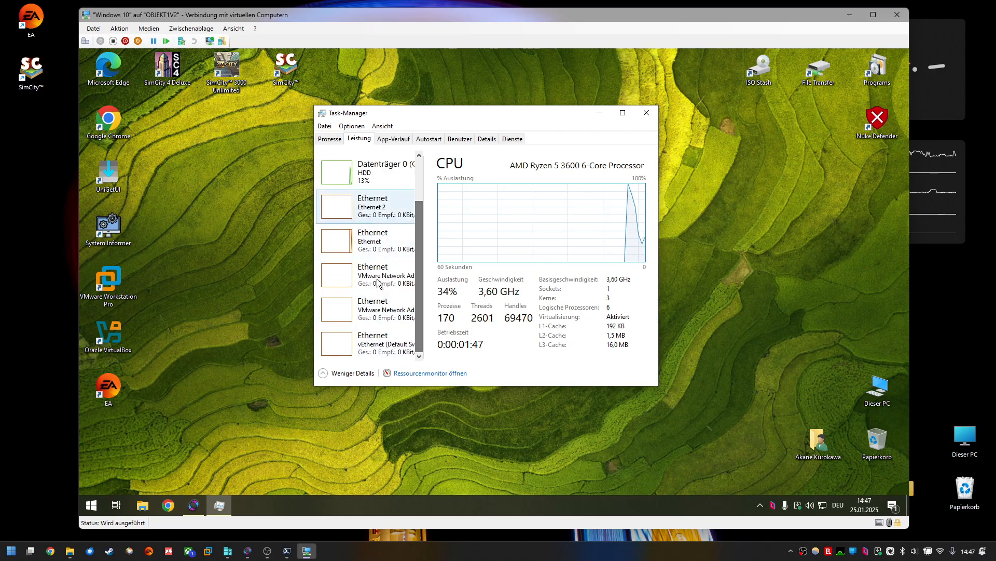
pyautogui.moveTo(430, 109); pyautogui.dragTo(418, 137)
pyautogui.click(317, 167)
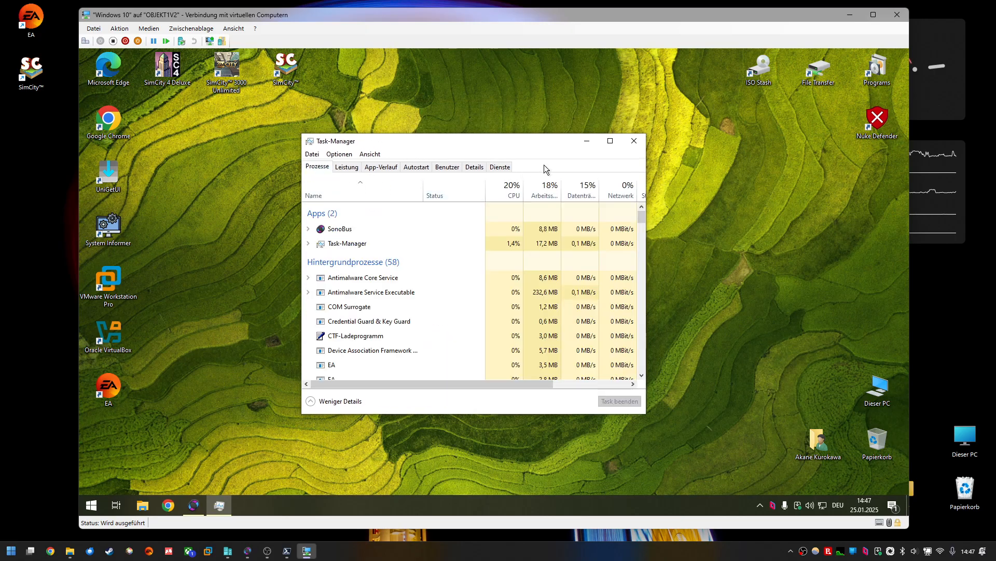
pyautogui.click(634, 141)
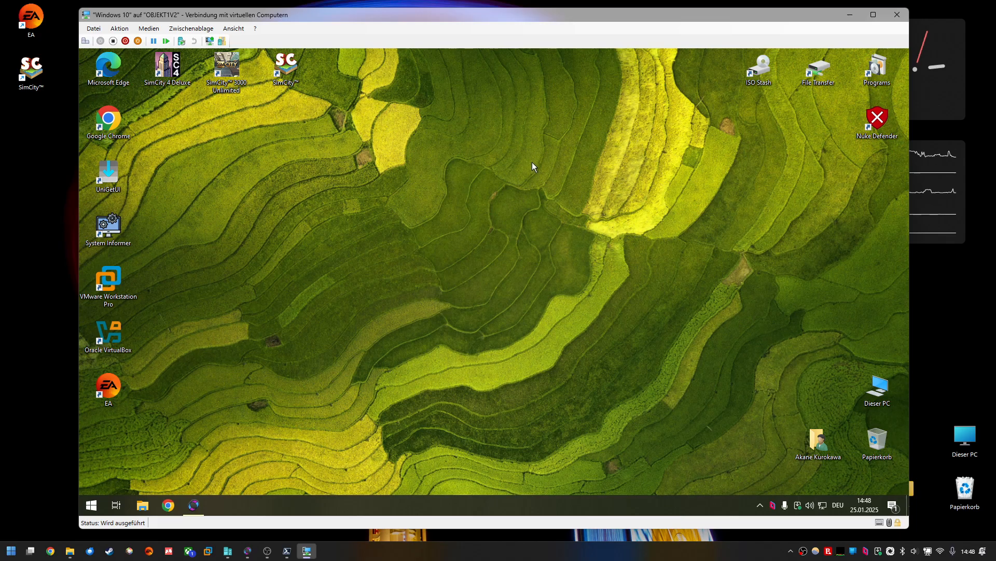
# Step: Launch Minecraft from the full program list in the virtual machine's Start menu
pyautogui.moveTo(312, 148); pyautogui.dragTo(689, 421)
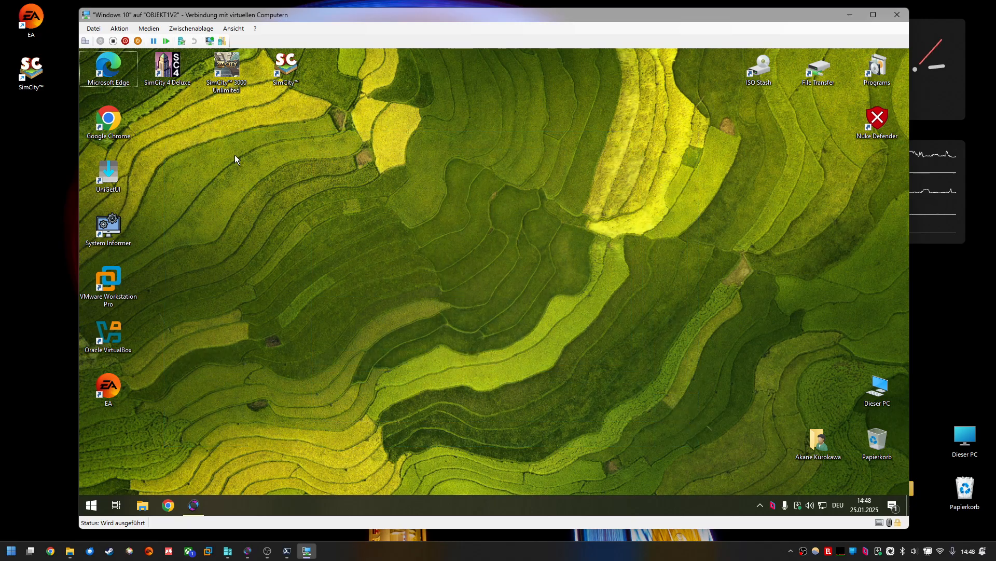
pyautogui.click(92, 505)
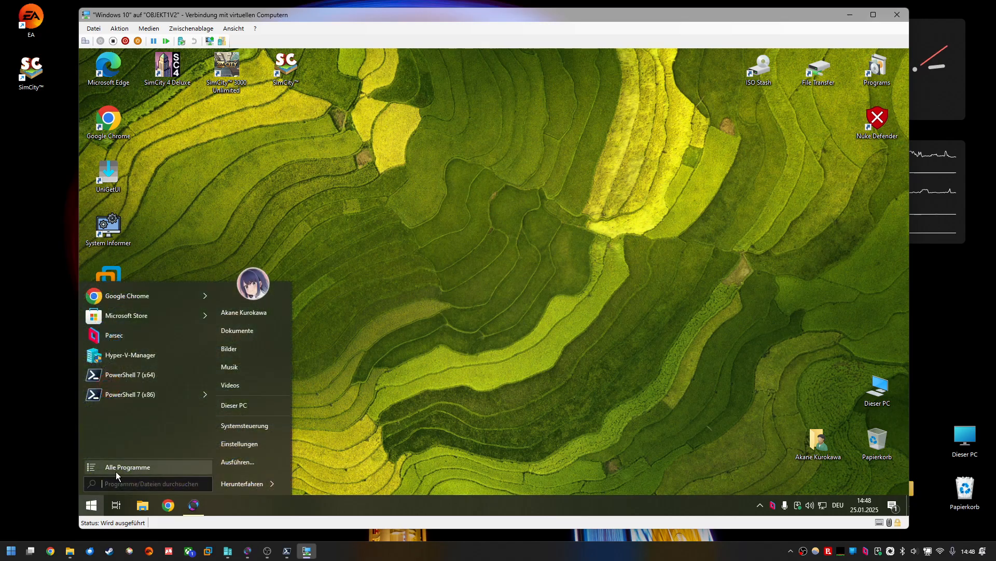
pyautogui.click(116, 471)
pyautogui.scroll(-3, 164, 333)
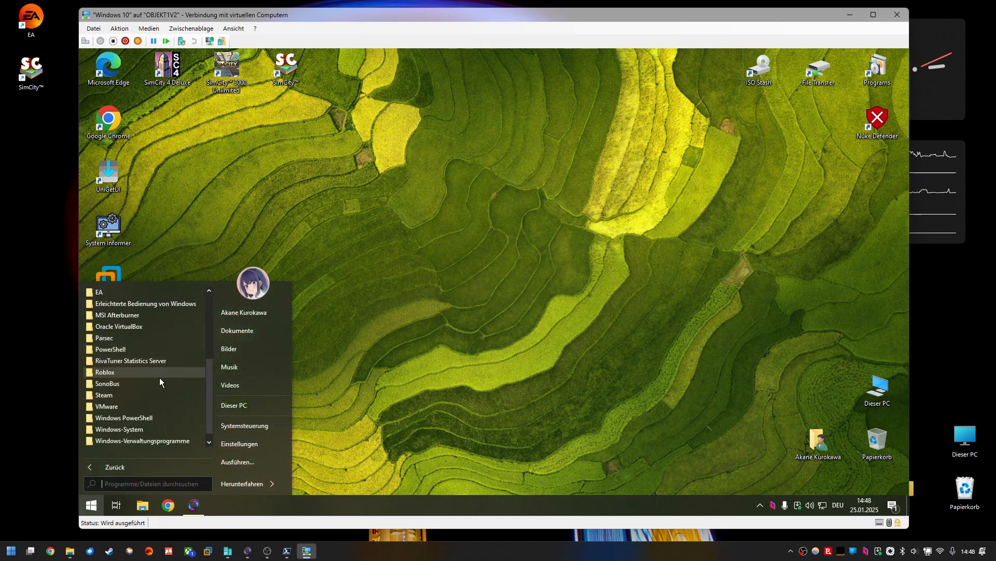
pyautogui.scroll(2, 161, 380)
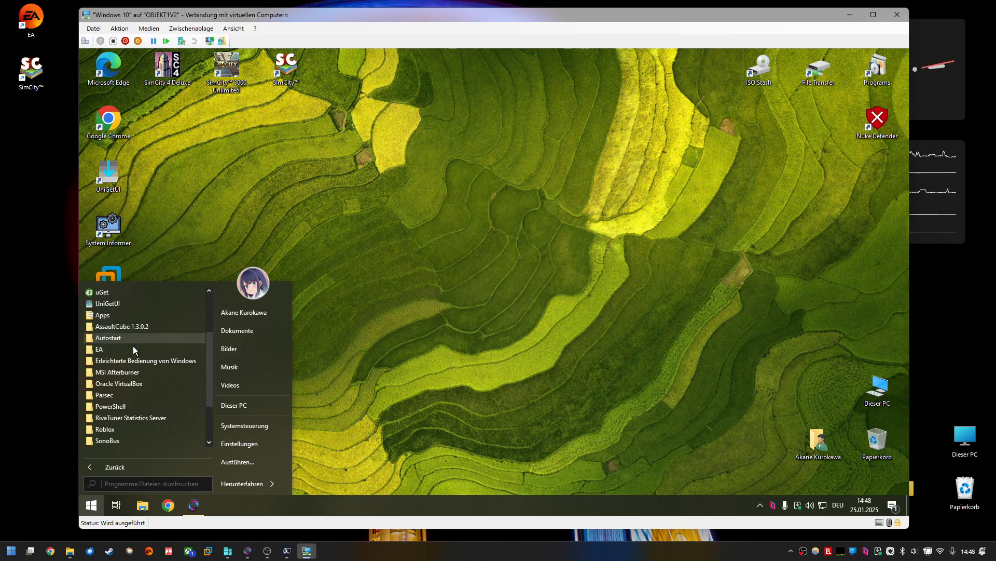
pyautogui.click(112, 315)
pyautogui.scroll(-4, 125, 350)
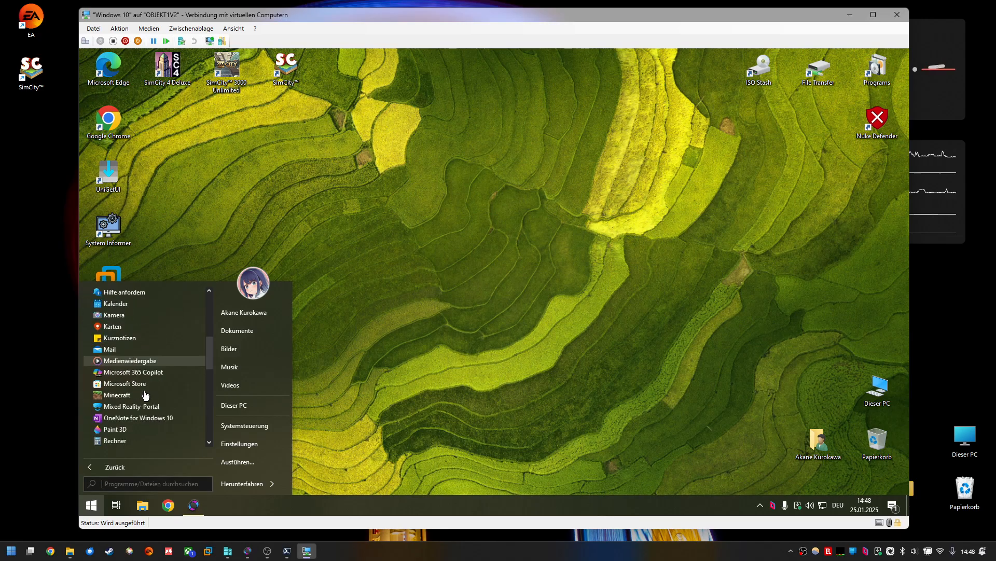
pyautogui.click(99, 362)
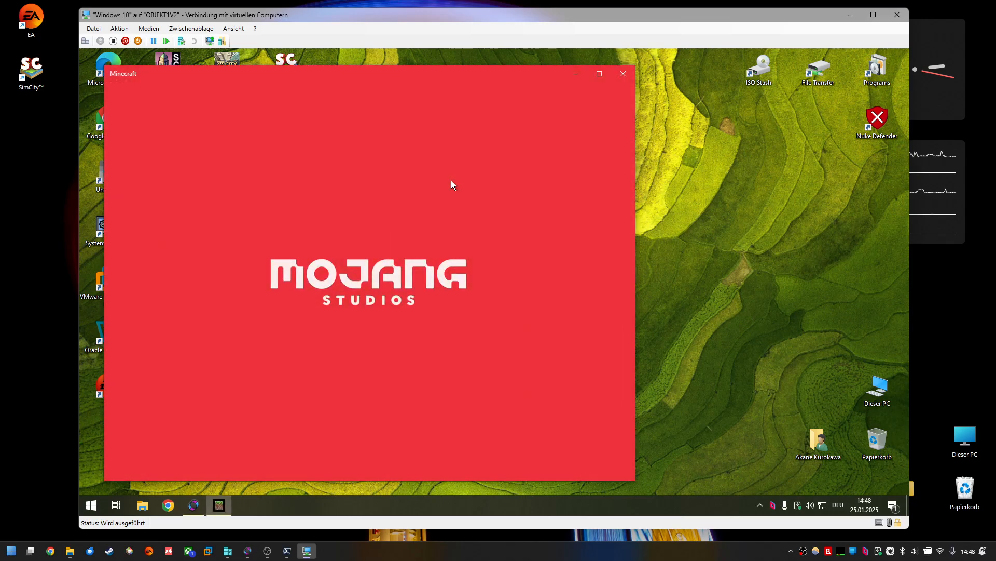
# Step: Maximize the Minecraft window and start playing the existing world blueteeth devais
pyautogui.click(598, 74)
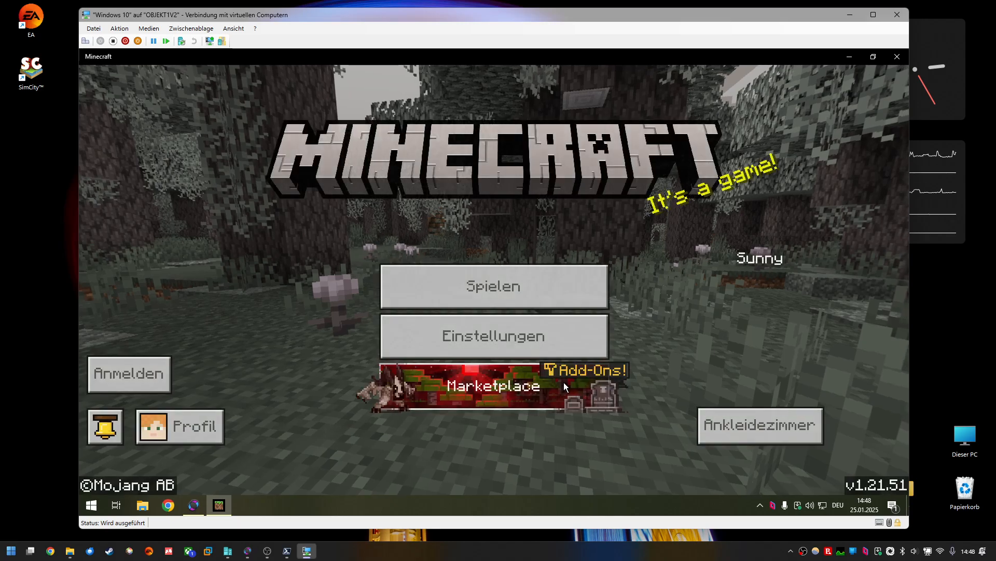
pyautogui.click(516, 279)
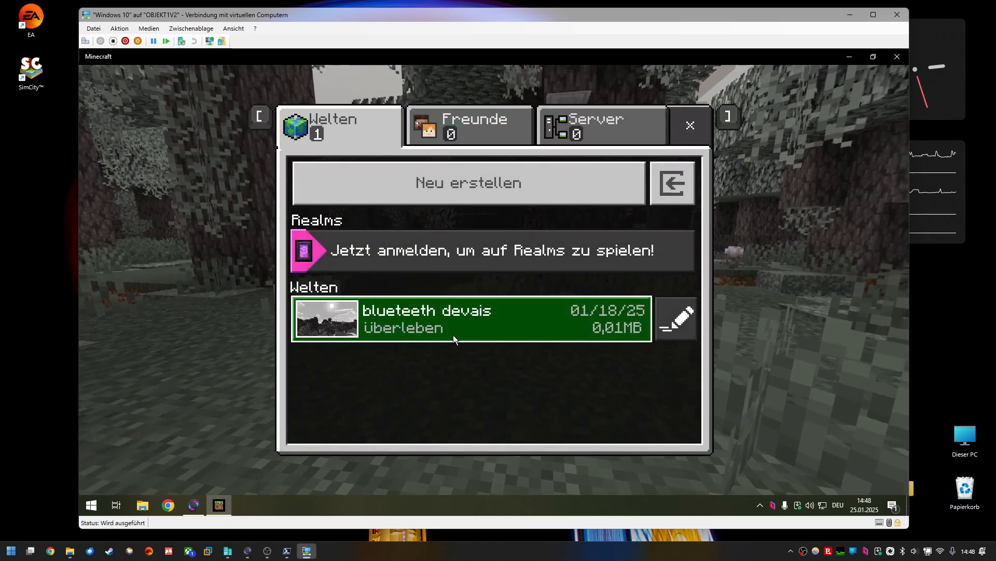
pyautogui.click(597, 341)
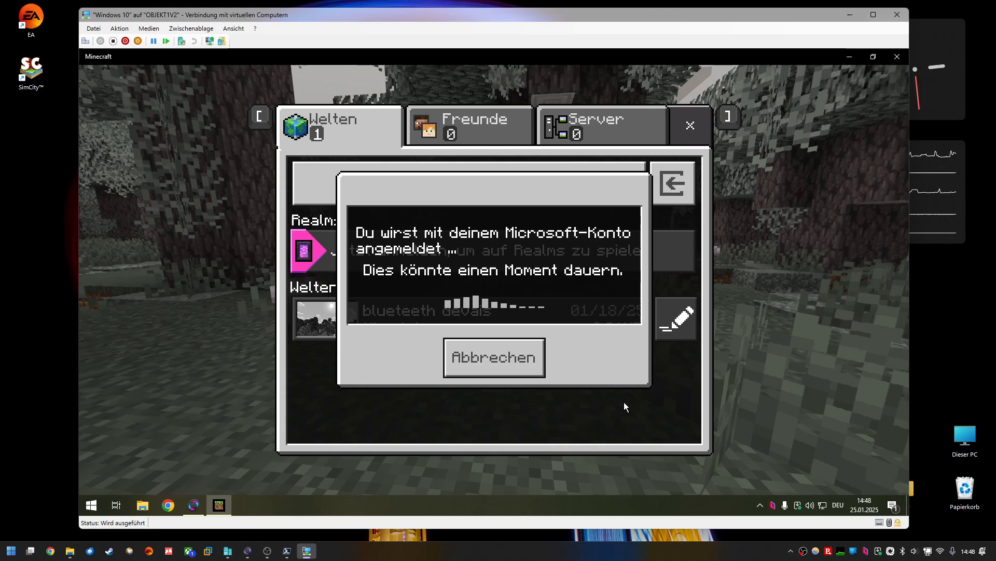
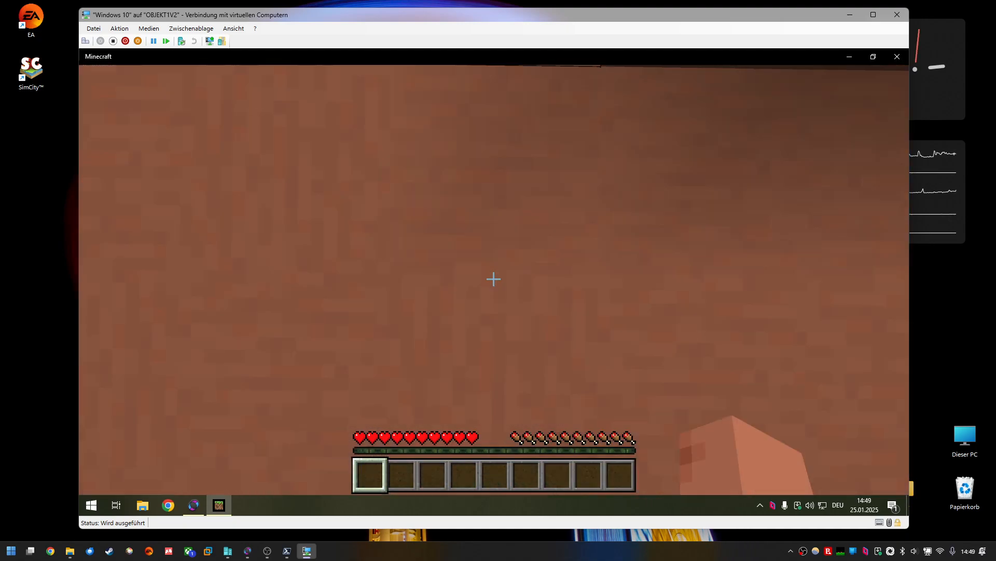
# Step: Walk and jump through the Minecraft world to test how smoothly the game renders in the VM
pyautogui.press('w')
pyautogui.press('space')
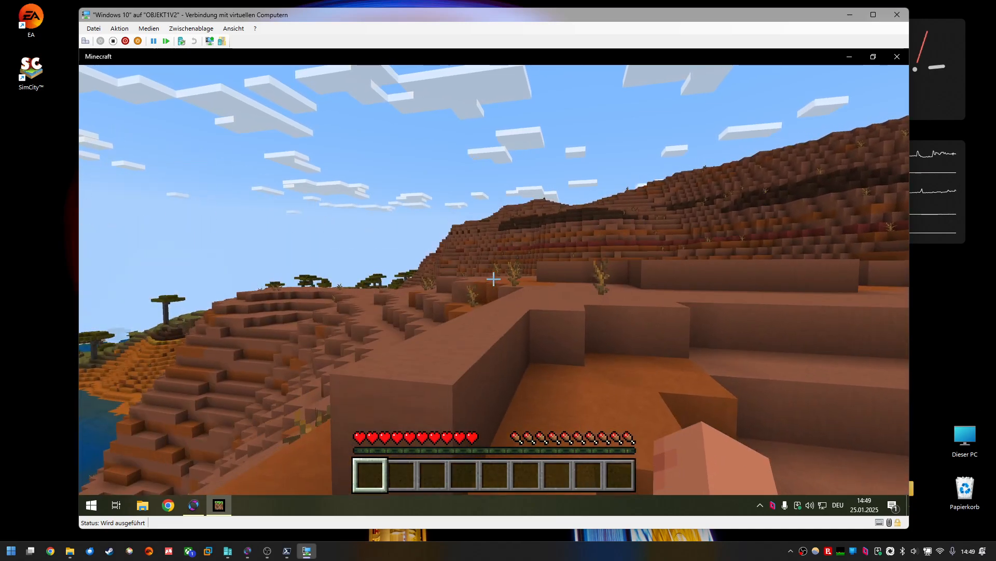
pyautogui.press('w')
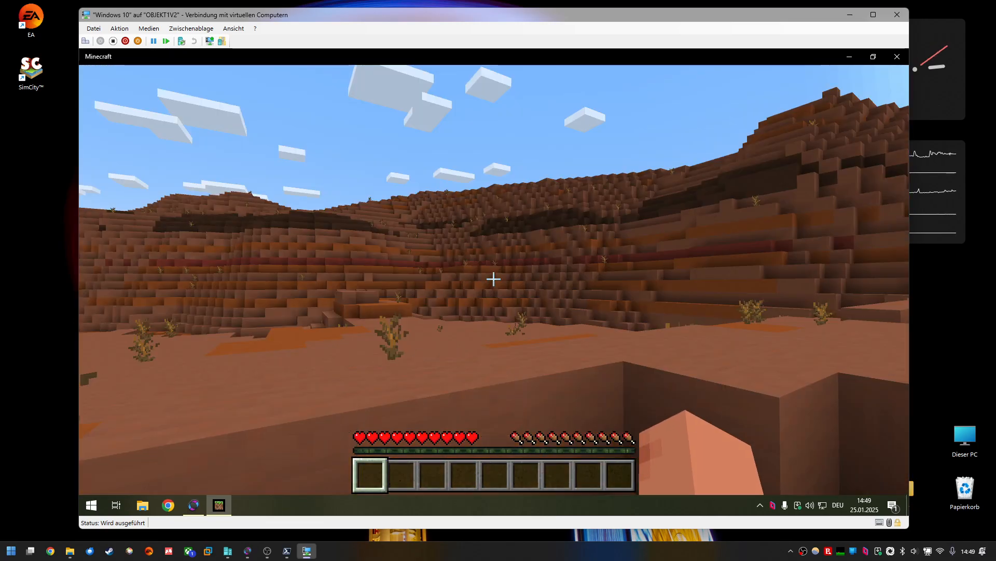
pyautogui.press('w')
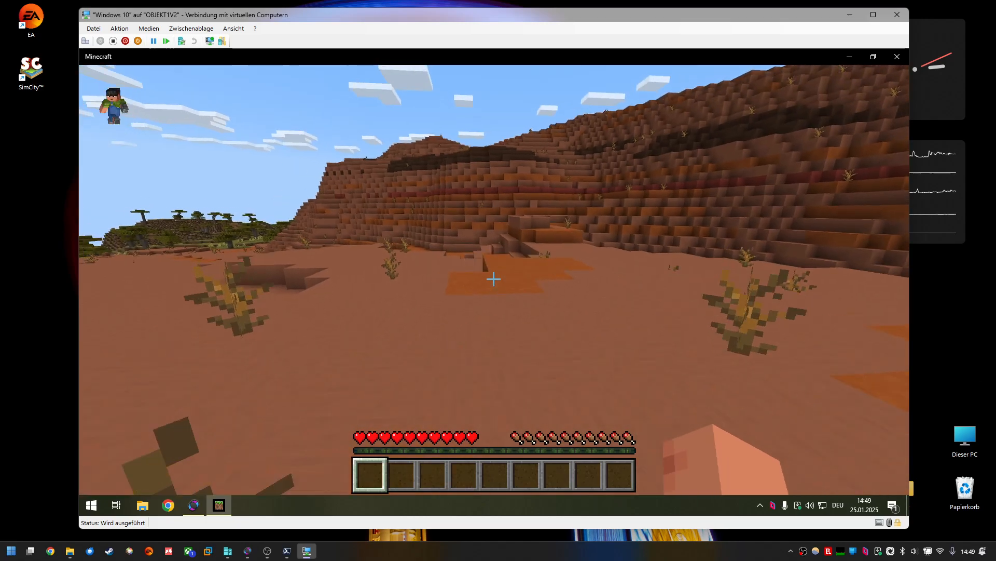
pyautogui.press('w')
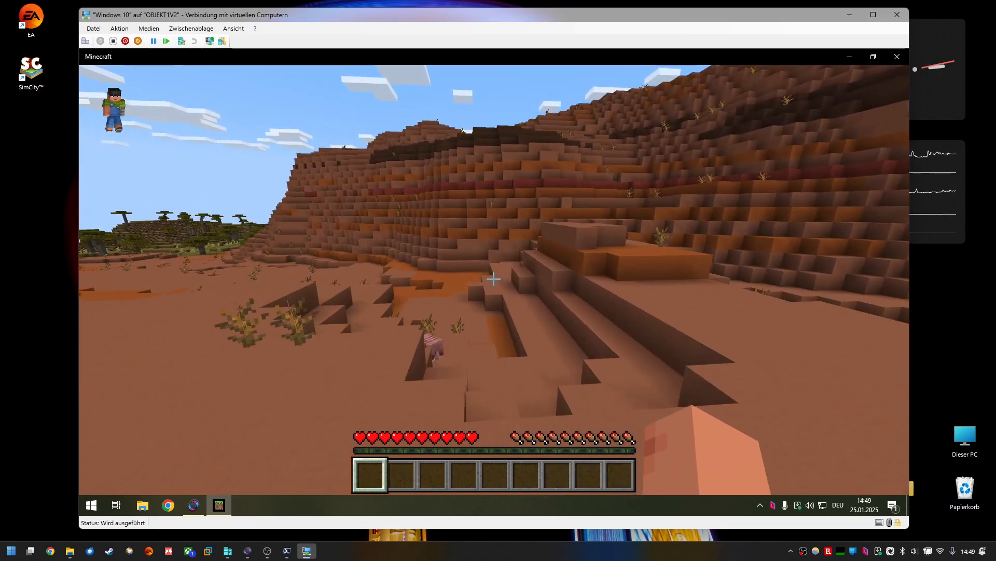
pyautogui.press('w')
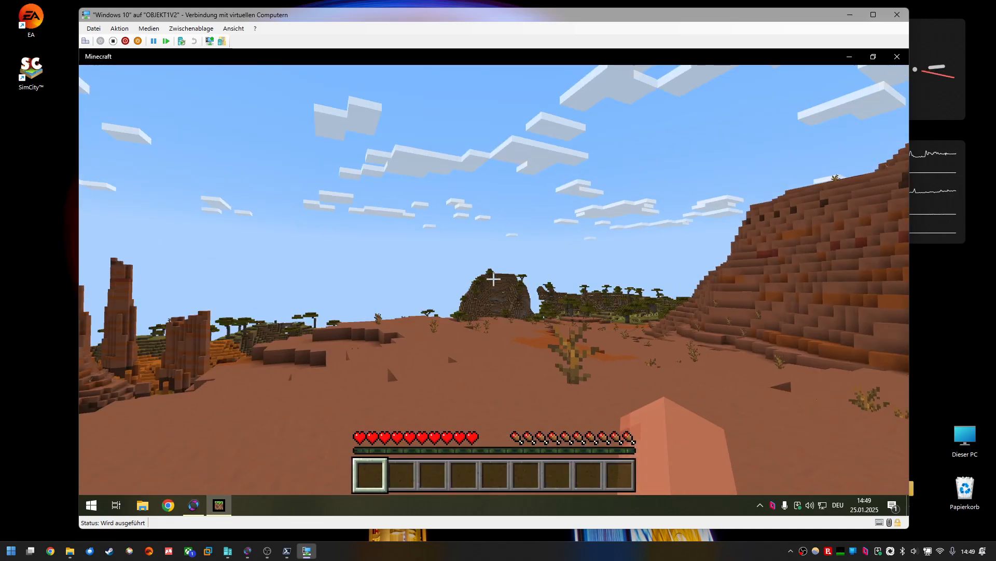
pyautogui.press('w')
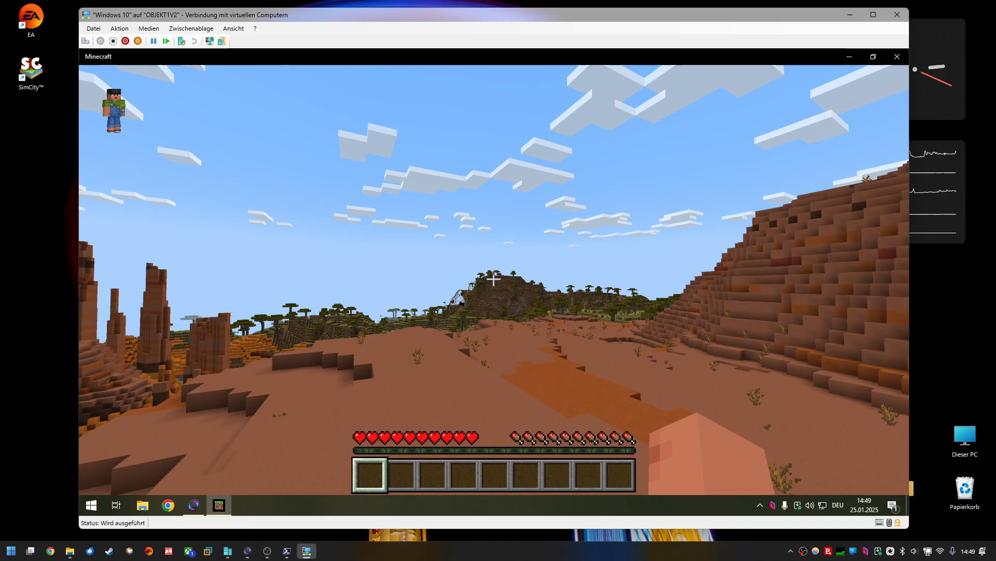
pyautogui.press('w')
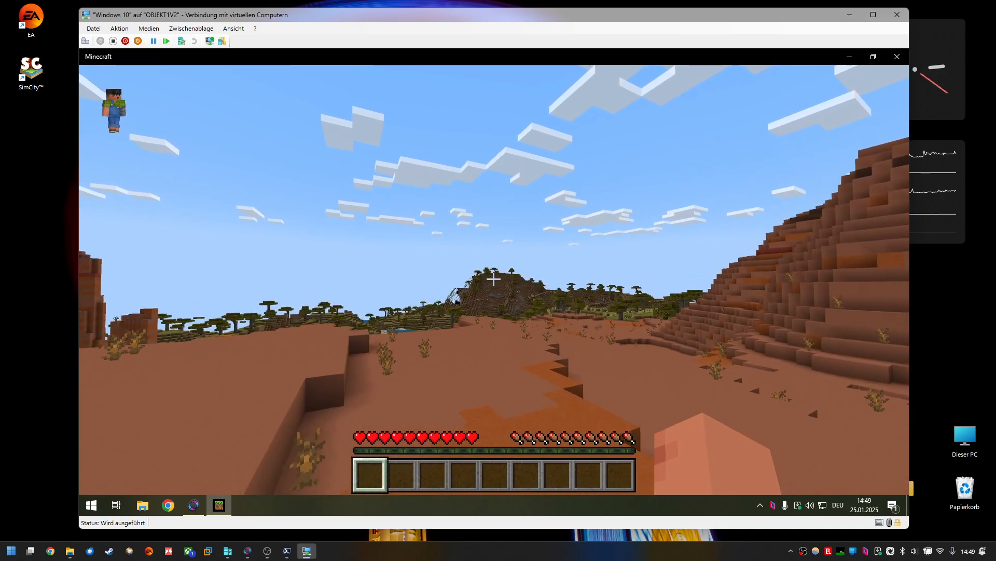
pyautogui.press('w')
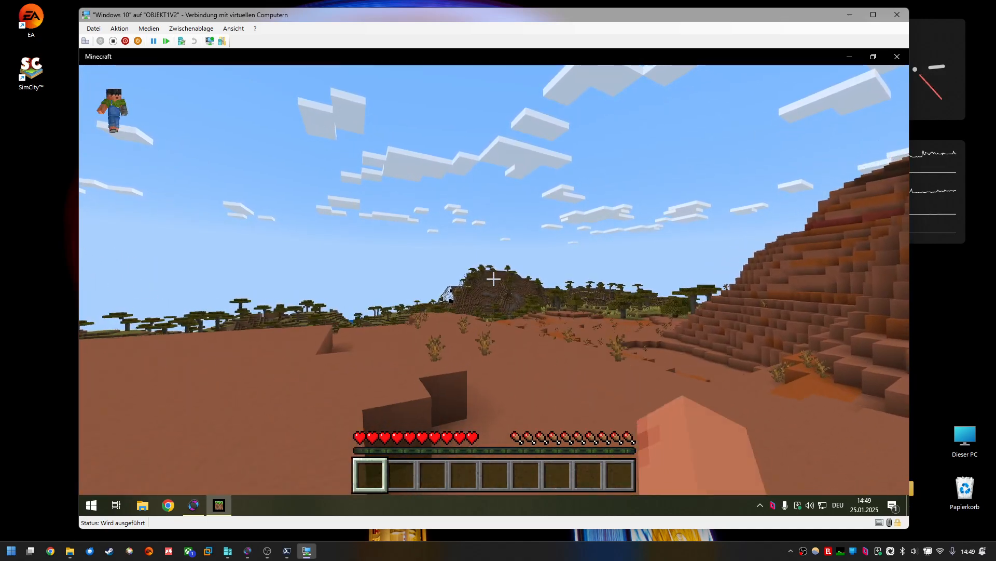
pyautogui.press('w')
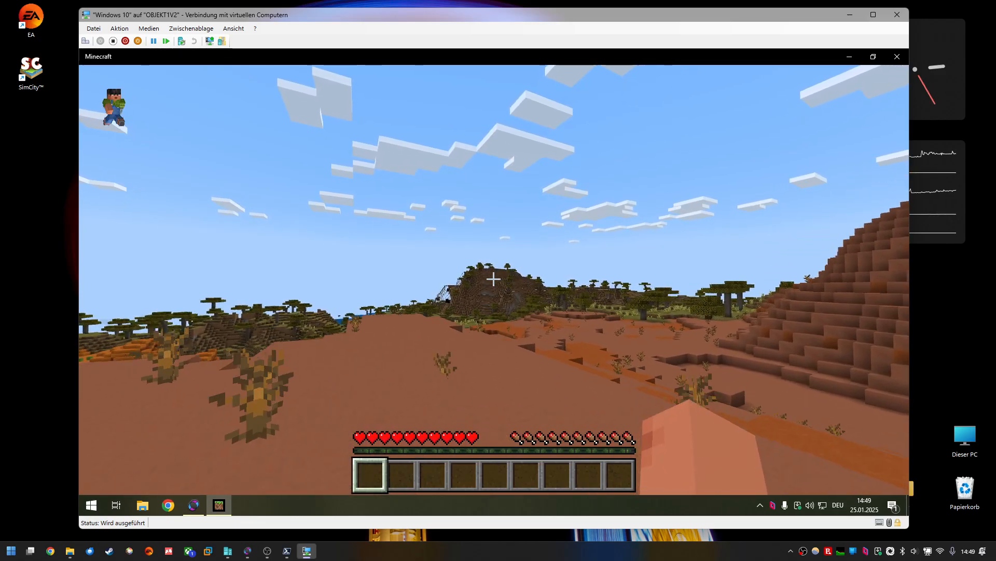
pyautogui.press('w')
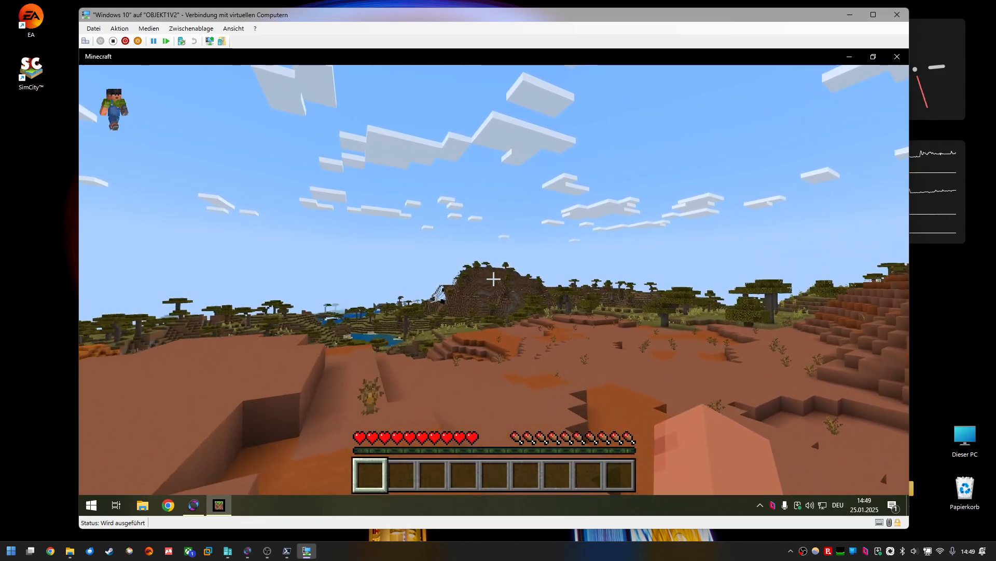
pyautogui.press('w')
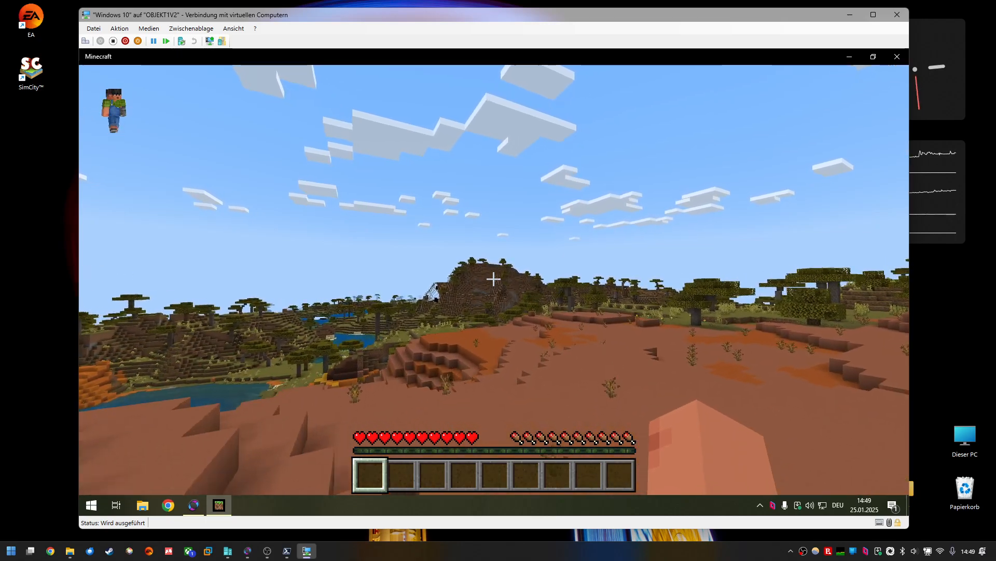
pyautogui.press('w')
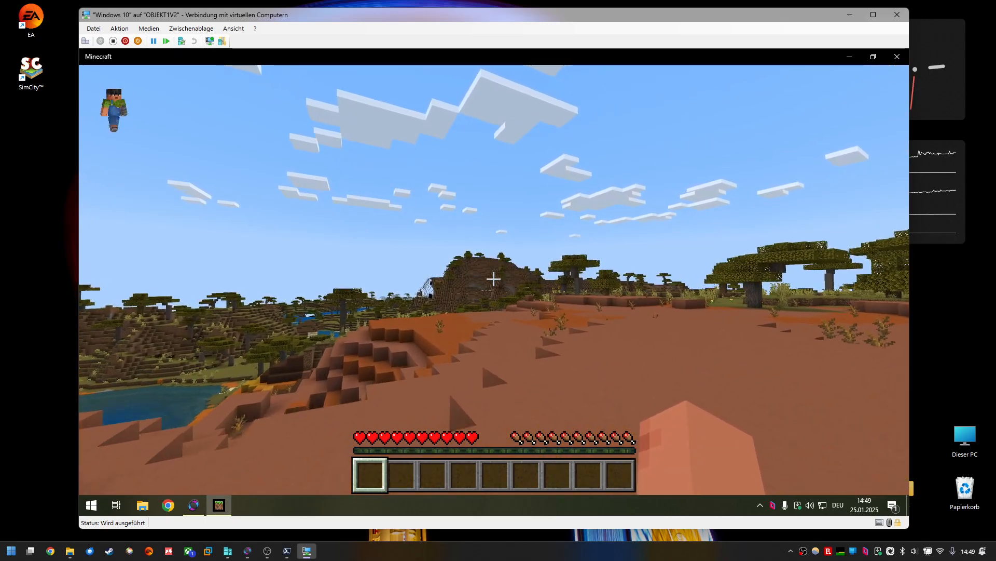
pyautogui.press('w')
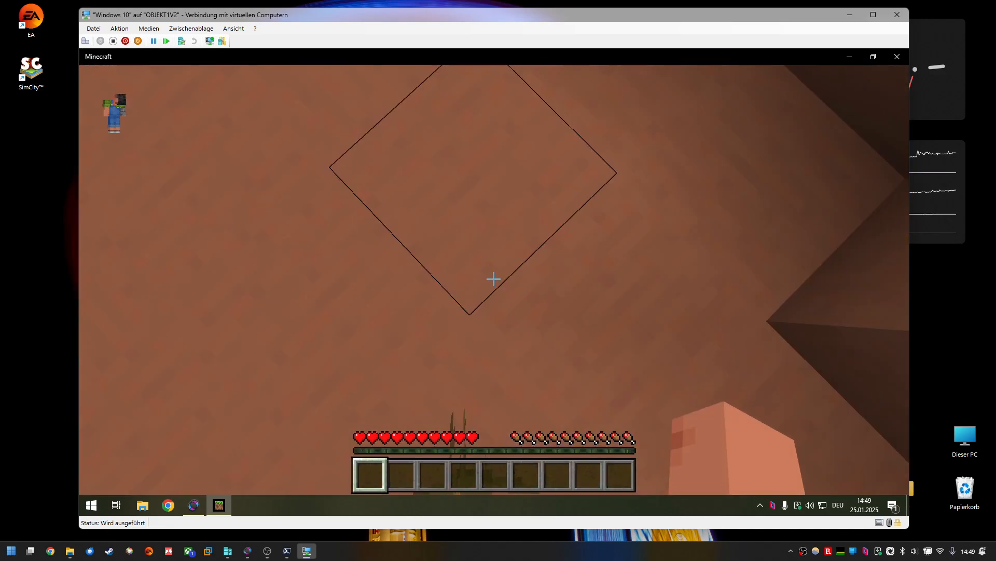
# Step: Open Minecraft's pause menu and close the game window
pyautogui.press('Escape')
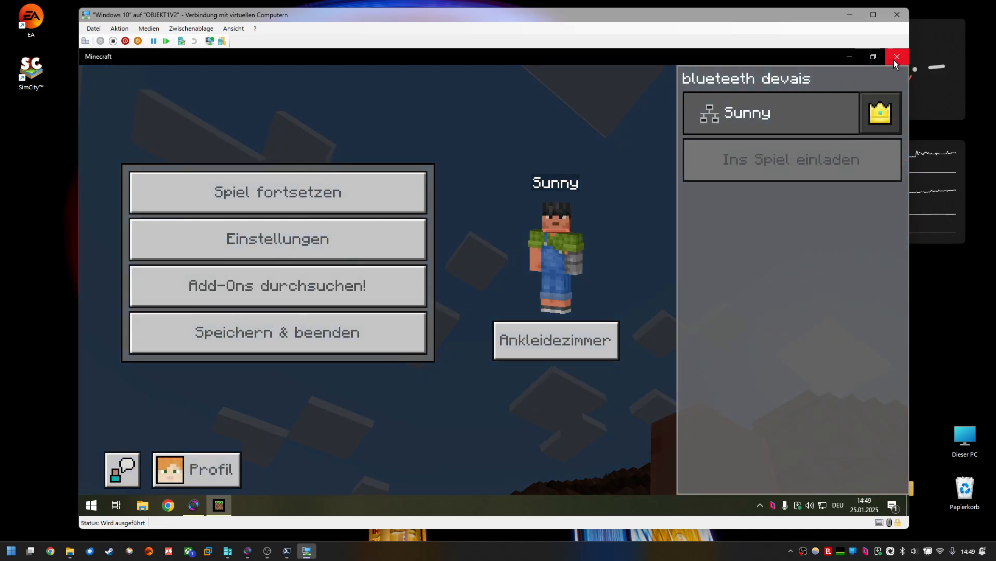
pyautogui.click(894, 58)
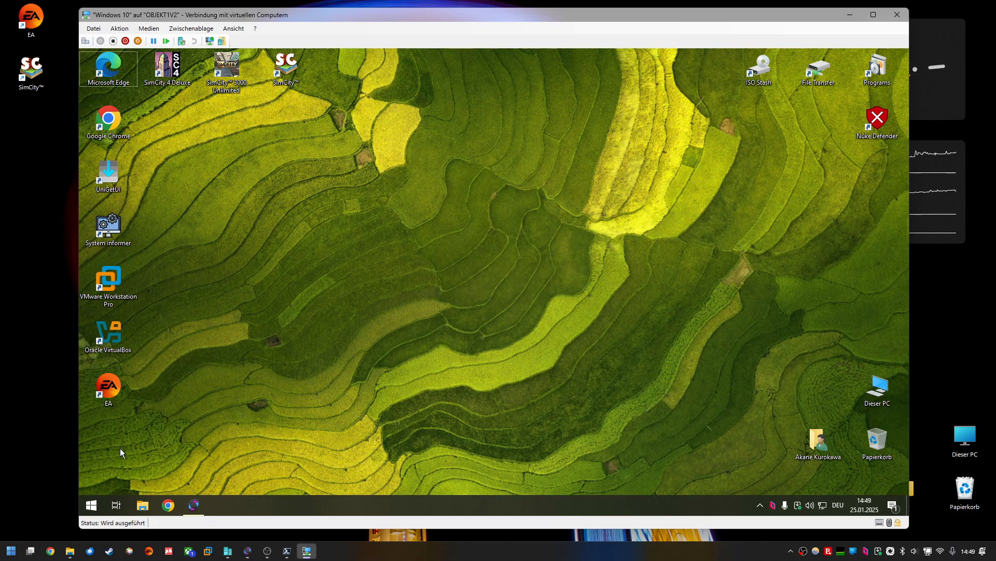
# Step: Browse the VM's Start menu program list, then launch SimCity in the virtual machine
pyautogui.click(92, 501)
pyautogui.click(108, 468)
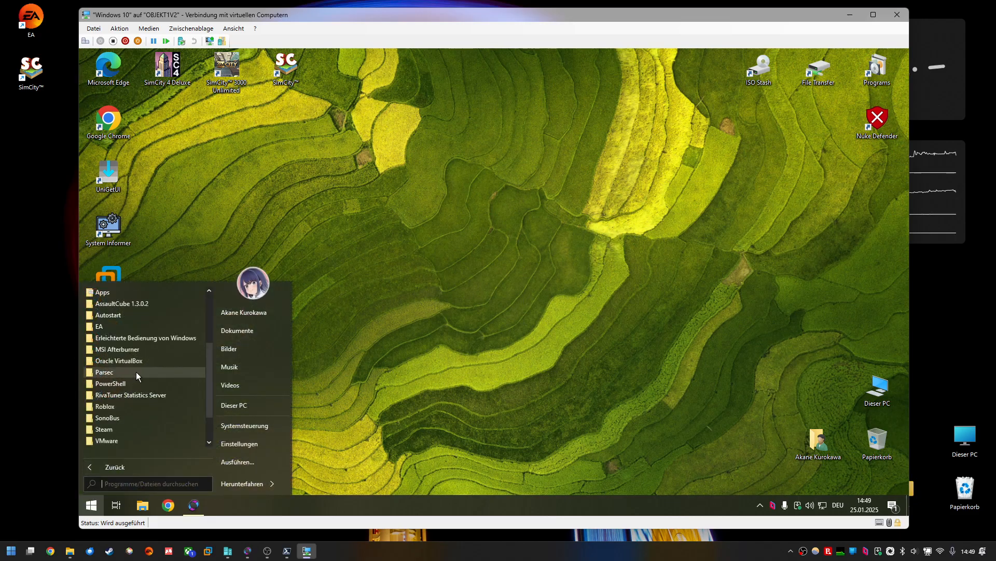
pyautogui.scroll(-2, 136, 371)
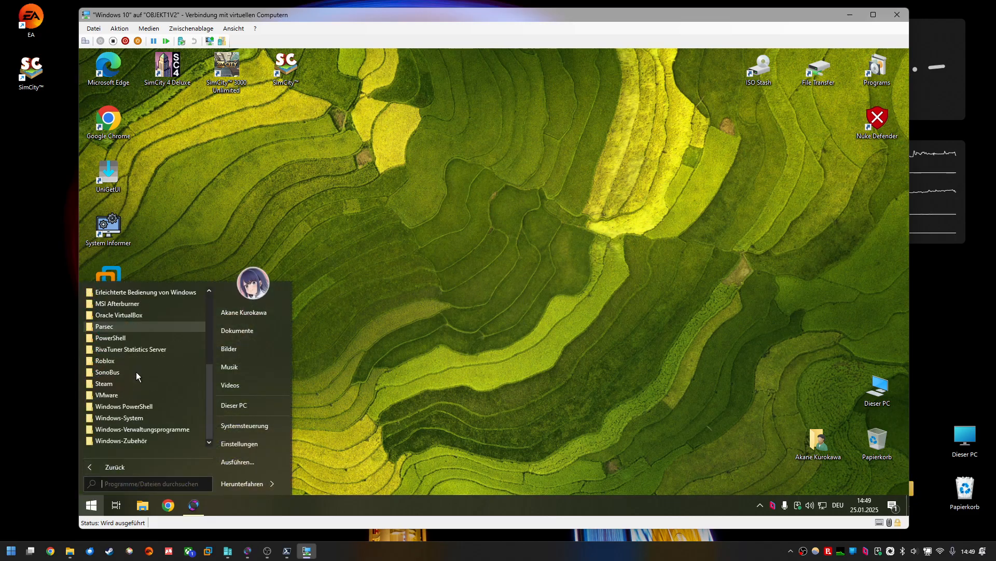
pyautogui.click(265, 229)
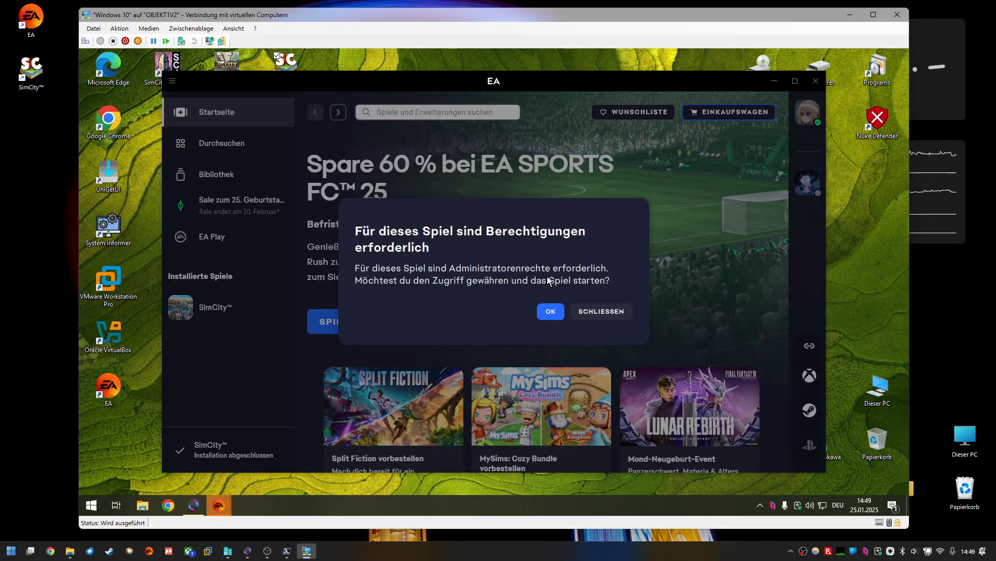
pyautogui.click(550, 311)
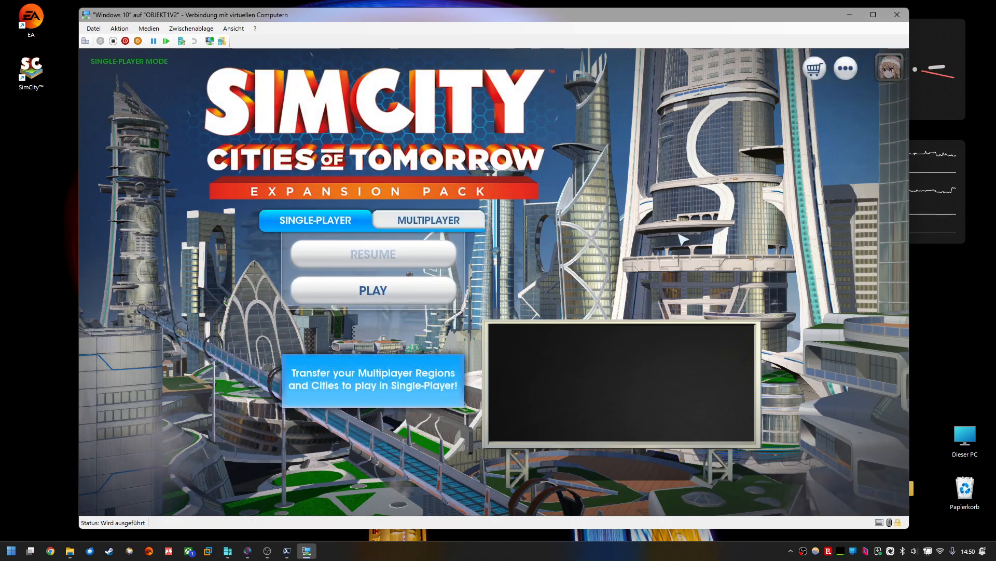
# Step: Open SimCity's Settings from the options menu, review the Graphics settings, and close both dialogs
pyautogui.click(846, 68)
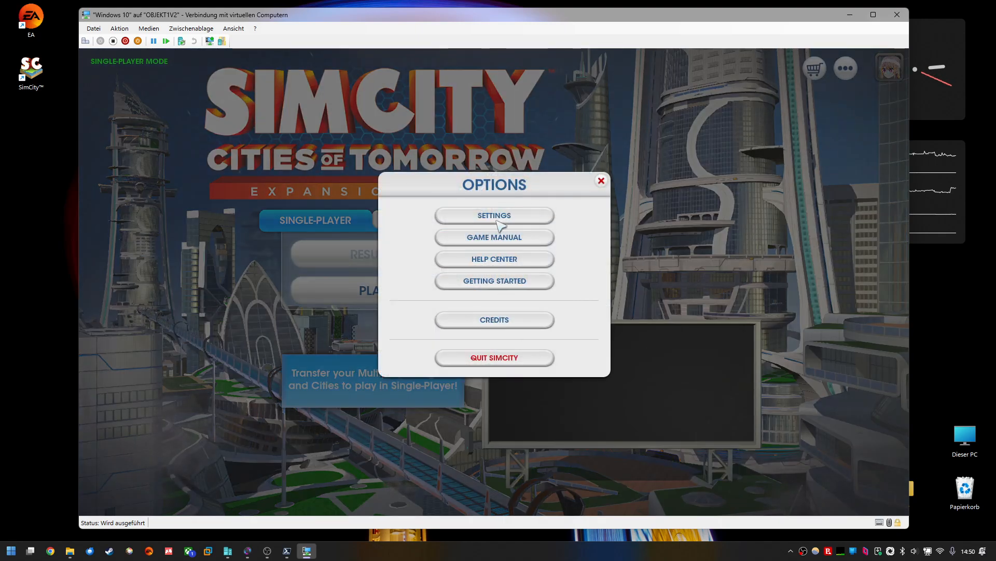
pyautogui.click(497, 221)
pyautogui.scroll(-1, 696, 192)
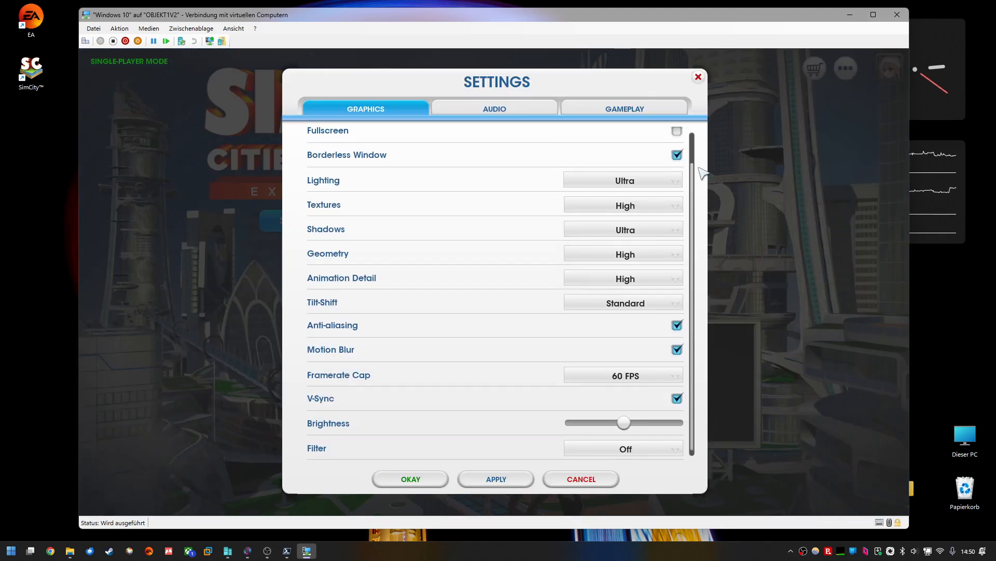
pyautogui.scroll(1, 703, 170)
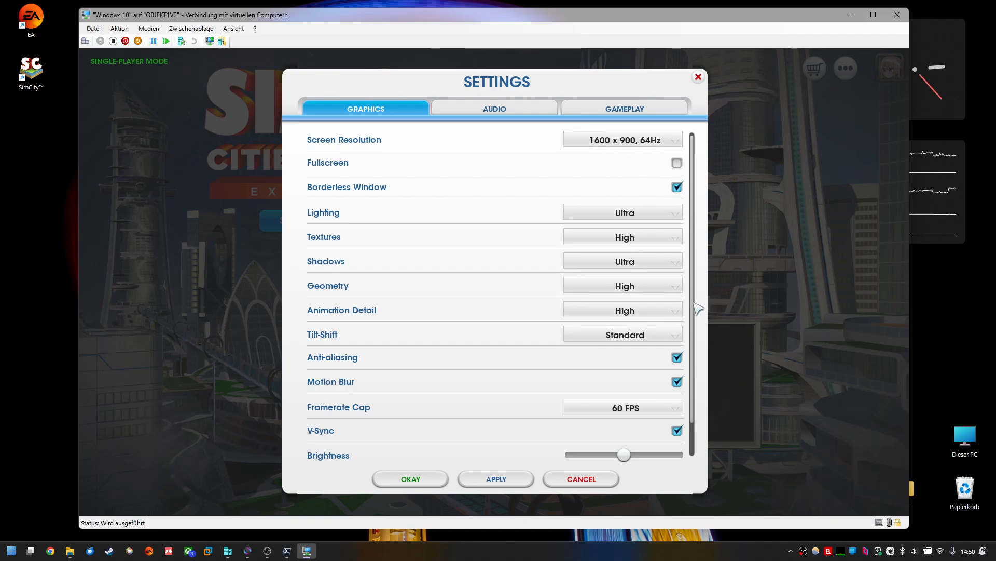
pyautogui.scroll(-1, 697, 385)
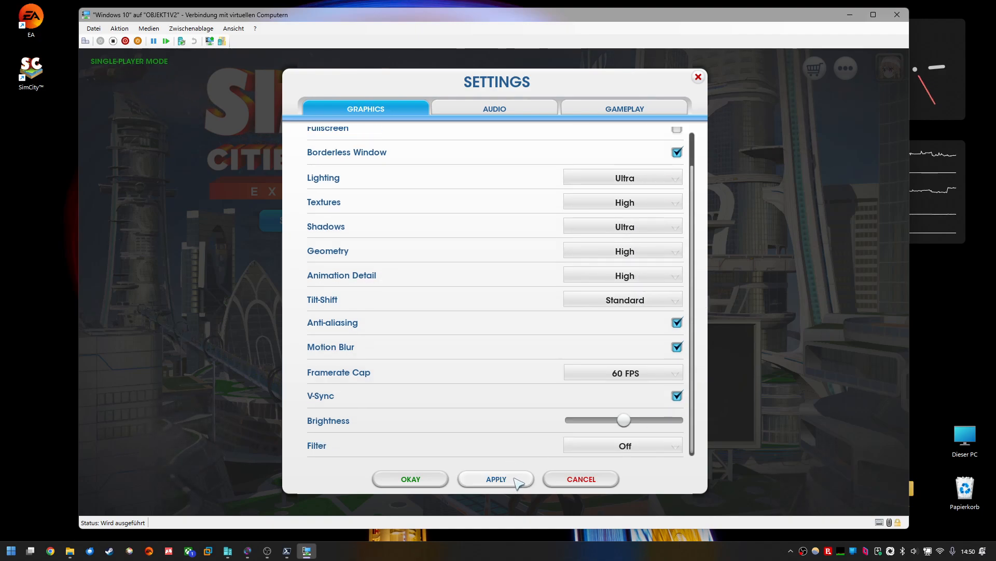
pyautogui.click(699, 77)
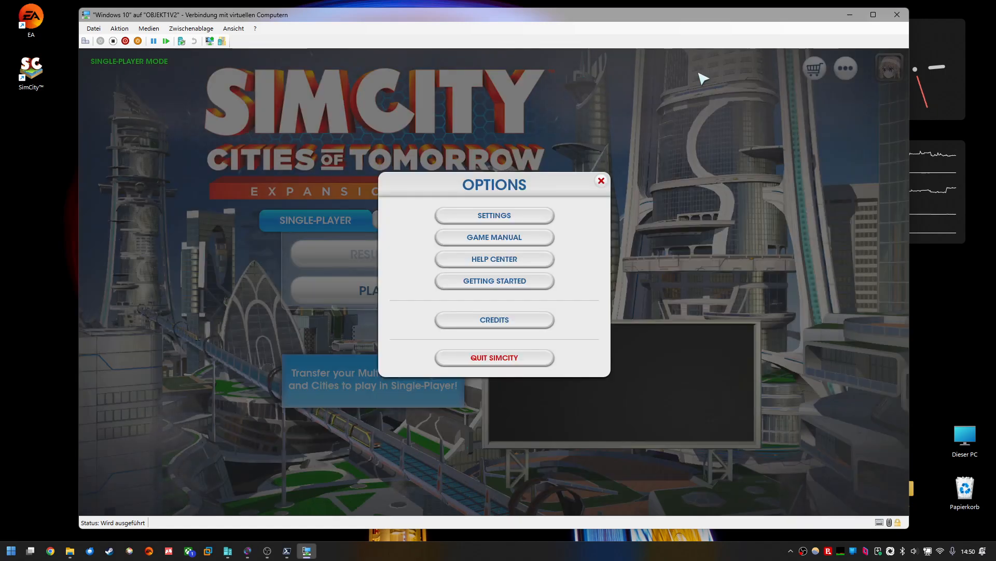
pyautogui.click(602, 182)
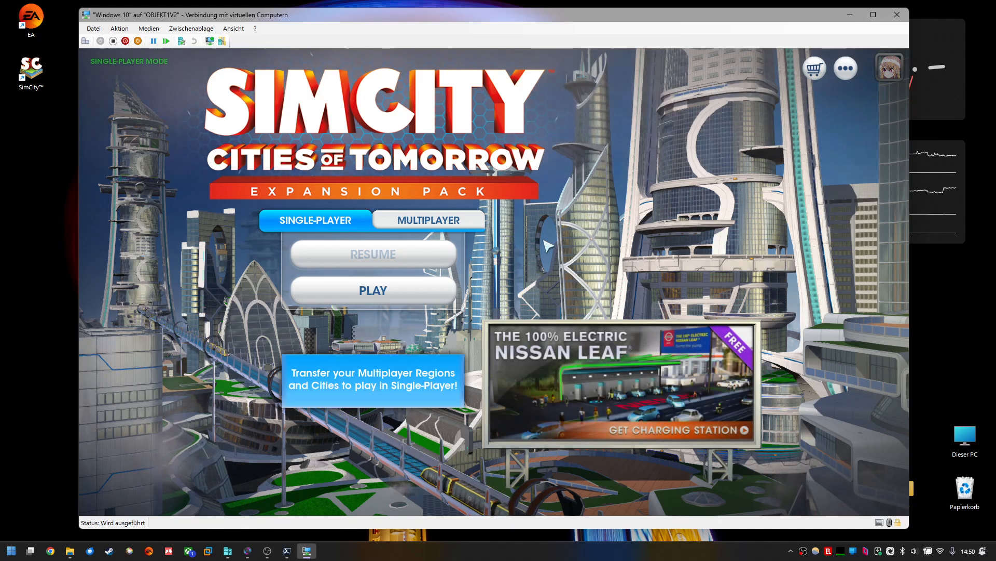
# Step: Quit SimCity from the options menu and confirm the exit
pyautogui.click(845, 77)
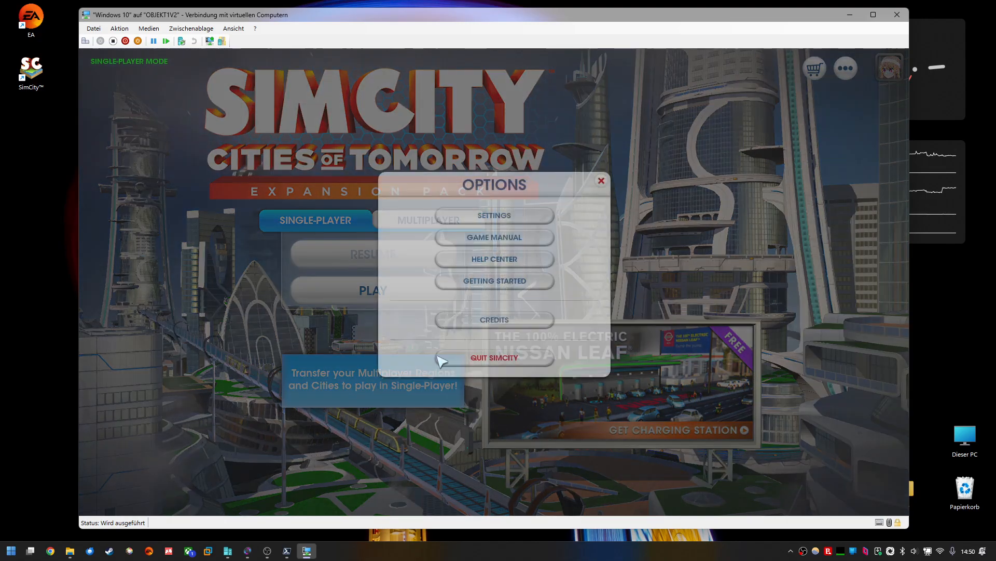
pyautogui.click(446, 356)
pyautogui.click(484, 345)
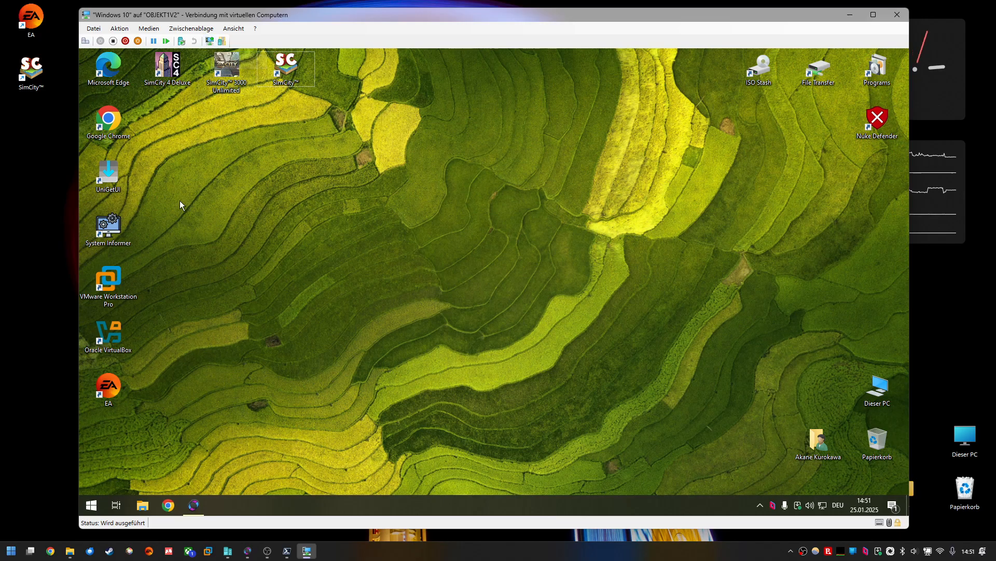
pyautogui.moveTo(280, 18); pyautogui.dragTo(278, 15)
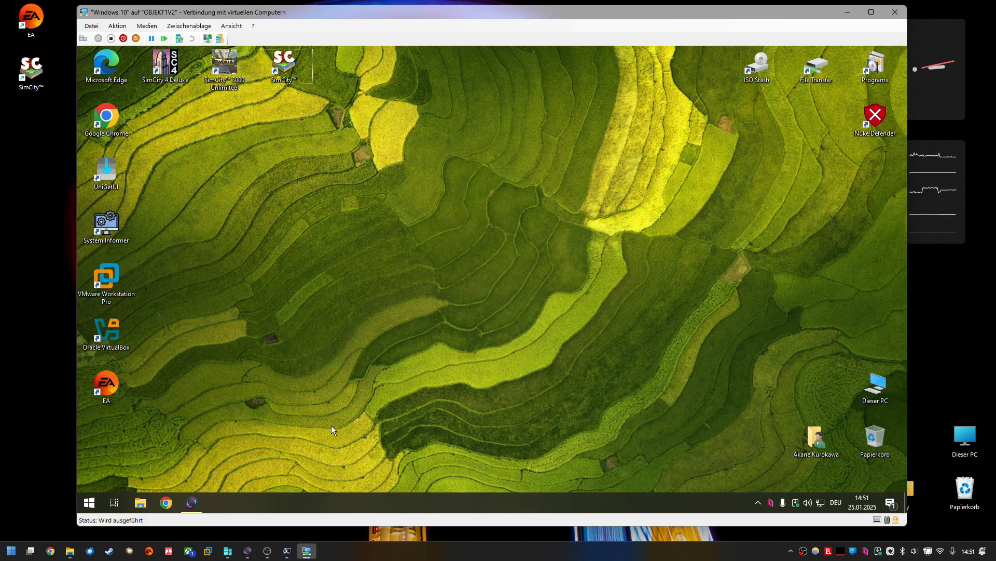
pyautogui.click(89, 502)
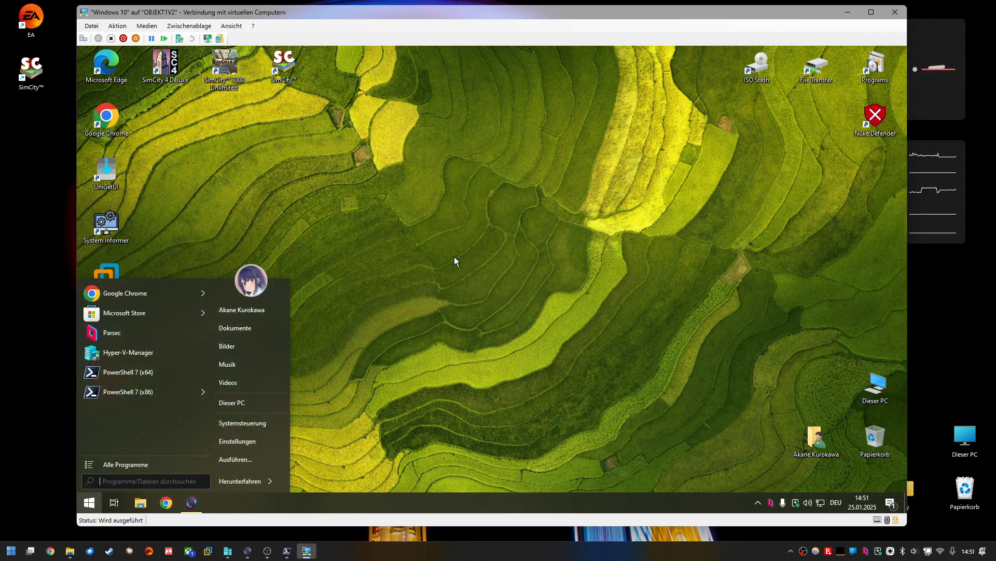
pyautogui.click(263, 407)
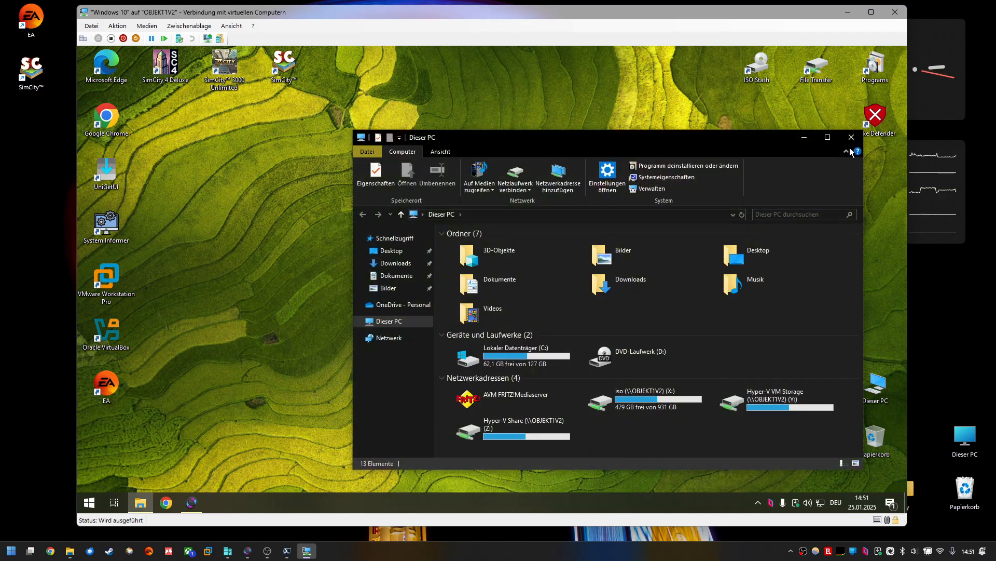
pyautogui.click(852, 138)
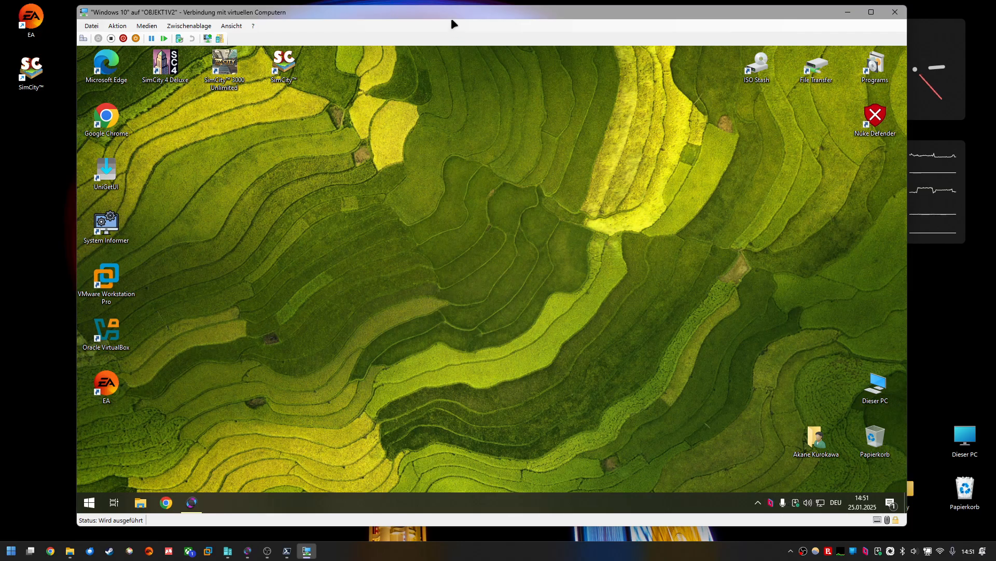
pyautogui.moveTo(456, 12); pyautogui.dragTo(458, 14)
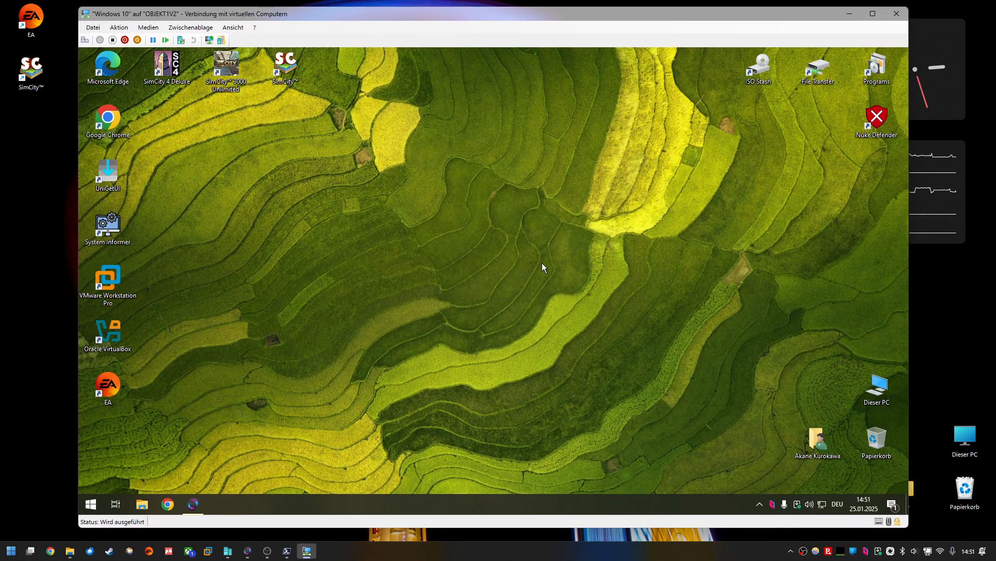
# Step: Restore the virtual machine connection window to a smaller size and move it off the host desktop
pyautogui.click(850, 14)
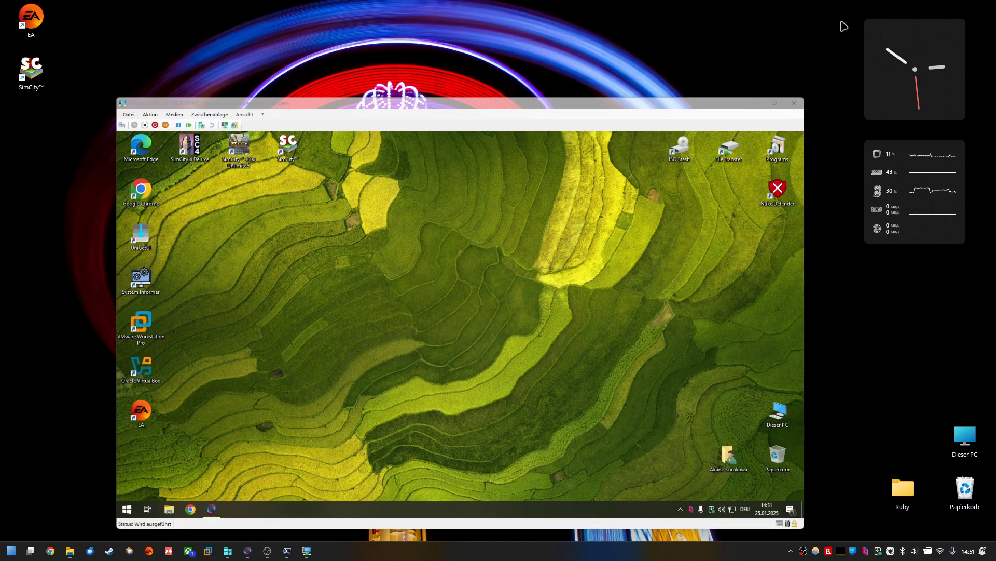
pyautogui.moveTo(659, 127); pyautogui.dragTo(657, 74)
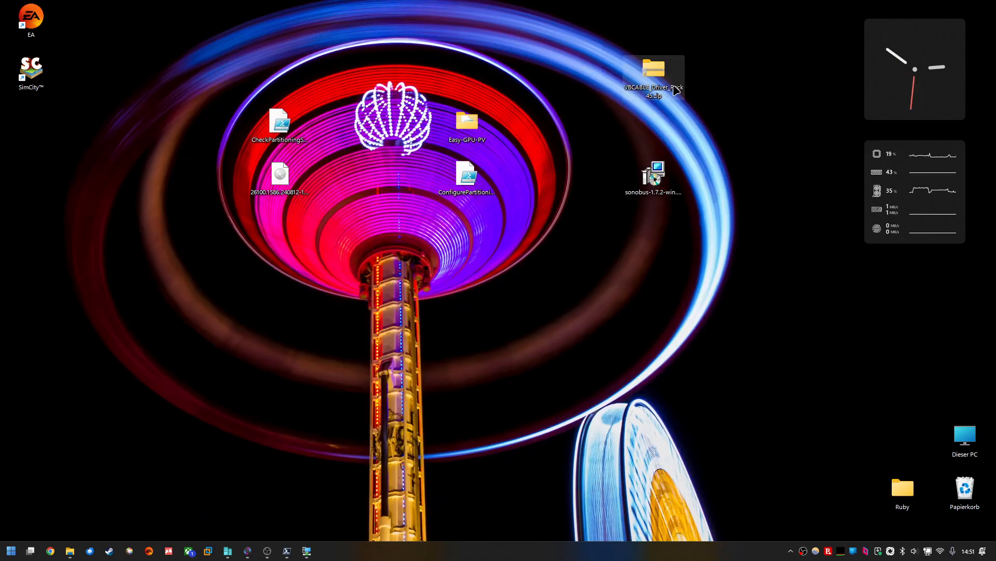
# Step: Rearrange the VBCABLE folder and sonobus installer icons on the host desktop
pyautogui.moveTo(733, 125)
pyautogui.mouseDown()
pyautogui.moveTo(629, 40)
pyautogui.moveTo(578, 31)
pyautogui.mouseUp()
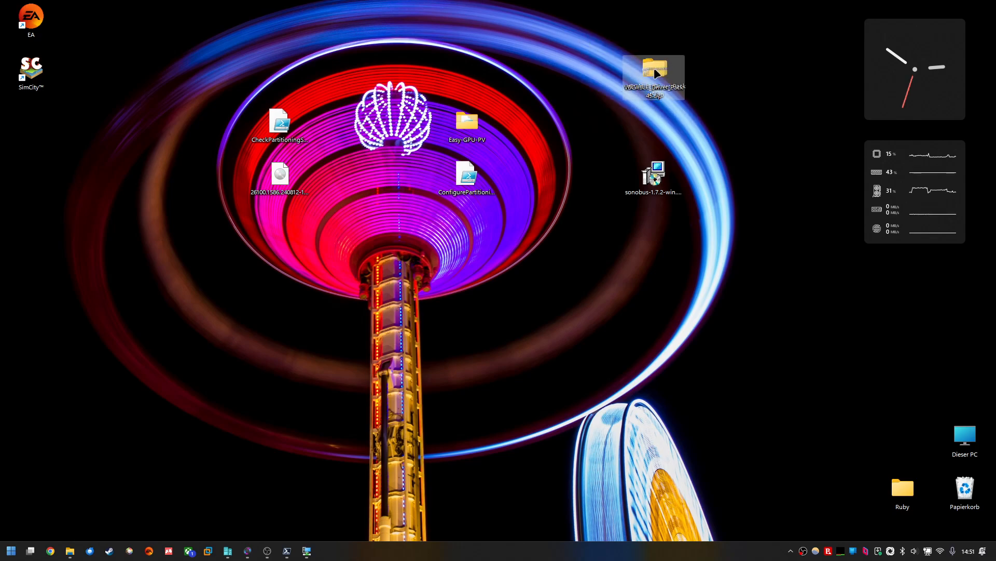
pyautogui.moveTo(729, 256); pyautogui.dragTo(543, 98)
pyautogui.moveTo(655, 167); pyautogui.dragTo(660, 137)
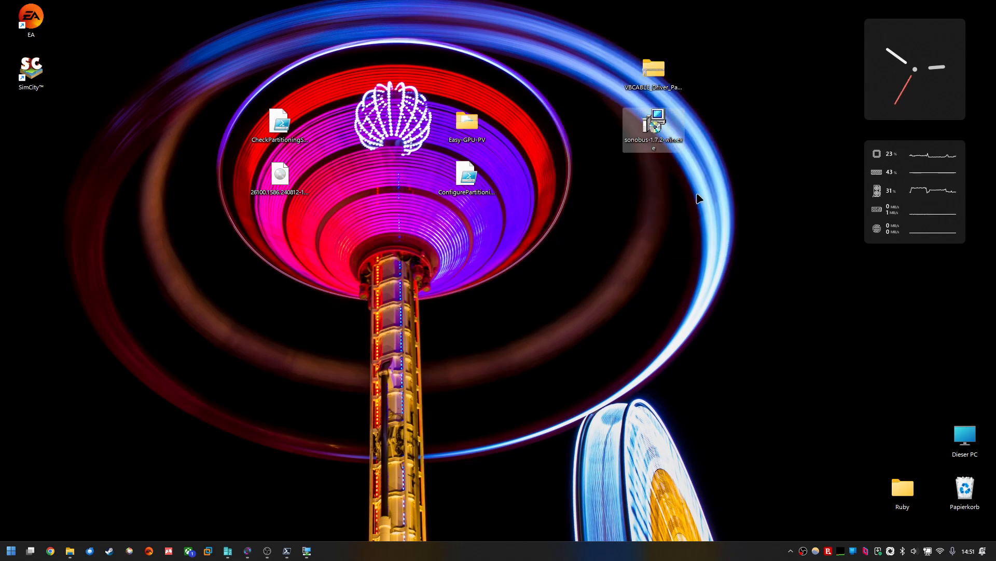
# Step: Move the VBCABLE folder above the sonobus installer icon on the host desktop
pyautogui.moveTo(738, 291); pyautogui.dragTo(616, 34)
pyautogui.moveTo(652, 75); pyautogui.dragTo(656, 129)
pyautogui.click(763, 187)
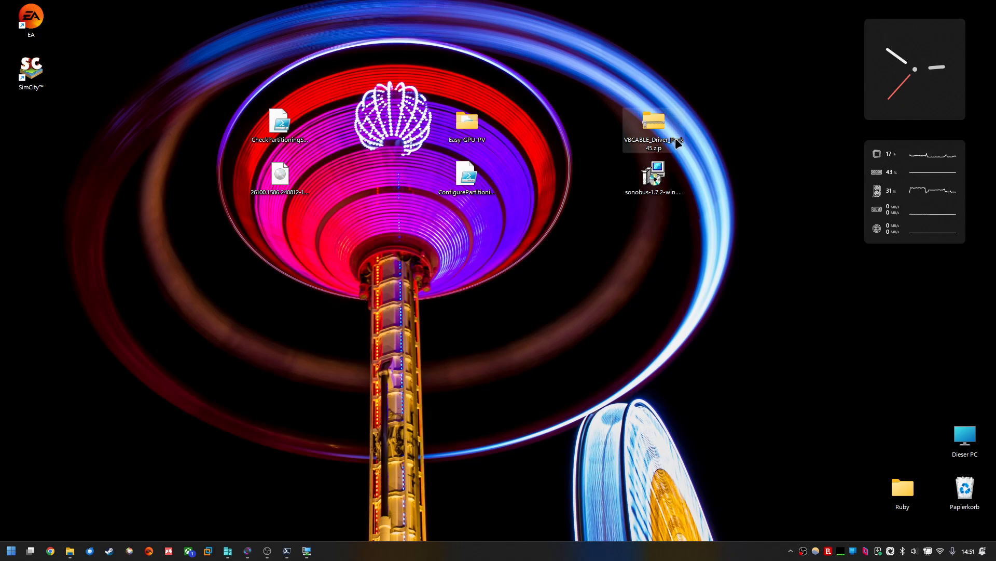
# Step: Bring the virtual machine connection window to the front and nudge it into position
pyautogui.click(307, 551)
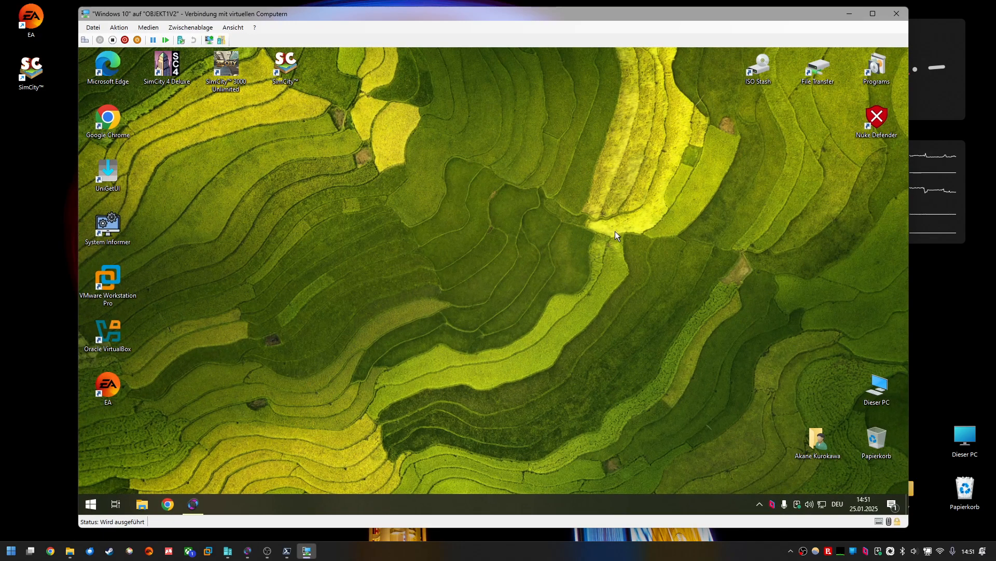
pyautogui.moveTo(627, 14); pyautogui.dragTo(620, 17)
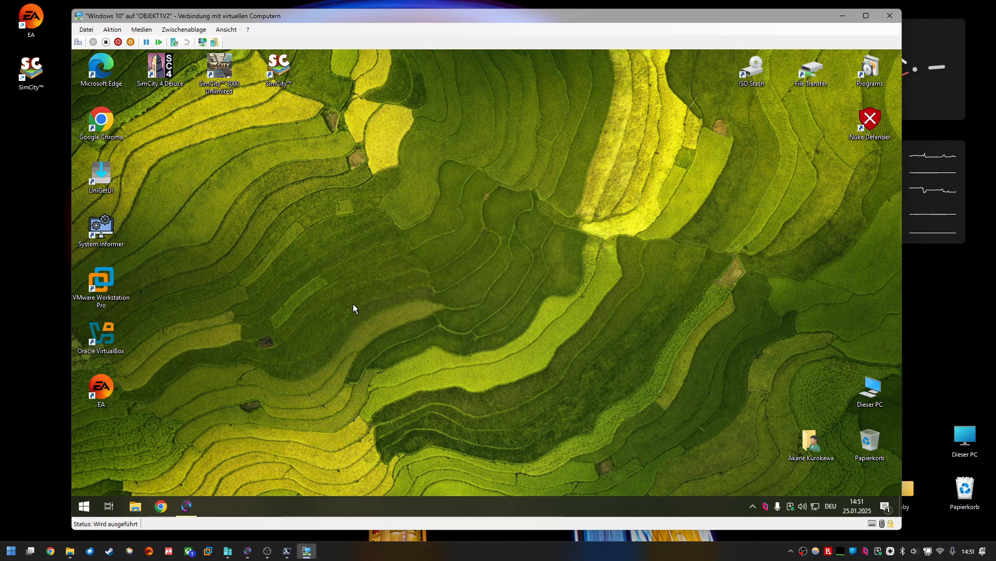
# Step: Open SonoBus inside the VM, check the CABLE Input output volume, and reposition the SonoBus window
pyautogui.click(186, 506)
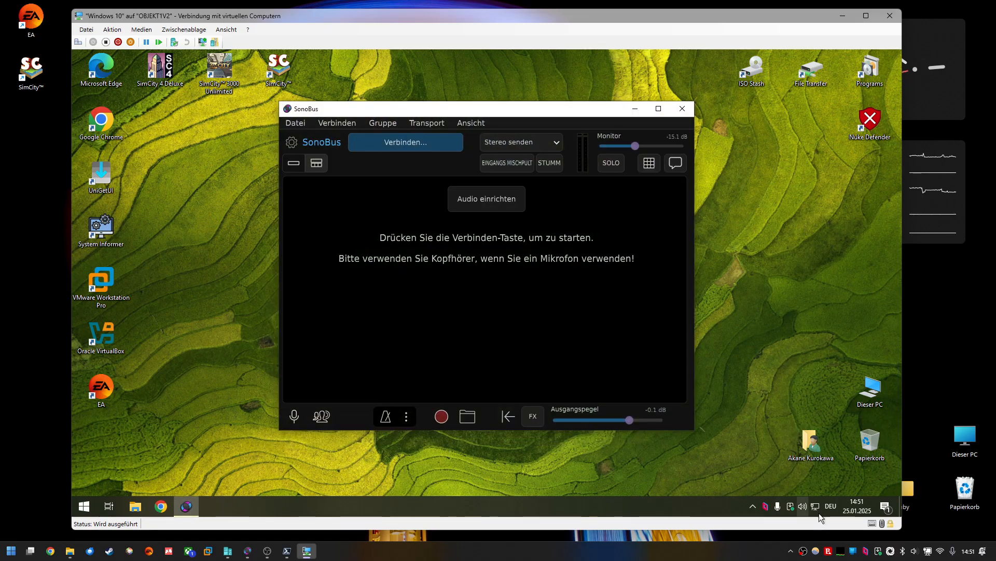
pyautogui.click(803, 506)
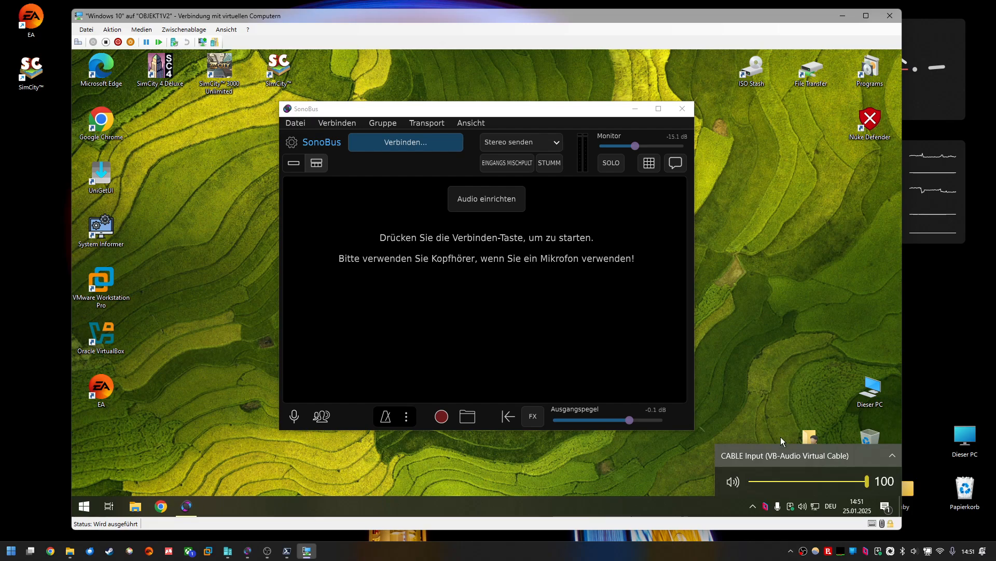
pyautogui.moveTo(473, 112); pyautogui.dragTo(502, 122)
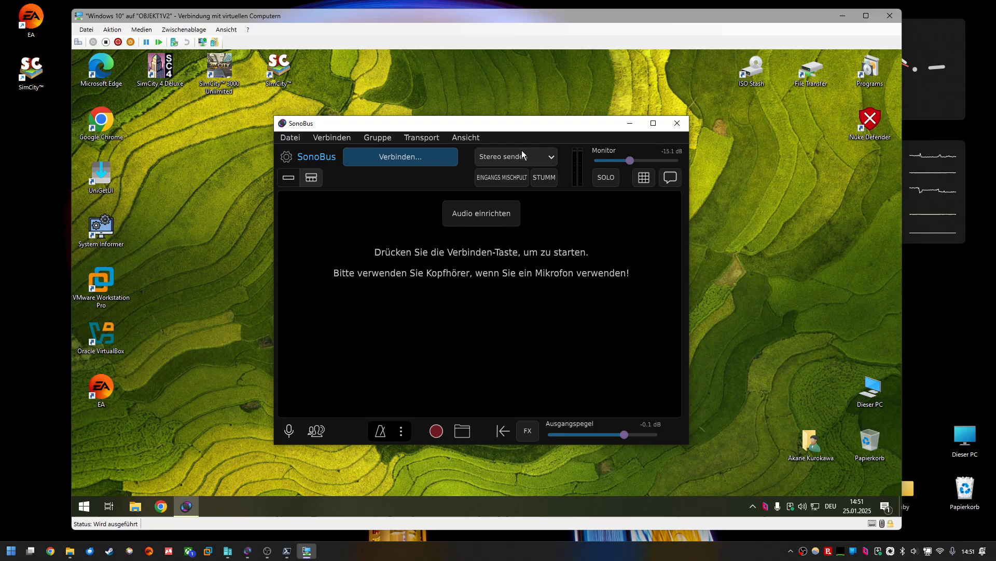
# Step: Review SonoBus's send mode and its audio settings for device type, input and output
pyautogui.click(509, 153)
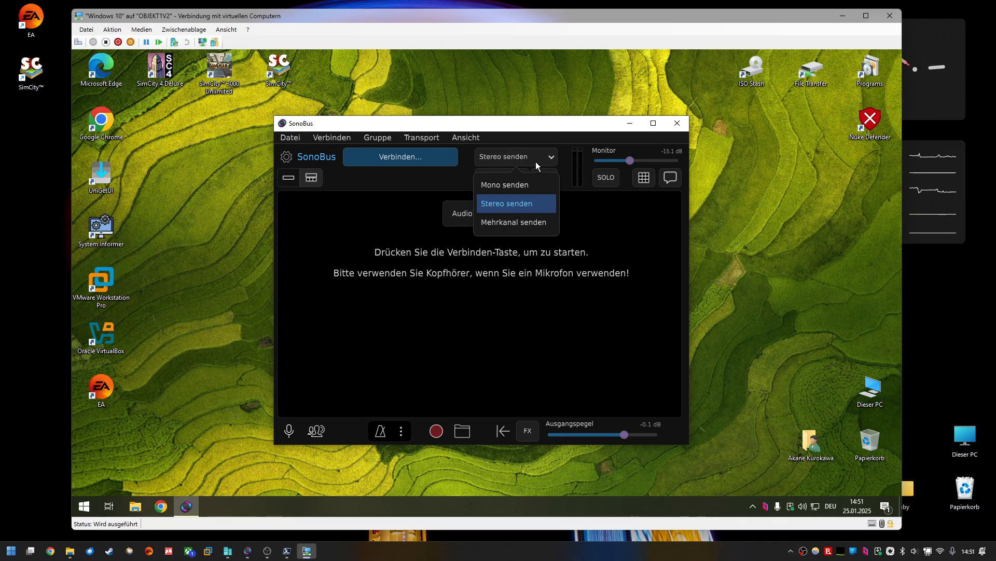
pyautogui.click(374, 202)
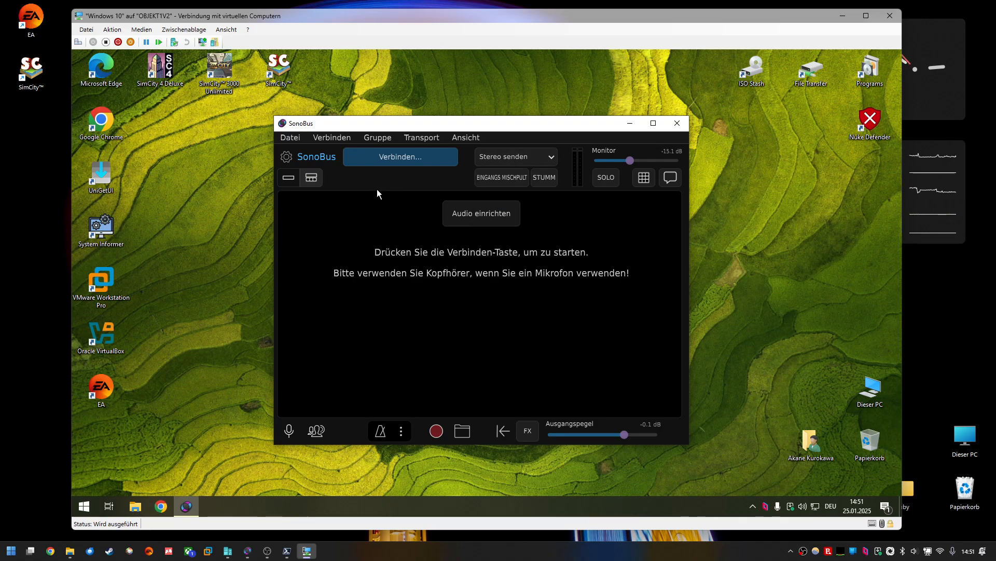
pyautogui.click(288, 159)
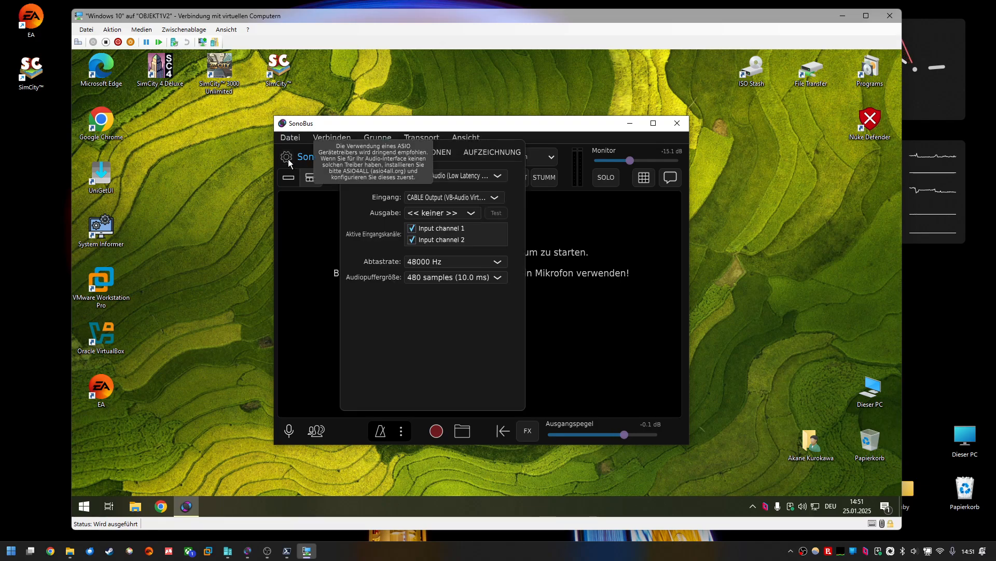
pyautogui.click(437, 213)
pyautogui.click(435, 249)
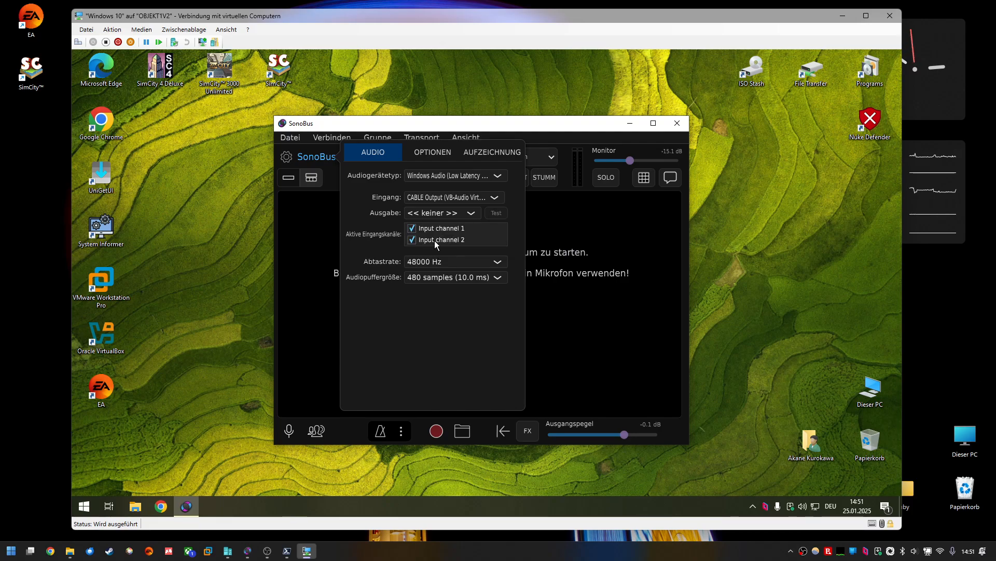
pyautogui.click(438, 198)
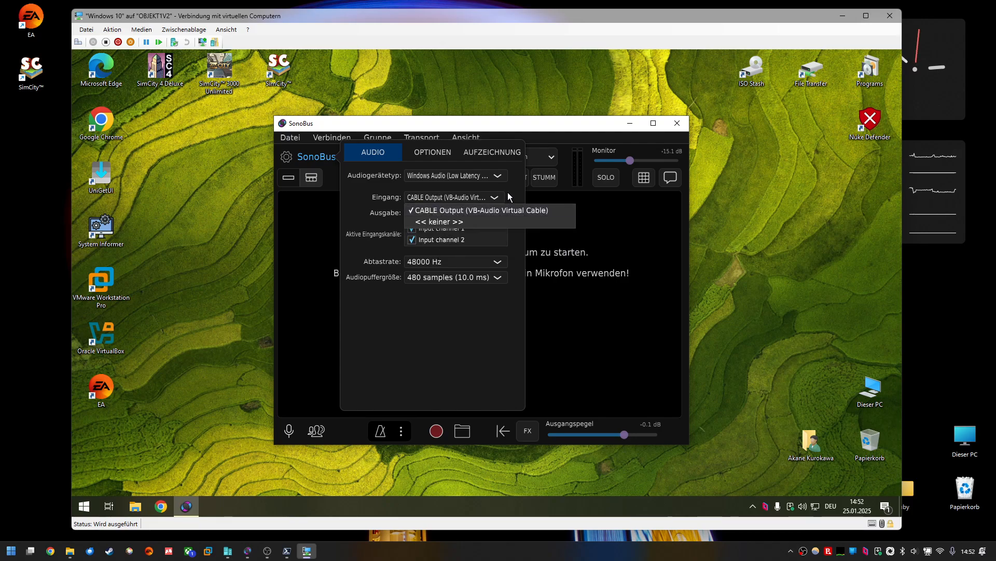
pyautogui.click(463, 180)
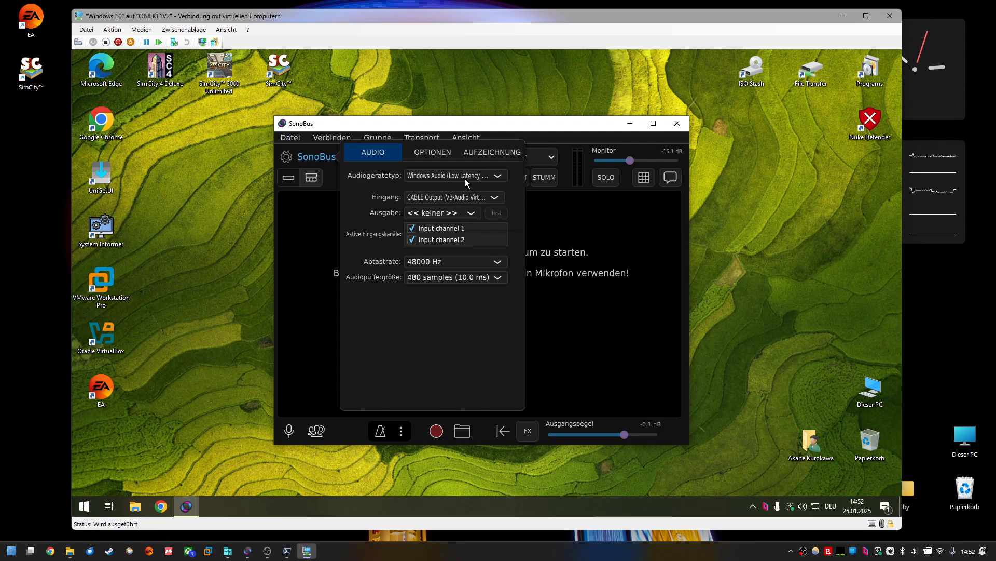
pyautogui.click(465, 179)
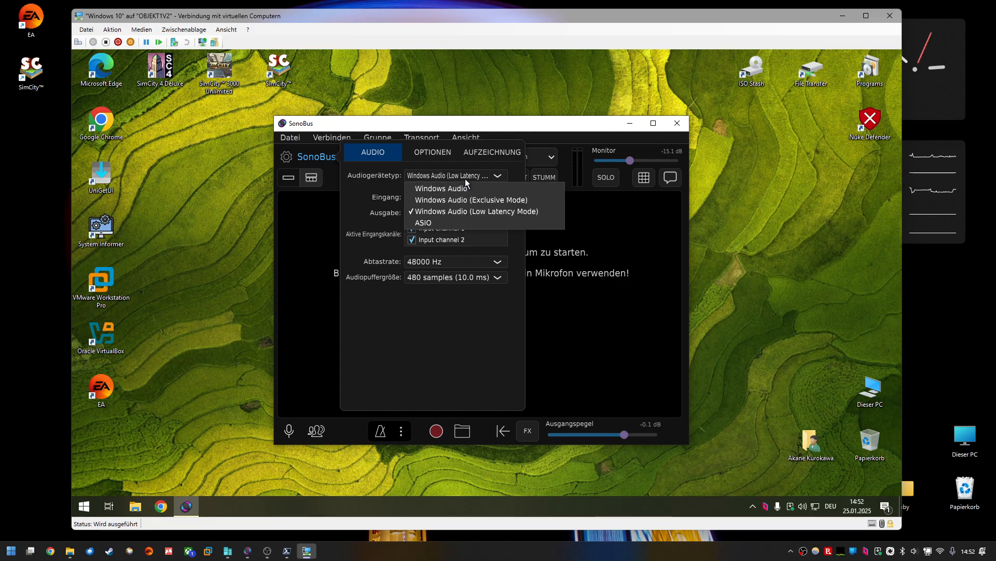
pyautogui.click(625, 245)
pyautogui.click(608, 260)
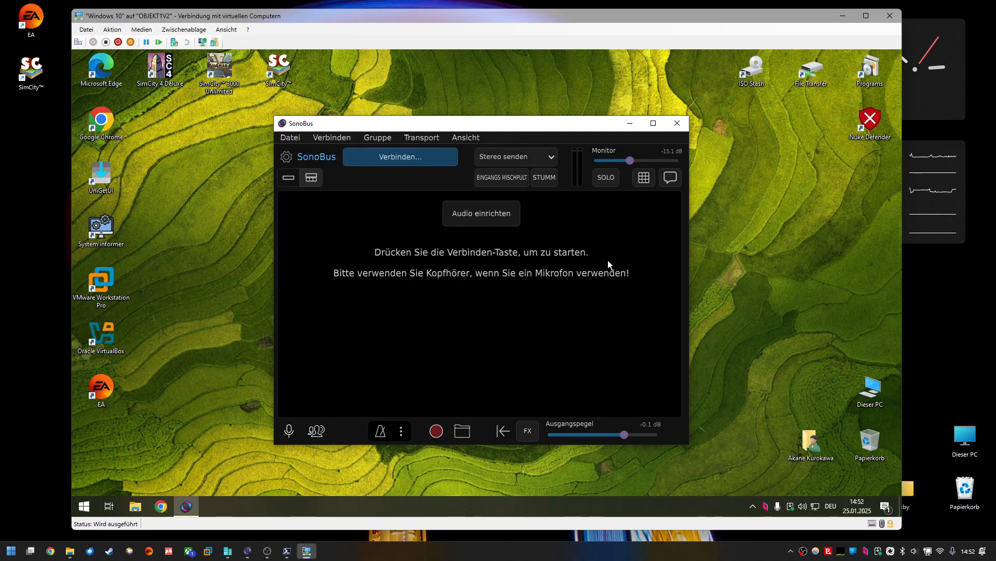
# Step: Connect SonoBus to the private group hypervvm with the display name vm2
pyautogui.click(409, 157)
pyautogui.moveTo(401, 268); pyautogui.dragTo(376, 266)
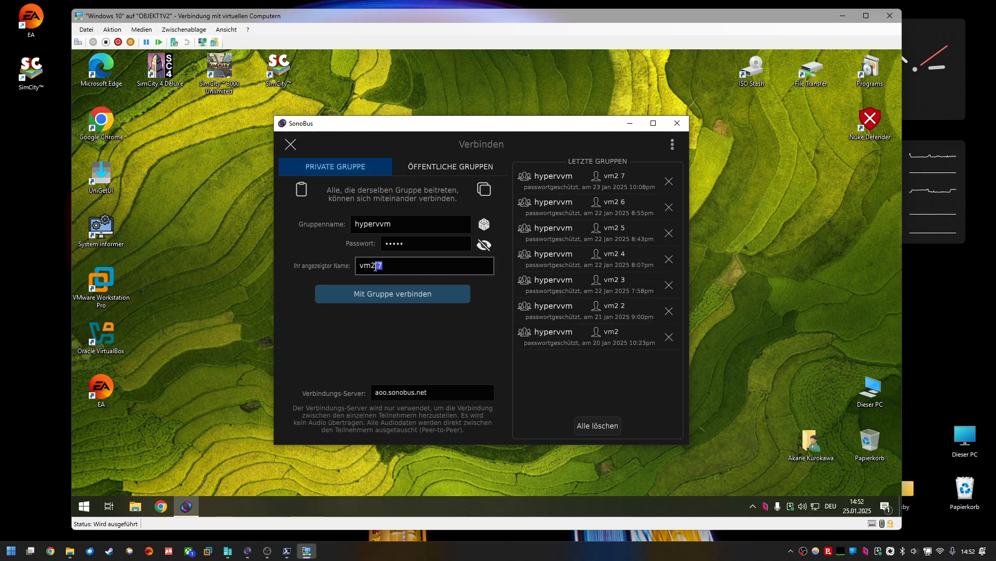
pyautogui.press('BackSpace')
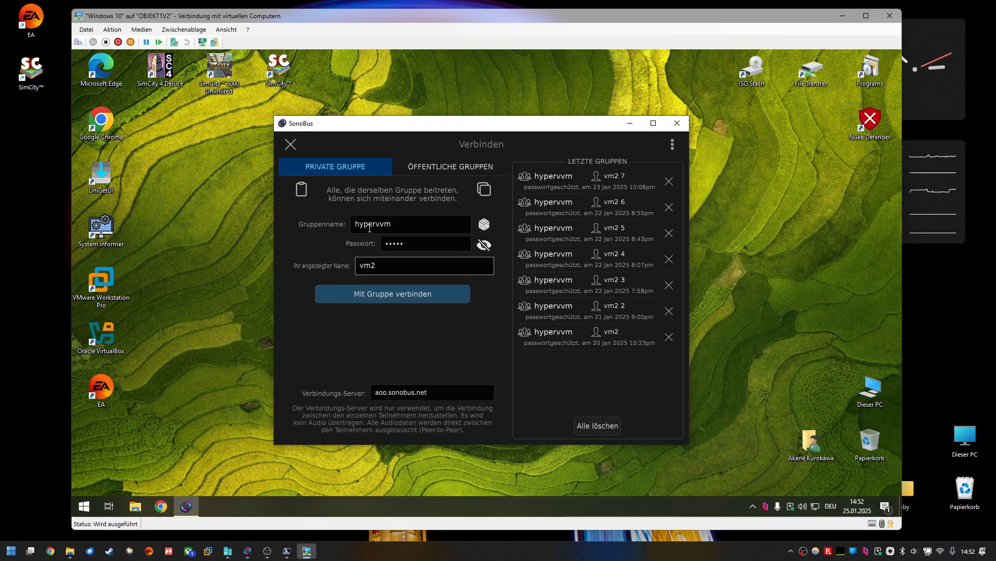
pyautogui.click(369, 228)
pyautogui.click(420, 245)
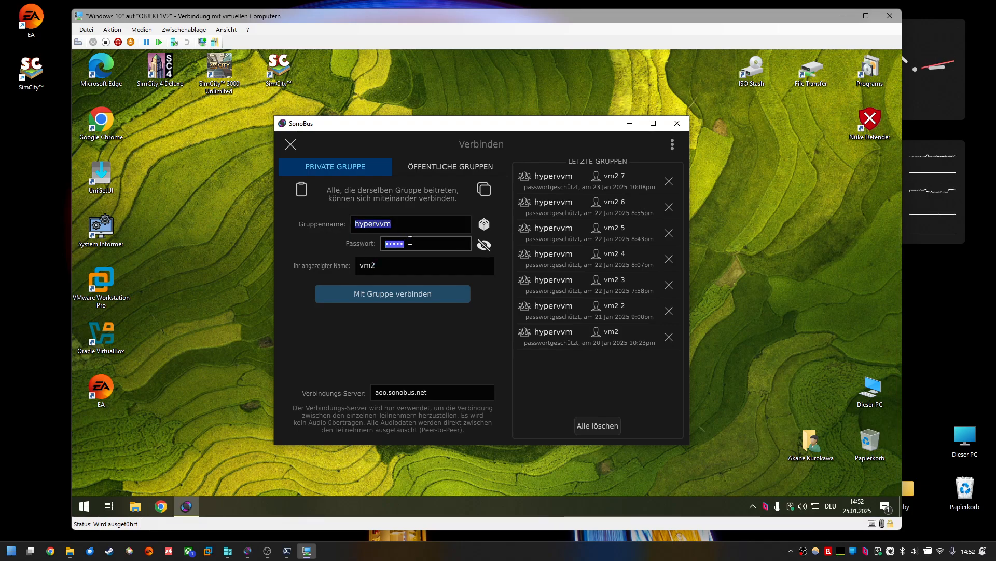
pyautogui.click(411, 268)
pyautogui.click(403, 294)
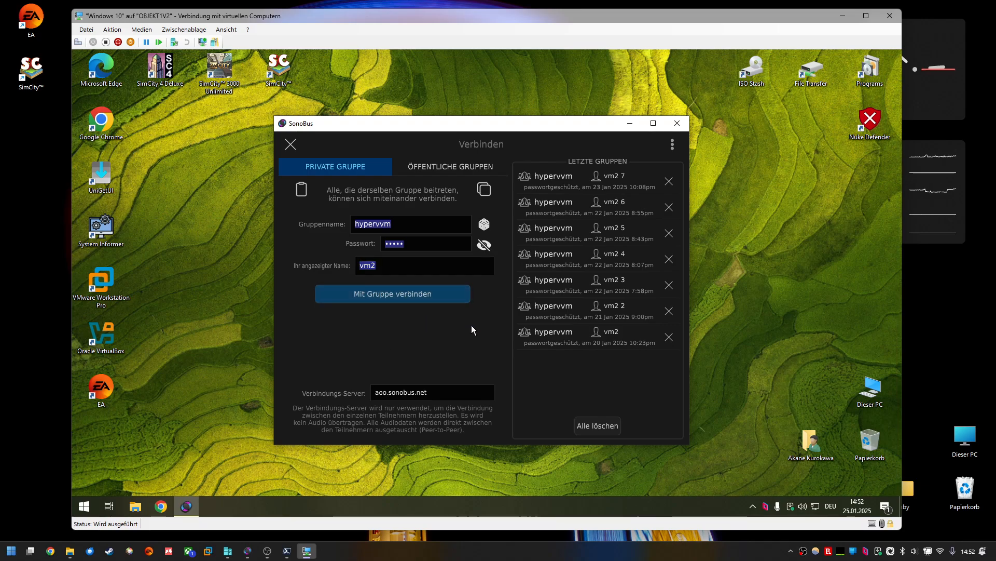
# Step: Minimize the guest's SonoBus, then bring up the host's SonoBus session and minimize it too
pyautogui.click(628, 124)
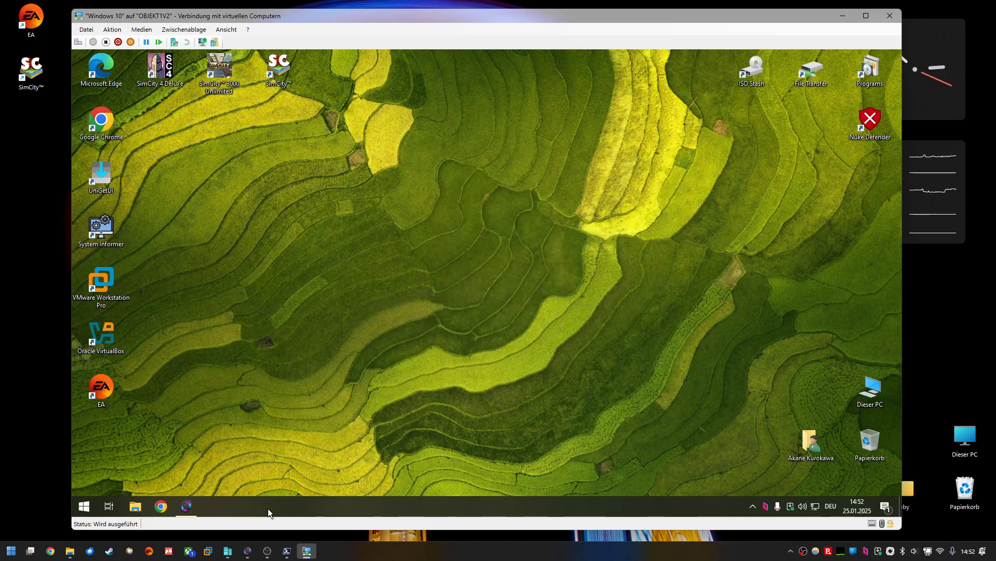
pyautogui.click(248, 550)
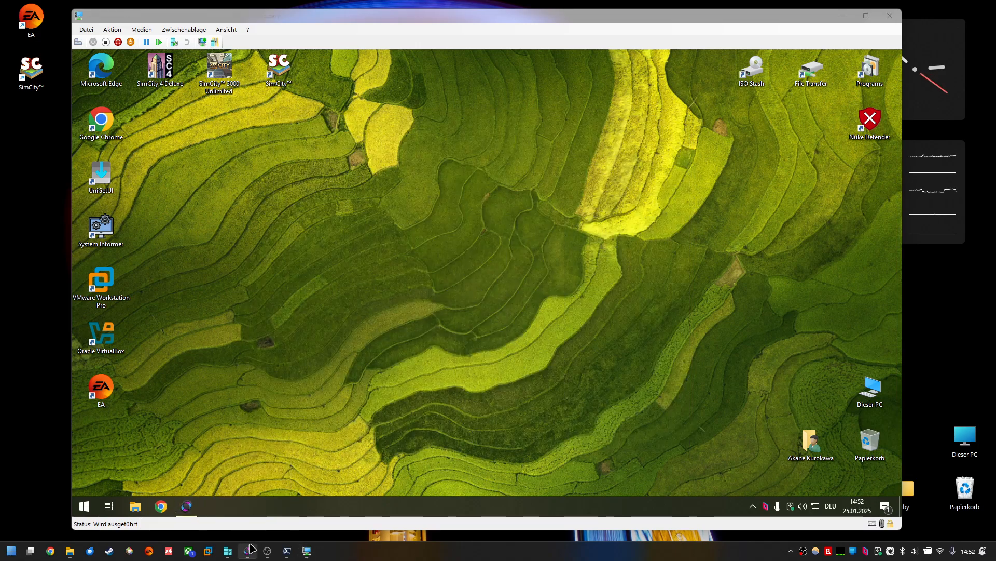
pyautogui.moveTo(209, 106); pyautogui.dragTo(439, 131)
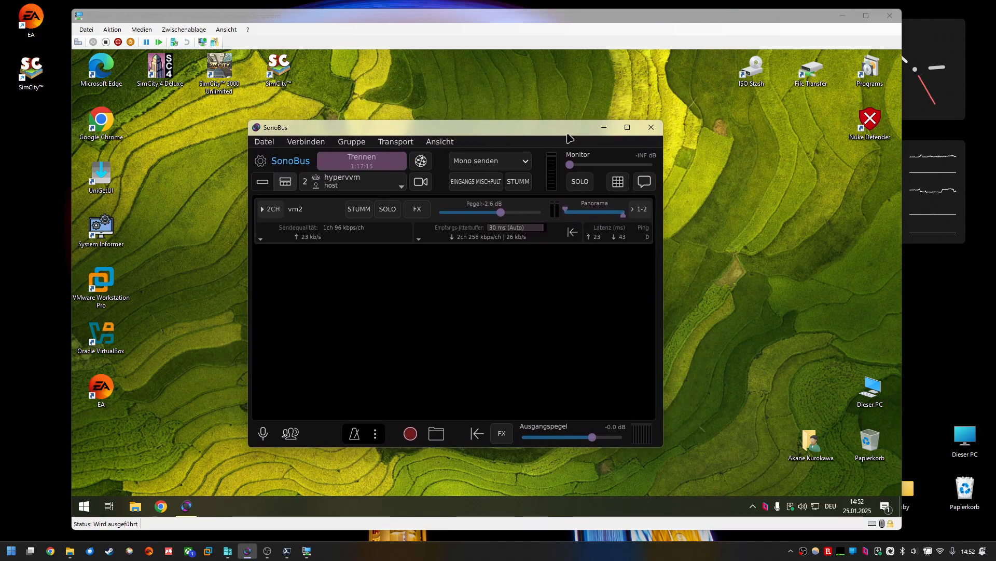
pyautogui.click(603, 127)
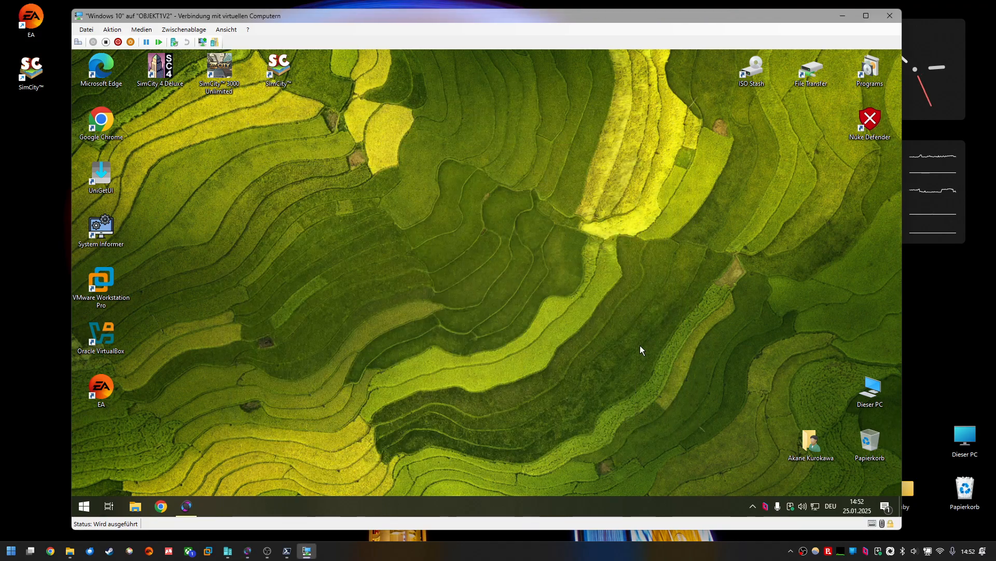
pyautogui.click(94, 508)
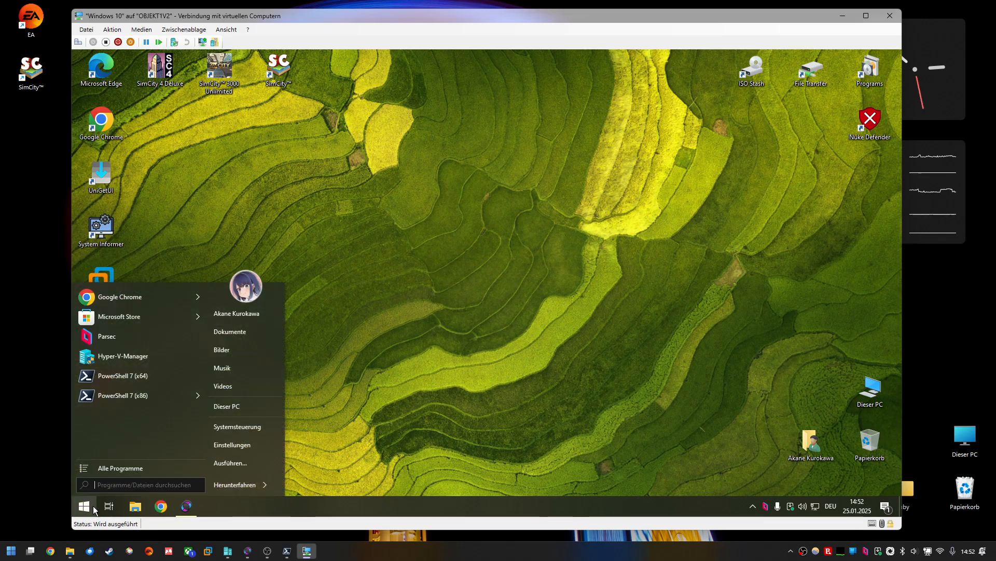
pyautogui.click(122, 470)
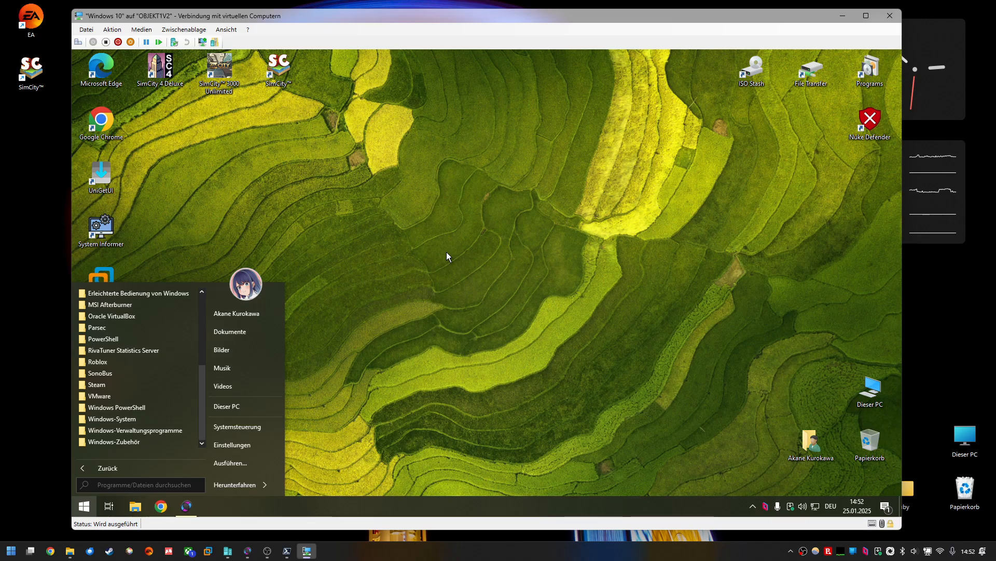
pyautogui.click(463, 274)
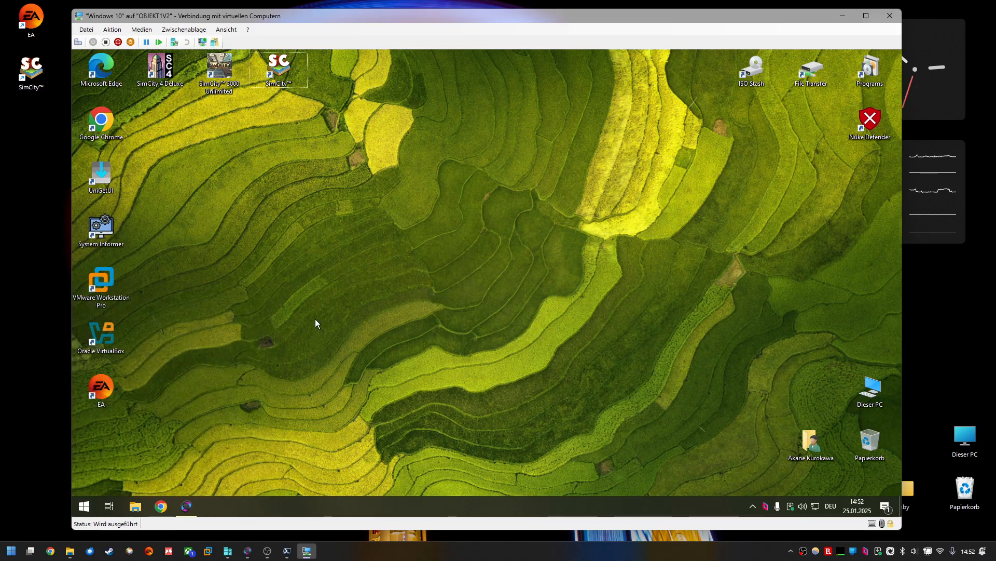
# Step: Launch SimCity from the VM desktop, grant it administrator rights, and start the game from the launcher
pyautogui.doubleClick(282, 76)
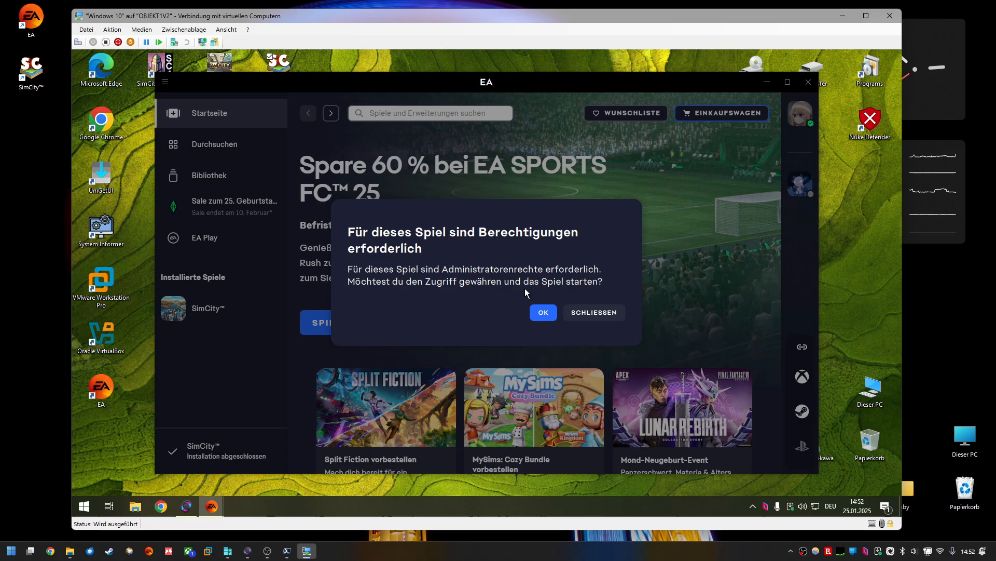
pyautogui.click(556, 317)
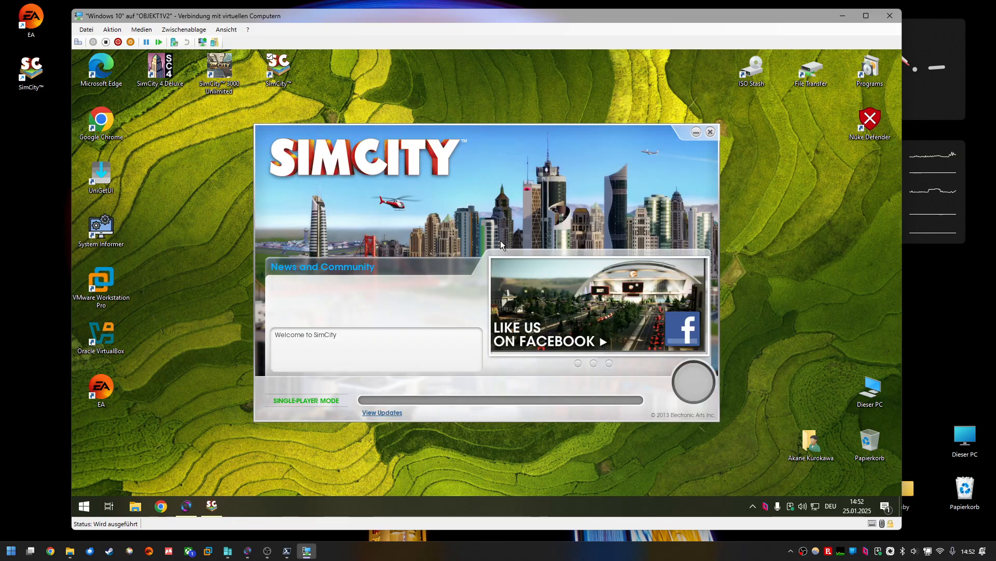
pyautogui.moveTo(601, 130); pyautogui.dragTo(562, 107)
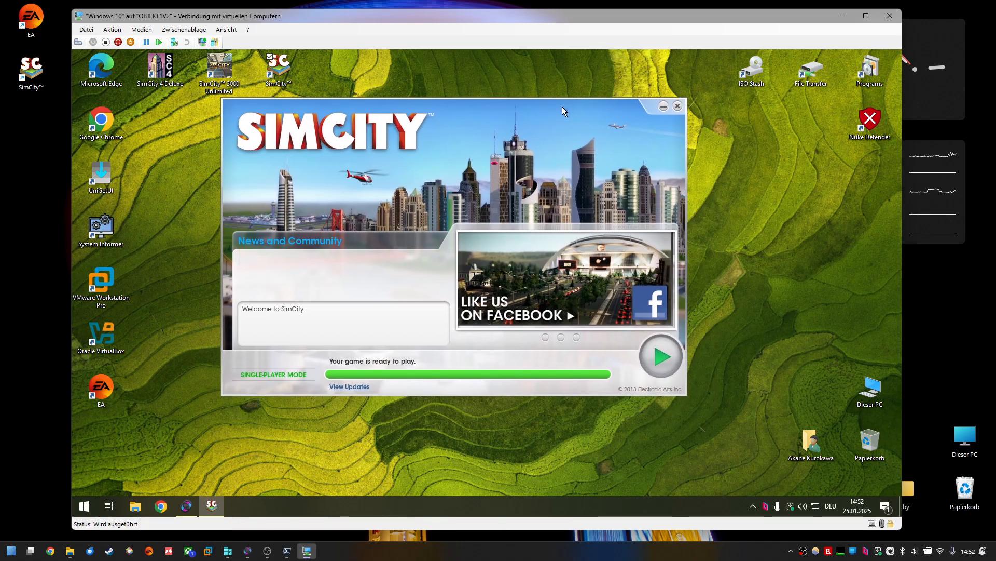
pyautogui.click(675, 346)
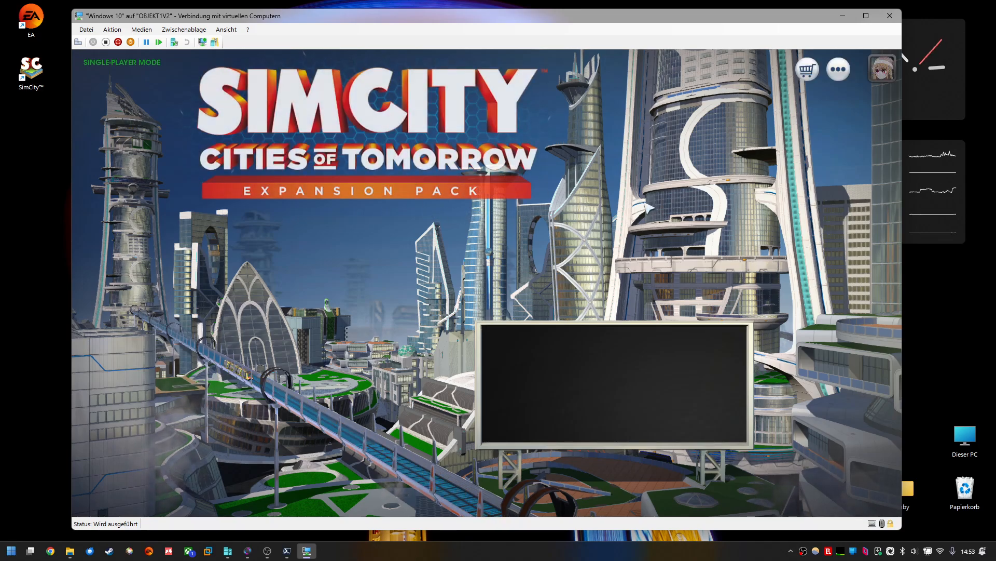
# Step: Try to quit SimCity from the options menu and close the unresponsive game
pyautogui.click(839, 69)
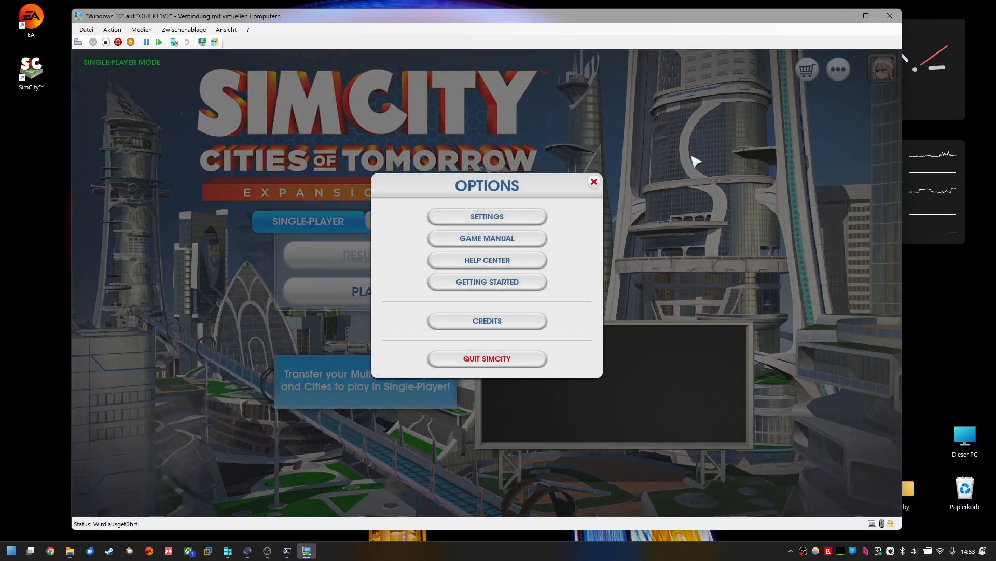
pyautogui.click(513, 362)
pyautogui.click(507, 349)
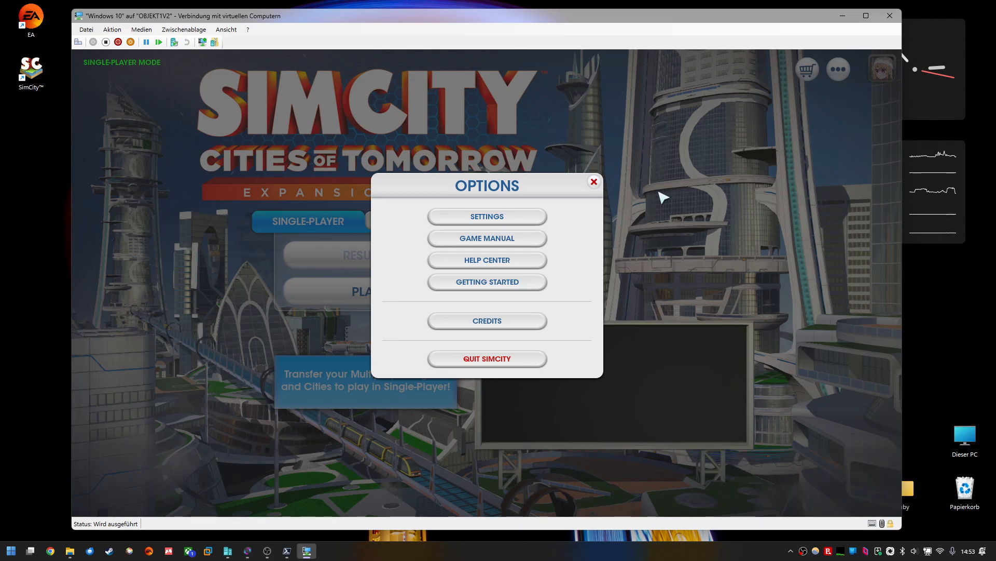
pyautogui.press('super')
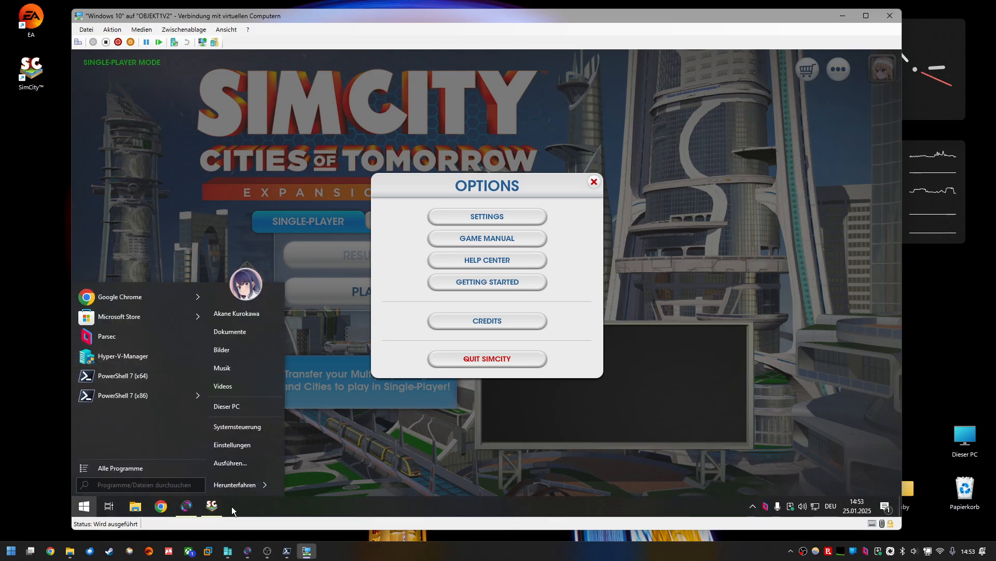
pyautogui.click(217, 507)
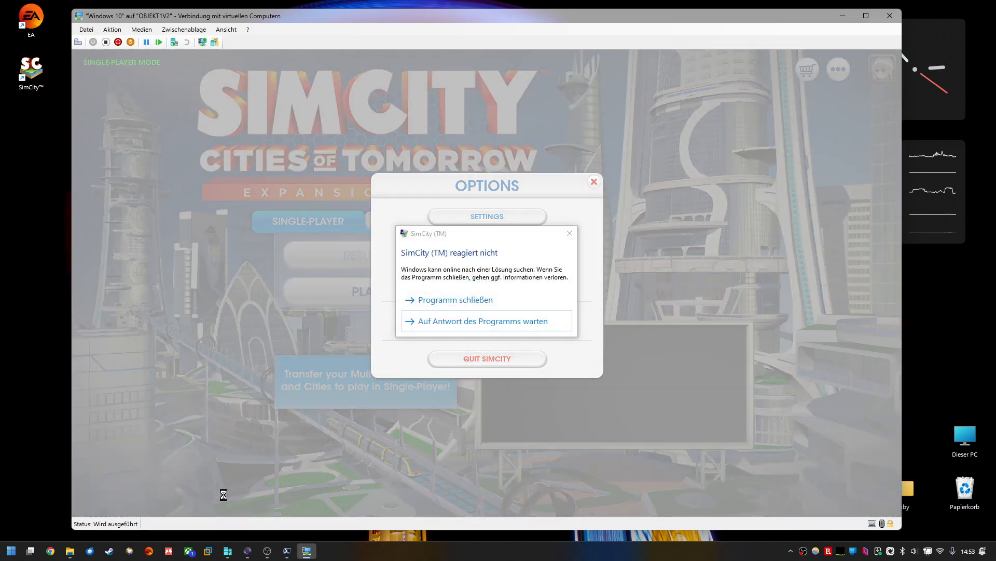
pyautogui.press('super')
pyautogui.click(771, 82)
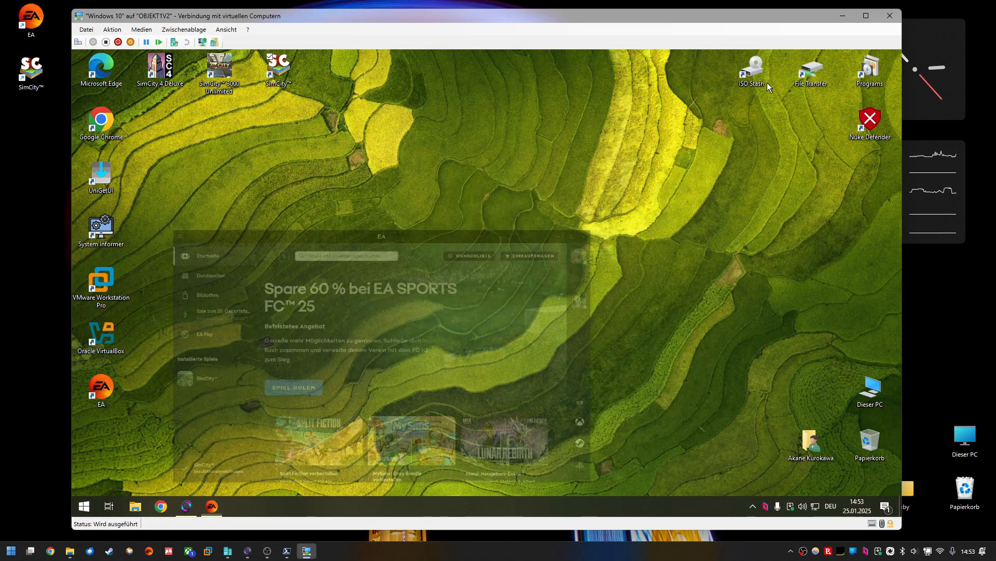
pyautogui.click(469, 334)
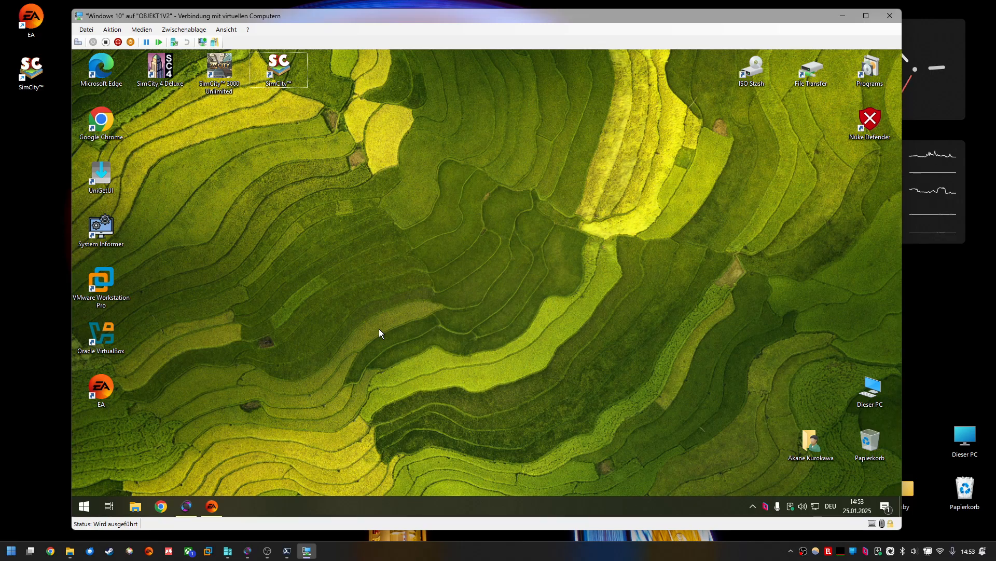
# Step: Minimize the virtual machine connection window to reach the host desktop
pyautogui.moveTo(31, 74); pyautogui.dragTo(36, 107)
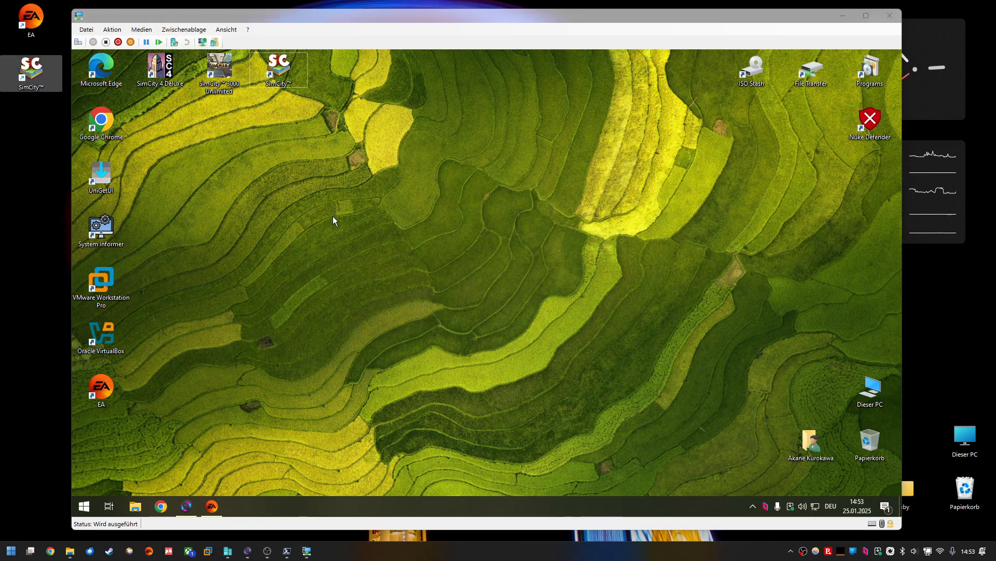
pyautogui.click(395, 401)
pyautogui.moveTo(32, 71)
pyautogui.mouseDown()
pyautogui.moveTo(20, 99)
pyautogui.moveTo(37, 69)
pyautogui.mouseUp()
pyautogui.click(11, 203)
pyautogui.moveTo(334, 20); pyautogui.dragTo(345, 11)
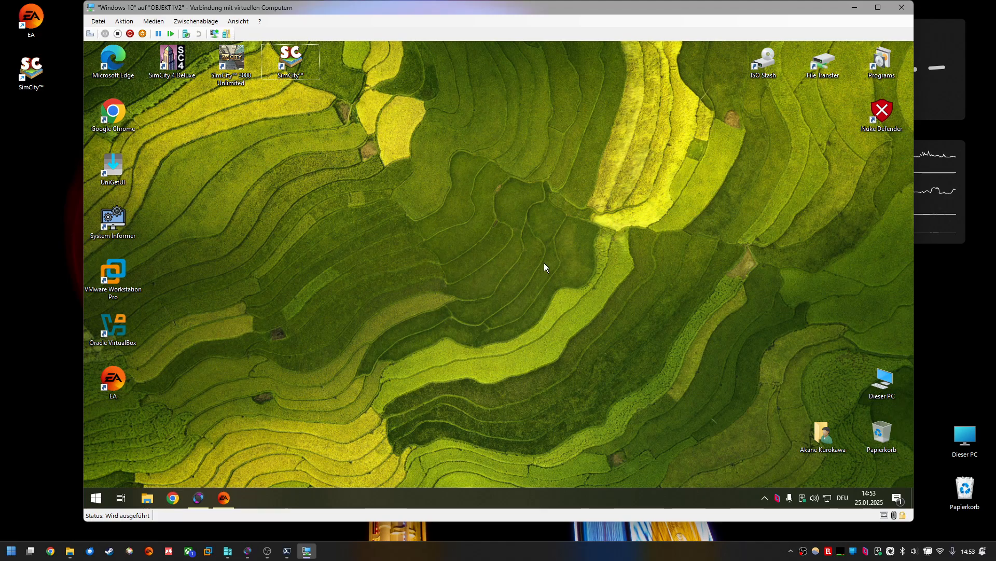
pyautogui.click(854, 8)
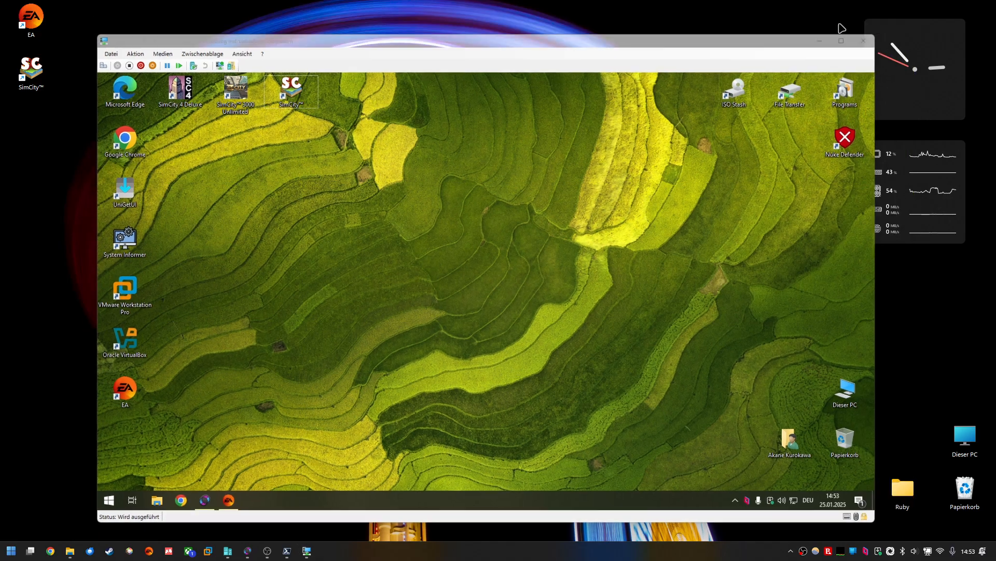
# Step: Create a new folder on the host desktop and rename it share
pyautogui.rightClick(389, 283)
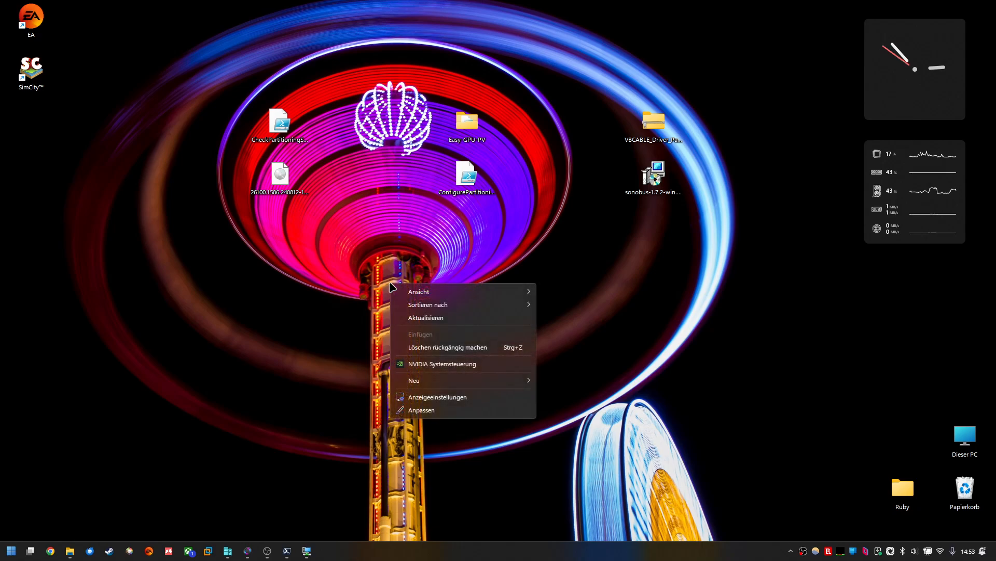
pyautogui.moveTo(532, 383)
pyautogui.click(561, 168)
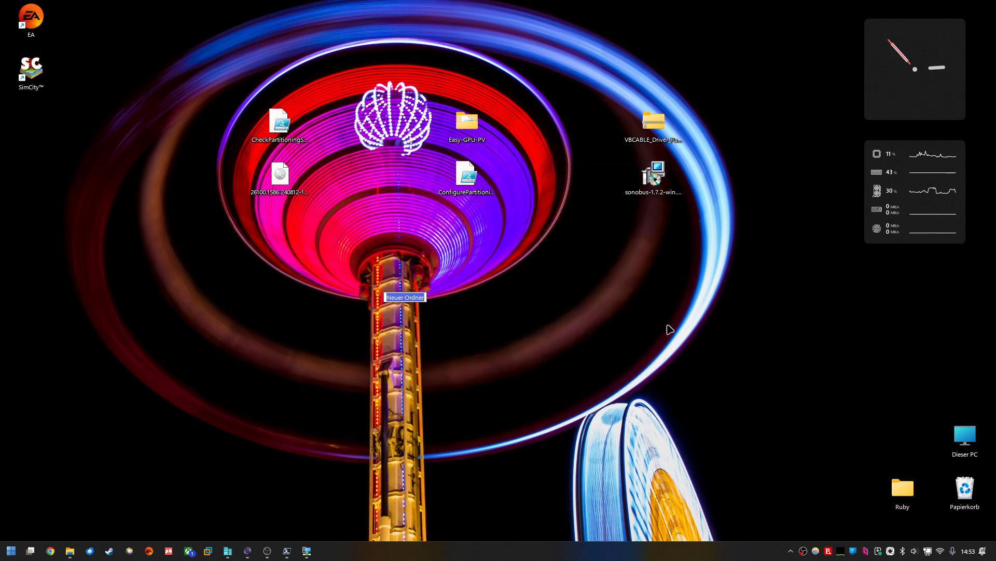
pyautogui.moveTo(405, 280); pyautogui.dragTo(488, 291)
pyautogui.moveTo(616, 418); pyautogui.dragTo(446, 260)
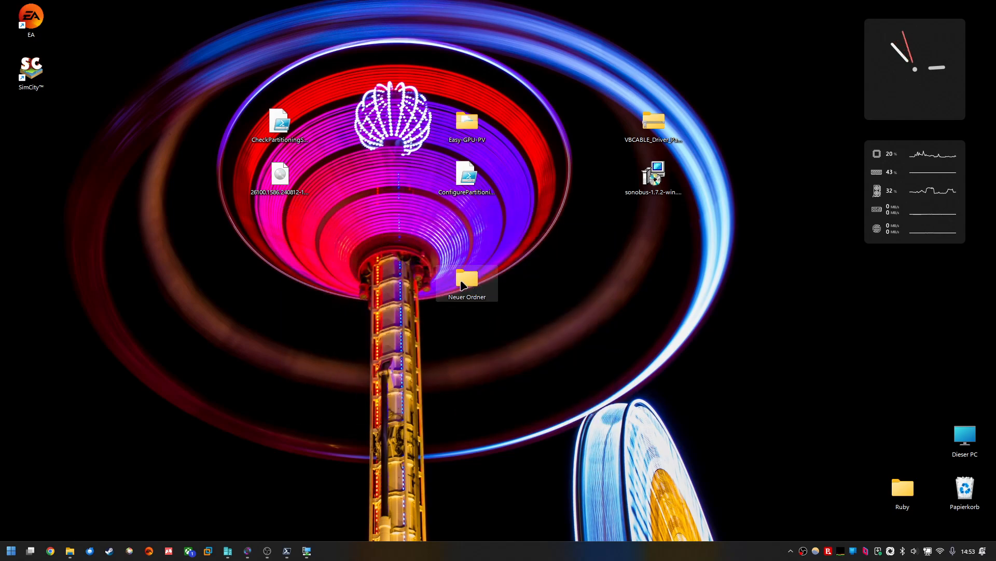
pyautogui.press('F2')
pyautogui.write('share')
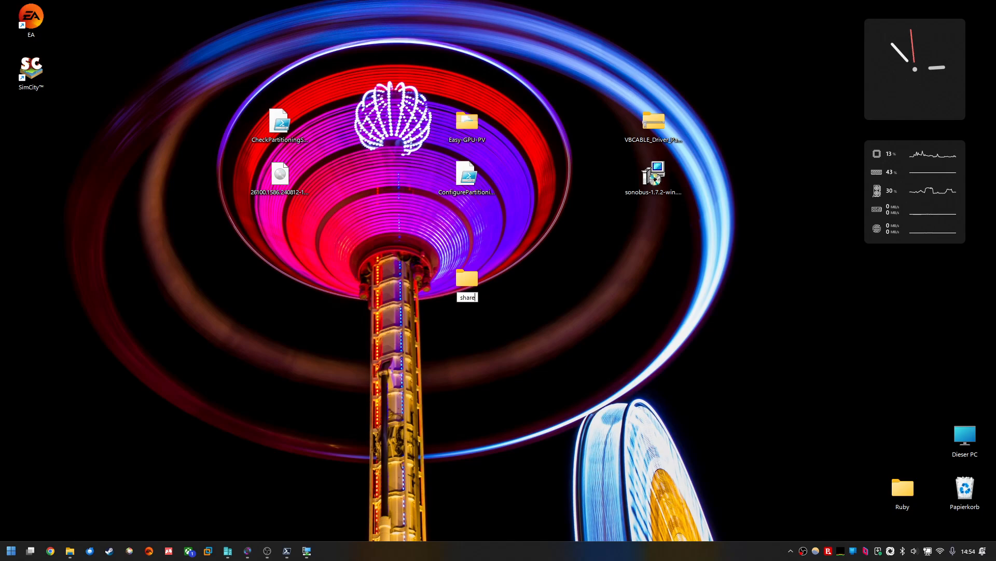
pyautogui.press('Return')
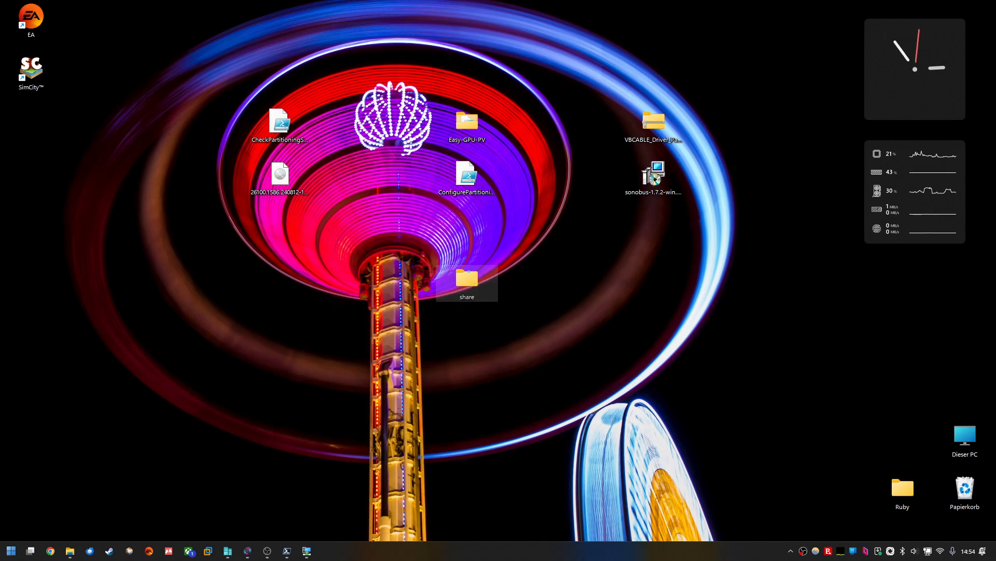
# Step: Open the share folder's properties and enable advanced sharing of it under the share name share
pyautogui.rightClick(469, 281)
pyautogui.click(511, 536)
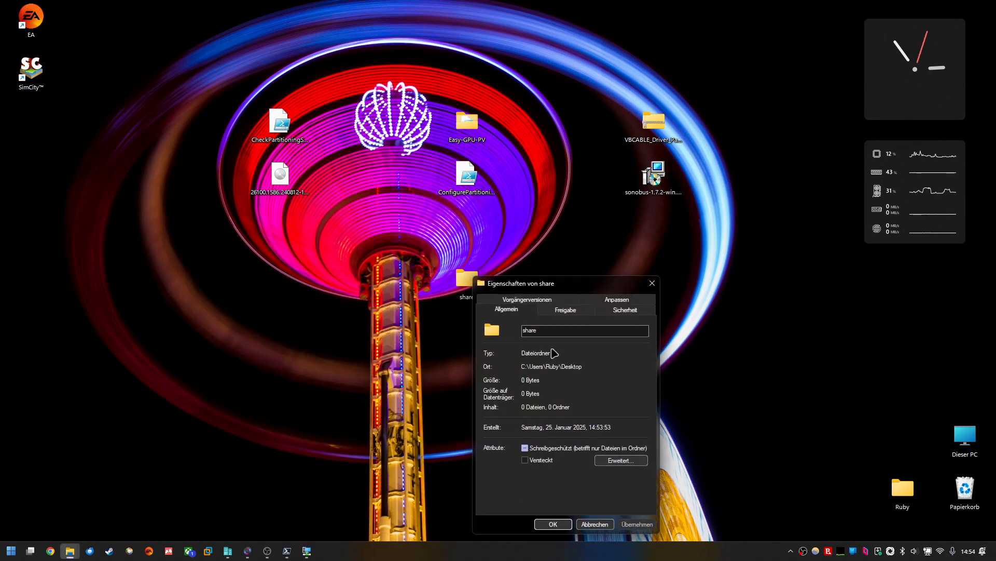
pyautogui.click(565, 310)
pyautogui.moveTo(574, 285); pyautogui.dragTo(564, 209)
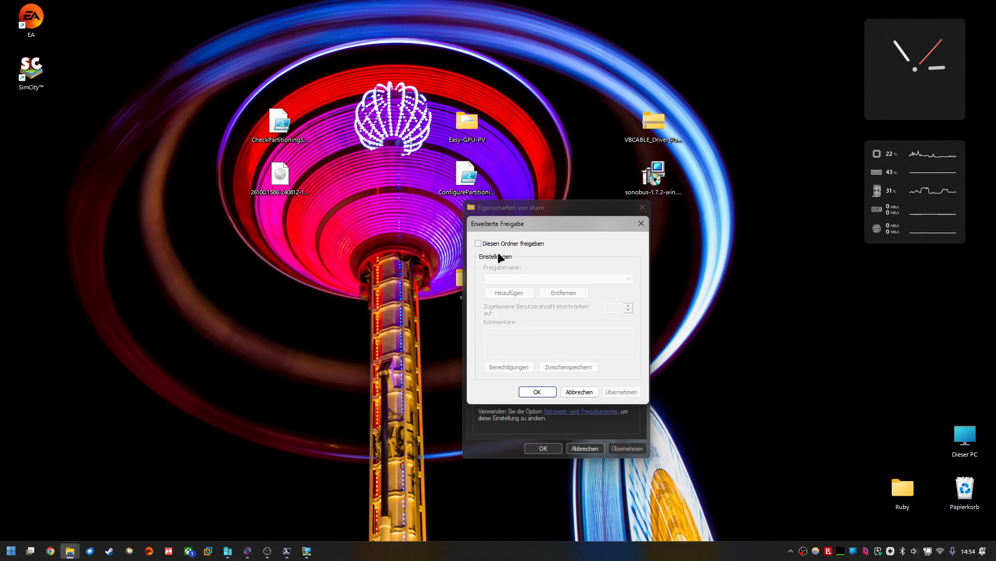
pyautogui.click(478, 243)
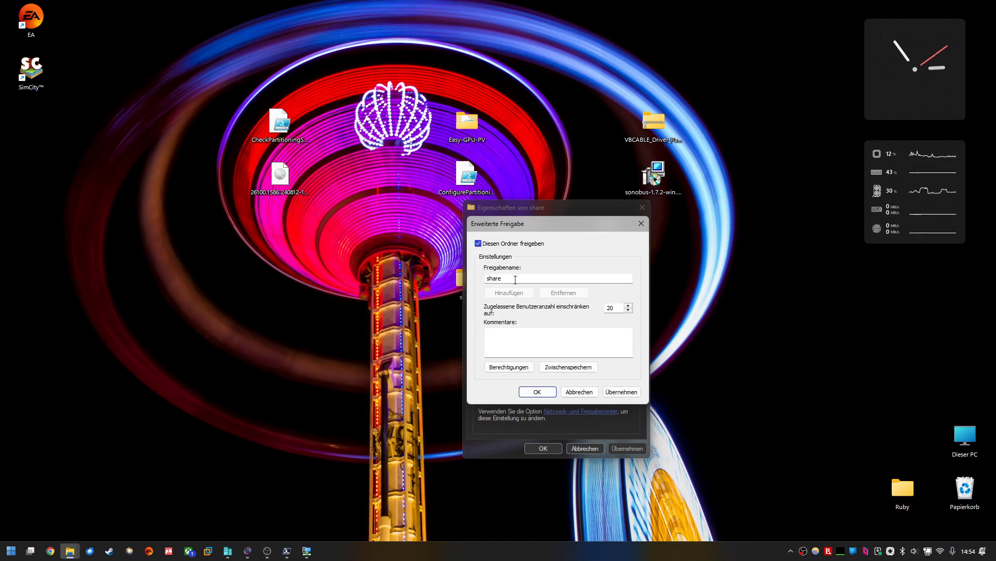
pyautogui.moveTo(555, 277); pyautogui.dragTo(450, 278)
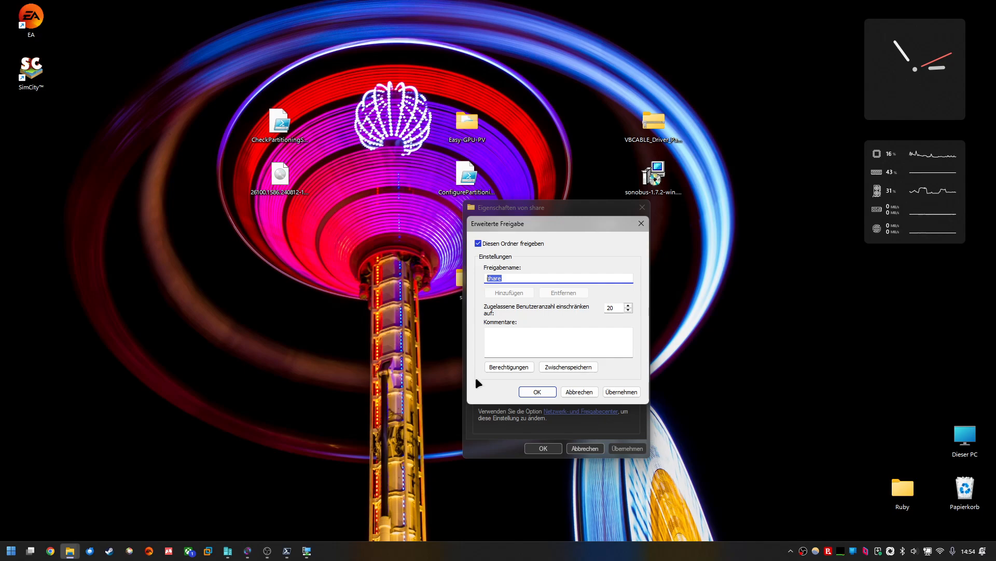
# Step: Grant Everyone full control on the share, apply it, and close the sharing dialogs
pyautogui.click(503, 367)
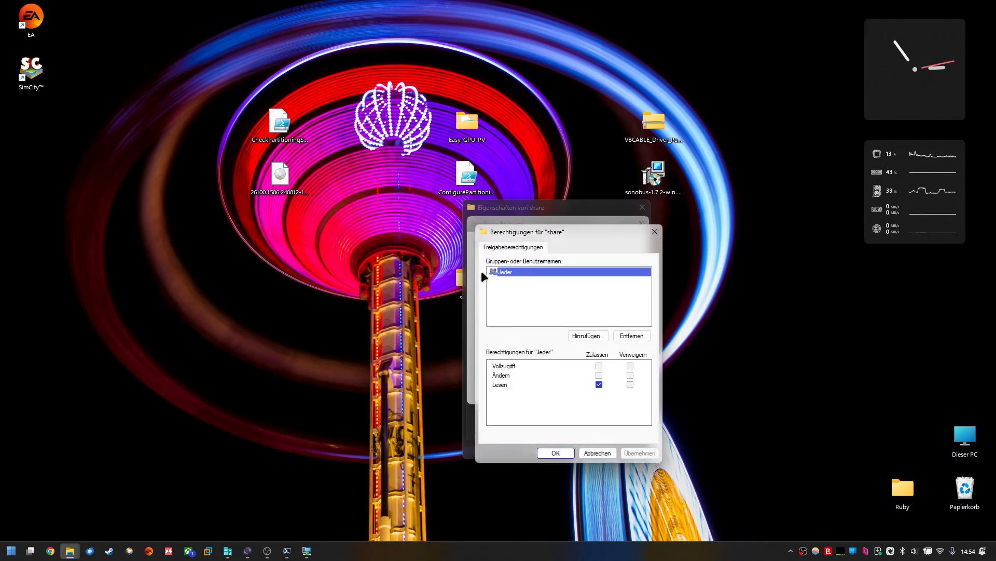
pyautogui.moveTo(559, 240); pyautogui.dragTo(516, 198)
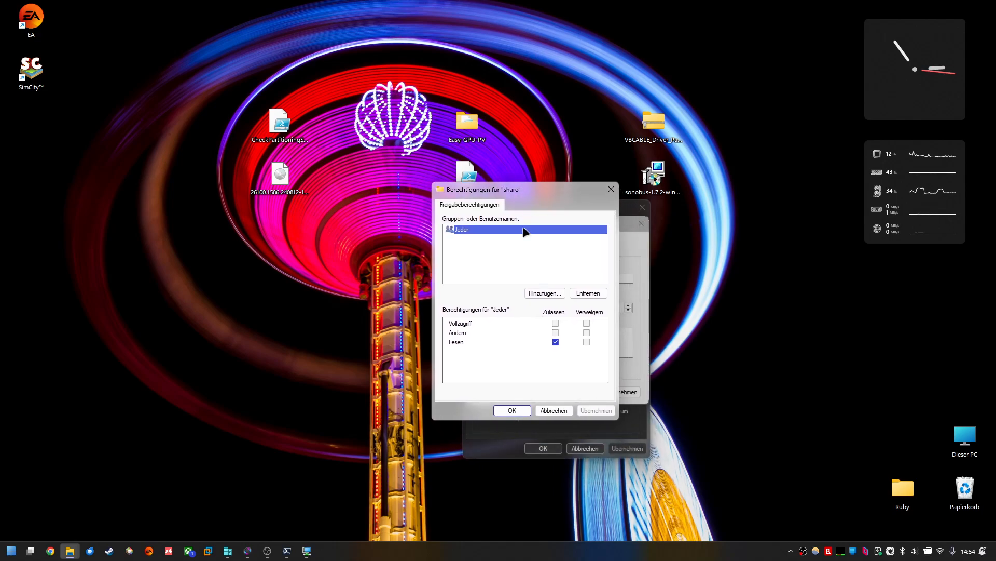
pyautogui.click(556, 323)
pyautogui.click(592, 410)
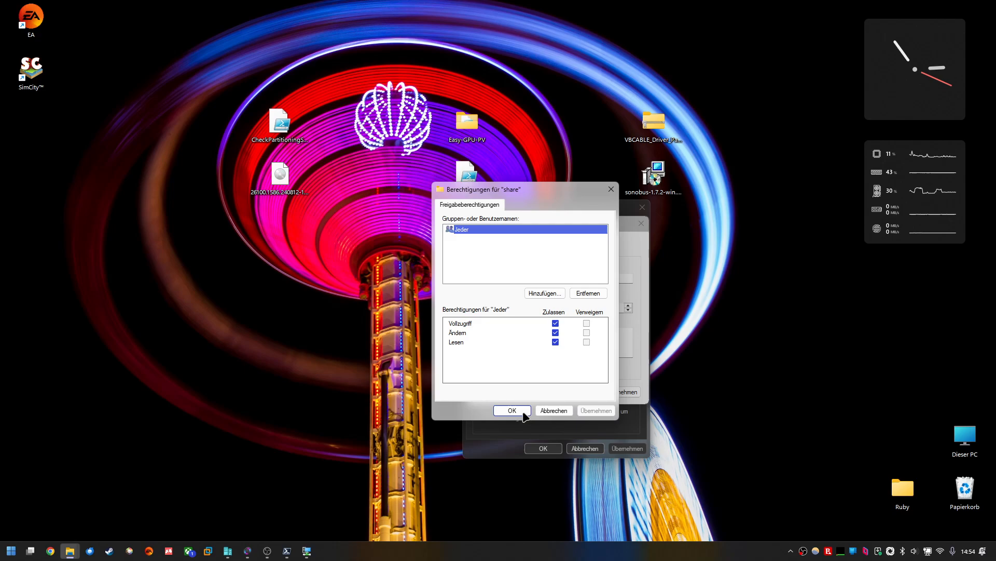
pyautogui.click(524, 413)
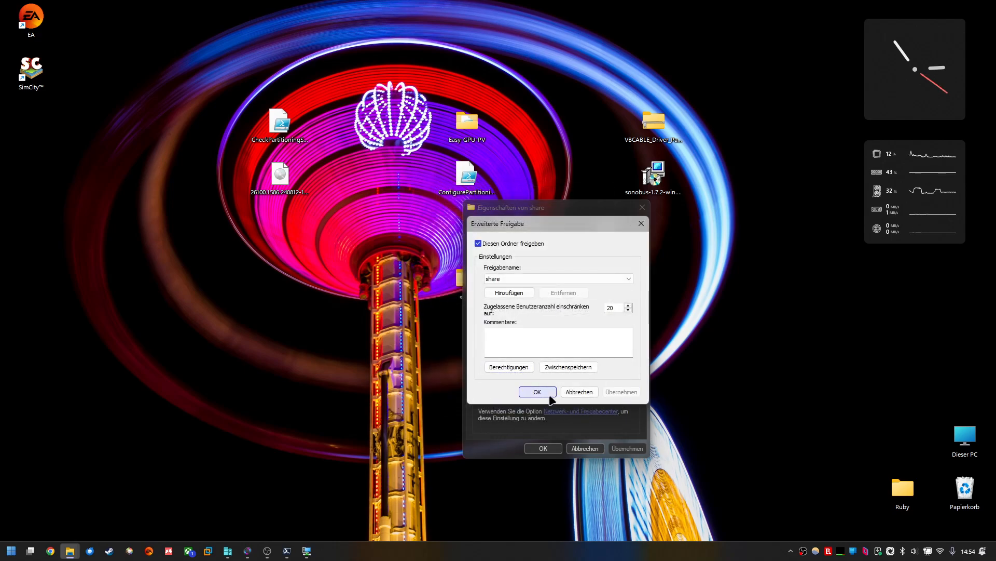
pyautogui.click(536, 393)
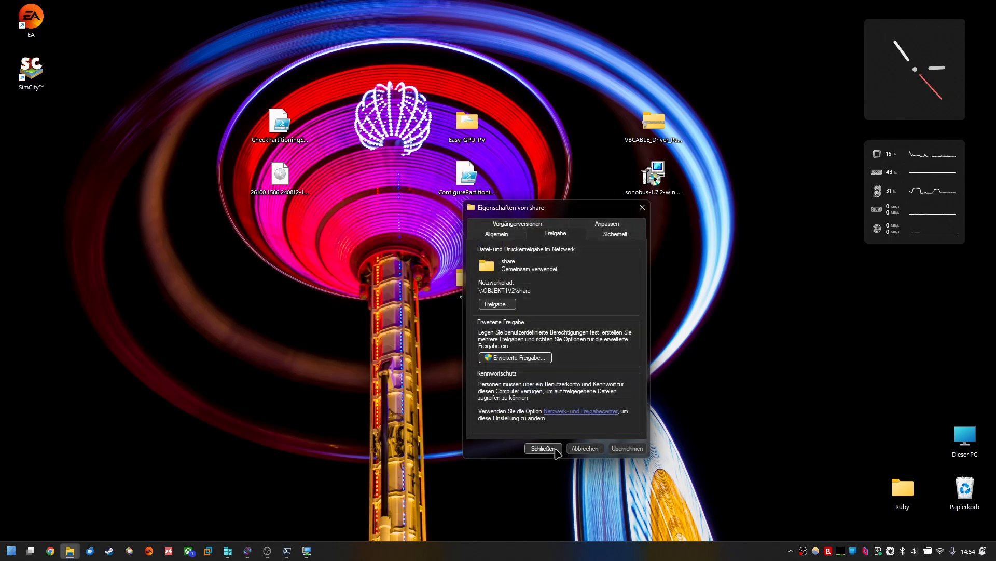
pyautogui.click(554, 449)
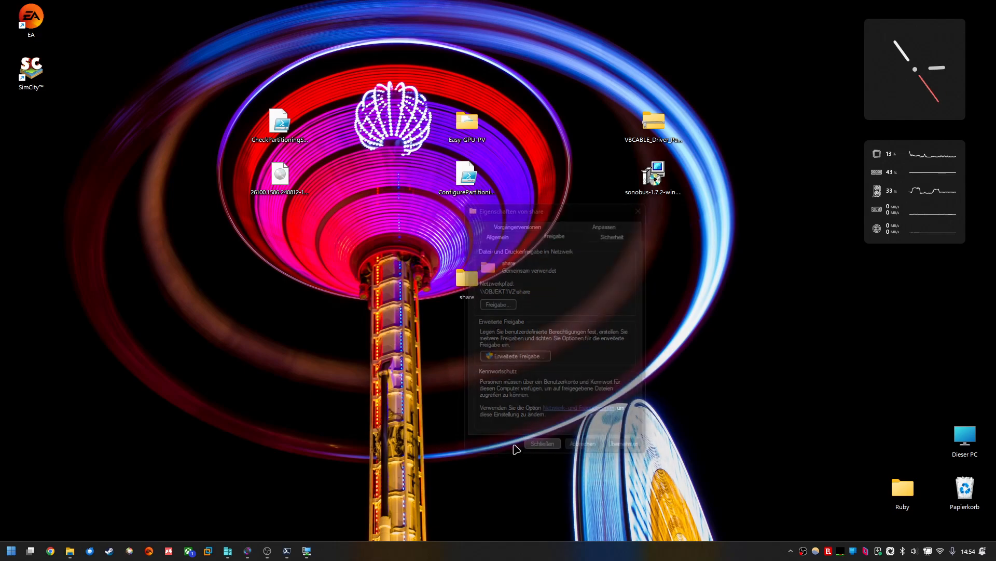
# Step: Reopen the share folder's properties and examine its network path on the Sharing tab
pyautogui.rightClick(469, 282)
pyautogui.click(538, 534)
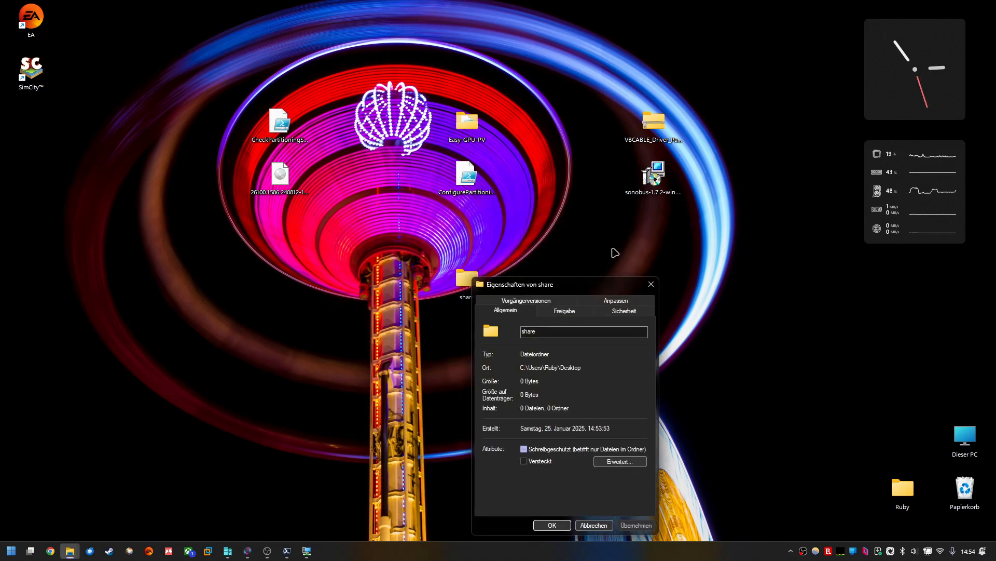
pyautogui.click(567, 311)
pyautogui.moveTo(586, 288); pyautogui.dragTo(592, 237)
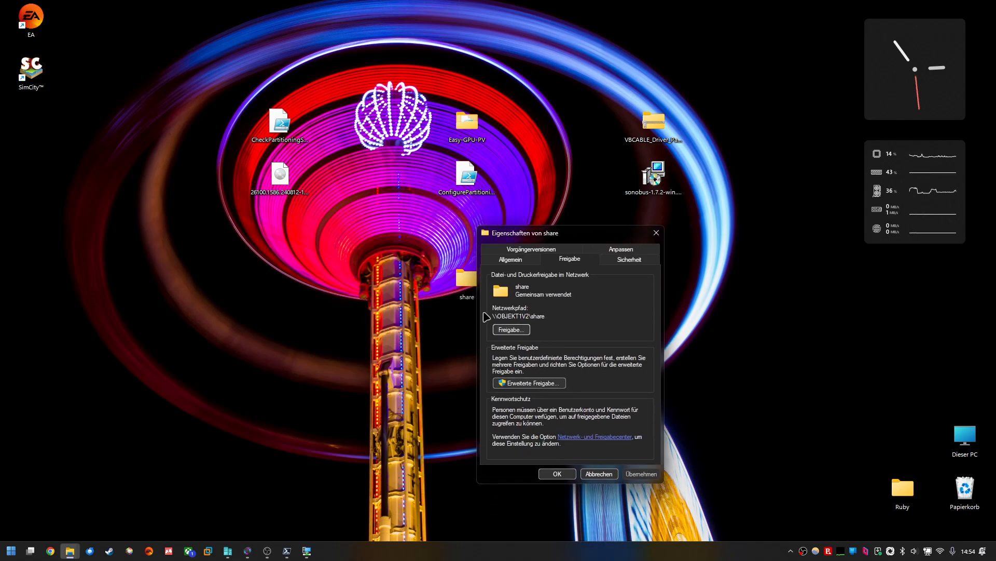
pyautogui.moveTo(554, 317); pyautogui.dragTo(475, 317)
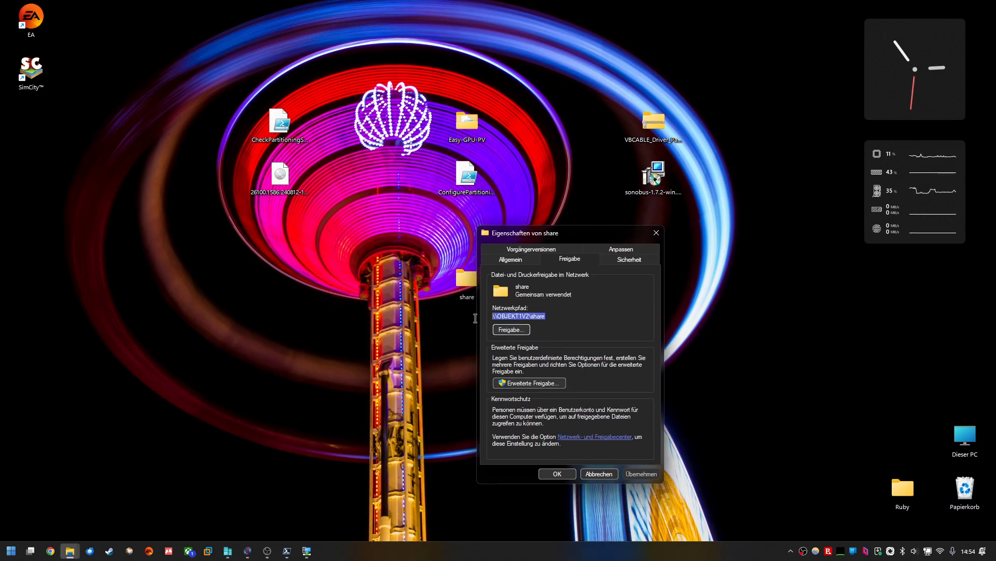
pyautogui.click(520, 316)
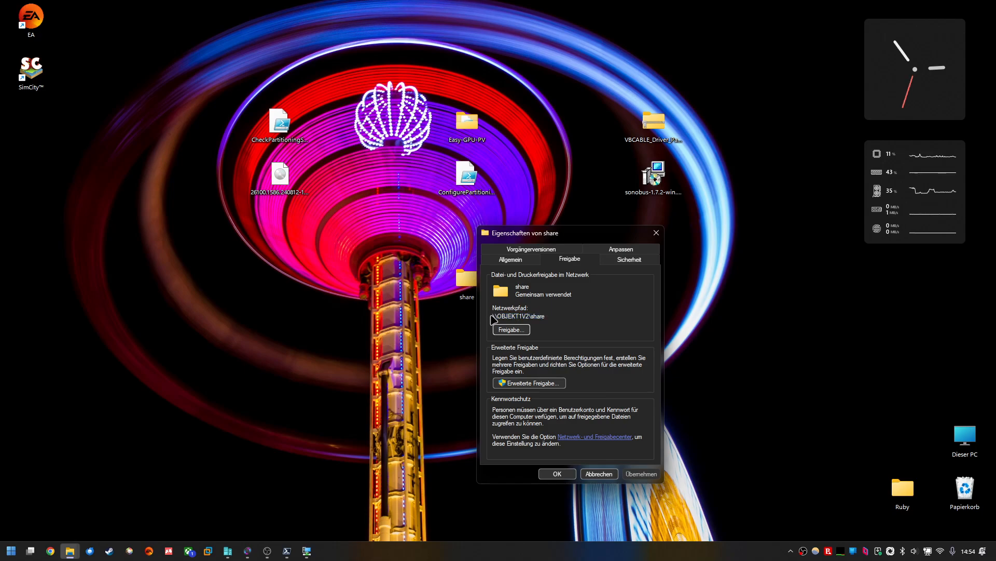
pyautogui.moveTo(532, 316)
pyautogui.mouseDown()
pyautogui.moveTo(497, 316)
pyautogui.moveTo(546, 316)
pyautogui.mouseUp()
pyautogui.click(497, 316)
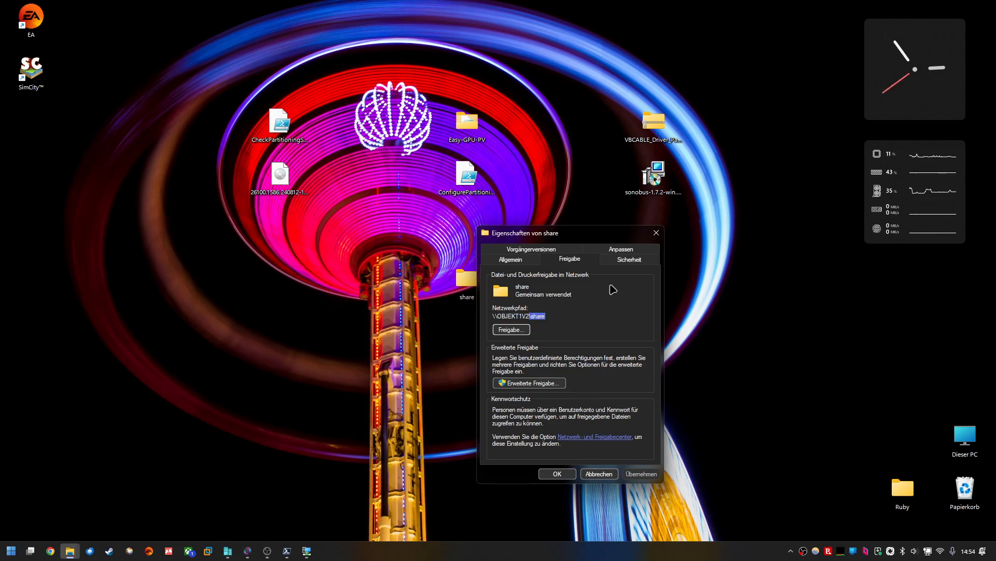
pyautogui.click(657, 234)
# Step: Restore the virtual machine window and open File Explorer inside the guest
pyautogui.click(307, 551)
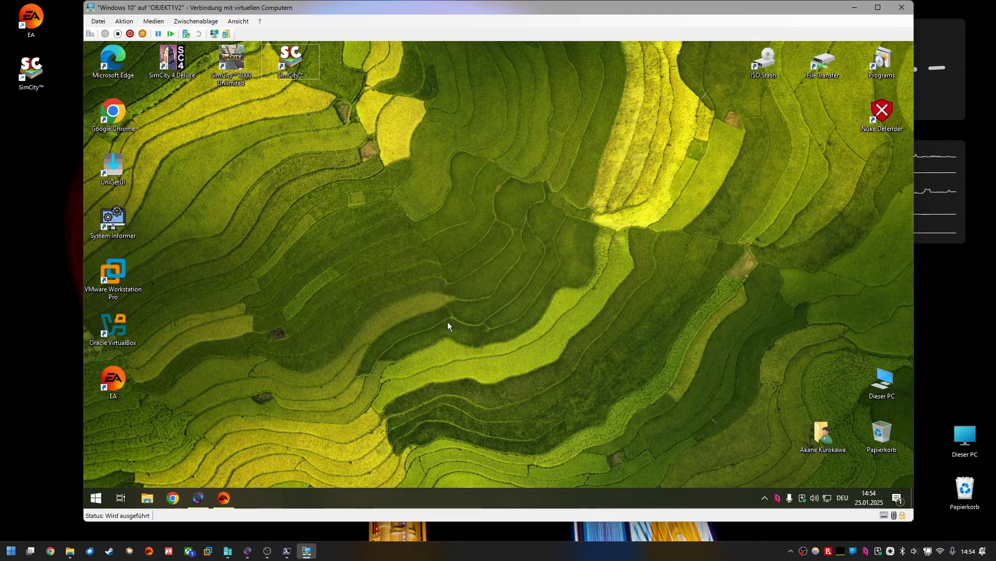
pyautogui.click(149, 497)
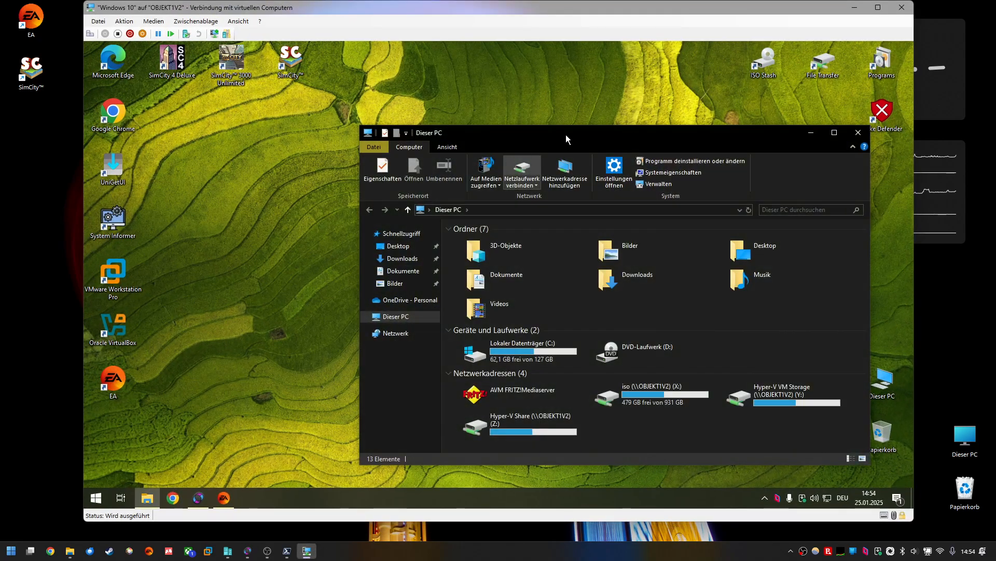
pyautogui.moveTo(566, 135); pyautogui.dragTo(461, 117)
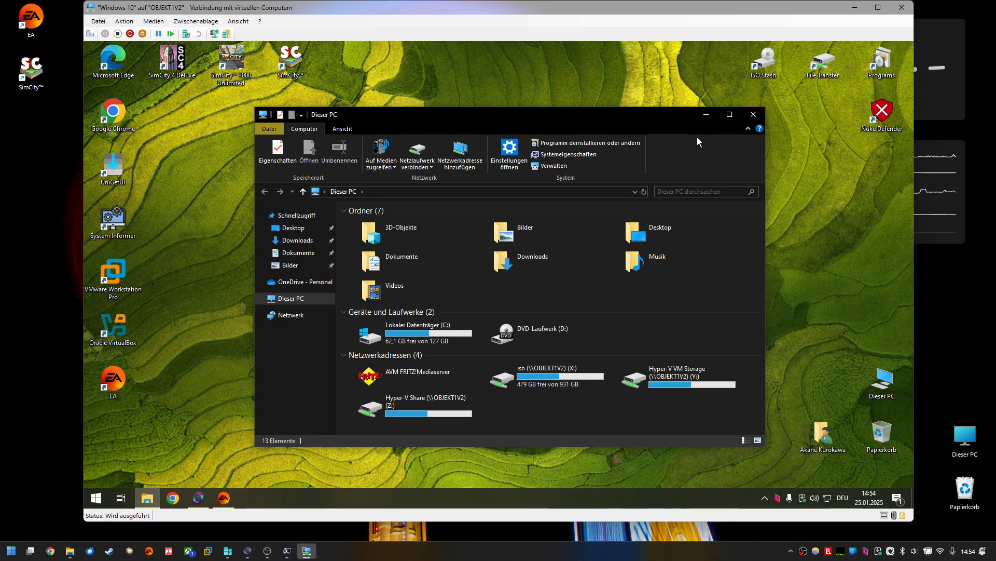
pyautogui.rightClick(544, 405)
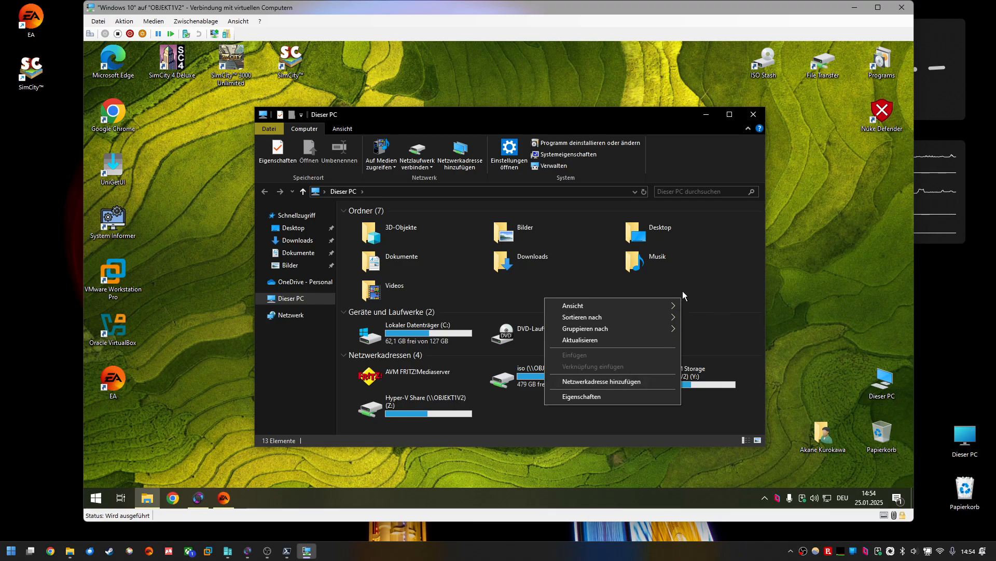
pyautogui.click(706, 162)
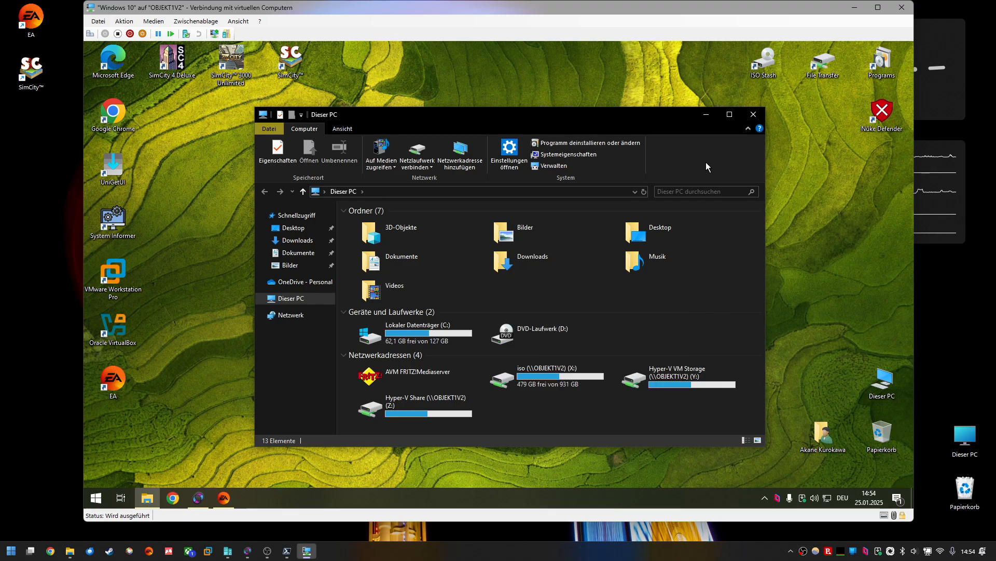
# Step: Map network drive W: in the guest to the folder \\OBJEKT1V2\share
pyautogui.click(417, 154)
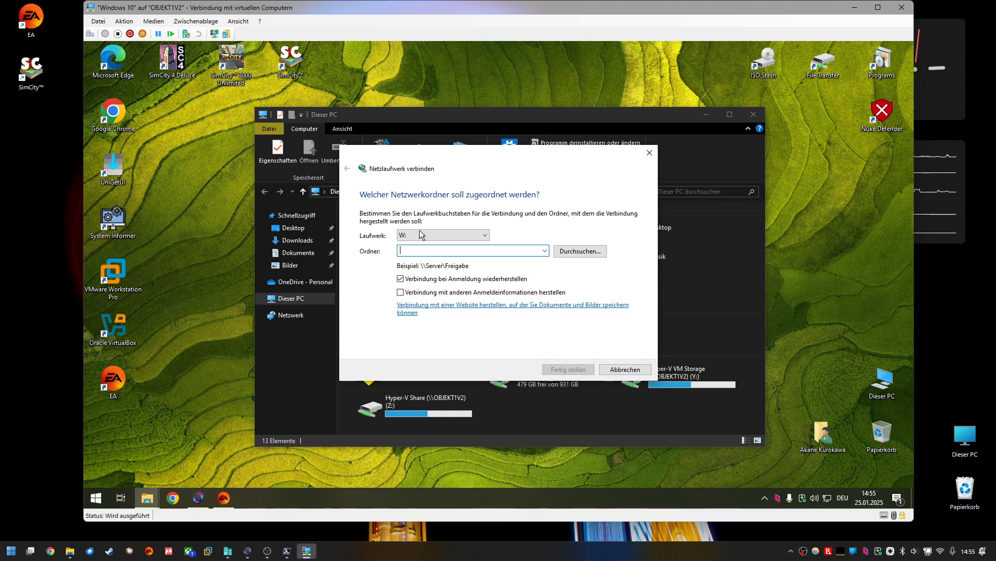
pyautogui.click(422, 234)
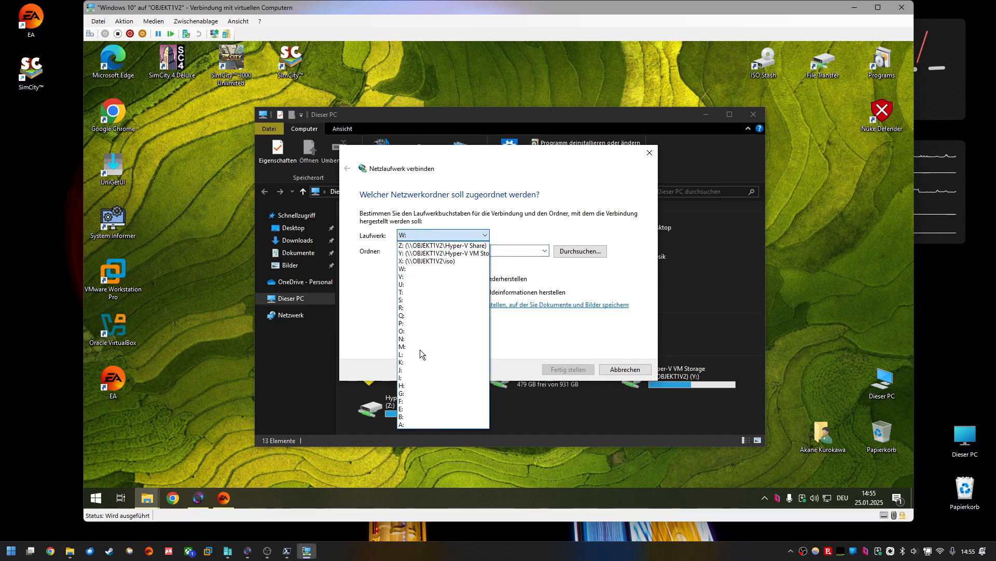
pyautogui.click(485, 209)
pyautogui.click(450, 252)
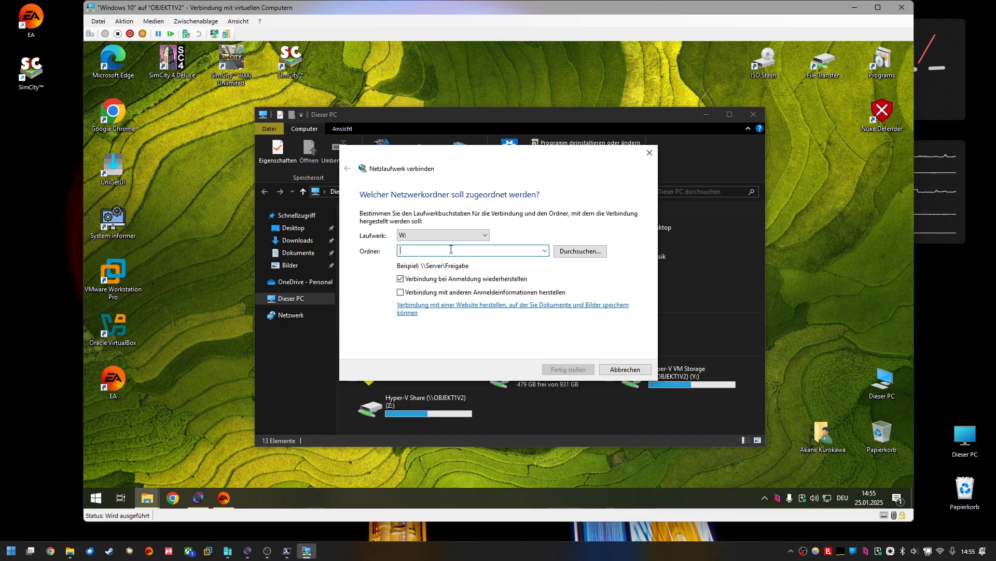
pyautogui.write('\\\\SOB')
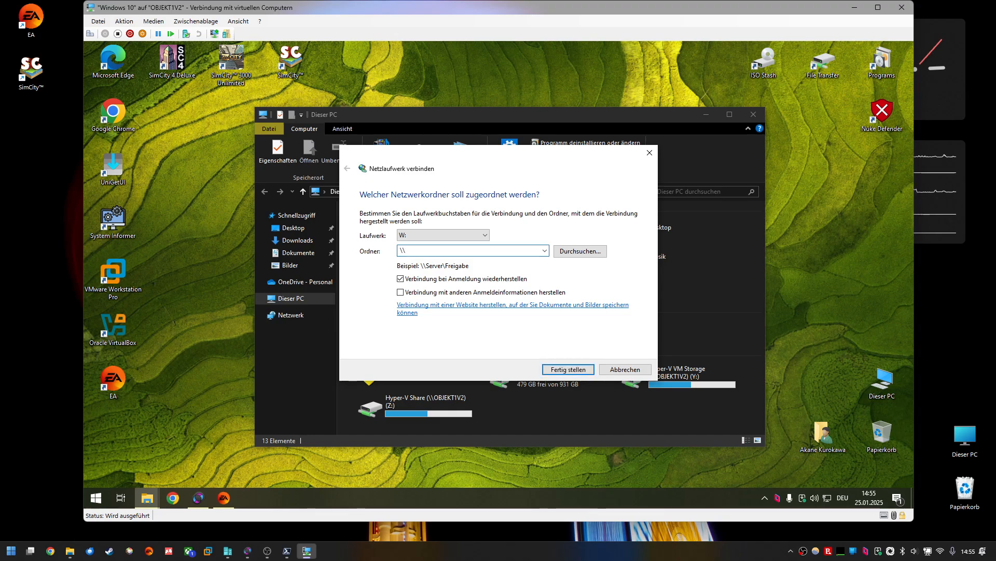
pyautogui.press('BackSpace')
pyautogui.press('BackSpace')
pyautogui.press('BackSpace')
pyautogui.write('OBJECT')
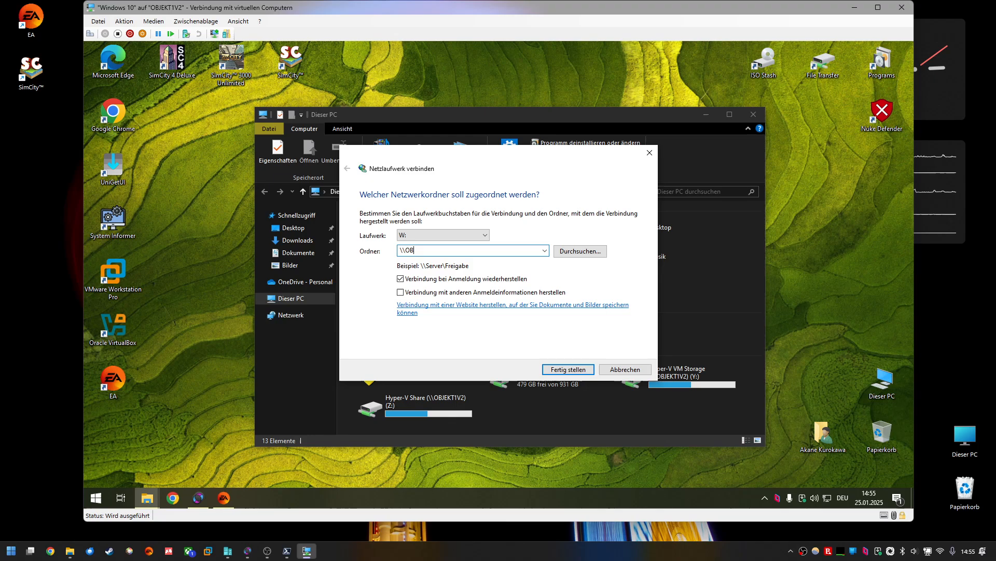
pyautogui.press('BackSpace')
pyautogui.press('BackSpace')
pyautogui.write('KTv')
pyautogui.press('BackSpace')
pyautogui.write('1V')
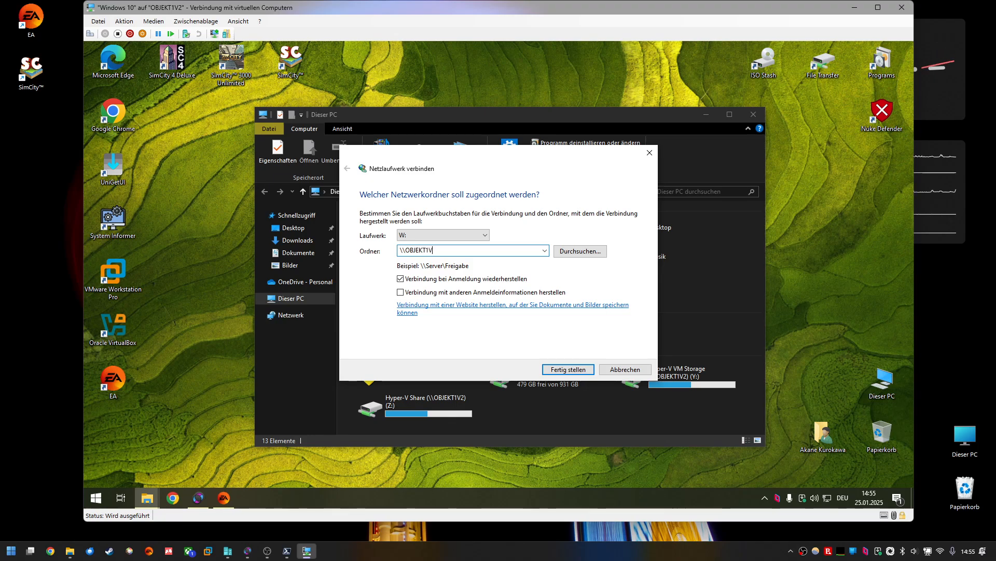
pyautogui.write('2')
pyautogui.press('BackSpace')
pyautogui.write('2\\share')
pyautogui.press('Return')
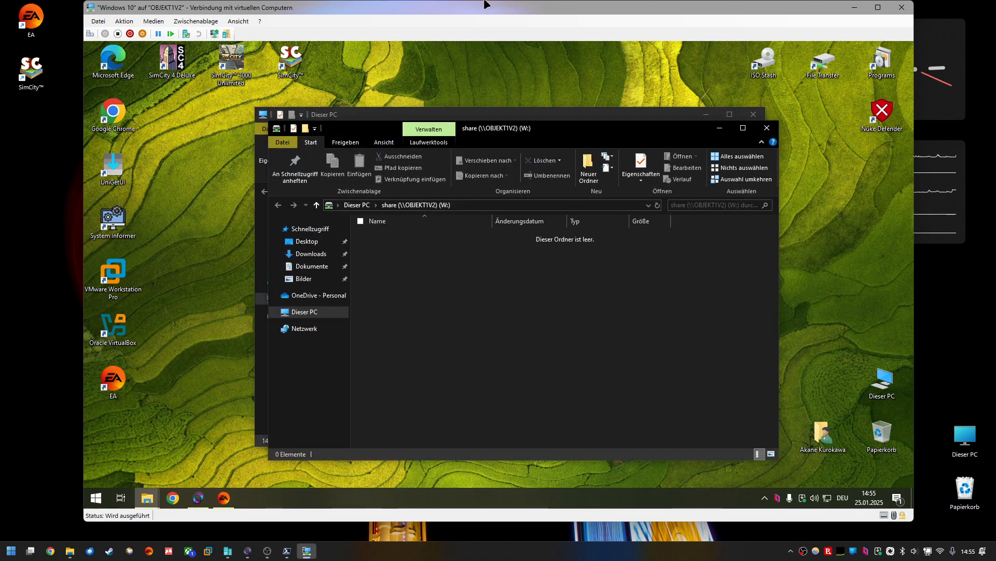
pyautogui.moveTo(529, 133); pyautogui.dragTo(585, 70)
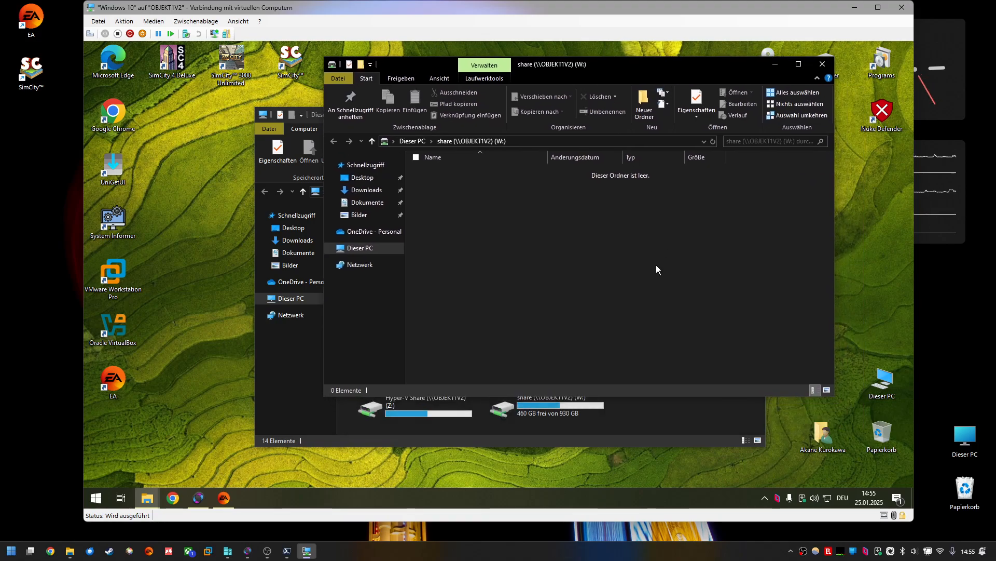
# Step: Create a new text document in the empty mapped share drive W: inside the guest
pyautogui.moveTo(602, 61); pyautogui.dragTo(595, 87)
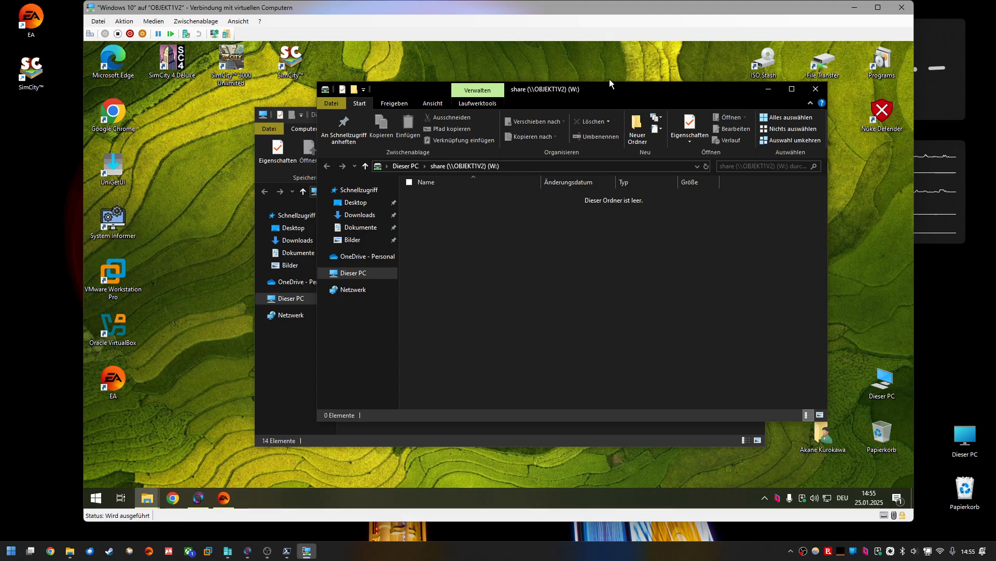
pyautogui.moveTo(586, 88); pyautogui.dragTo(580, 89)
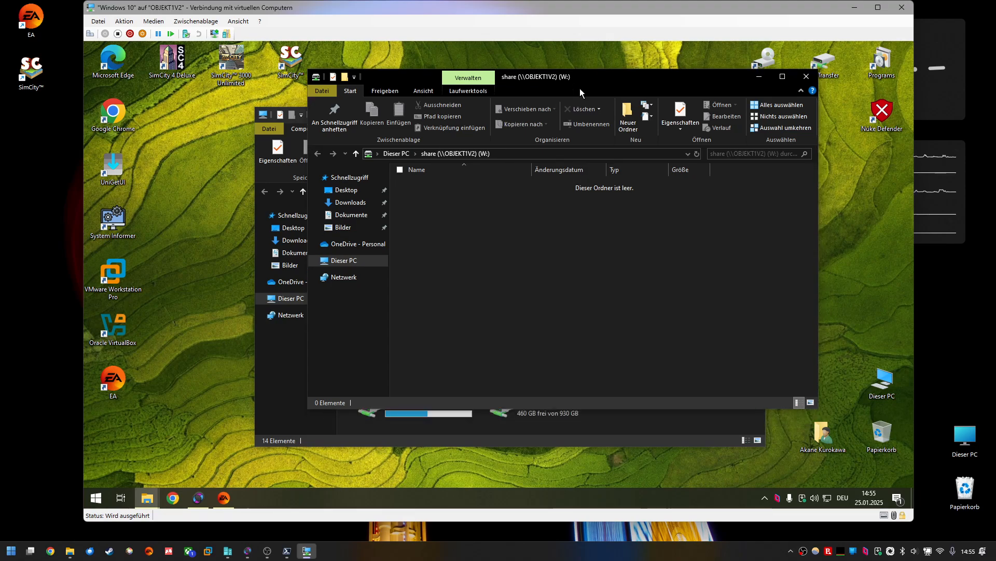
pyautogui.rightClick(576, 248)
pyautogui.click(464, 294)
pyautogui.click(637, 440)
pyautogui.click(535, 415)
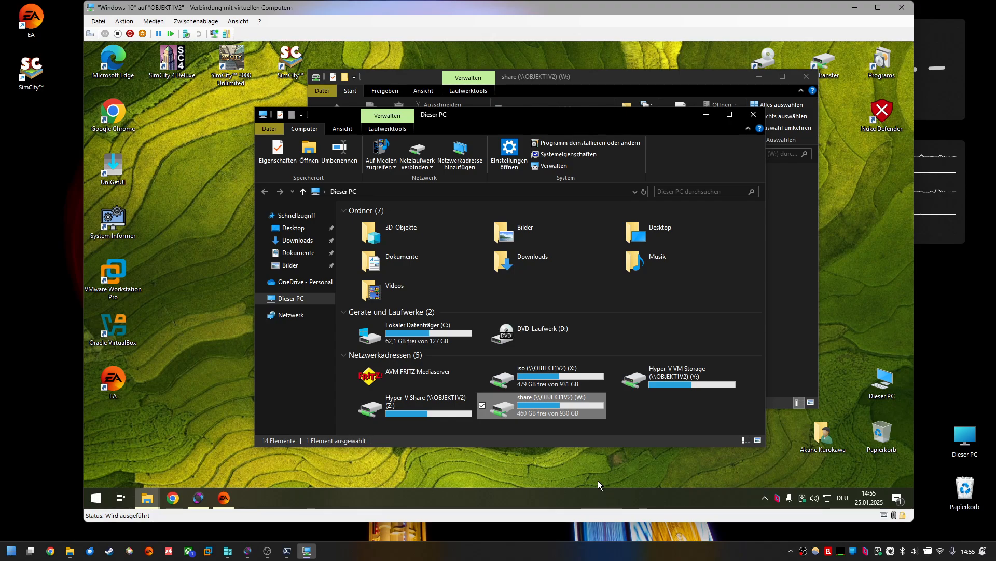
pyautogui.moveTo(544, 115); pyautogui.dragTo(412, 117)
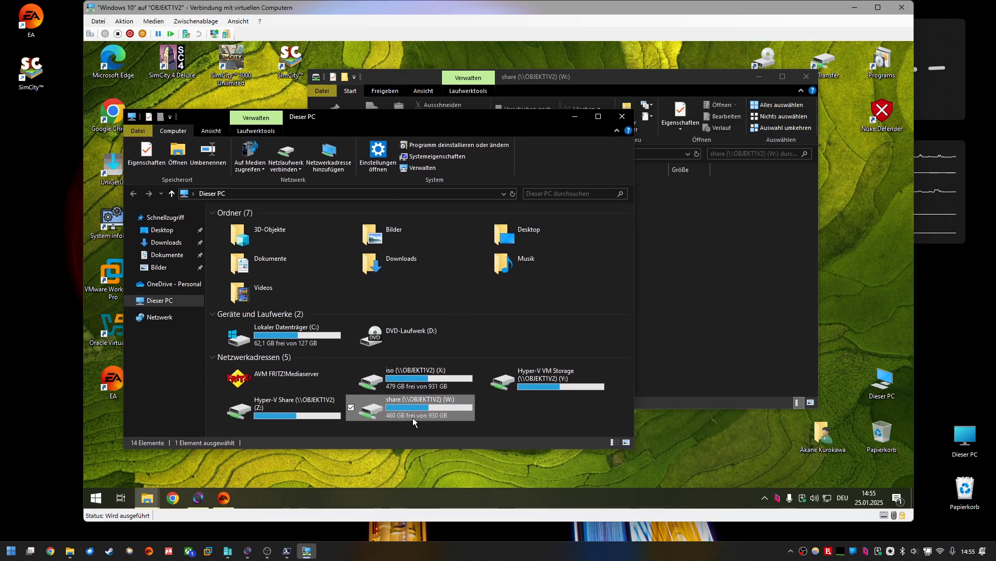
pyautogui.click(681, 268)
pyautogui.rightClick(597, 243)
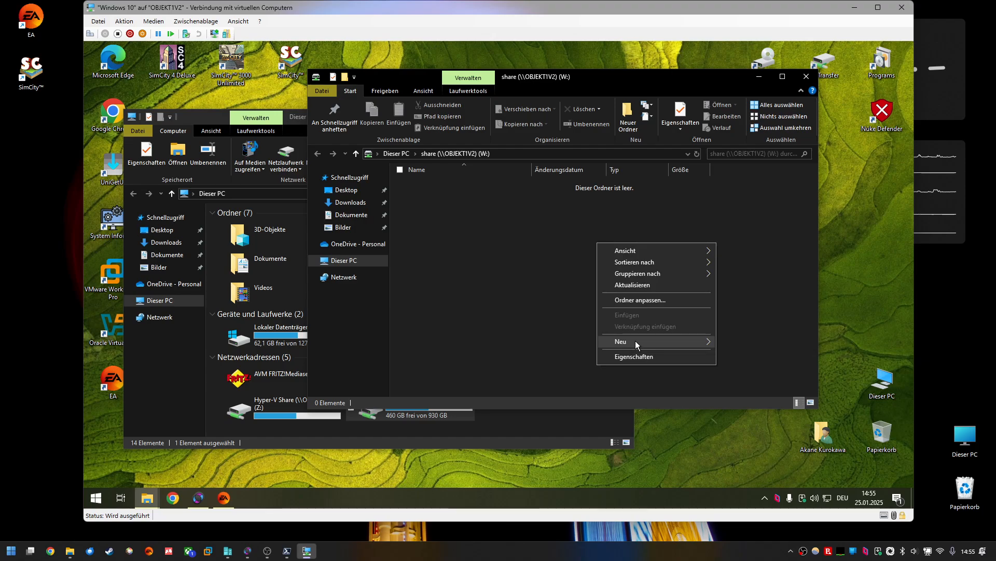
pyautogui.moveTo(643, 341)
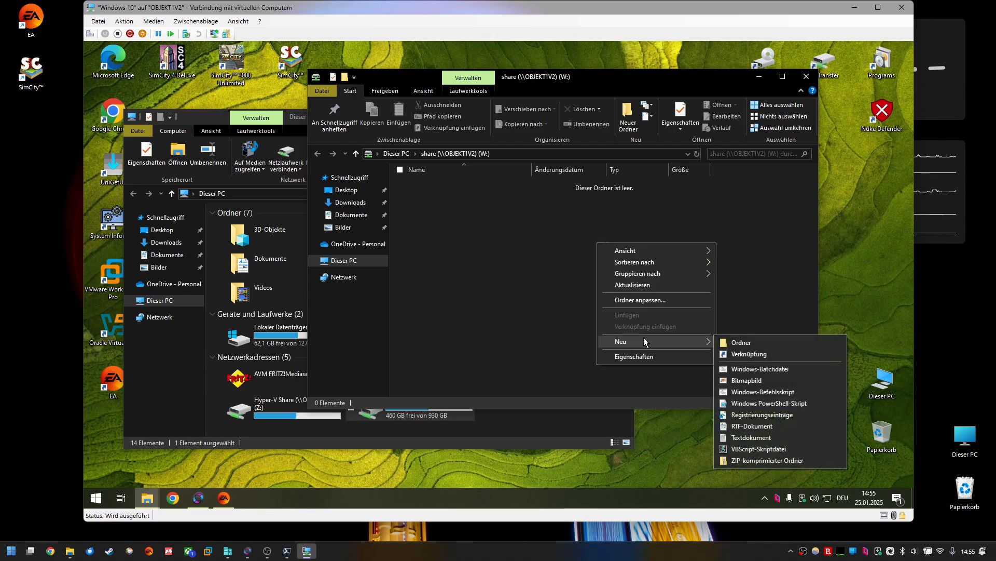
pyautogui.click(752, 438)
pyautogui.click(534, 275)
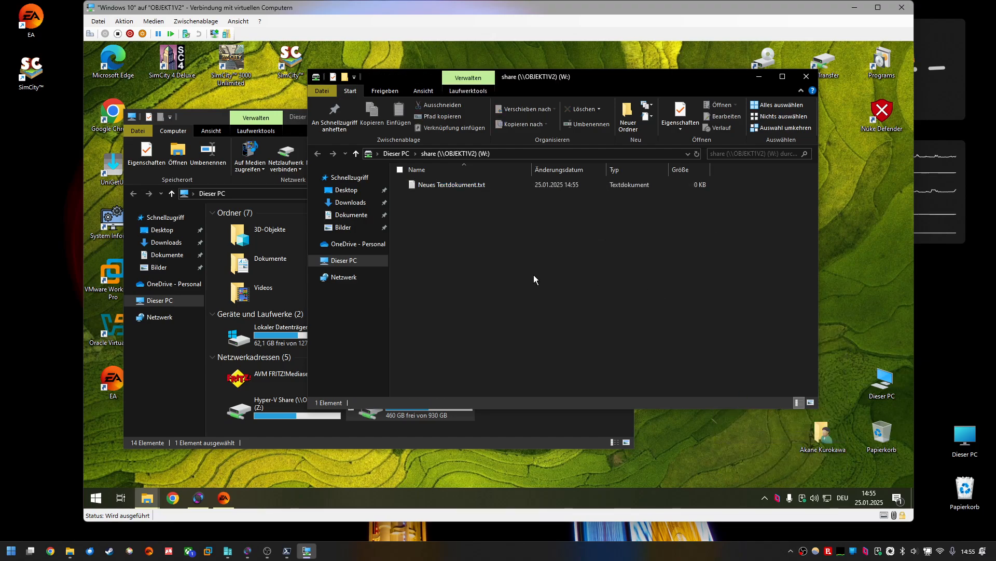
# Step: Open the new text document, write hello on its first line, and save it
pyautogui.doubleClick(472, 184)
pyautogui.write('hello')
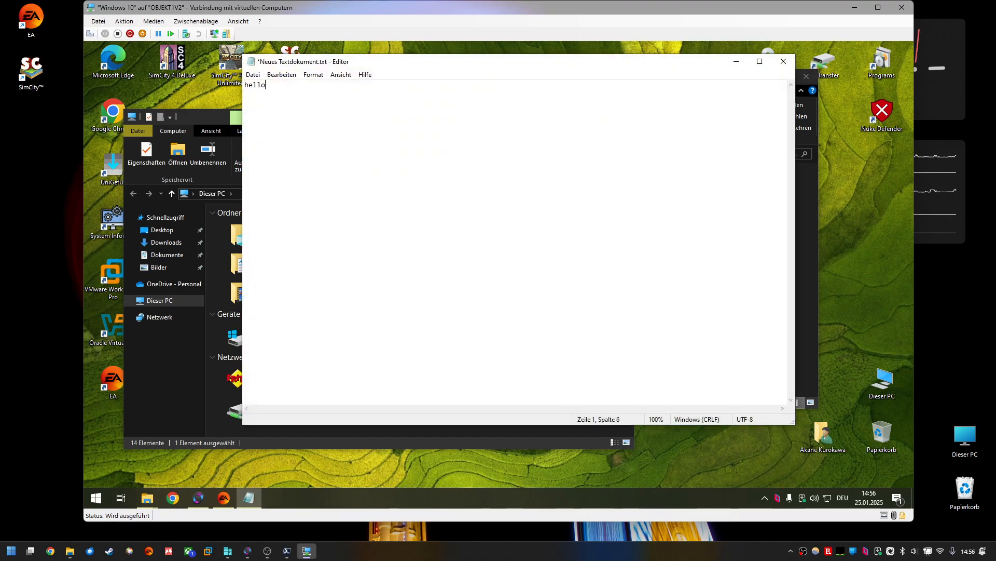
pyautogui.press('Return')
pyautogui.hotkey('ctrl', 's')
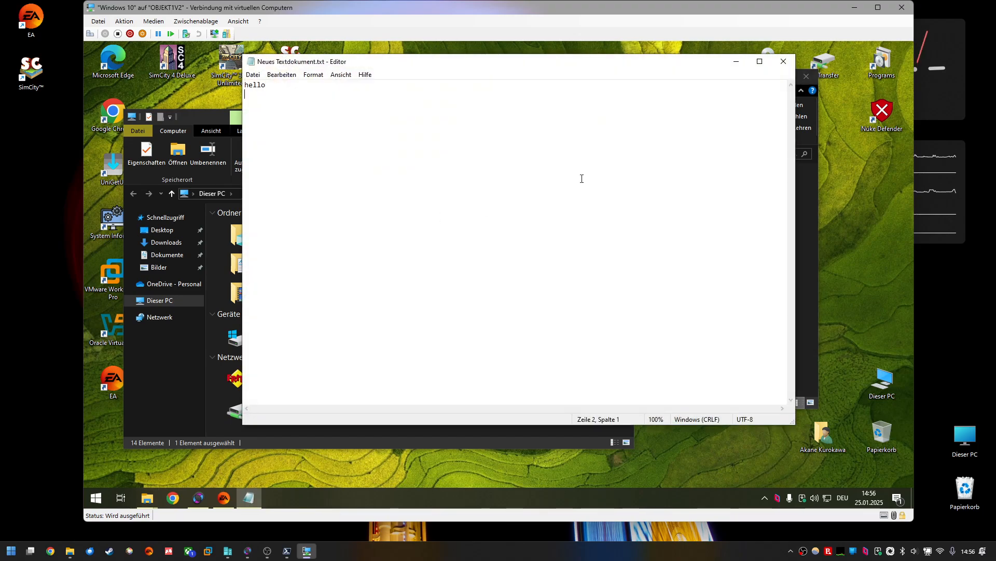
# Step: On the host, open the share folder and its new text document to check the file's content
pyautogui.click(860, 9)
pyautogui.doubleClick(465, 281)
pyautogui.moveTo(447, 301); pyautogui.dragTo(322, 132)
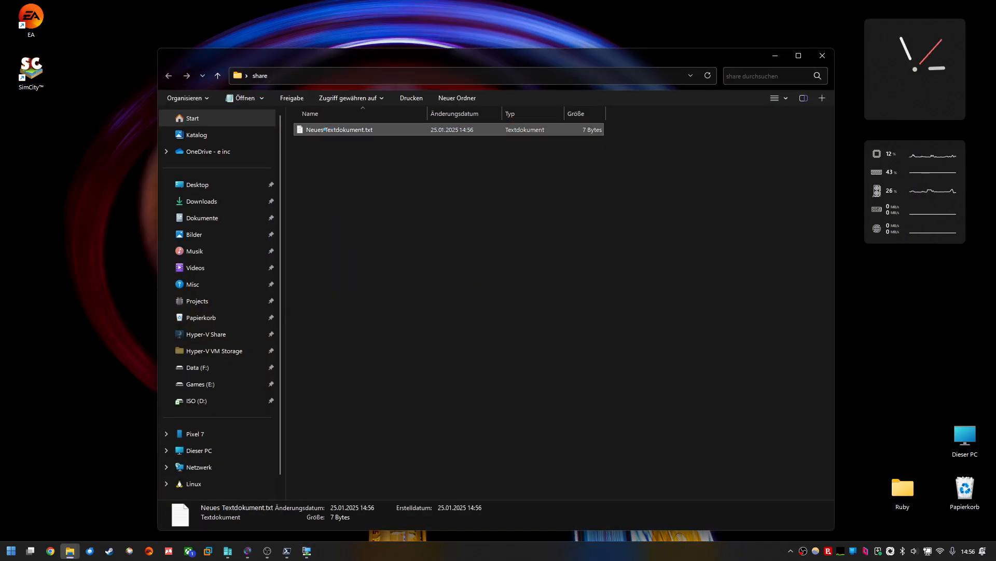
pyautogui.doubleClick(323, 131)
pyautogui.click(920, 101)
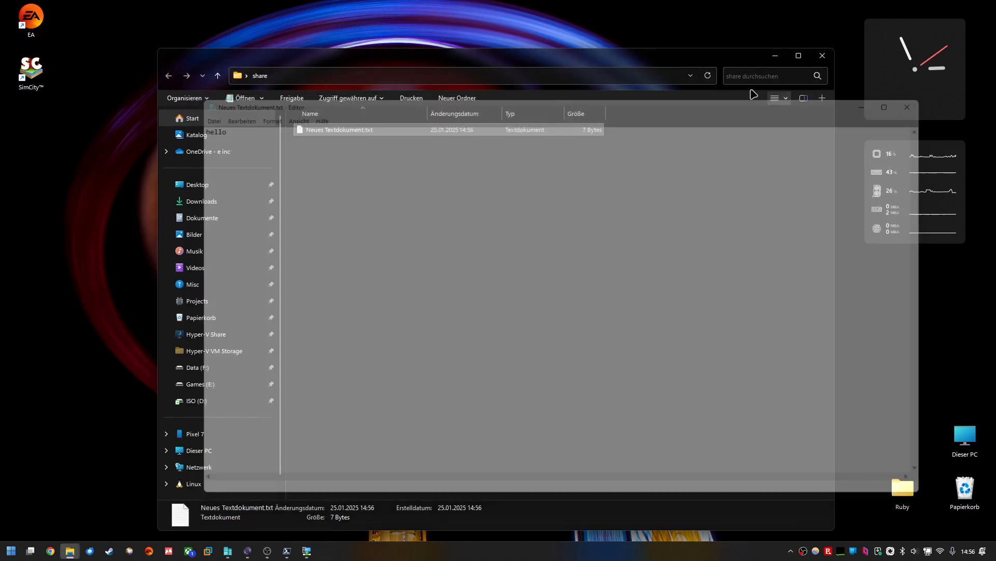
pyautogui.moveTo(664, 63); pyautogui.dragTo(645, 50)
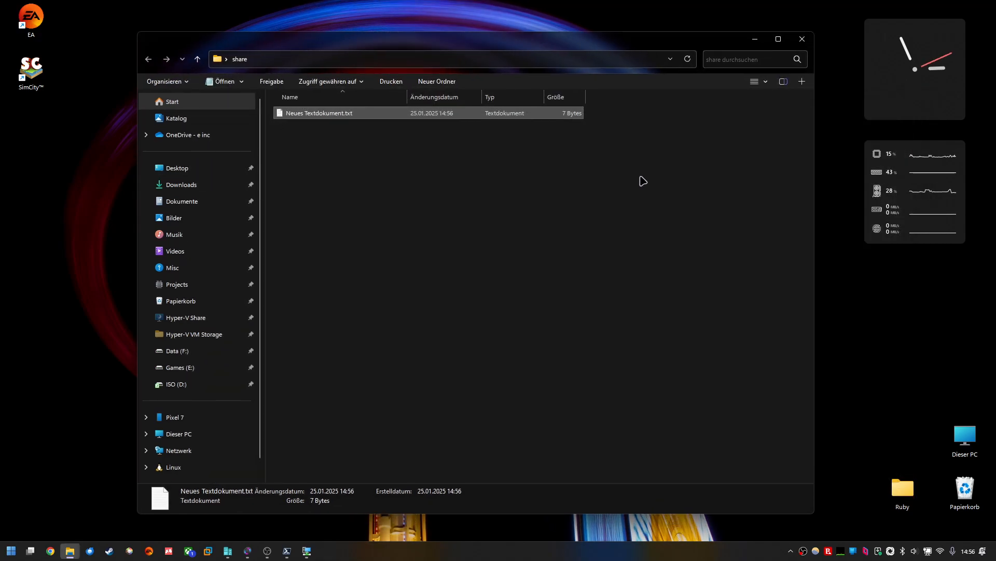
pyautogui.click(802, 39)
# Step: Close the guest's text editor and This PC windows, then minimize the virtual machine window
pyautogui.click(306, 551)
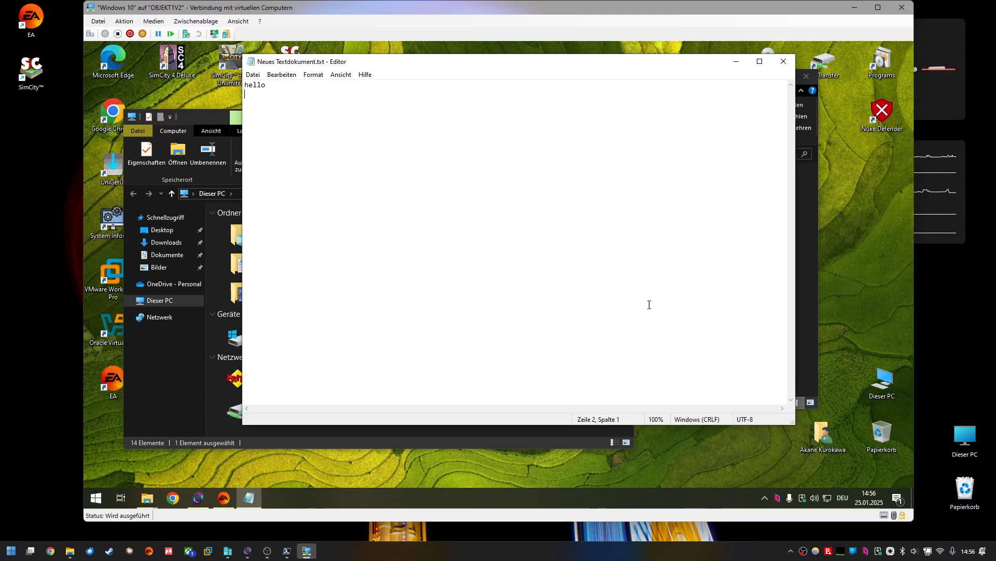
pyautogui.click(784, 61)
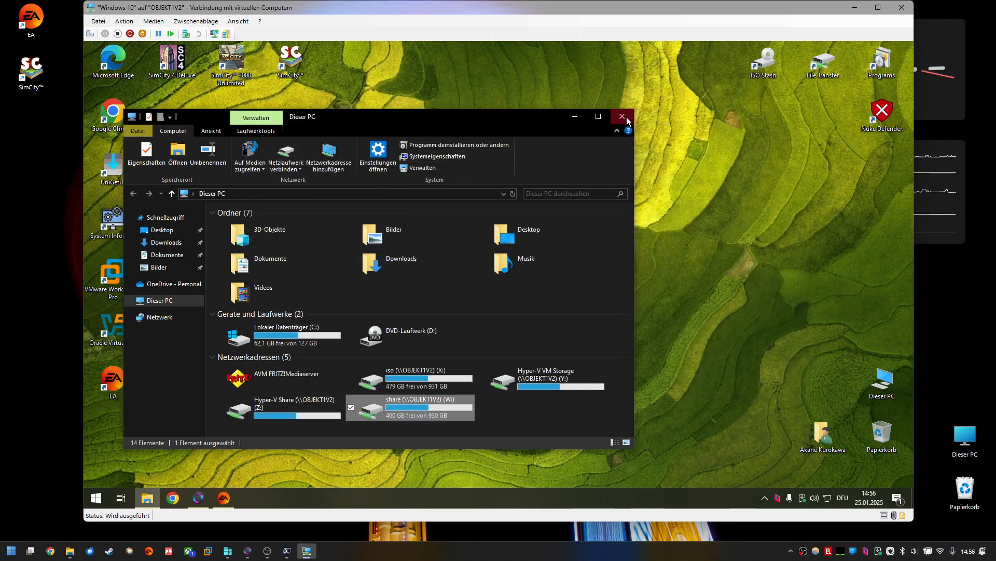
pyautogui.click(626, 120)
pyautogui.click(855, 8)
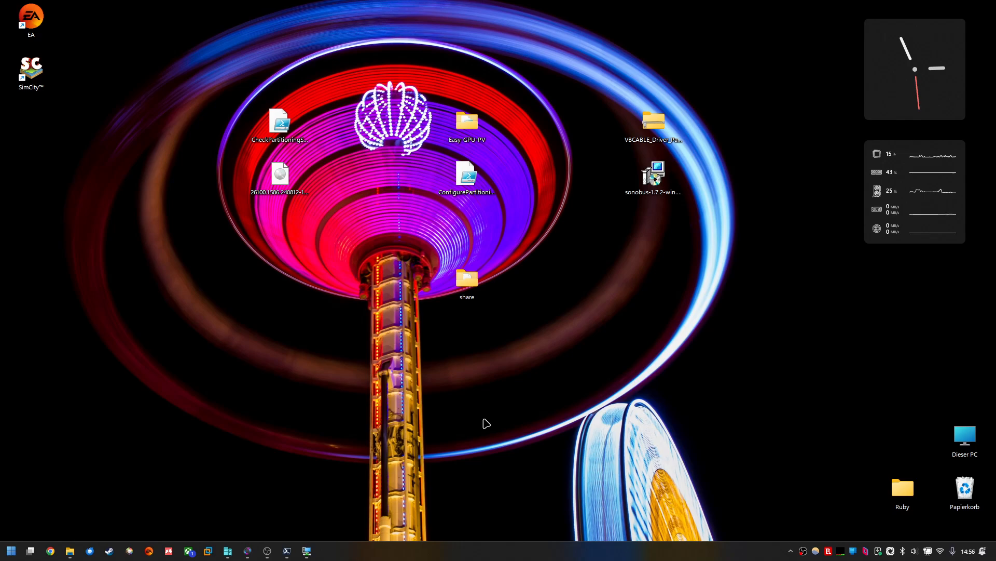
pyautogui.click(307, 551)
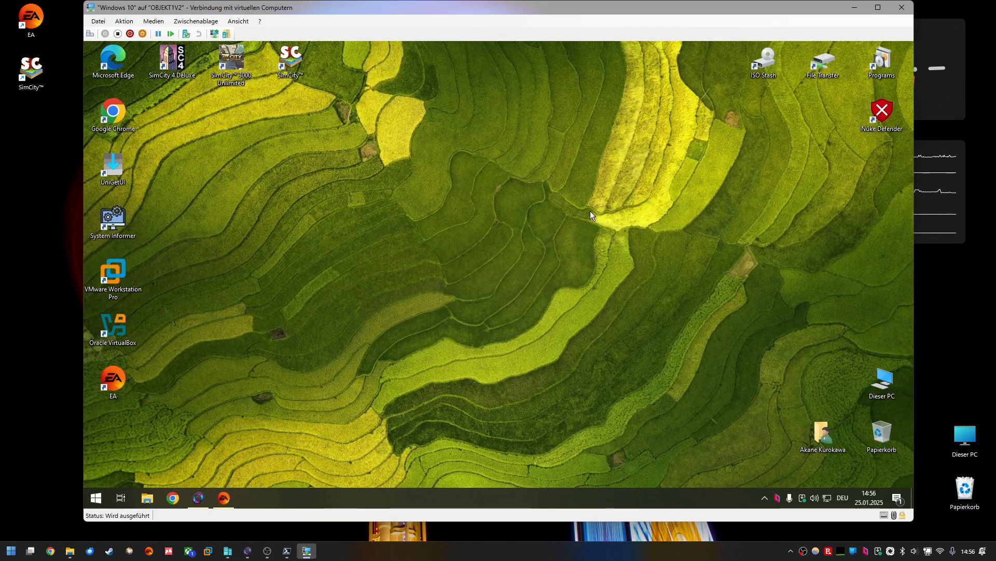
pyautogui.moveTo(466, 14); pyautogui.dragTo(470, 19)
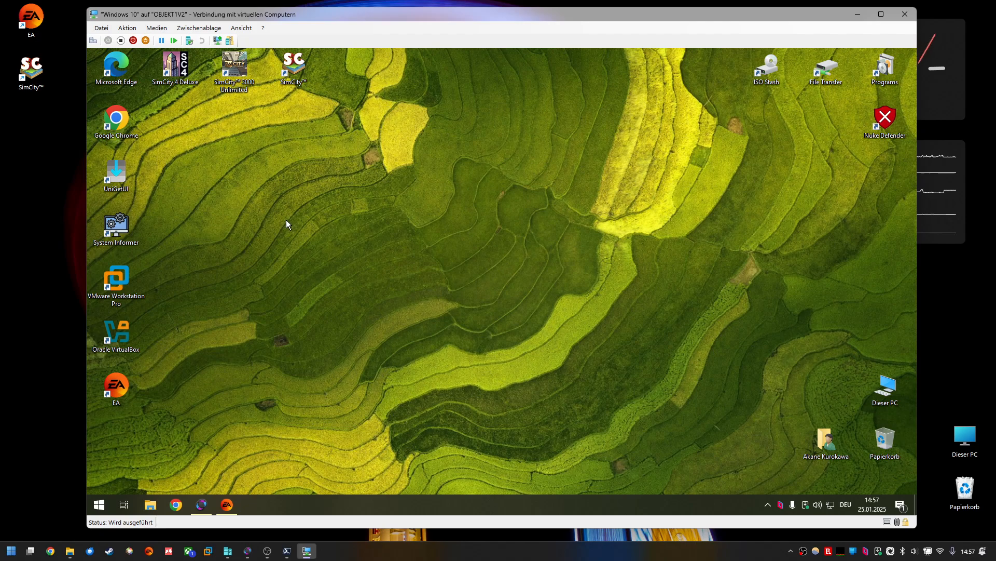
pyautogui.click(98, 503)
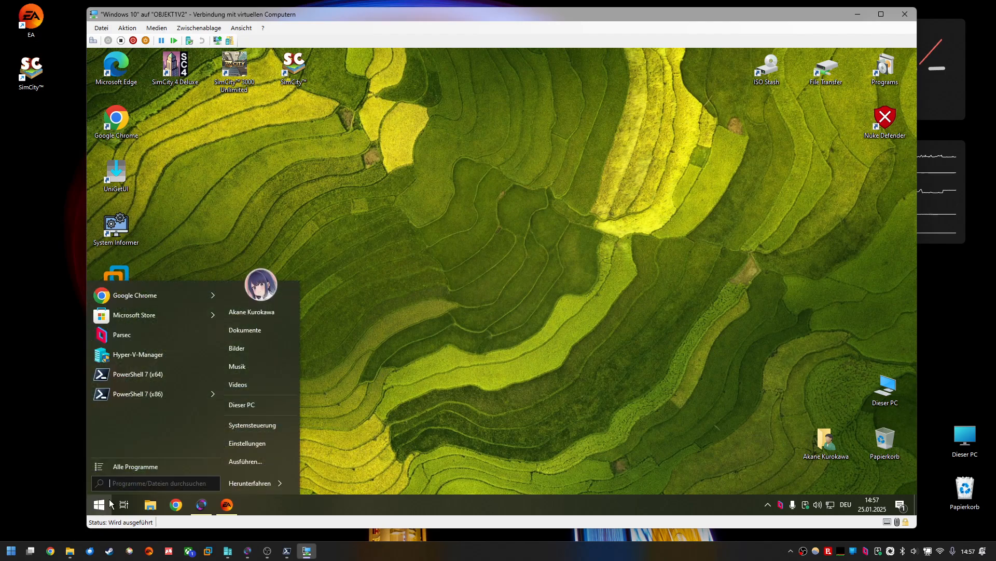
pyautogui.click(451, 347)
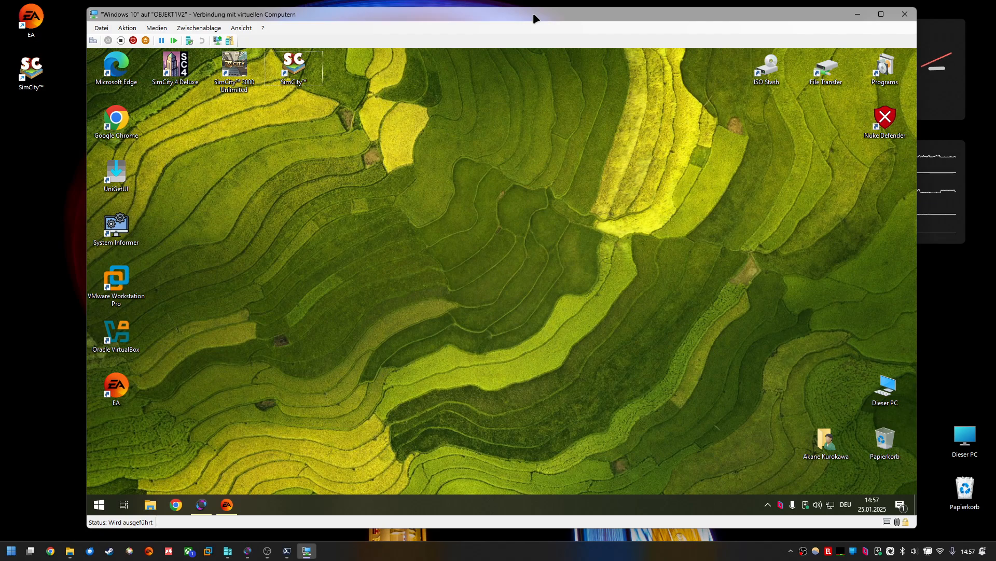
pyautogui.moveTo(583, 195); pyautogui.dragTo(511, 258)
pyautogui.click(859, 16)
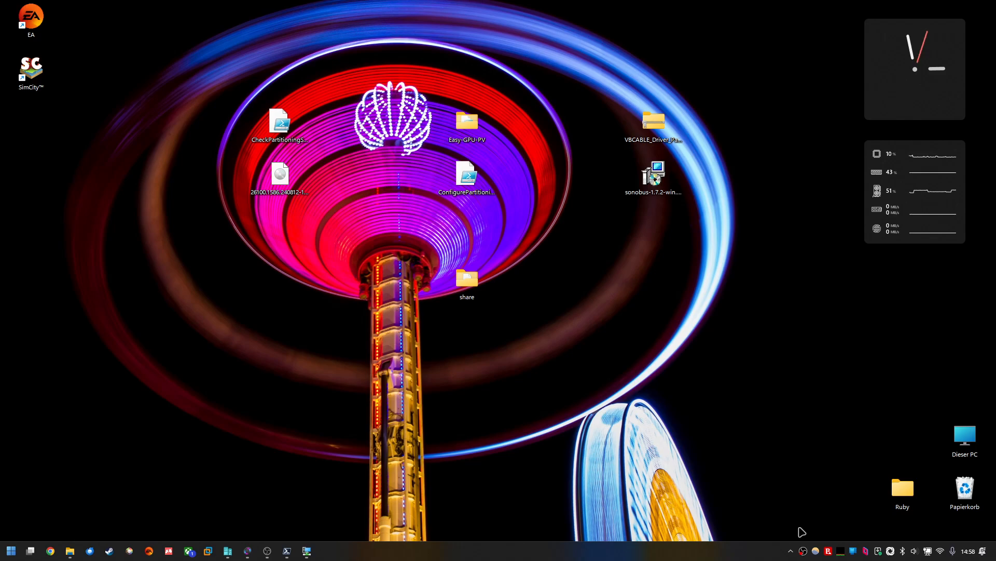
pyautogui.click(804, 549)
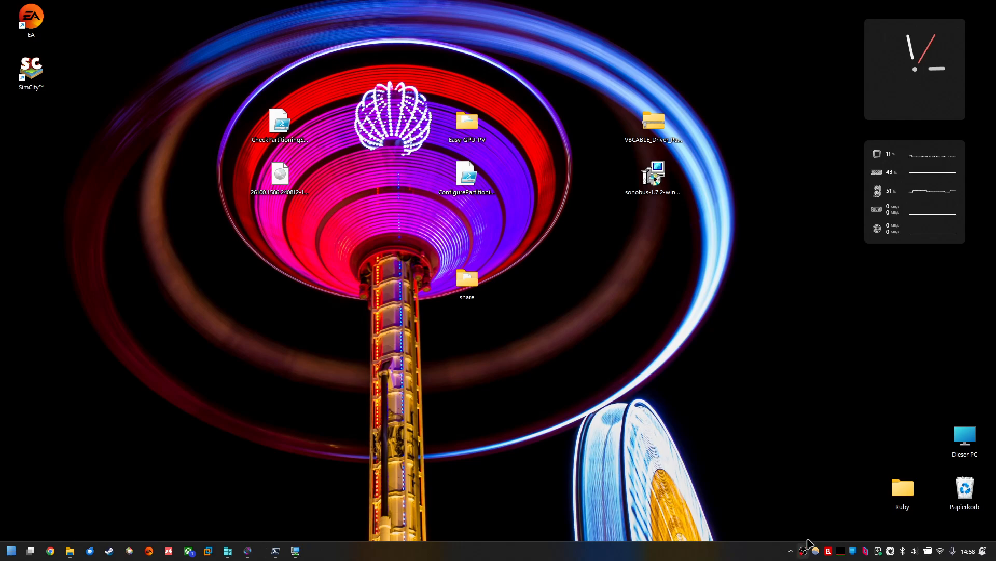